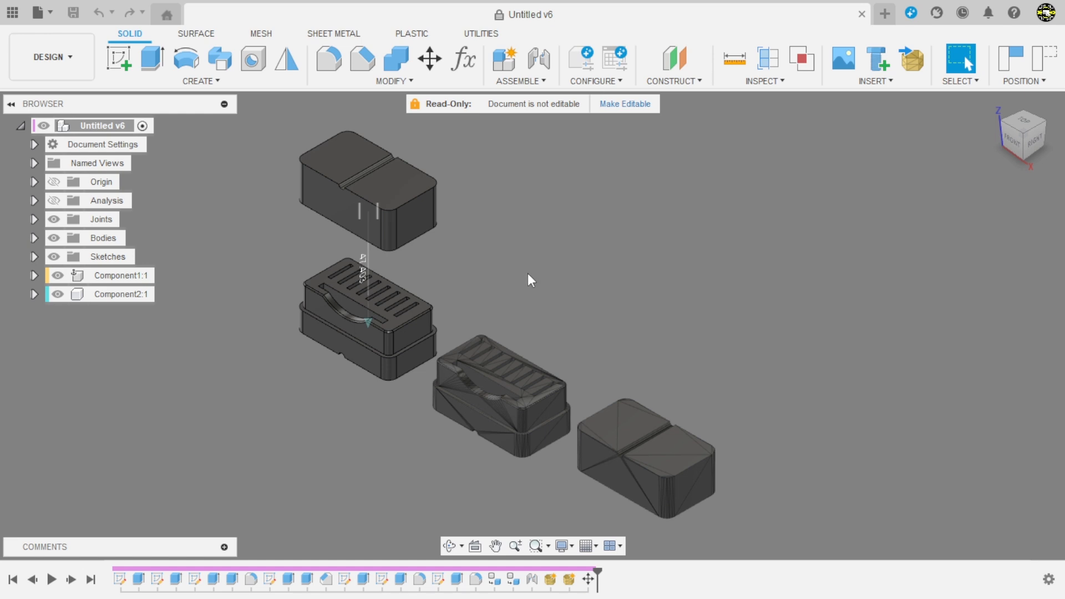
Examine the two solid box parts and the two mesh originals beside them from several angles and distances
{"action": "middle_click_drag", "start_coordinate": [528, 273], "coordinate": [588, 202], "text": "shift"}
{"action": "scroll", "coordinate": [521, 267], "scroll_direction": "up", "scroll_amount": 3}
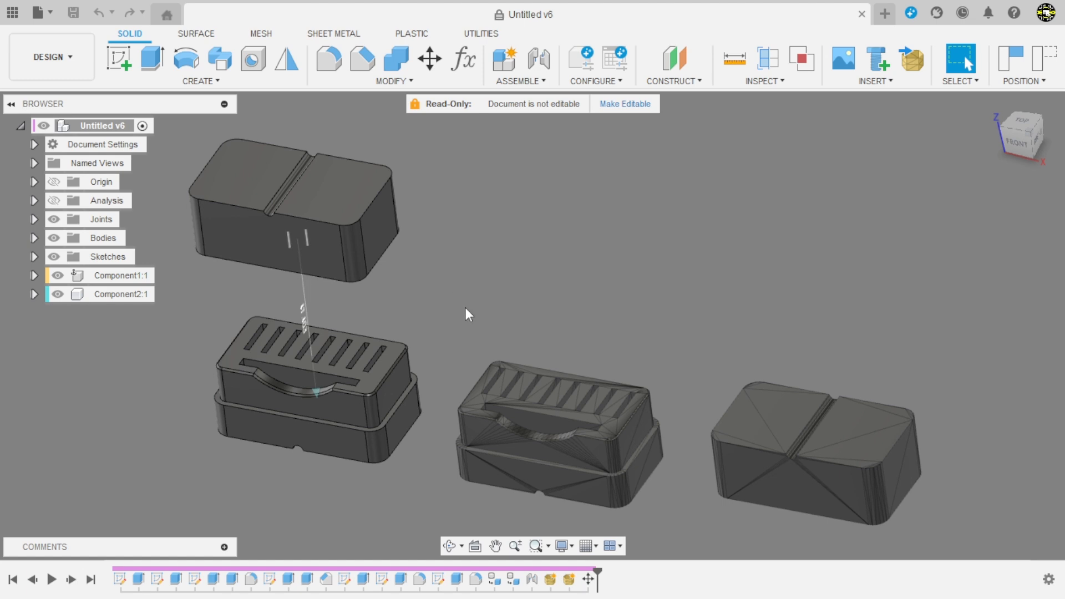
{"action": "scroll", "coordinate": [490, 303], "scroll_direction": "down", "scroll_amount": 2}
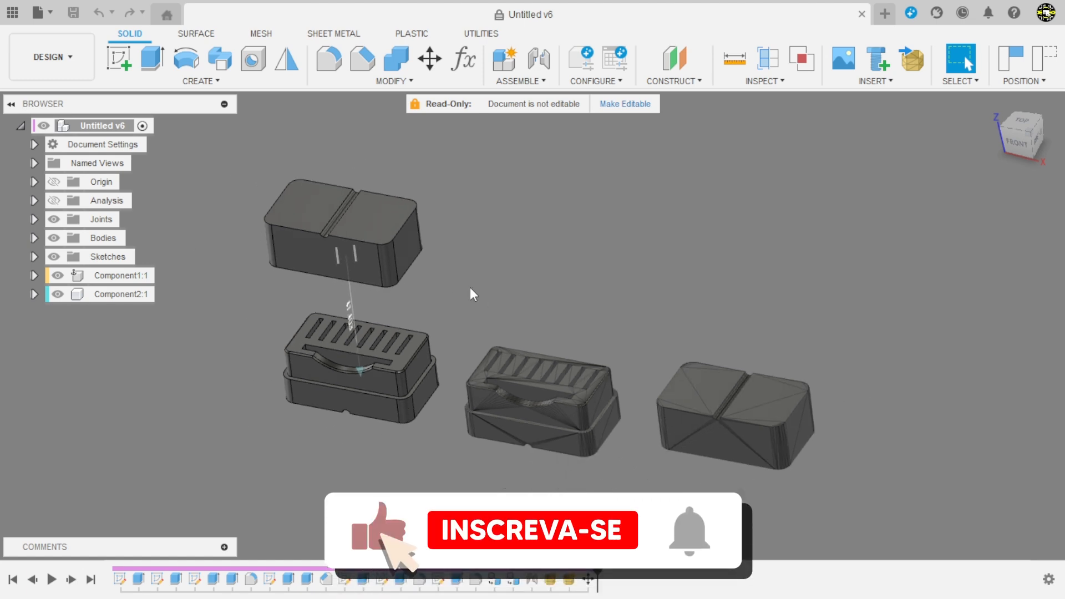
{"action": "middle_click_drag", "start_coordinate": [478, 292], "coordinate": [500, 289], "text": "shift"}
{"action": "scroll", "coordinate": [545, 415], "scroll_direction": "up", "scroll_amount": 3}
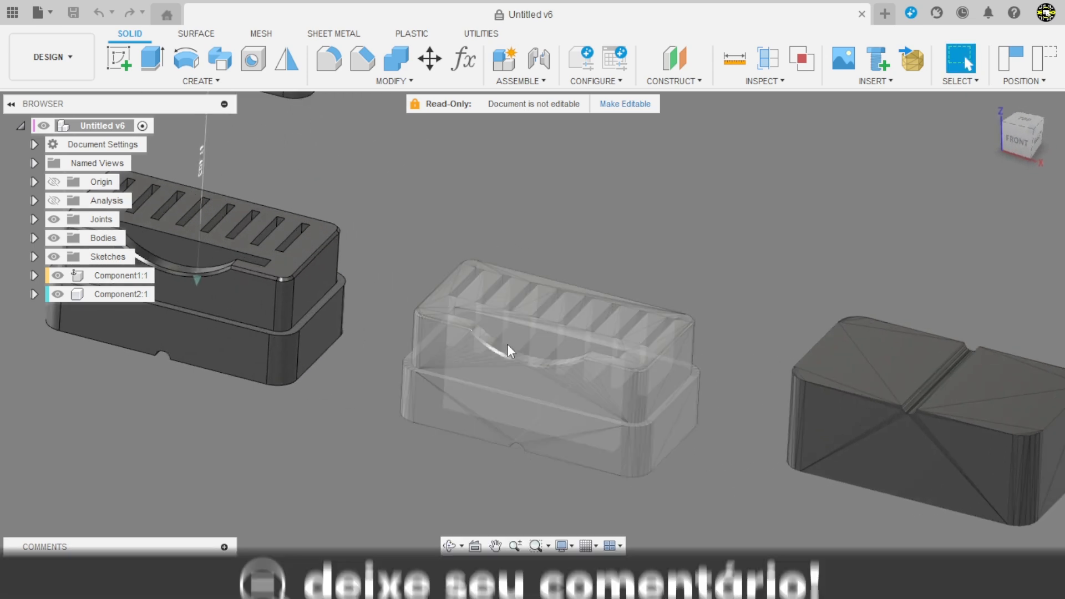
{"action": "scroll", "coordinate": [535, 372], "scroll_direction": "down", "scroll_amount": 3}
{"action": "middle_click_drag", "start_coordinate": [602, 281], "coordinate": [568, 308]}
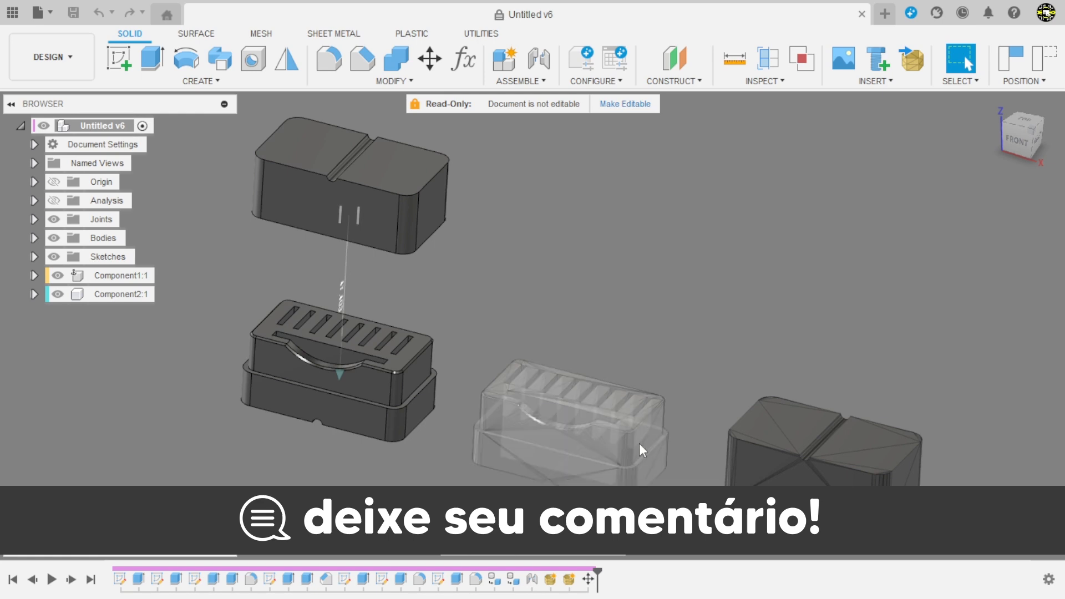
{"action": "scroll", "coordinate": [614, 421], "scroll_direction": "up", "scroll_amount": 3}
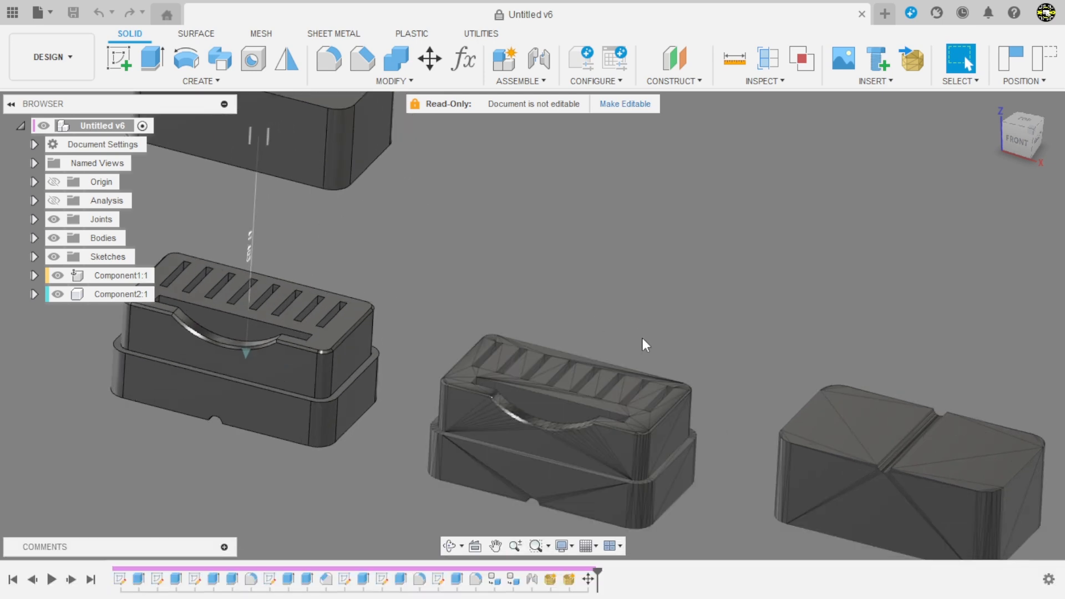
{"action": "scroll", "coordinate": [641, 335], "scroll_direction": "down", "scroll_amount": 4}
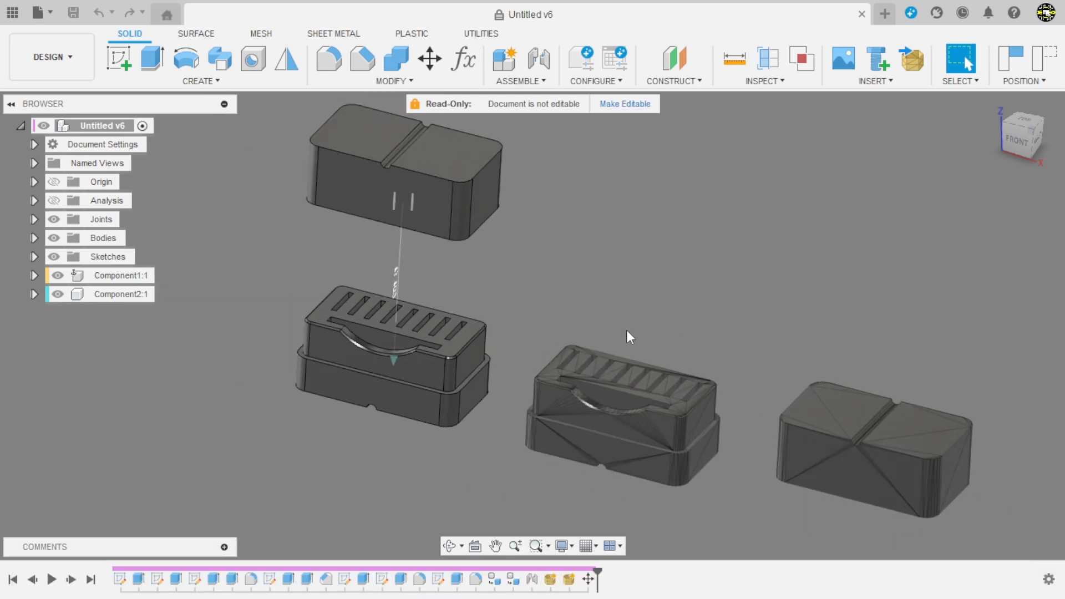
{"action": "scroll", "coordinate": [665, 342], "scroll_direction": "up", "scroll_amount": 2}
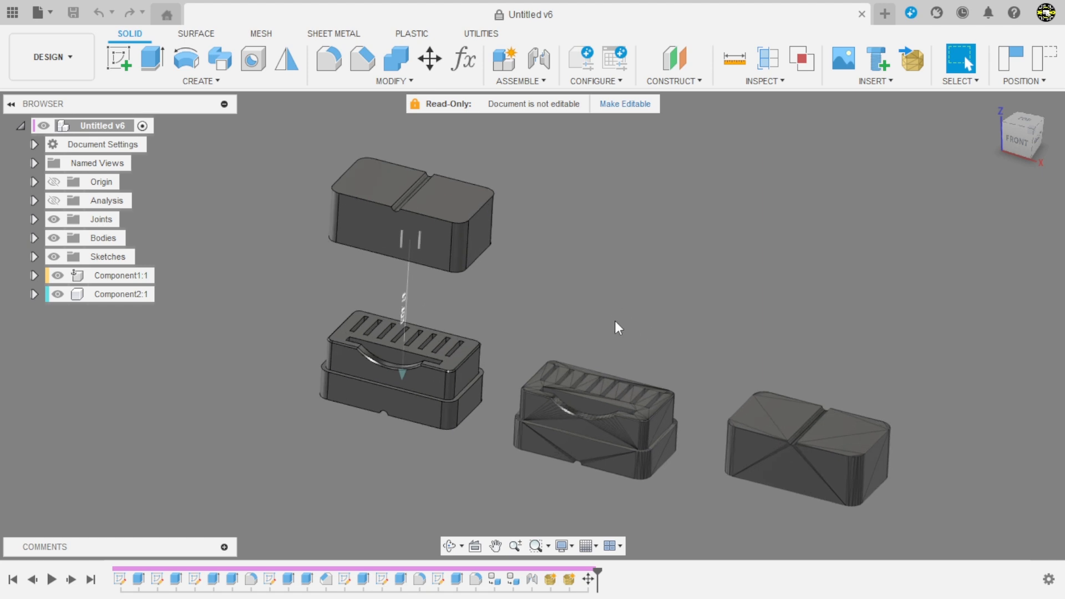
{"action": "scroll", "coordinate": [580, 317], "scroll_direction": "down", "scroll_amount": 1}
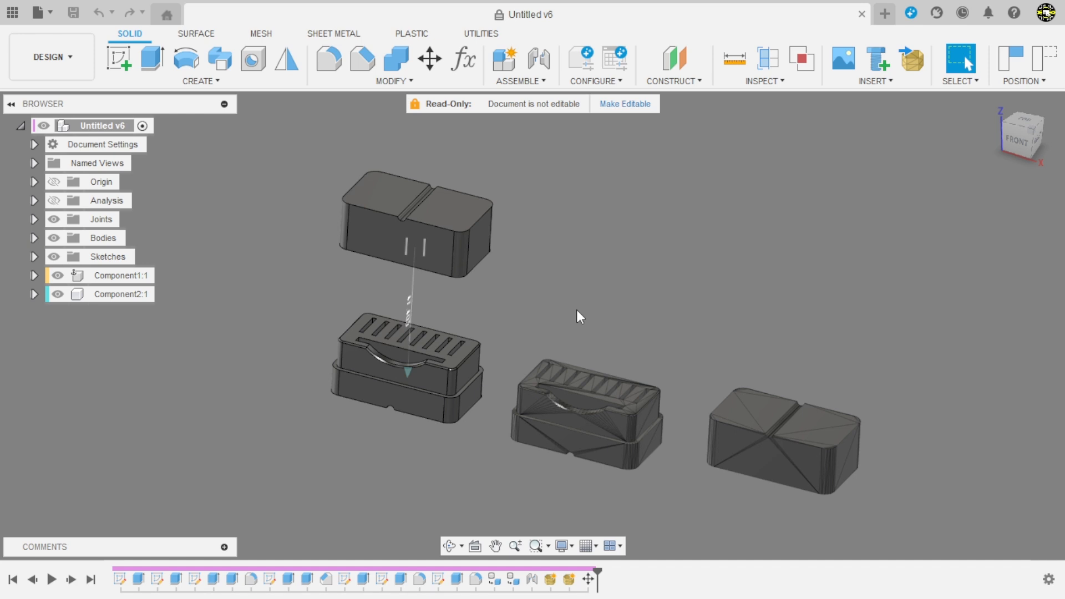
{"action": "middle_click_drag", "start_coordinate": [530, 288], "coordinate": [488, 295]}
{"action": "scroll", "coordinate": [489, 296], "scroll_direction": "down", "scroll_amount": 2}
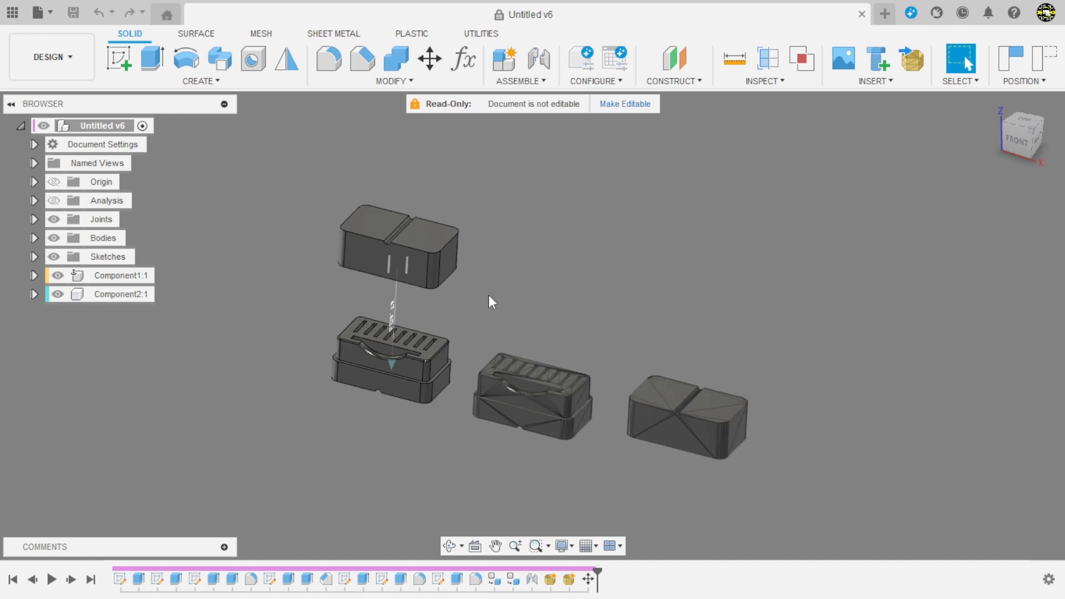
{"action": "scroll", "coordinate": [489, 295], "scroll_direction": "up", "scroll_amount": 2}
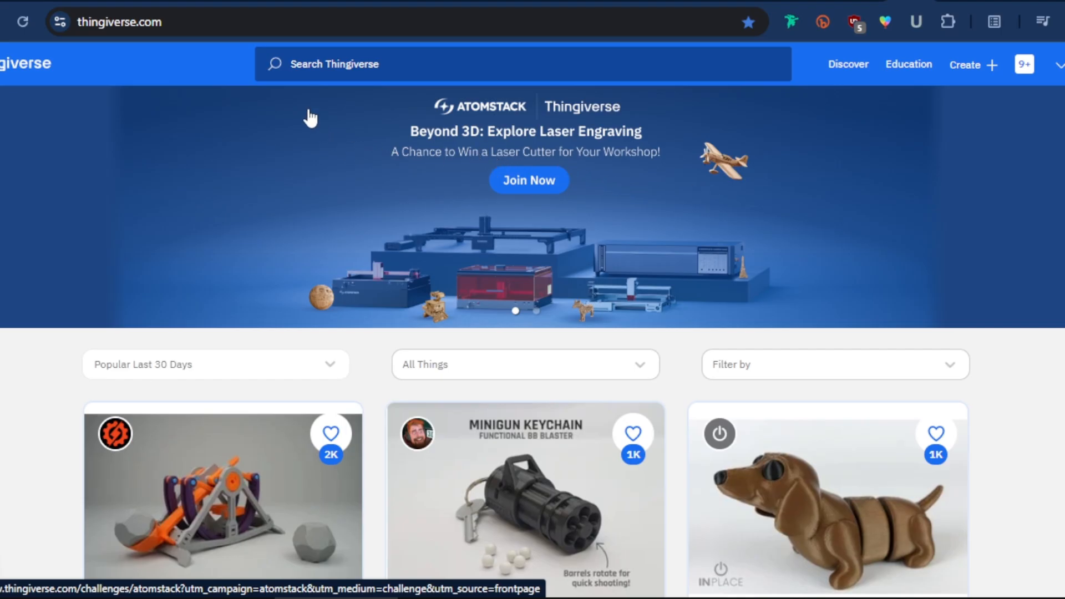
Search Thingiverse for "storage micro sd"
{"action": "left_click", "coordinate": [311, 65]}
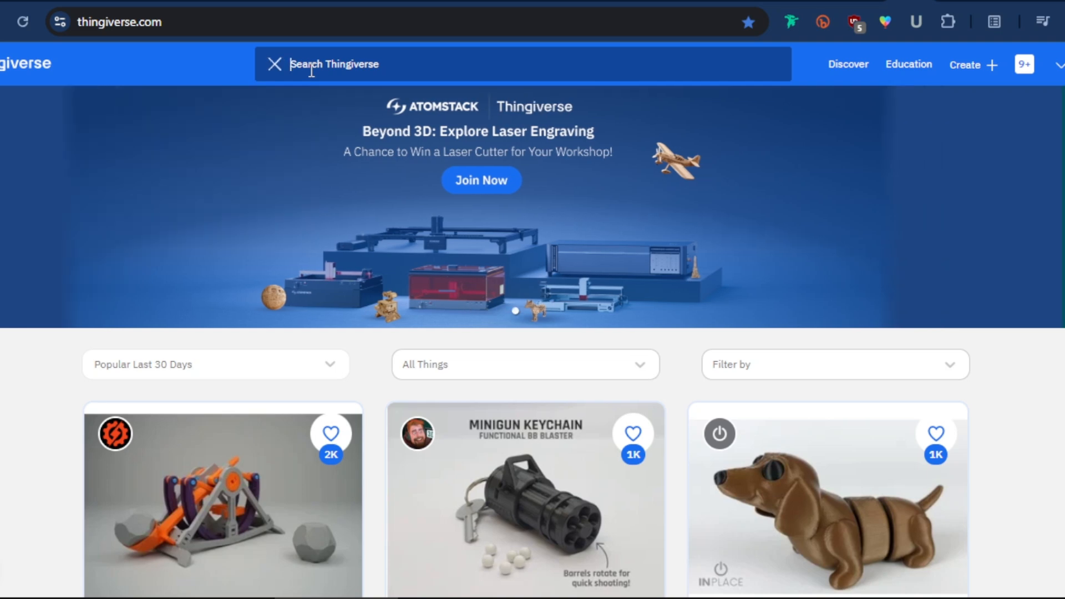
{"action": "type", "text": "s"}
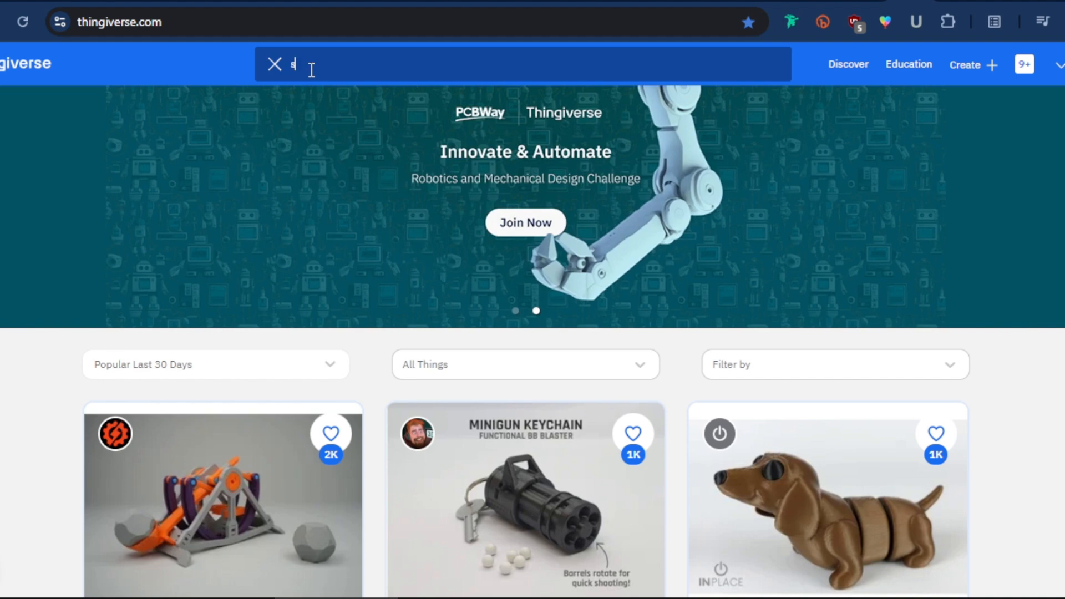
{"action": "type", "text": "tarage miicro"}
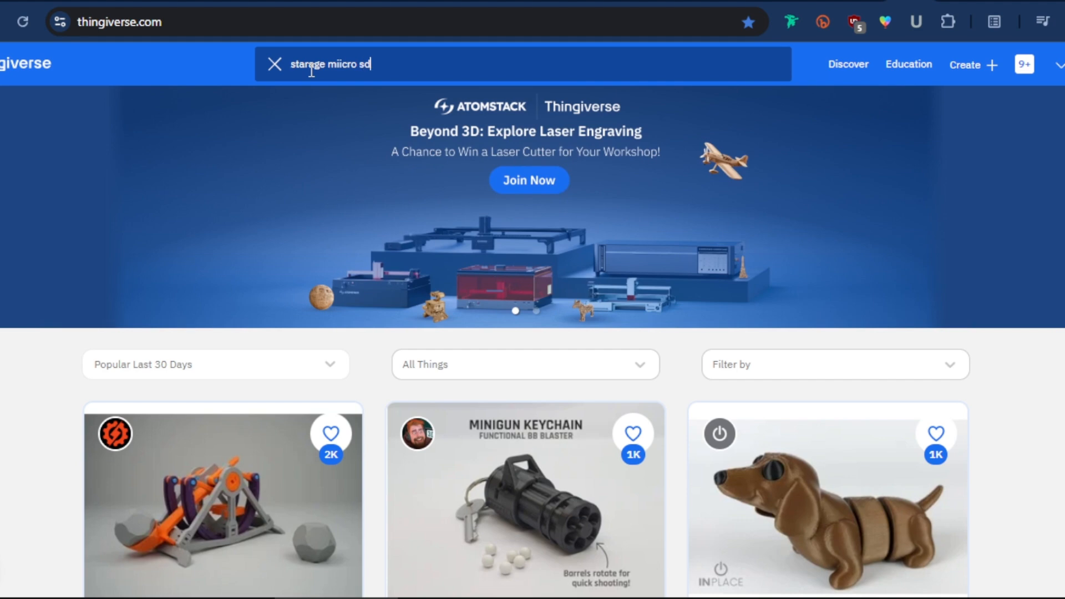
{"action": "type", "text": " sd"}
{"action": "key", "text": "Return"}
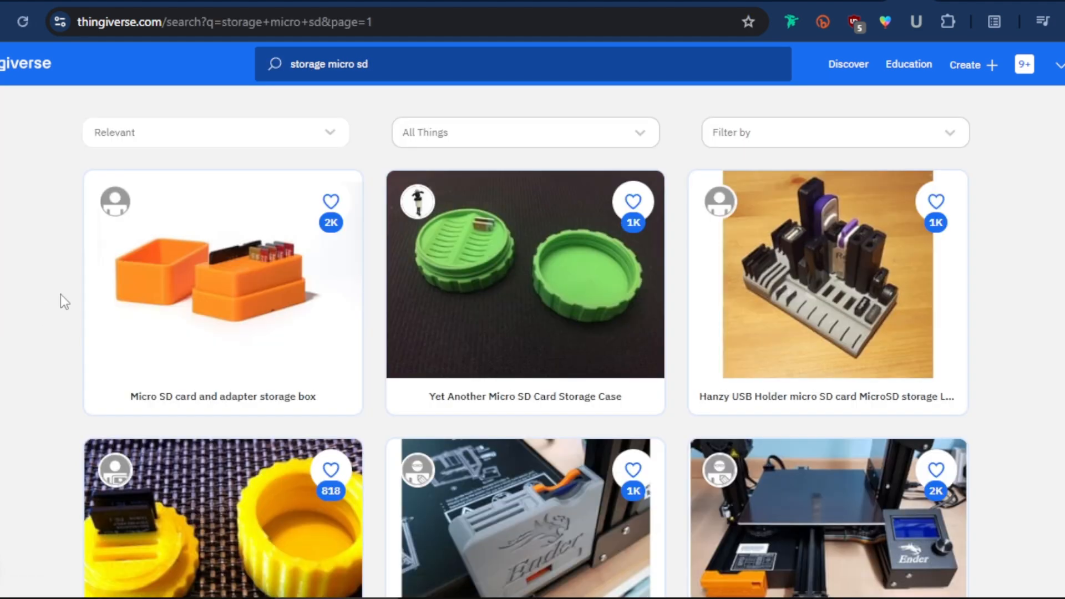
Open the "Micro SD card and adapter storage box" model and download all of its files
{"action": "left_click", "coordinate": [232, 289]}
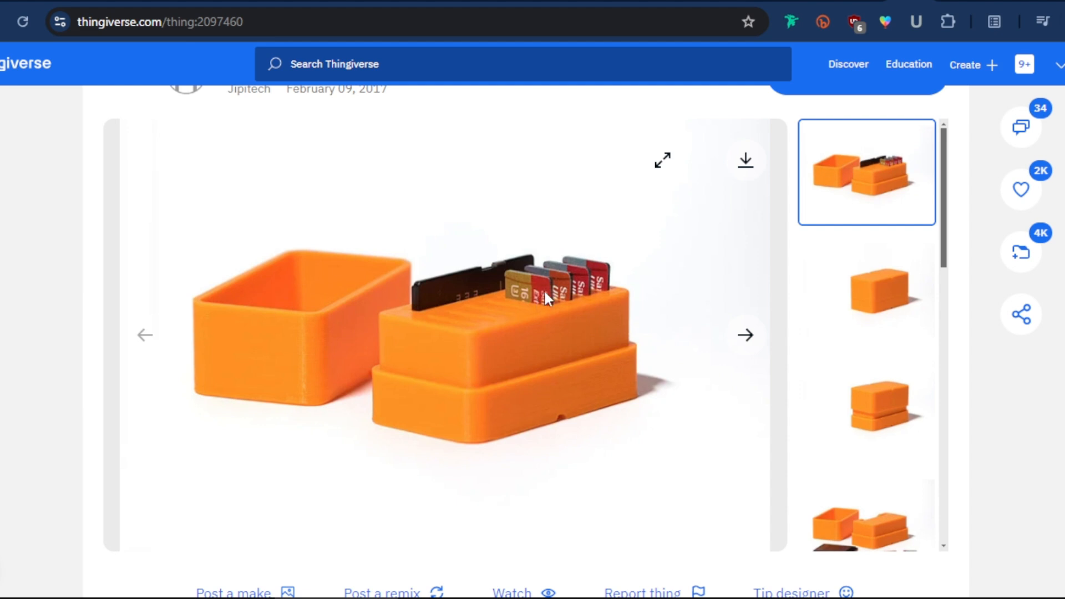
{"action": "scroll", "coordinate": [470, 333], "scroll_direction": "up", "scroll_amount": 2}
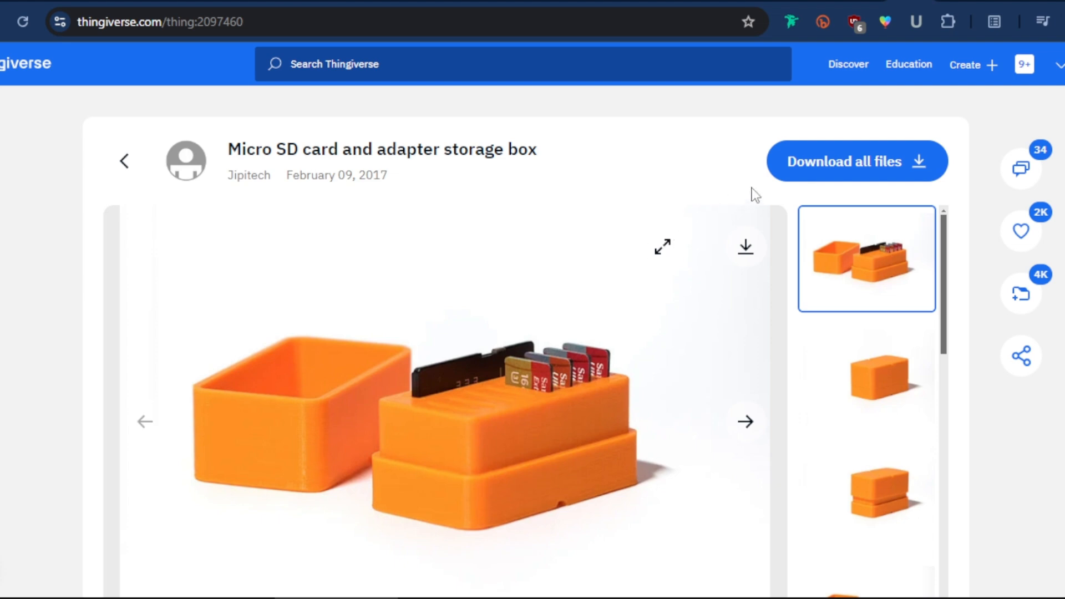
{"action": "left_click", "coordinate": [818, 168]}
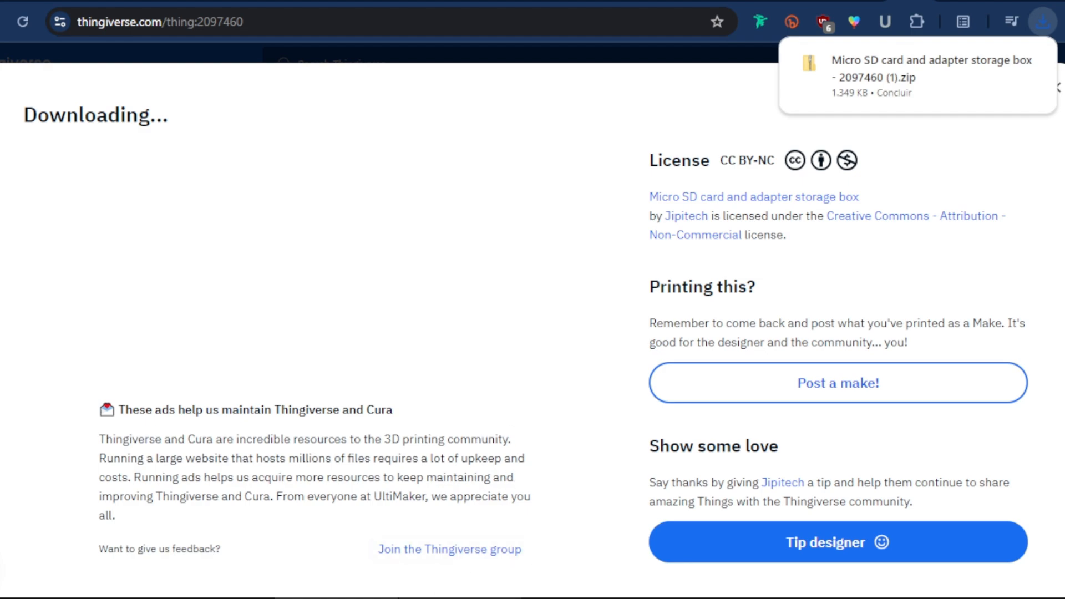
Switch to the empty Fusion design and start Insert Mesh from the computer, browsing to "Como roubar um arquivo STL" > 3D Files > files
{"action": "left_click", "coordinate": [456, 542]}
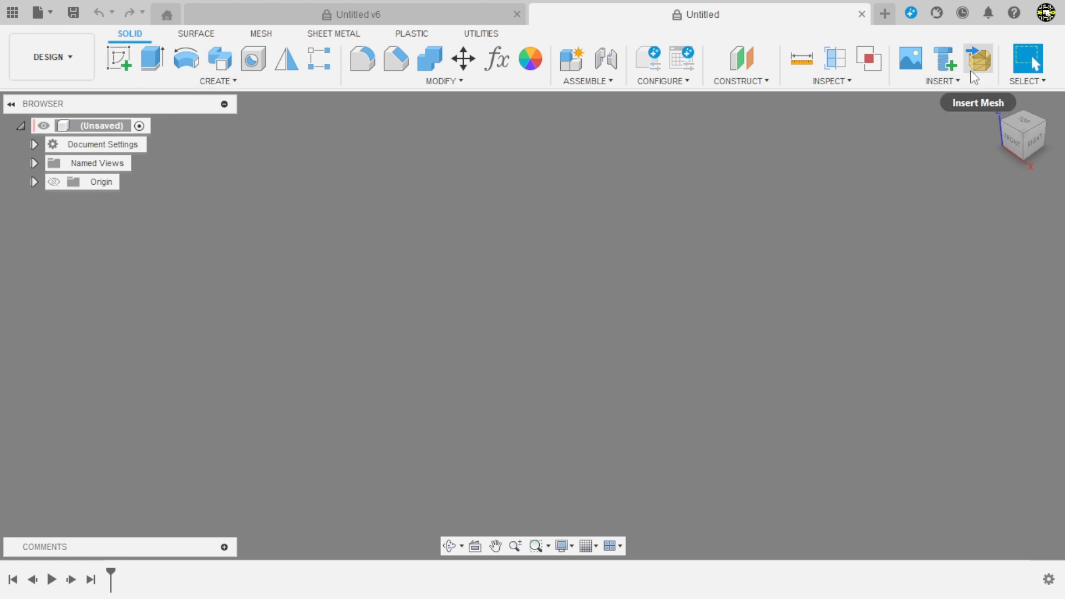
{"action": "left_click", "coordinate": [960, 79]}
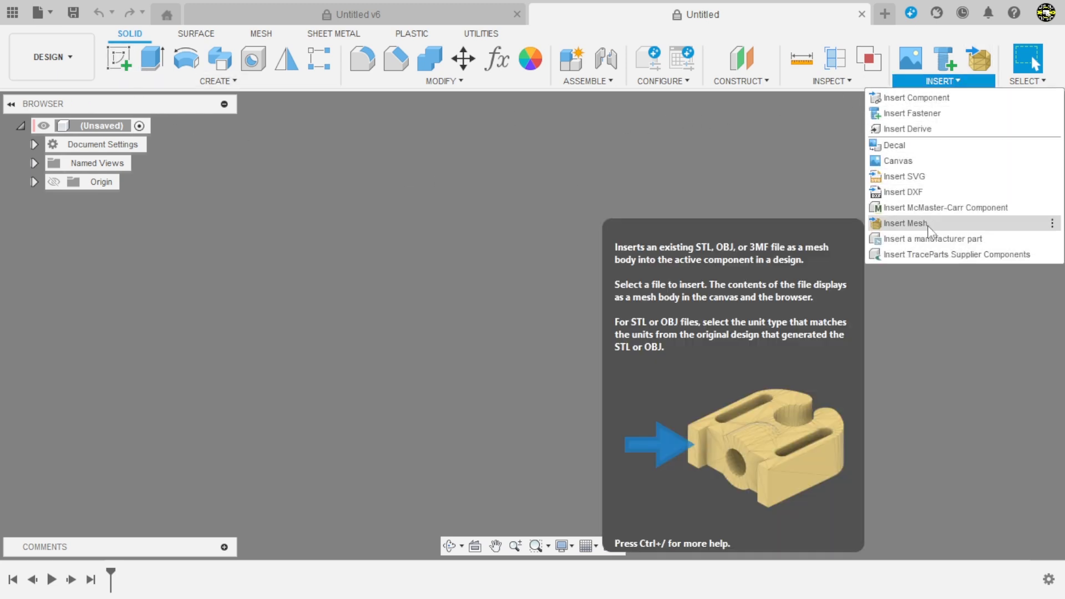
{"action": "left_click", "coordinate": [927, 225]}
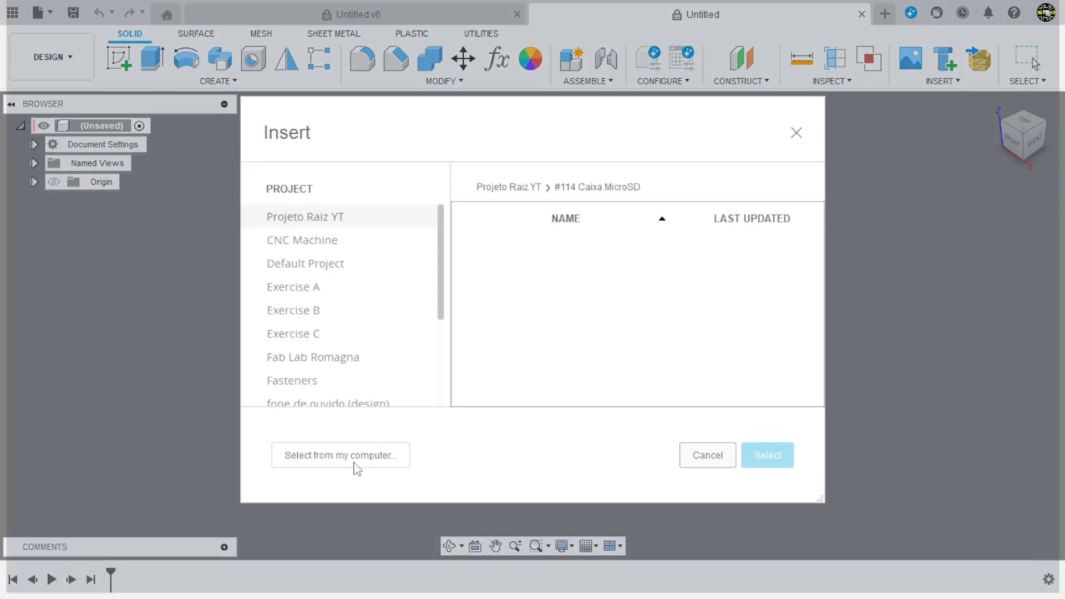
{"action": "left_click", "coordinate": [353, 466]}
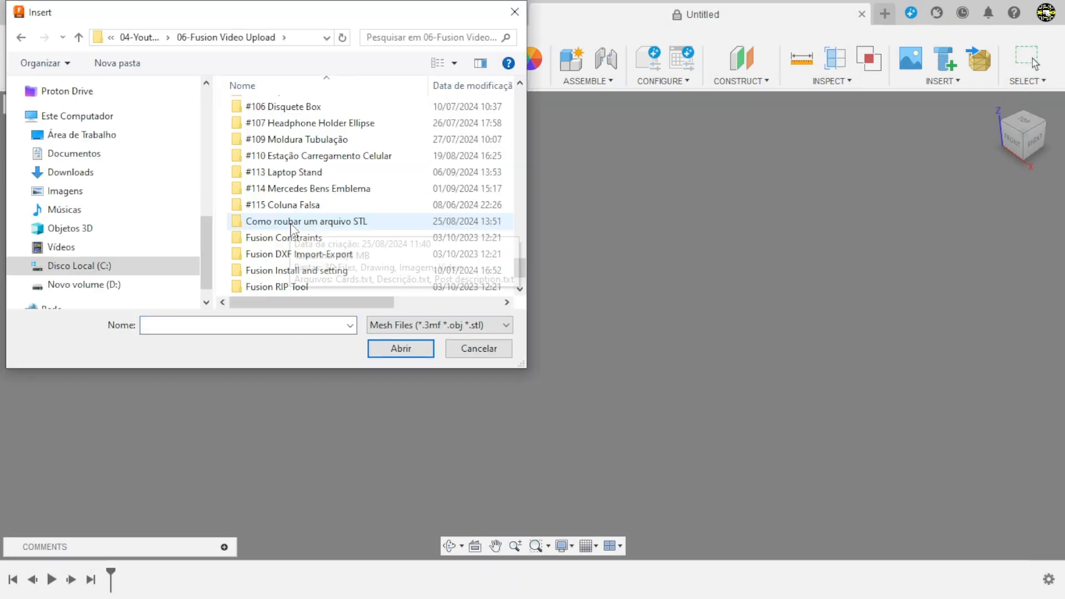
{"action": "double_click", "coordinate": [304, 222]}
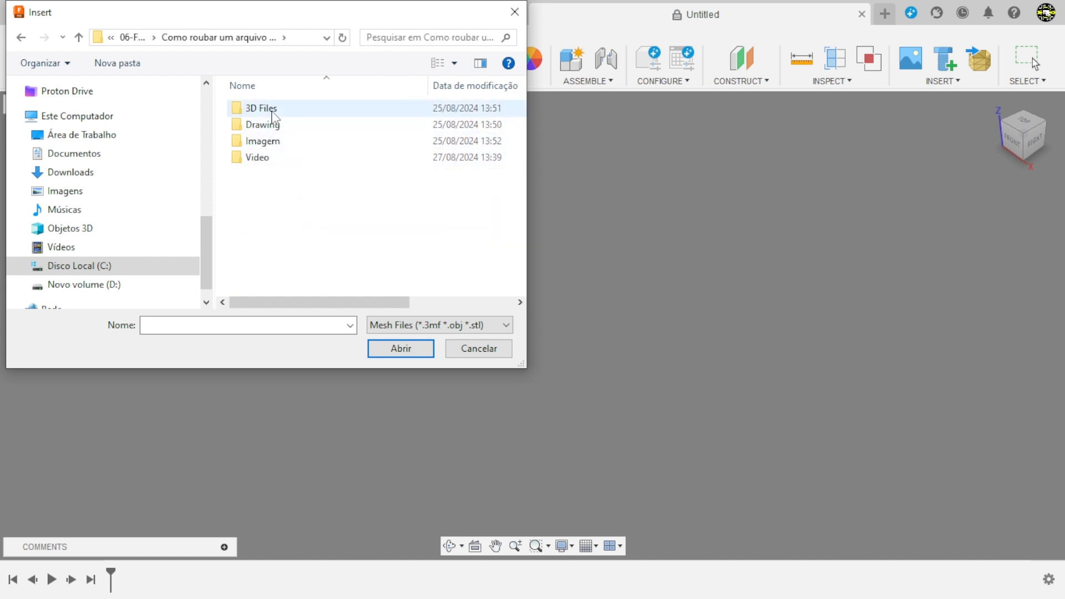
{"action": "double_click", "coordinate": [271, 111]}
{"action": "double_click", "coordinate": [264, 115]}
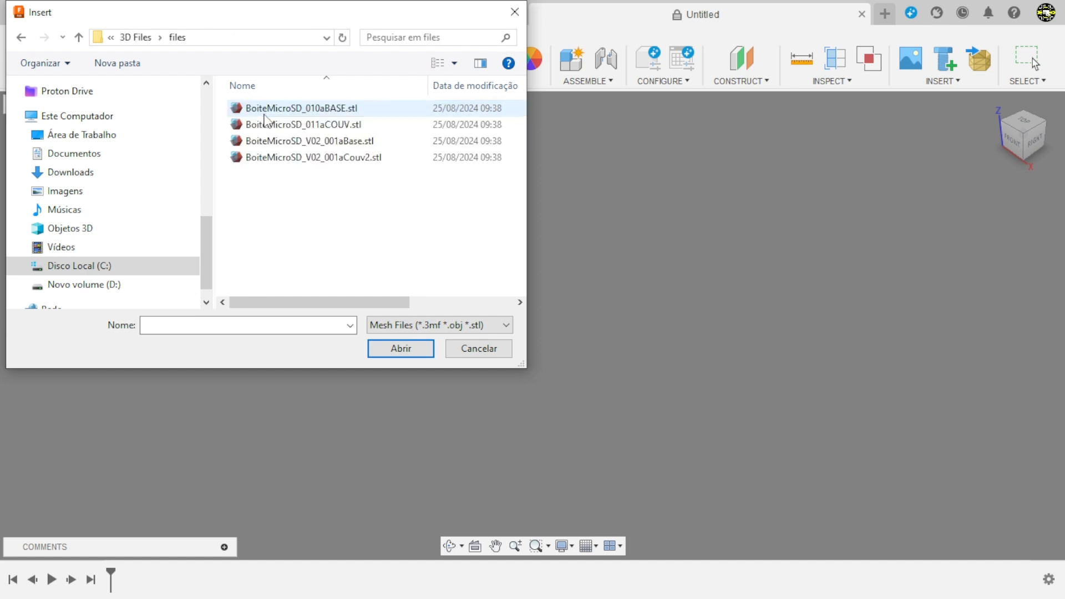
Insert BoiteMicroSD_010aBASE.stl and BoiteMicroSD_011aCOUV.stl together as mesh bodies with millimeter units
{"action": "left_click", "coordinate": [333, 109]}
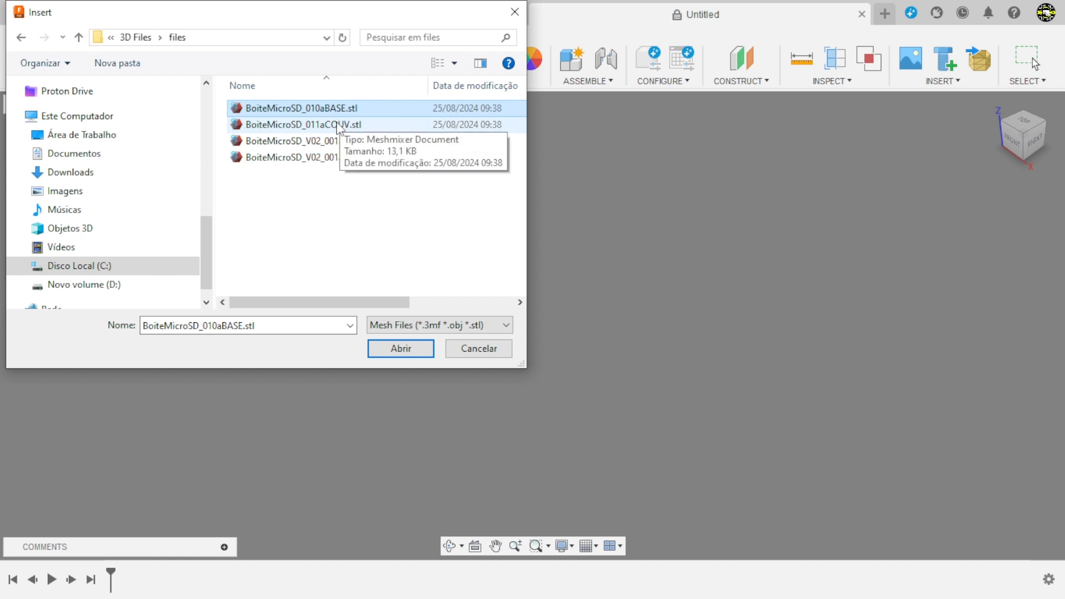
{"action": "left_click", "coordinate": [339, 125], "text": "ctrl"}
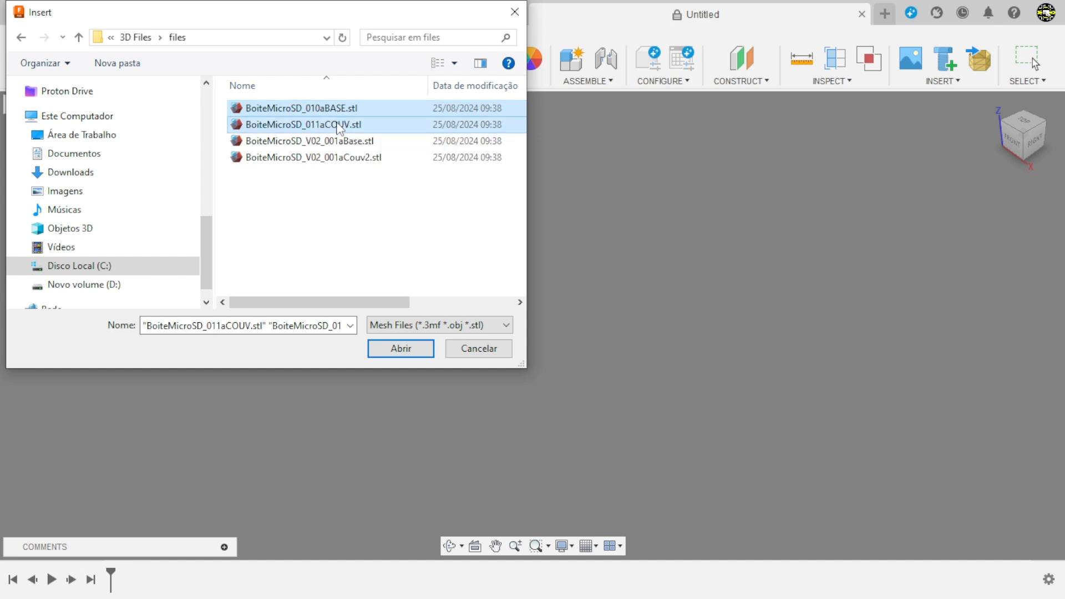
{"action": "left_click", "coordinate": [401, 349]}
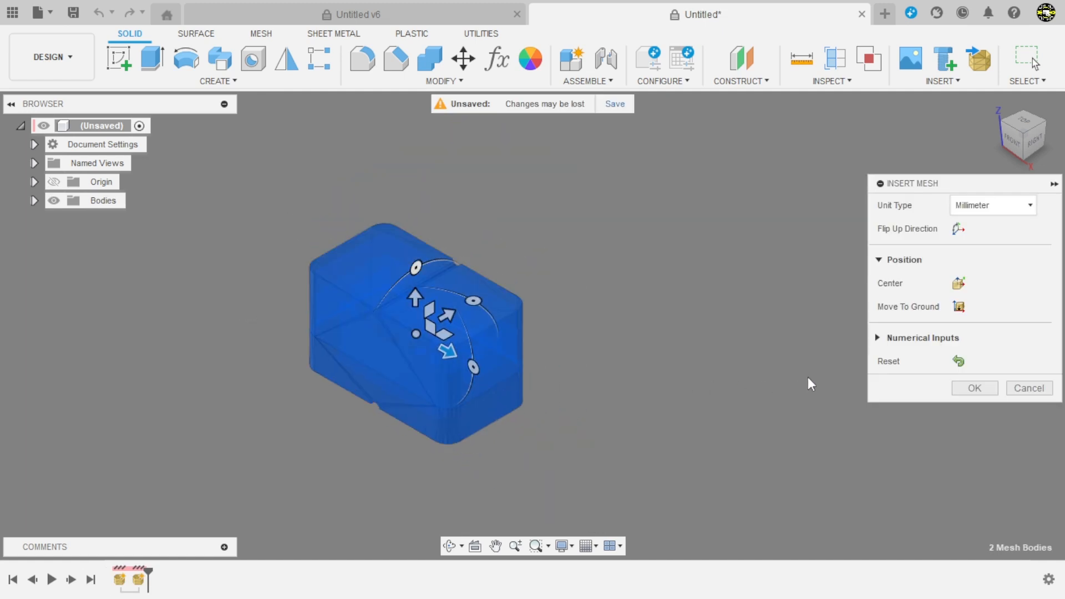
{"action": "left_click", "coordinate": [979, 391]}
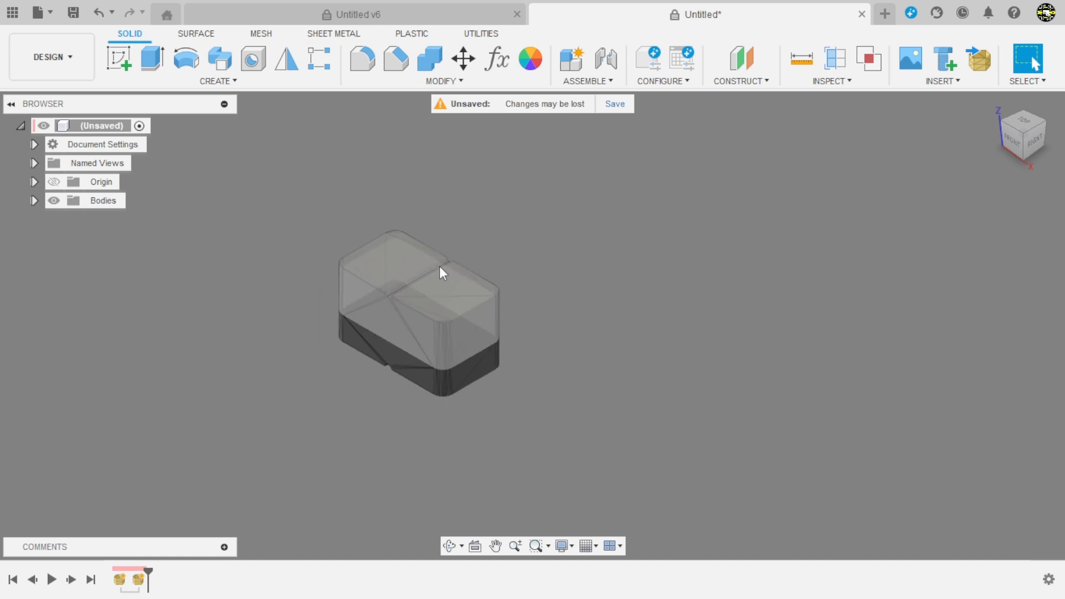
Move the lid mesh about 71 mm along X so it sits beside the base
{"action": "middle_click_drag", "start_coordinate": [628, 297], "coordinate": [649, 252], "text": "shift"}
{"action": "left_click", "coordinate": [464, 58]}
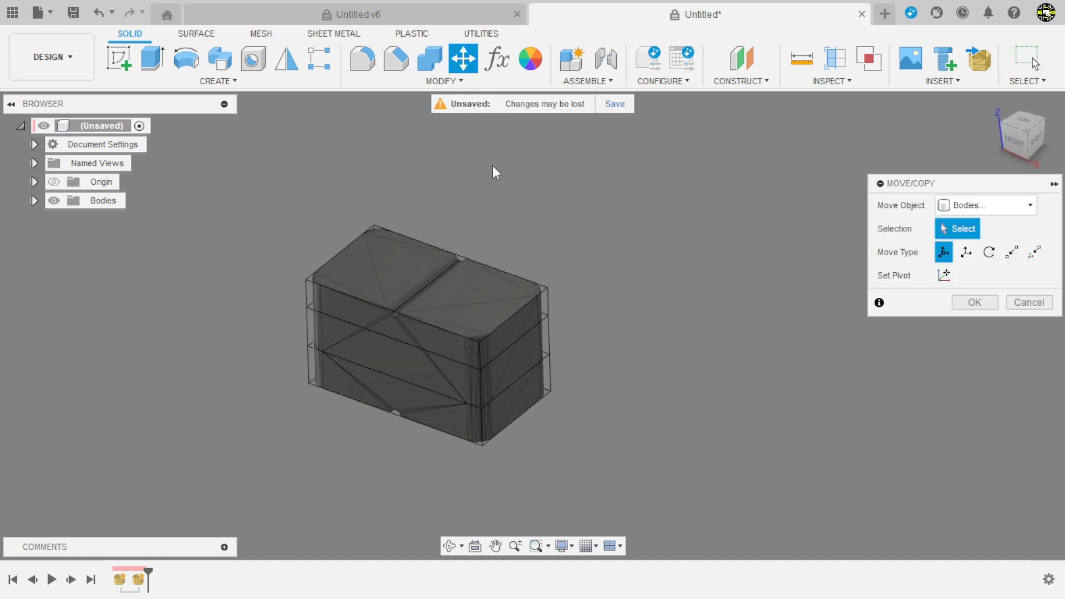
{"action": "left_click", "coordinate": [438, 296]}
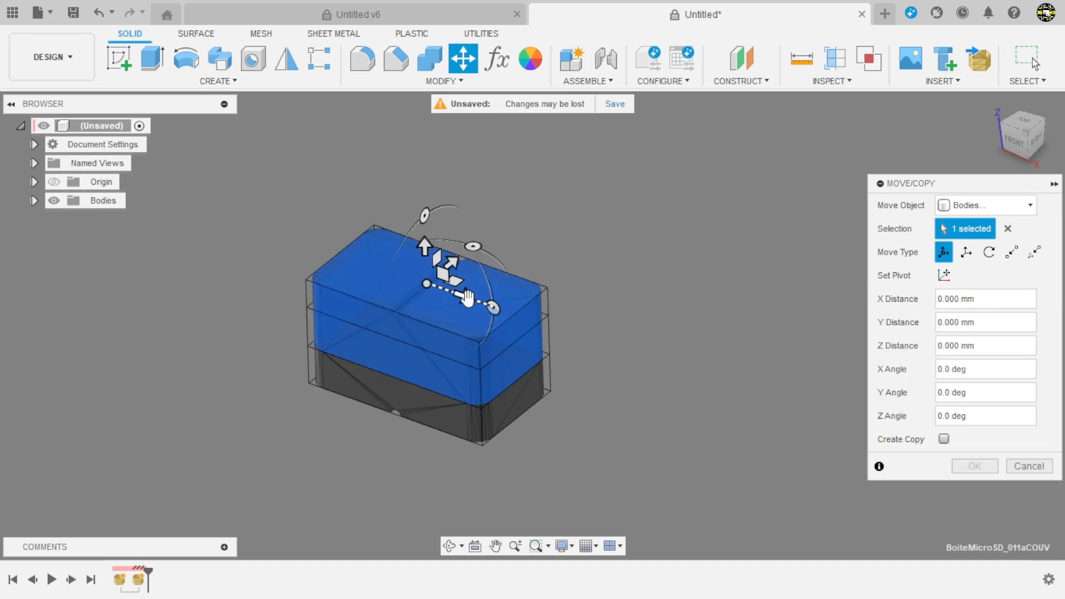
{"action": "left_click_drag", "start_coordinate": [468, 298], "coordinate": [717, 415]}
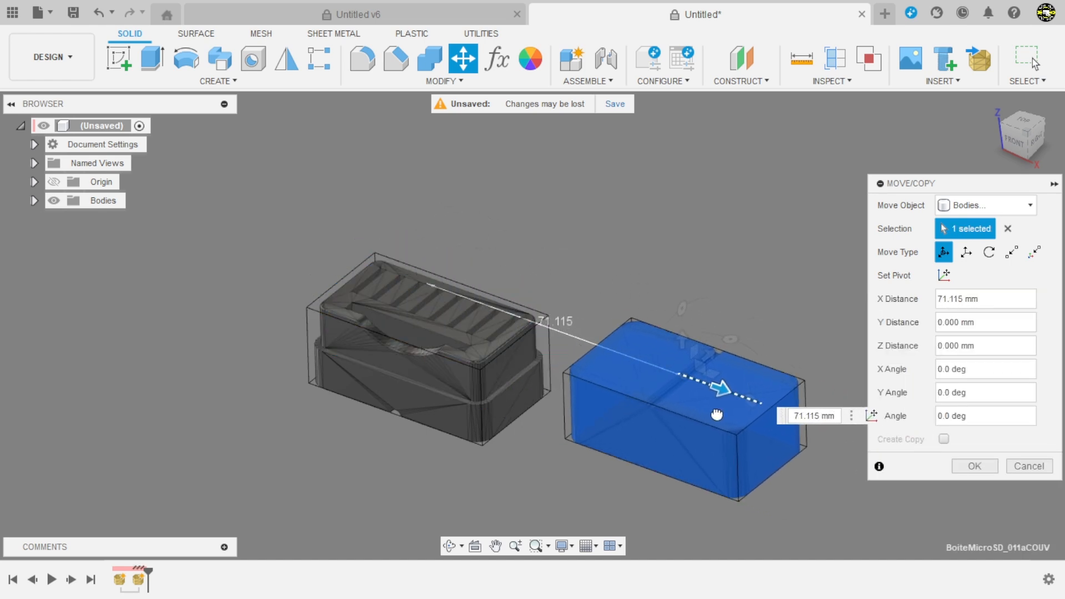
{"action": "left_click", "coordinate": [975, 466]}
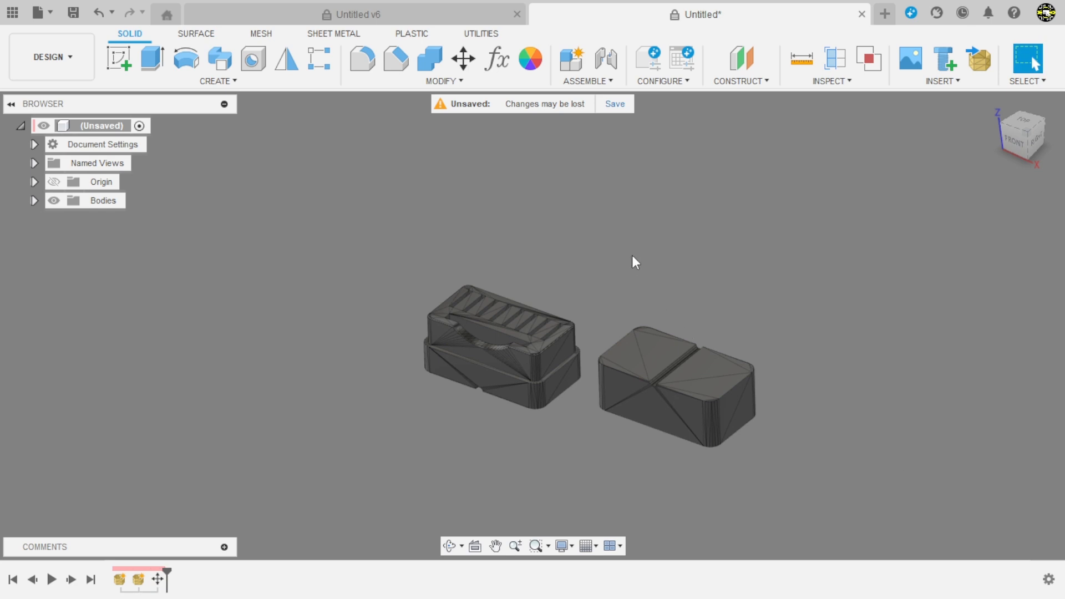
Measure the length of the base mesh's upper section between a point on each of its end walls
{"action": "scroll", "coordinate": [643, 288], "scroll_direction": "up", "scroll_amount": 5}
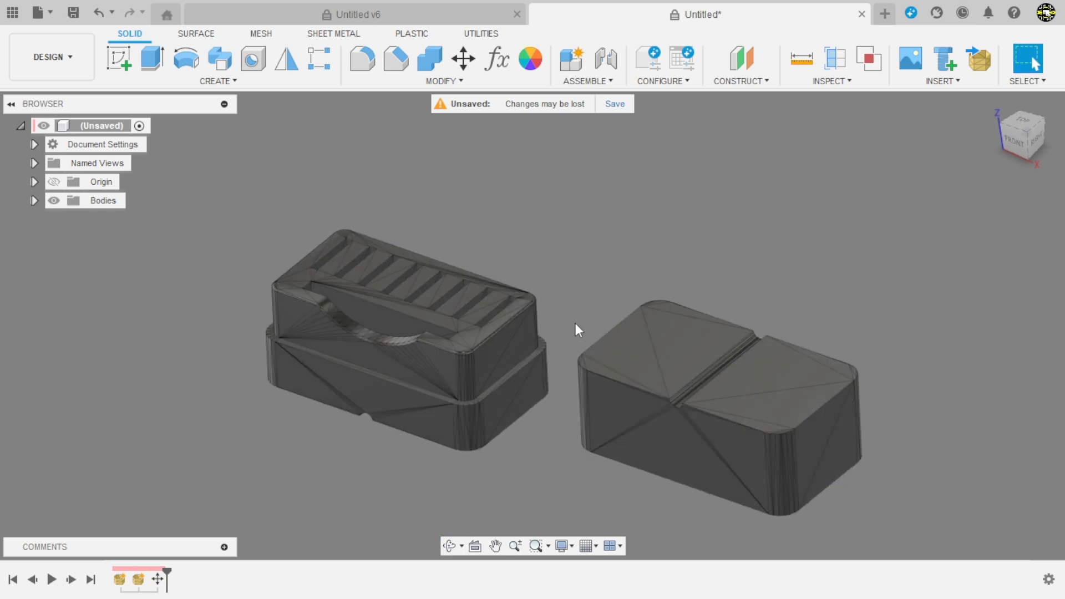
{"action": "scroll", "coordinate": [349, 357], "scroll_direction": "up", "scroll_amount": 4}
{"action": "scroll", "coordinate": [537, 265], "scroll_direction": "down", "scroll_amount": 2}
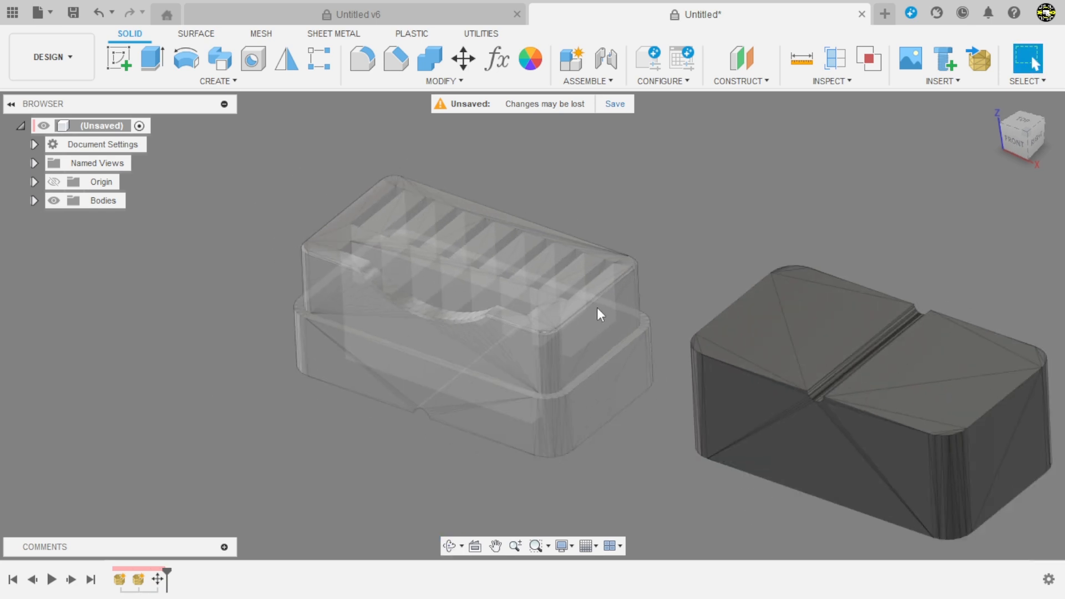
{"action": "left_click", "coordinate": [801, 71]}
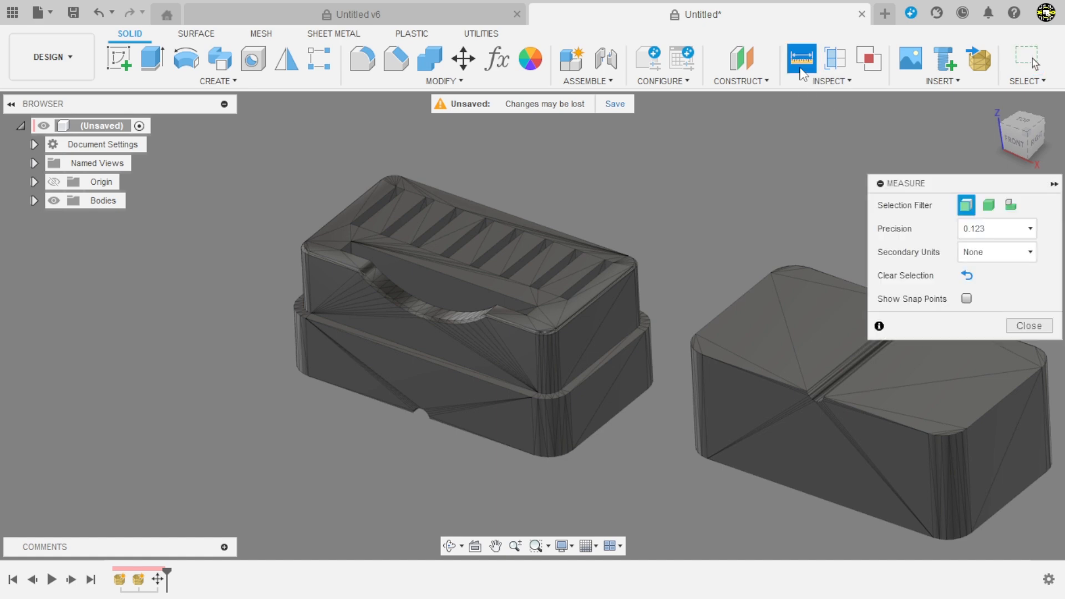
{"action": "left_click", "coordinate": [577, 339]}
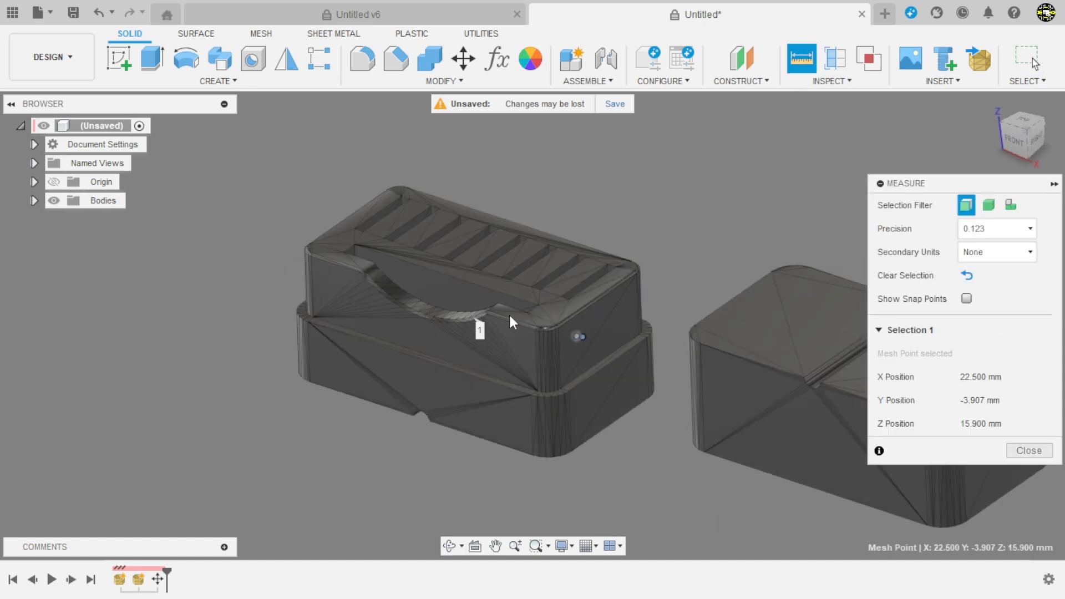
{"action": "middle_click_drag", "start_coordinate": [478, 322], "coordinate": [440, 400], "text": "shift"}
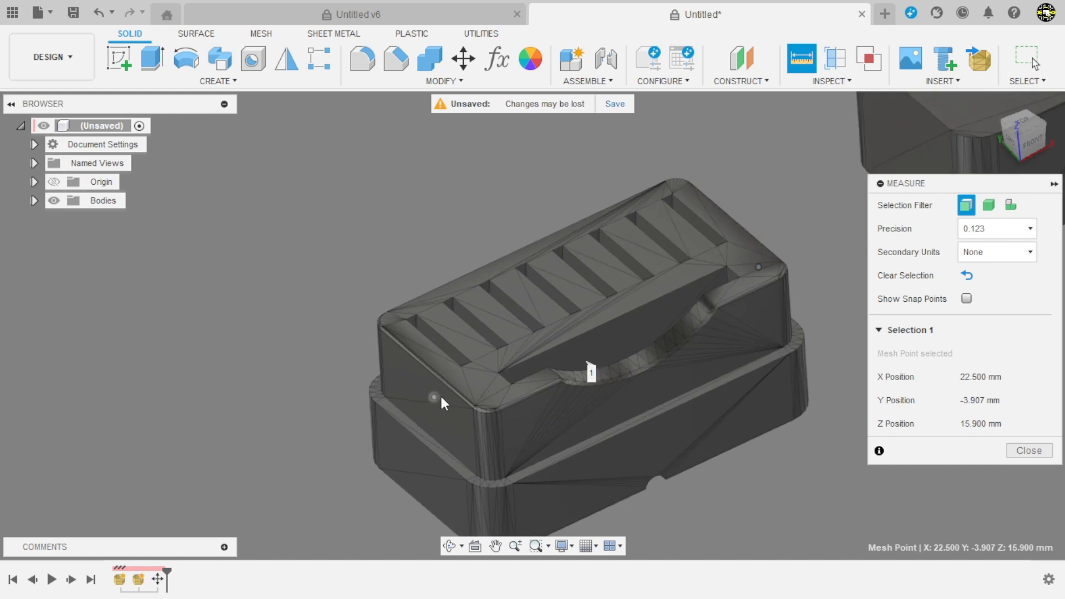
{"action": "left_click", "coordinate": [436, 395]}
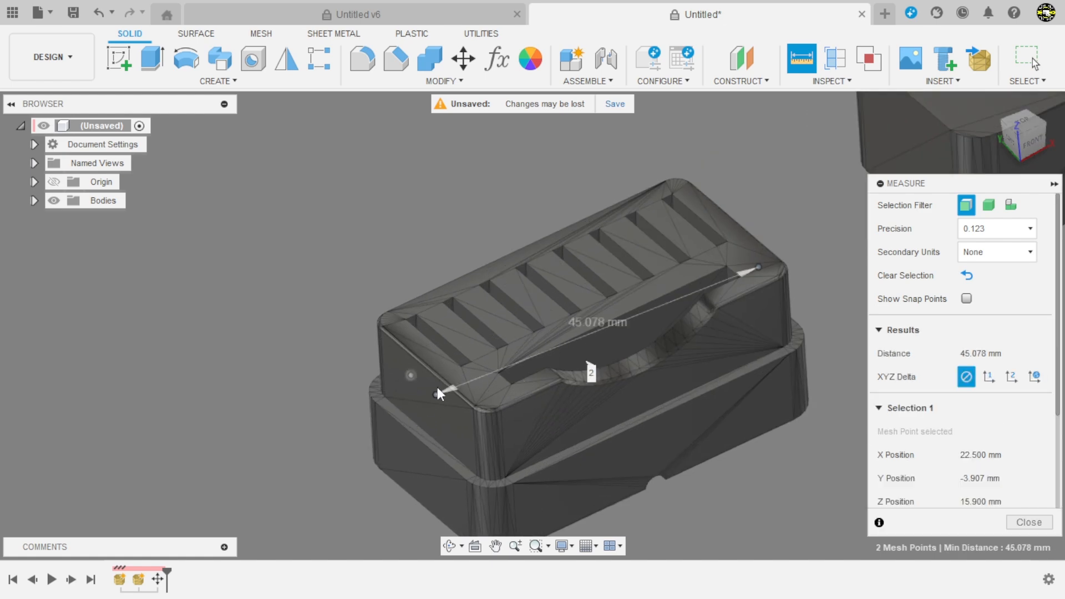
{"action": "middle_click_drag", "start_coordinate": [613, 360], "coordinate": [661, 388], "text": "shift"}
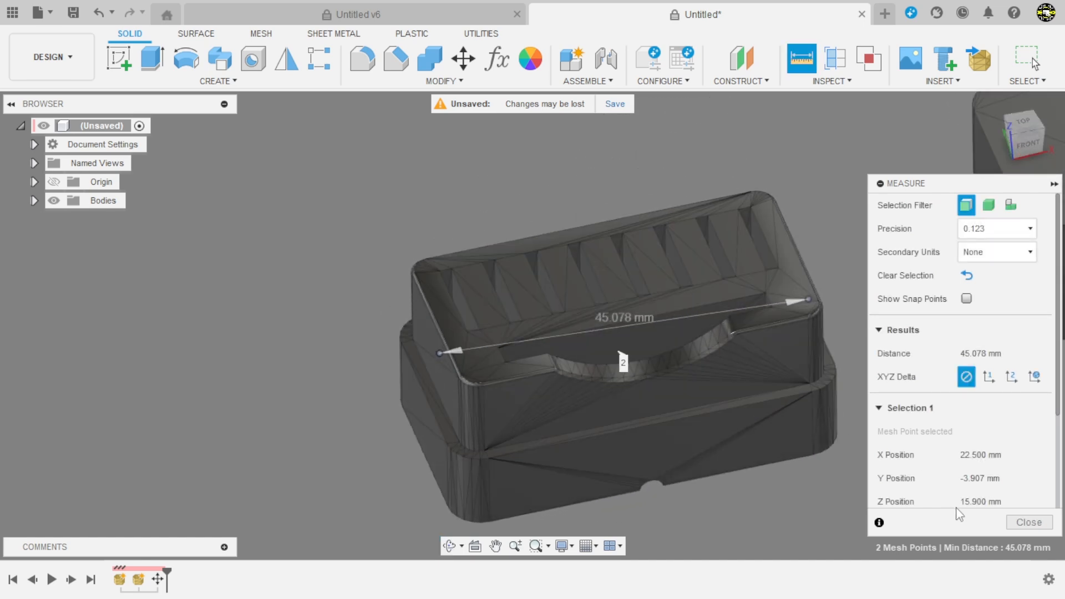
{"action": "left_click", "coordinate": [1016, 521]}
Convert the BoiteMicroSD_010aBASE mesh to a solid body using the Parametric operation and Faceted method
{"action": "scroll", "coordinate": [533, 239], "scroll_direction": "down", "scroll_amount": 3}
{"action": "middle_click_drag", "start_coordinate": [753, 253], "coordinate": [660, 252], "text": "shift"}
{"action": "middle_click_drag", "start_coordinate": [660, 252], "coordinate": [516, 372]}
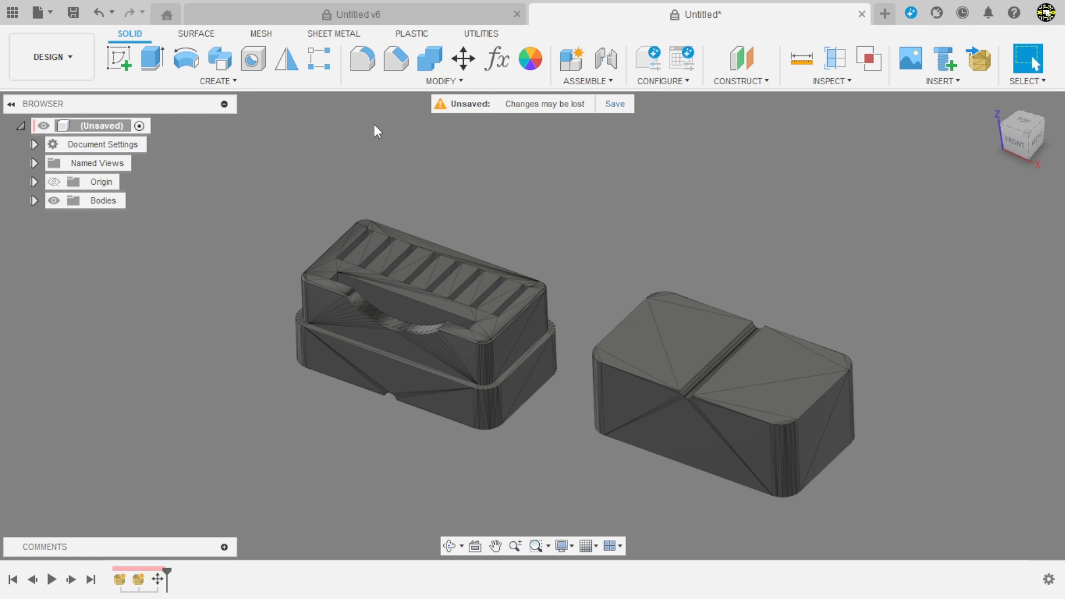
{"action": "left_click", "coordinate": [258, 35]}
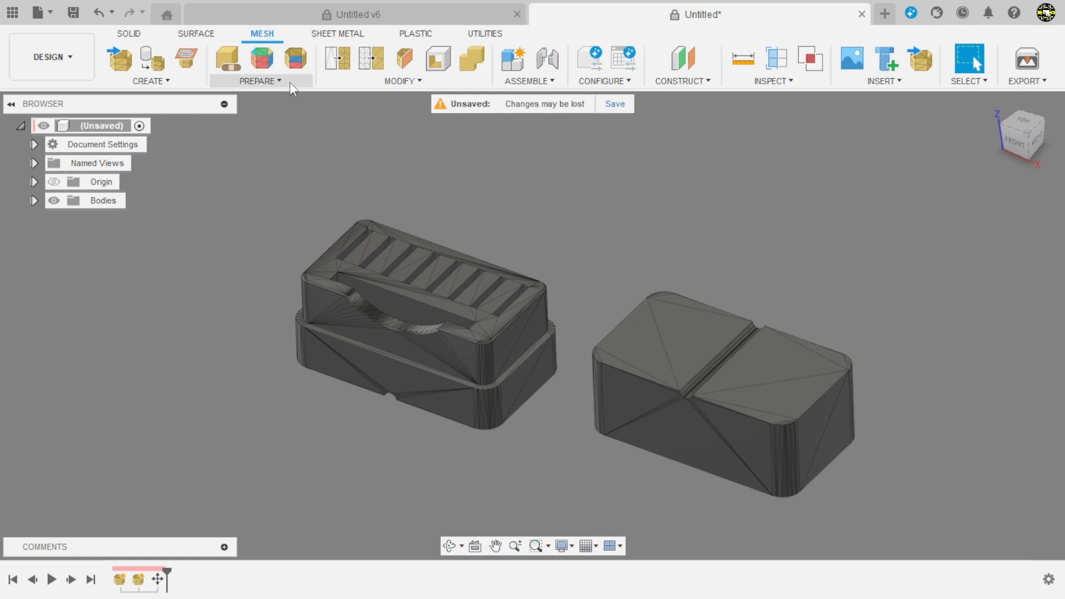
{"action": "left_click", "coordinate": [358, 83]}
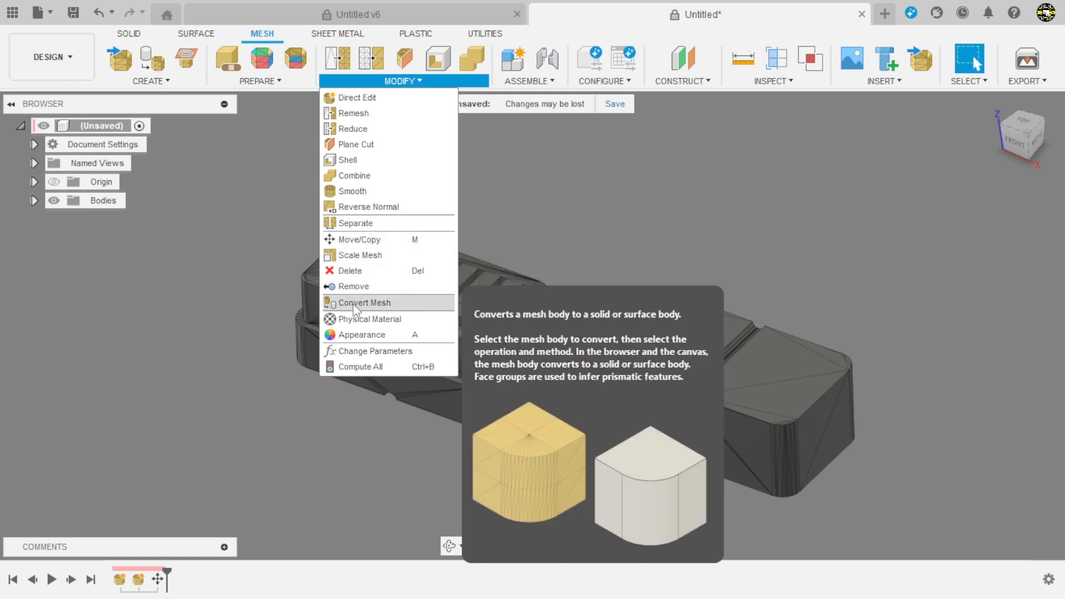
{"action": "left_click", "coordinate": [353, 305]}
{"action": "left_click", "coordinate": [316, 321]}
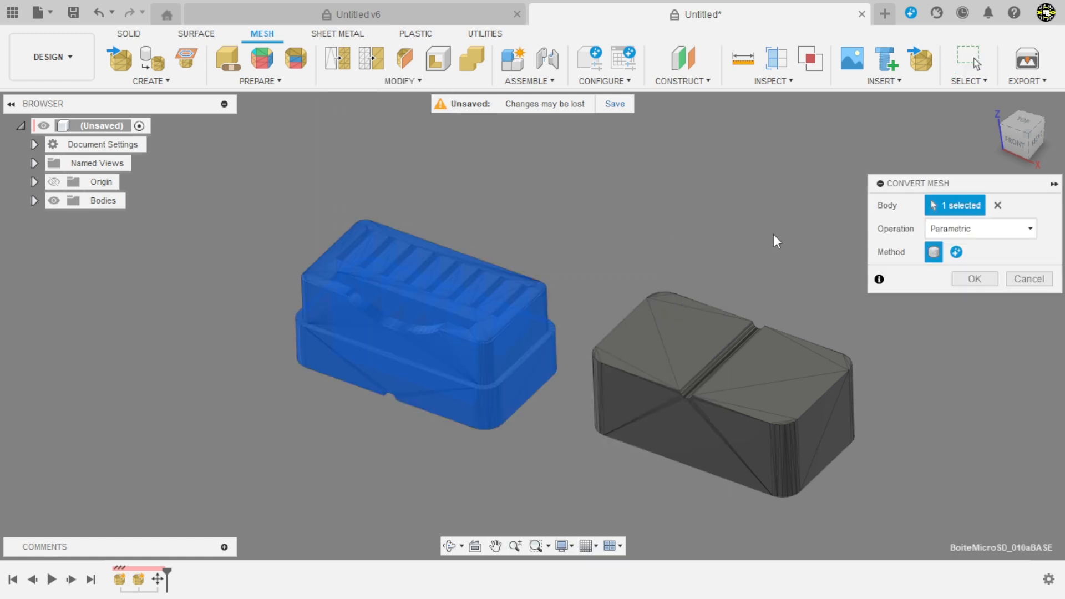
{"action": "left_click", "coordinate": [960, 229]}
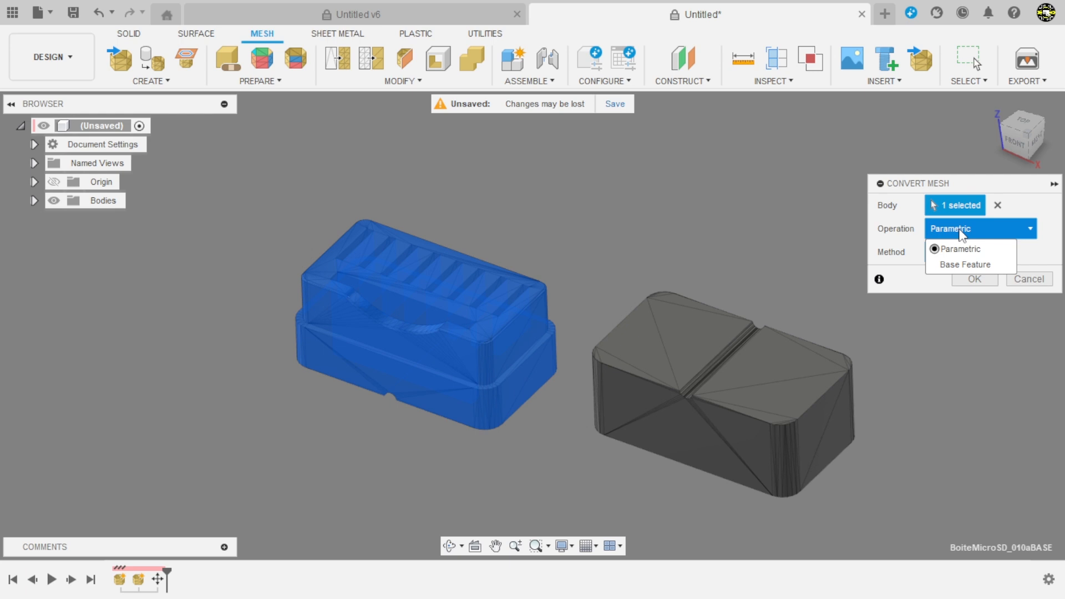
{"action": "left_click", "coordinate": [962, 233]}
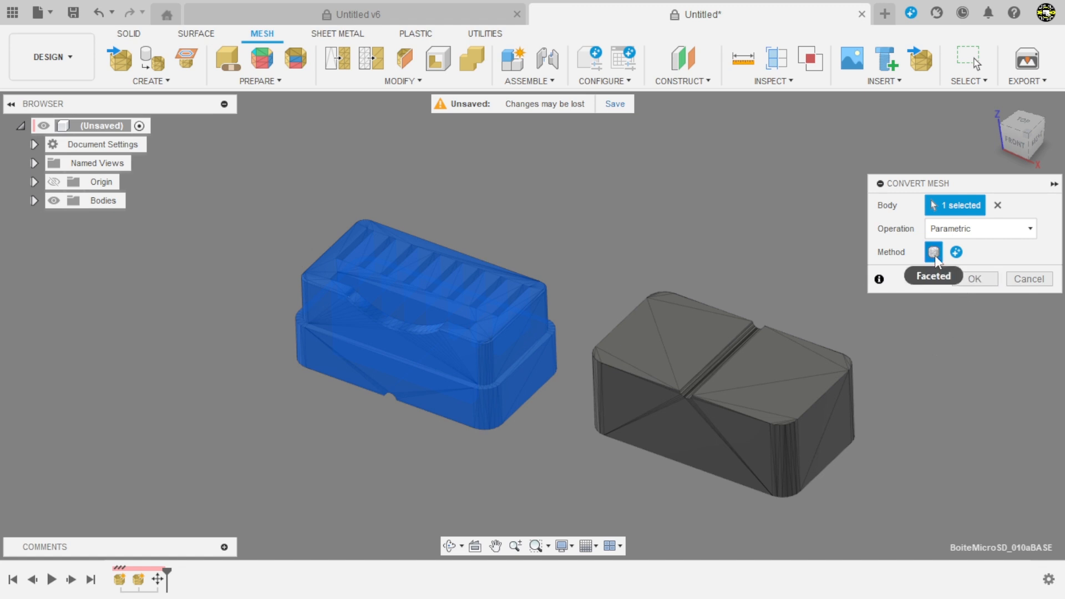
{"action": "left_click", "coordinate": [968, 280]}
Measure the length of the converted base's upper section between its two opposite end faces
{"action": "scroll", "coordinate": [268, 338], "scroll_direction": "up", "scroll_amount": 3}
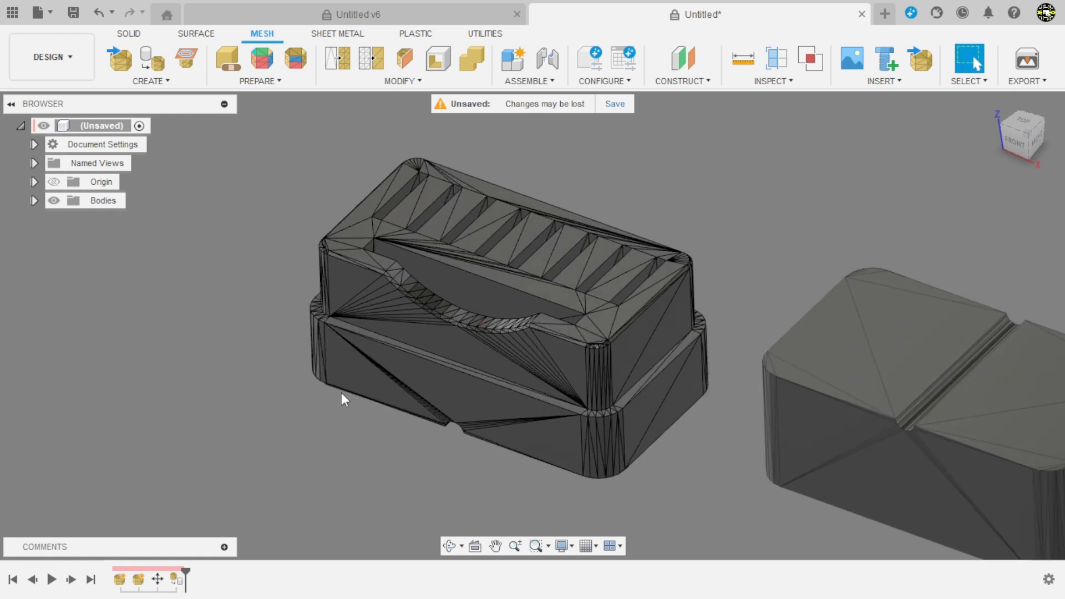
{"action": "middle_click_drag", "start_coordinate": [341, 391], "coordinate": [531, 208], "text": "shift"}
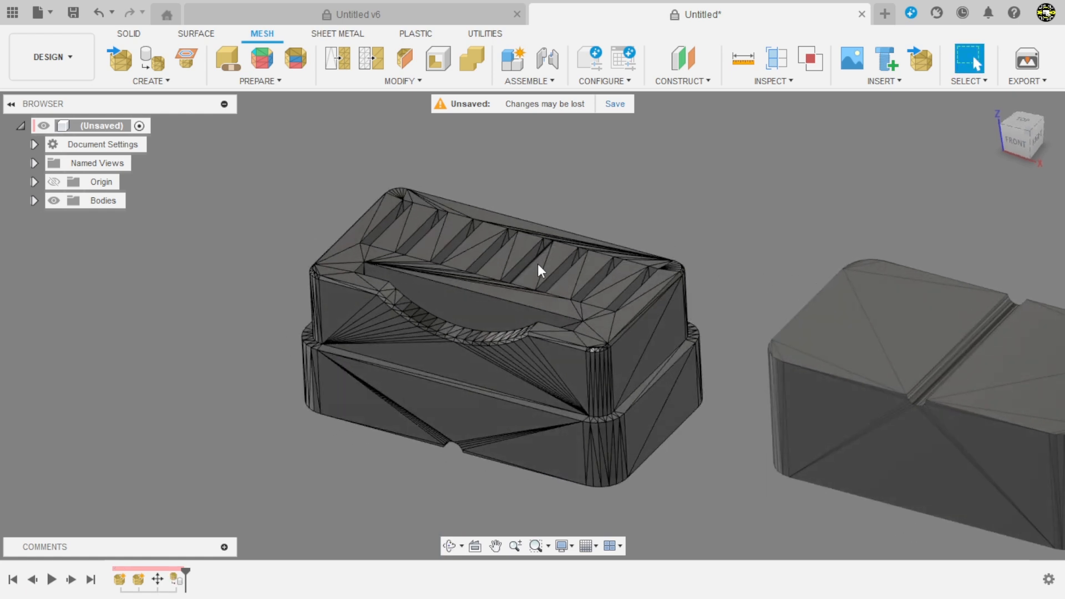
{"action": "scroll", "coordinate": [538, 265], "scroll_direction": "up", "scroll_amount": 1}
{"action": "left_click", "coordinate": [743, 58]}
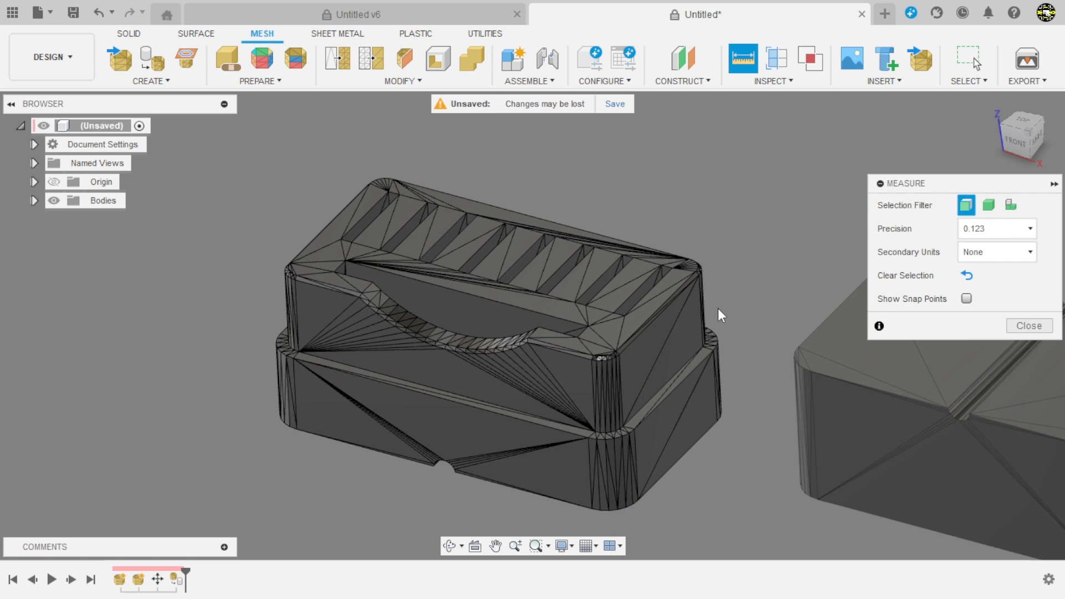
{"action": "left_click", "coordinate": [650, 353]}
{"action": "middle_click_drag", "start_coordinate": [663, 360], "coordinate": [418, 410], "text": "shift"}
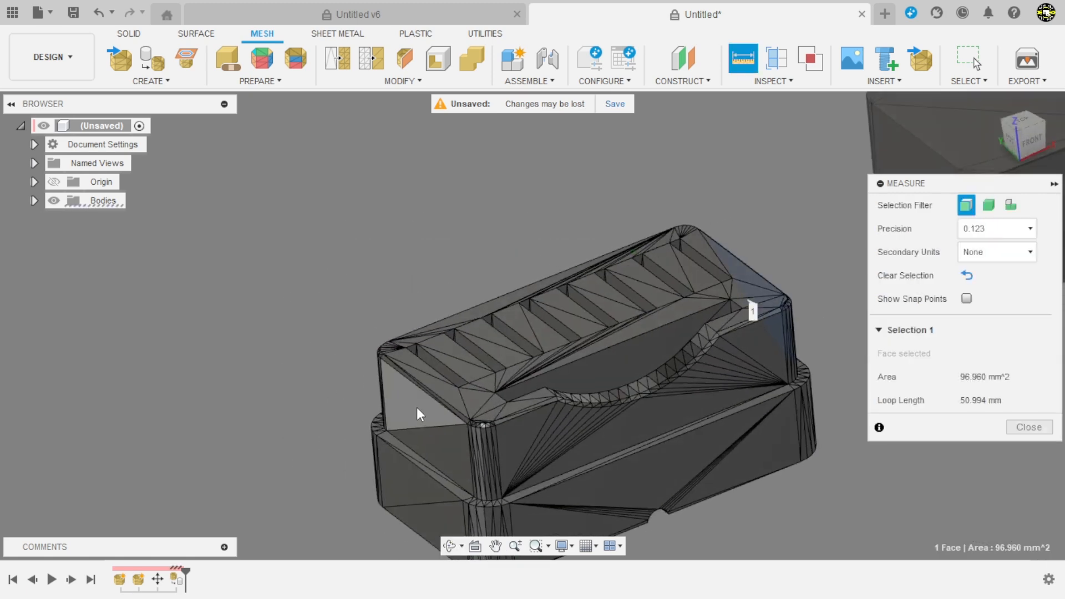
{"action": "left_click", "coordinate": [416, 408]}
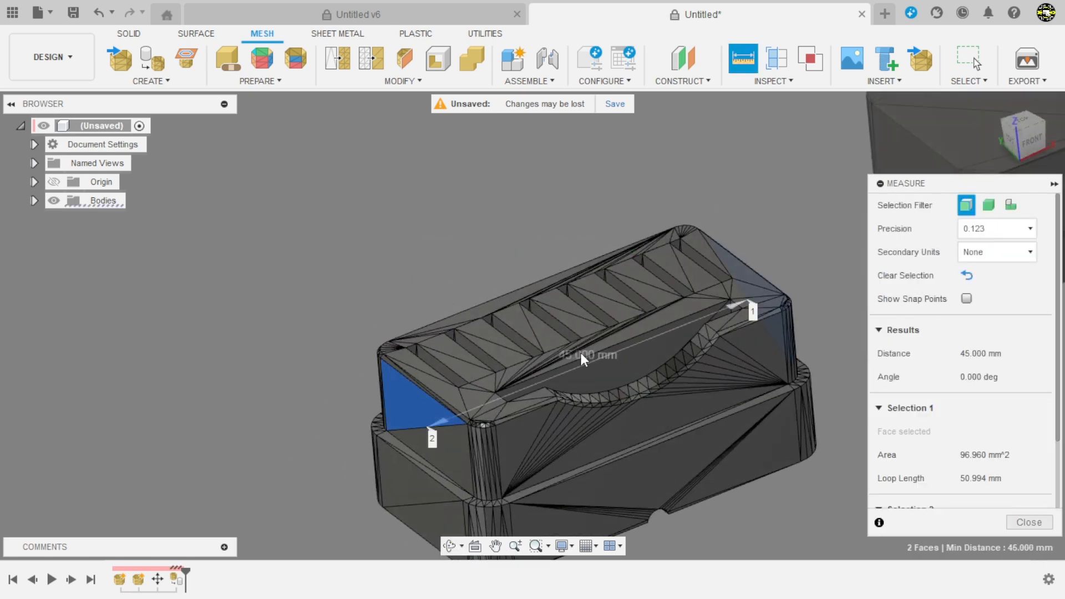
{"action": "scroll", "coordinate": [500, 286], "scroll_direction": "down", "scroll_amount": 2}
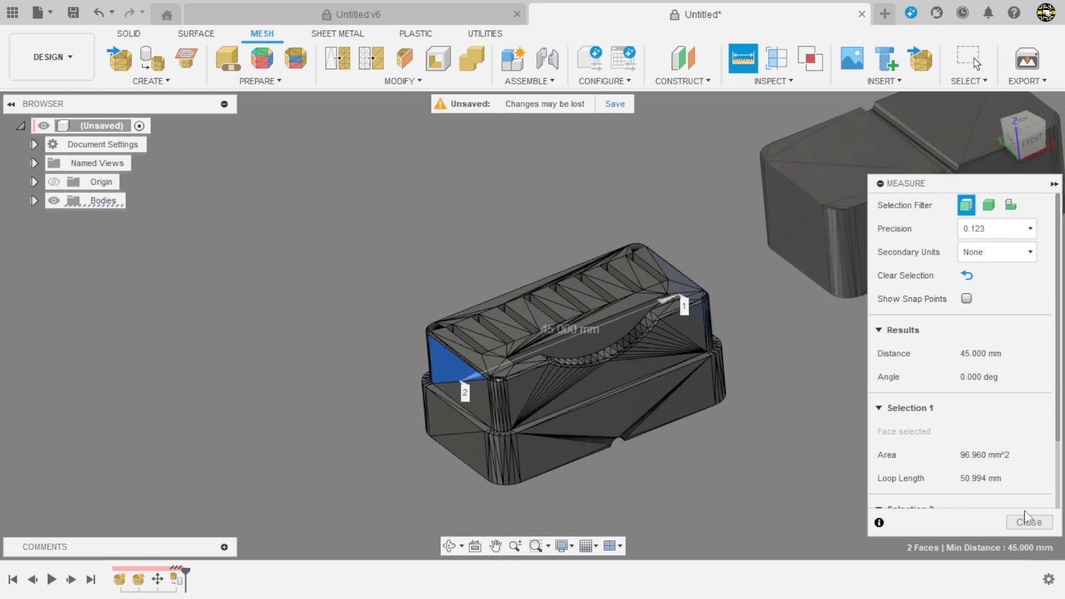
{"action": "left_click", "coordinate": [1028, 525]}
Measure the width of the base's upper section between its two long side faces
{"action": "scroll", "coordinate": [499, 290], "scroll_direction": "down", "scroll_amount": 3}
{"action": "middle_click_drag", "start_coordinate": [698, 366], "coordinate": [624, 357], "text": "shift"}
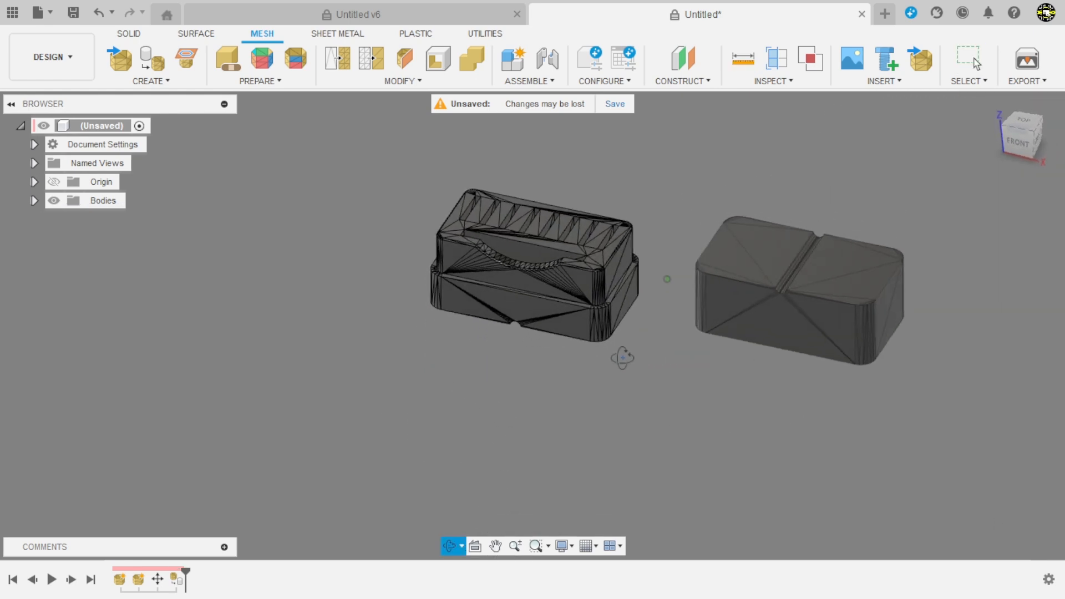
{"action": "middle_click_drag", "start_coordinate": [771, 244], "coordinate": [644, 229], "text": "shift"}
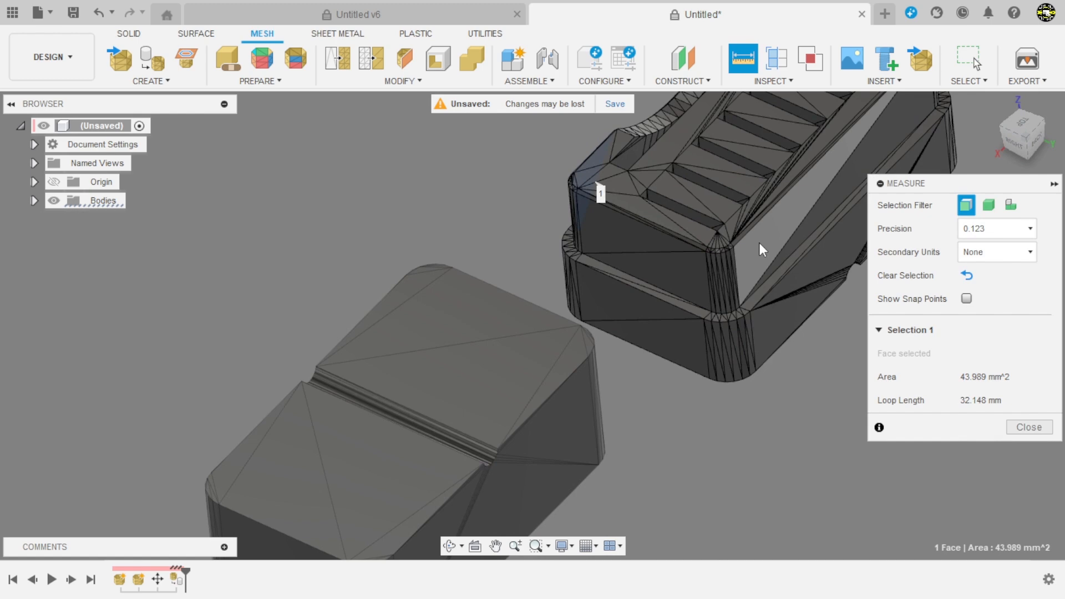
{"action": "left_click", "coordinate": [759, 242]}
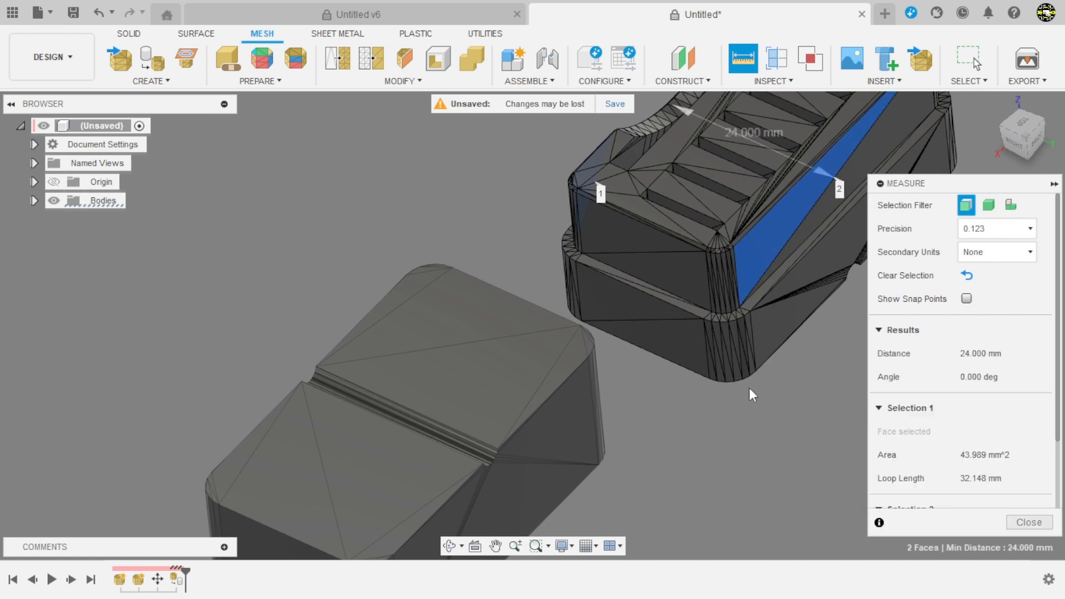
{"action": "scroll", "coordinate": [561, 403], "scroll_direction": "down", "scroll_amount": 3}
{"action": "scroll", "coordinate": [797, 227], "scroll_direction": "up", "scroll_amount": 3}
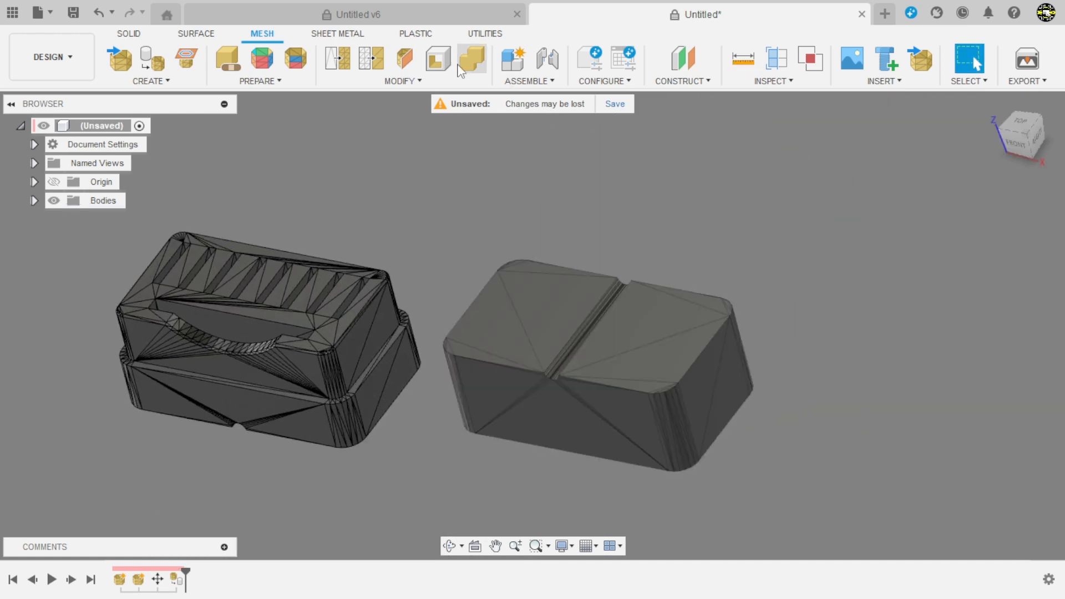
Convert the BoiteMicroSD_011aCOUV lid mesh to a solid body using the Parametric operation and Faceted method
{"action": "left_click", "coordinate": [336, 81]}
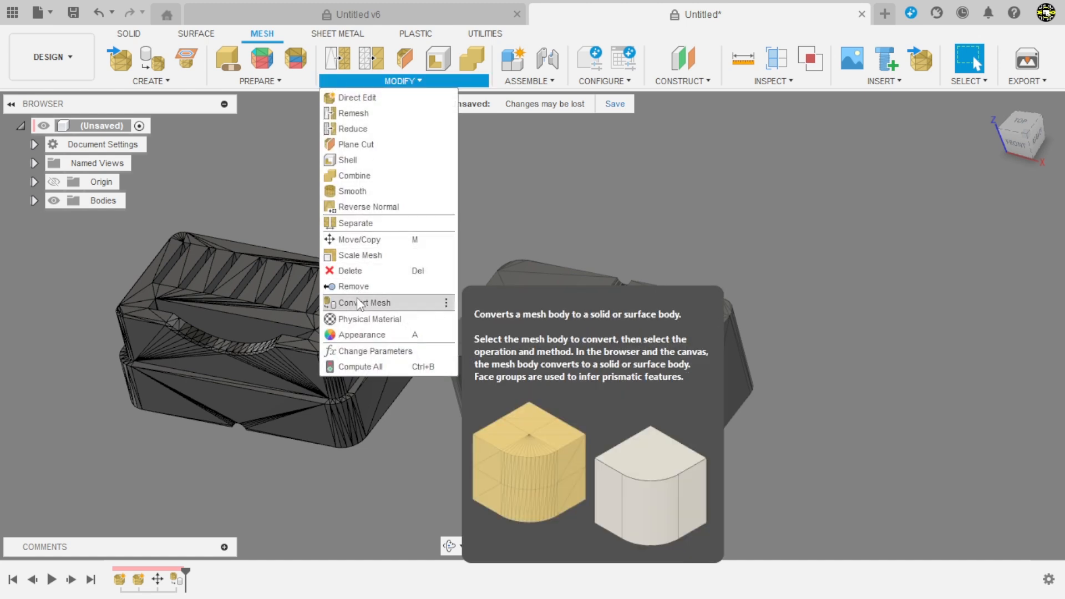
{"action": "left_click", "coordinate": [358, 300]}
{"action": "left_click", "coordinate": [504, 341]}
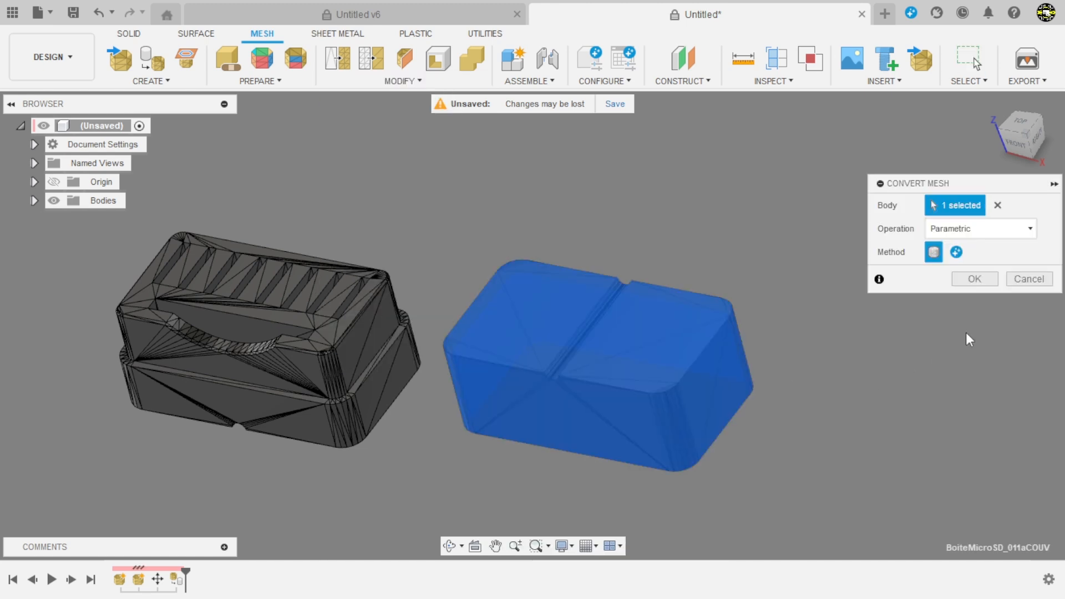
{"action": "left_click", "coordinate": [972, 280]}
Measure the width of the converted lid between its two long side faces, clearing the first selection before picking them
{"action": "middle_click_drag", "start_coordinate": [810, 388], "coordinate": [766, 289], "text": "shift"}
{"action": "key", "text": "i"}
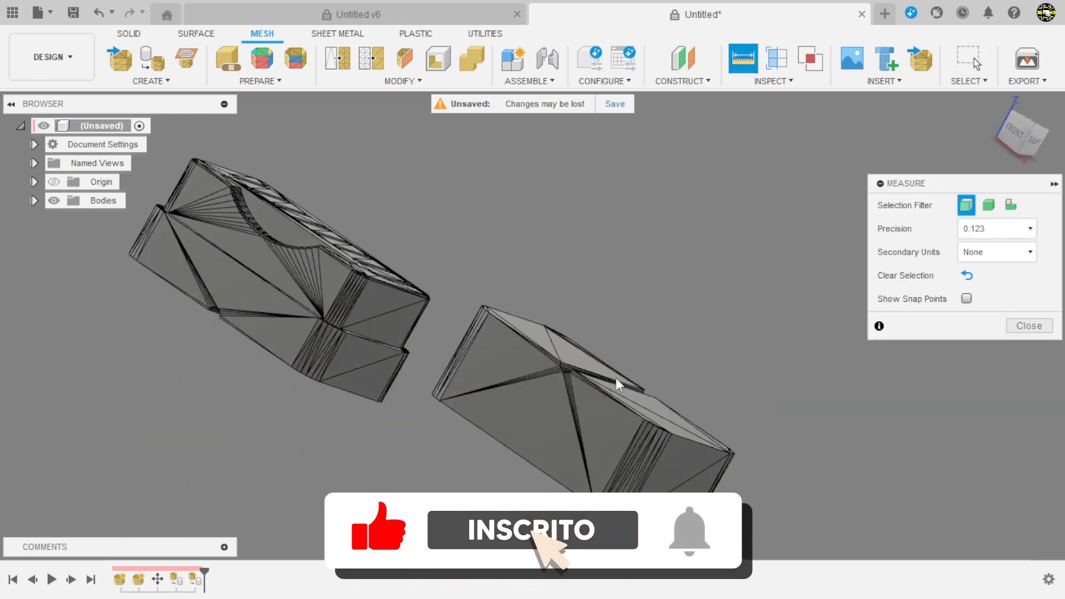
{"action": "left_click", "coordinate": [605, 411]}
{"action": "left_click", "coordinate": [594, 422]}
{"action": "middle_click_drag", "start_coordinate": [597, 421], "coordinate": [725, 333], "text": "shift"}
{"action": "left_click", "coordinate": [967, 275]}
{"action": "middle_click_drag", "start_coordinate": [842, 367], "coordinate": [425, 334], "text": "shift"}
{"action": "left_click", "coordinate": [553, 392]}
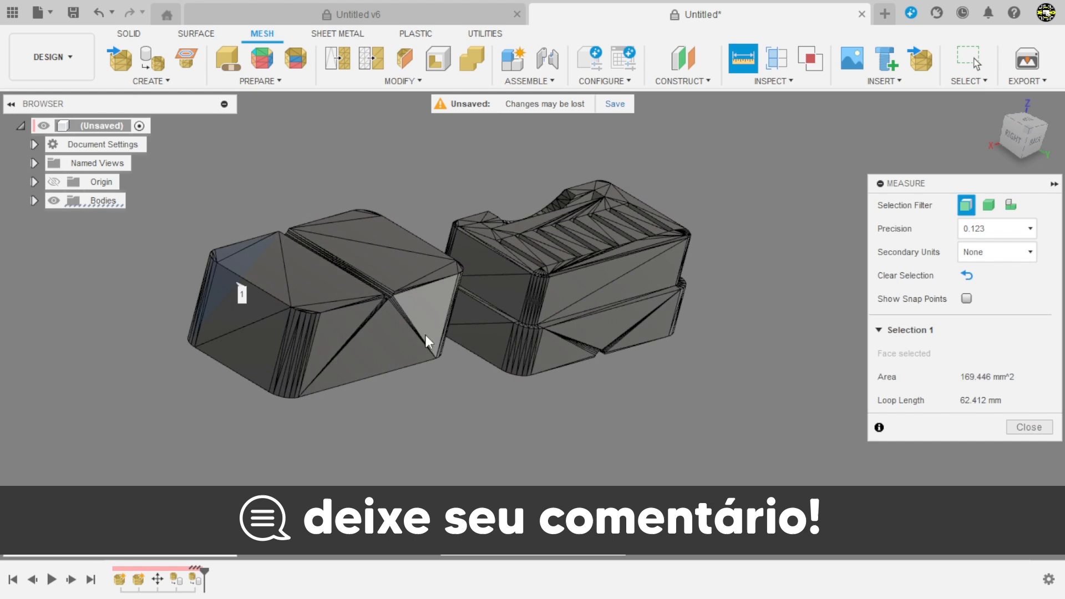
{"action": "left_click", "coordinate": [336, 329]}
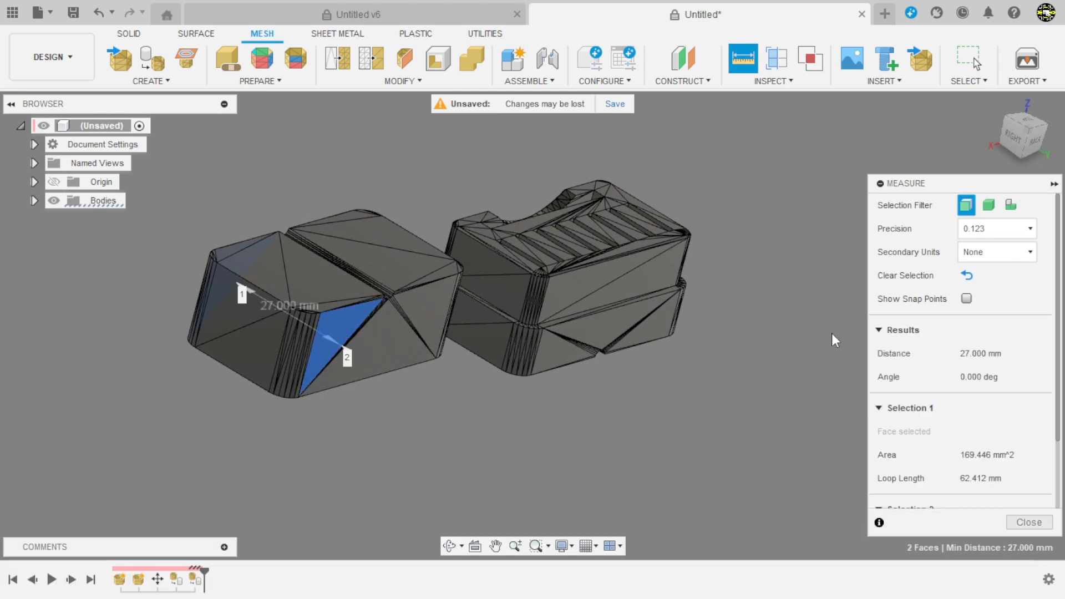
{"action": "left_click", "coordinate": [1029, 523]}
Delete the large triangular facet on the end wall of the base's upper section, on the side facing the lid
{"action": "middle_click_drag", "start_coordinate": [987, 477], "coordinate": [621, 395], "text": "shift"}
{"action": "scroll", "coordinate": [681, 429], "scroll_direction": "up", "scroll_amount": 3}
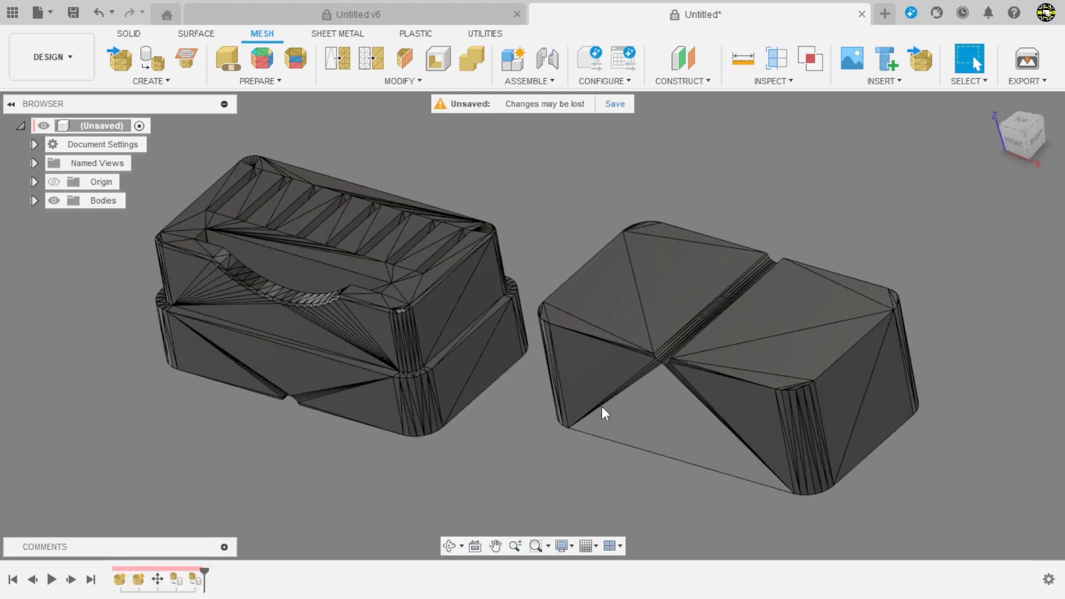
{"action": "scroll", "coordinate": [601, 411], "scroll_direction": "down", "scroll_amount": 2}
{"action": "scroll", "coordinate": [722, 341], "scroll_direction": "up", "scroll_amount": 3}
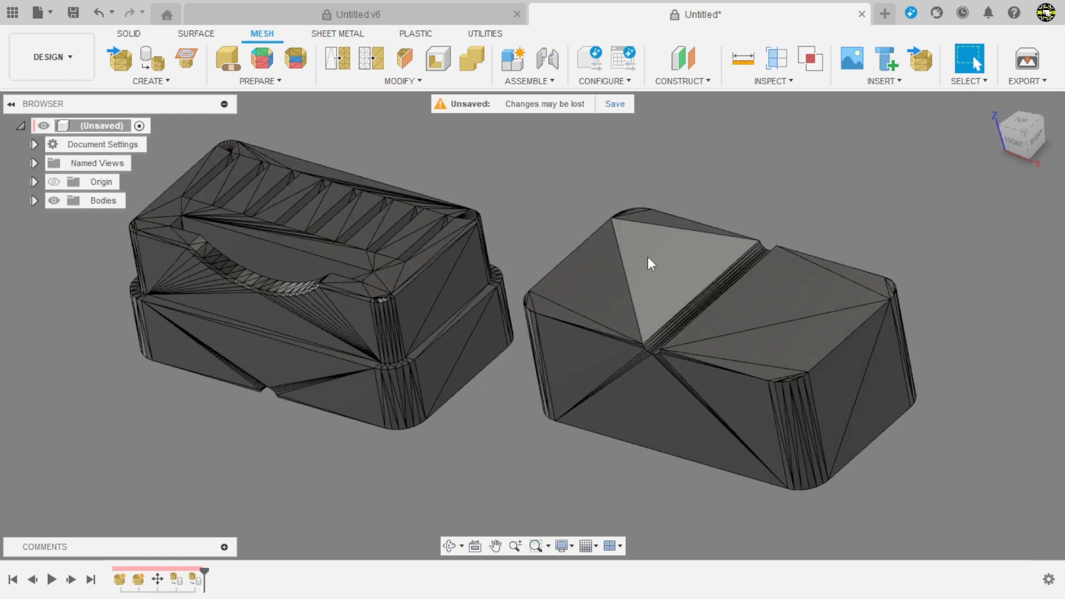
{"action": "scroll", "coordinate": [810, 355], "scroll_direction": "up", "scroll_amount": 1}
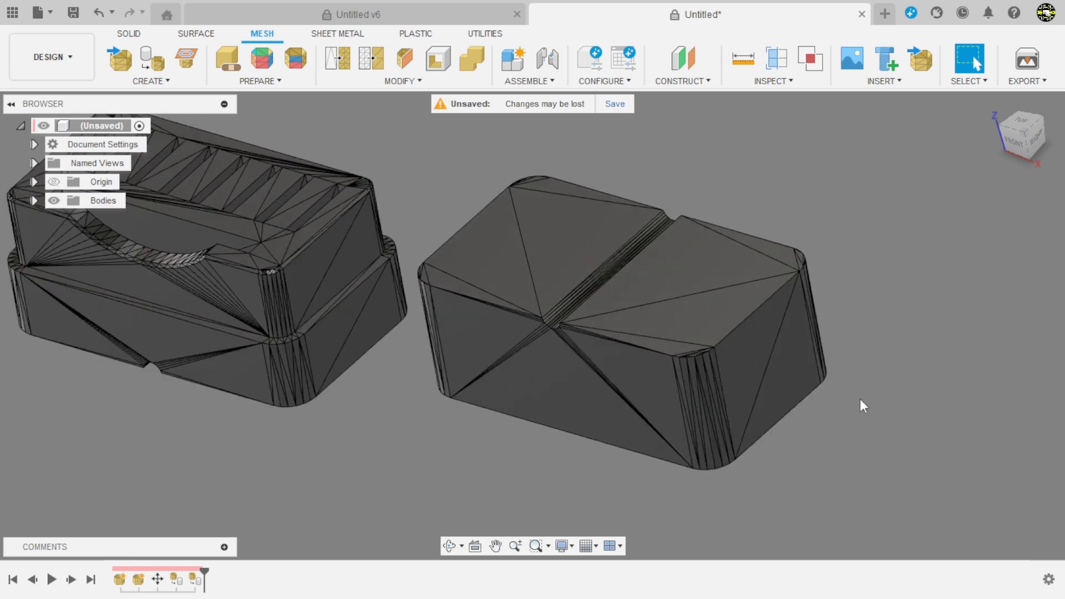
{"action": "mouse_move", "coordinate": [869, 359]}
{"action": "middle_mouse_down", "text": "shift"}
{"action": "mouse_move", "coordinate": [875, 304]}
{"action": "mouse_move", "coordinate": [865, 361]}
{"action": "middle_mouse_up", "text": "shift"}
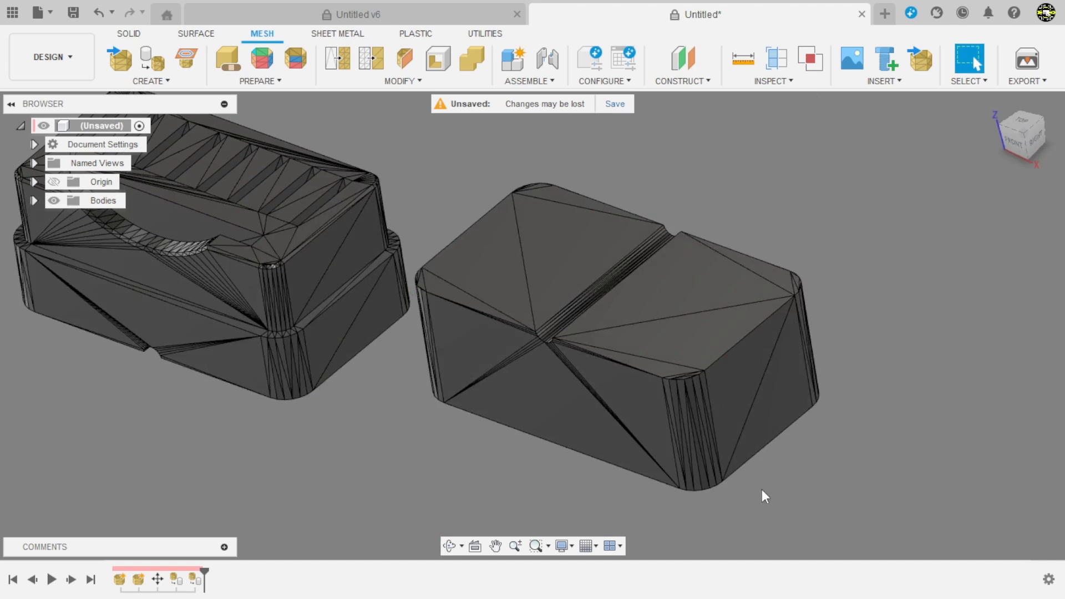
{"action": "scroll", "coordinate": [611, 395], "scroll_direction": "up", "scroll_amount": 3}
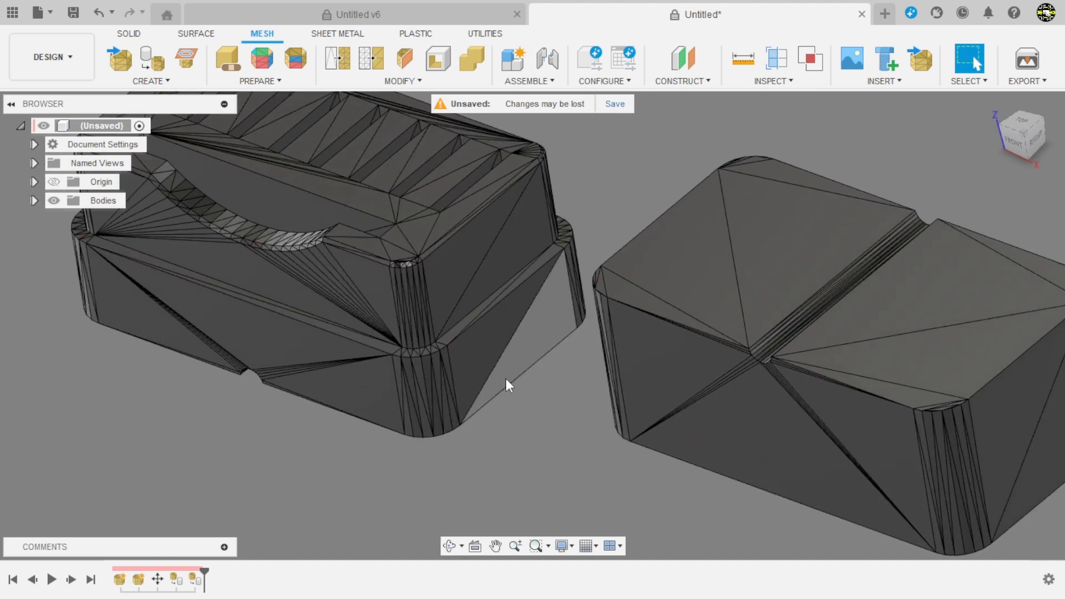
{"action": "left_click", "coordinate": [454, 262]}
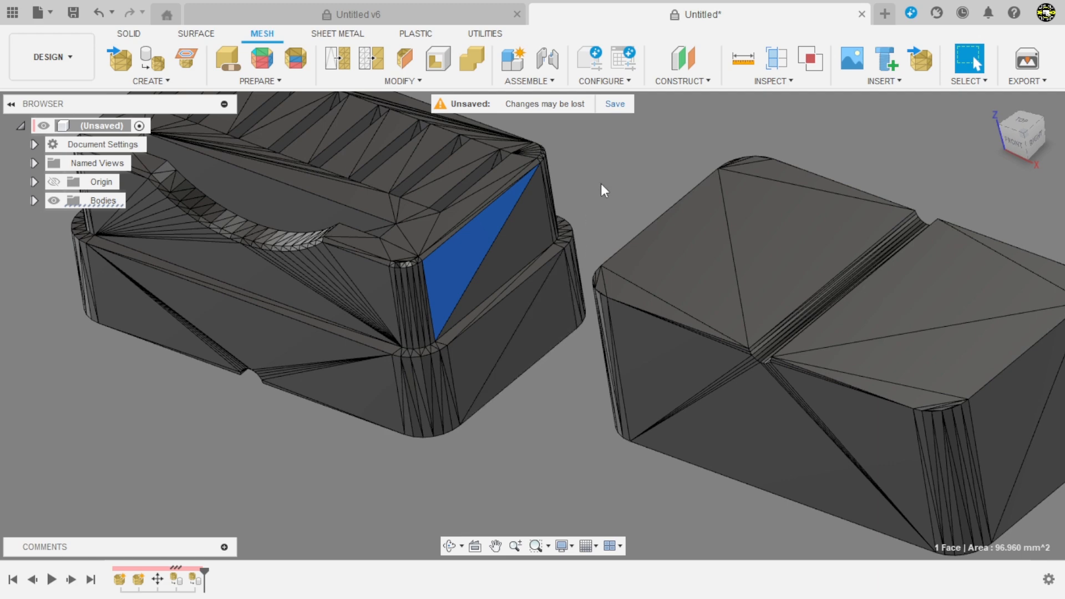
{"action": "key", "text": "Delete"}
Delete the triangular facets on the base's lower end wall facing the lid and on the upper and lower sections of its front wall
{"action": "scroll", "coordinate": [601, 189], "scroll_direction": "down", "scroll_amount": 1}
{"action": "left_click", "coordinate": [492, 354]}
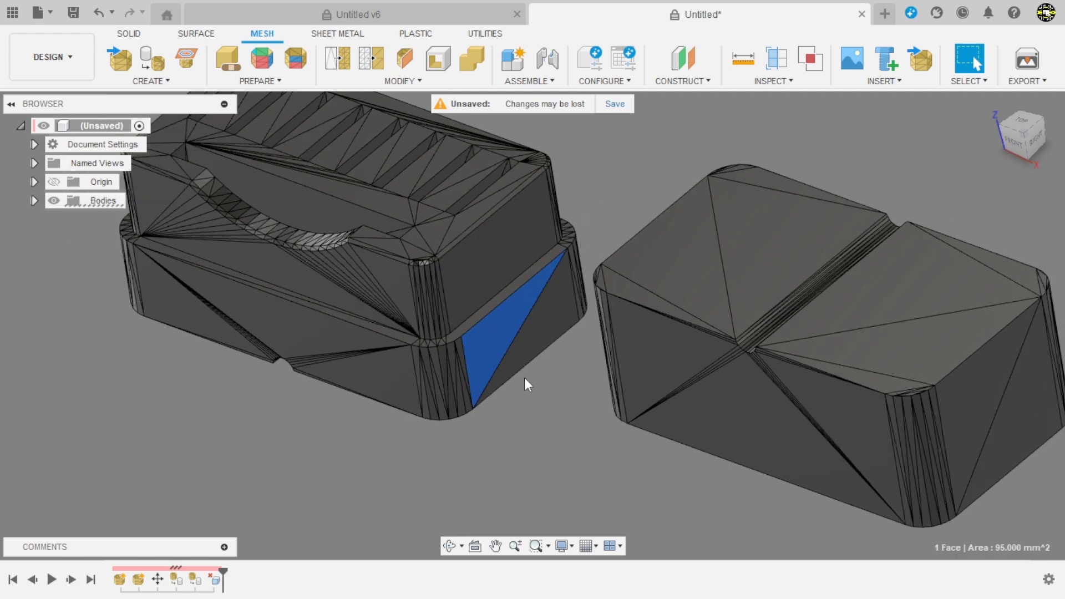
{"action": "key", "text": "Delete"}
{"action": "middle_click_drag", "start_coordinate": [527, 388], "coordinate": [551, 412], "text": "shift"}
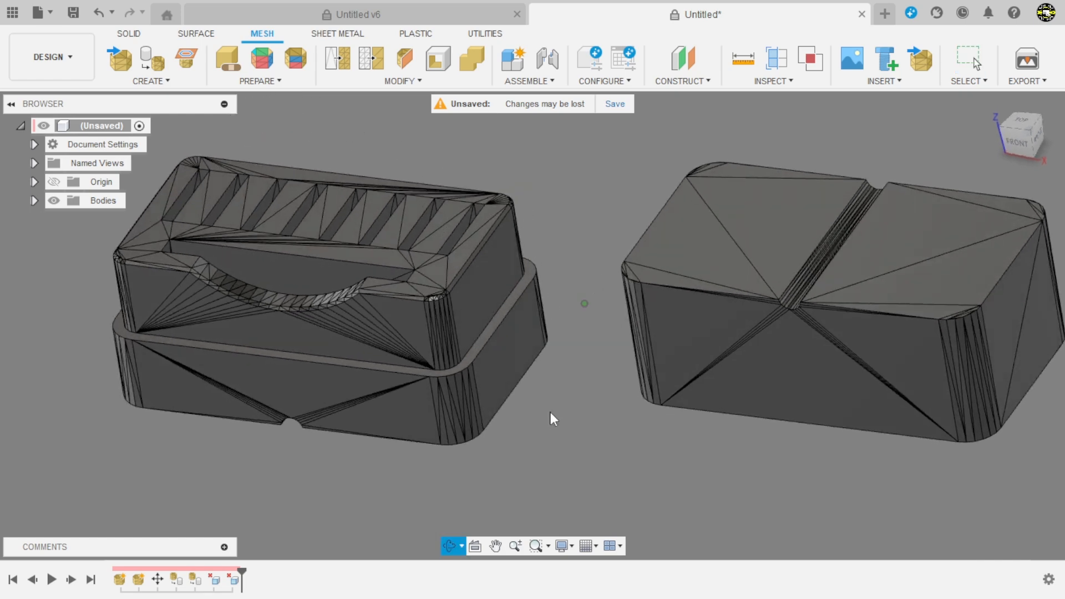
{"action": "scroll", "coordinate": [281, 480], "scroll_direction": "up", "scroll_amount": 5}
{"action": "middle_click_drag", "start_coordinate": [420, 376], "coordinate": [372, 381], "text": "shift"}
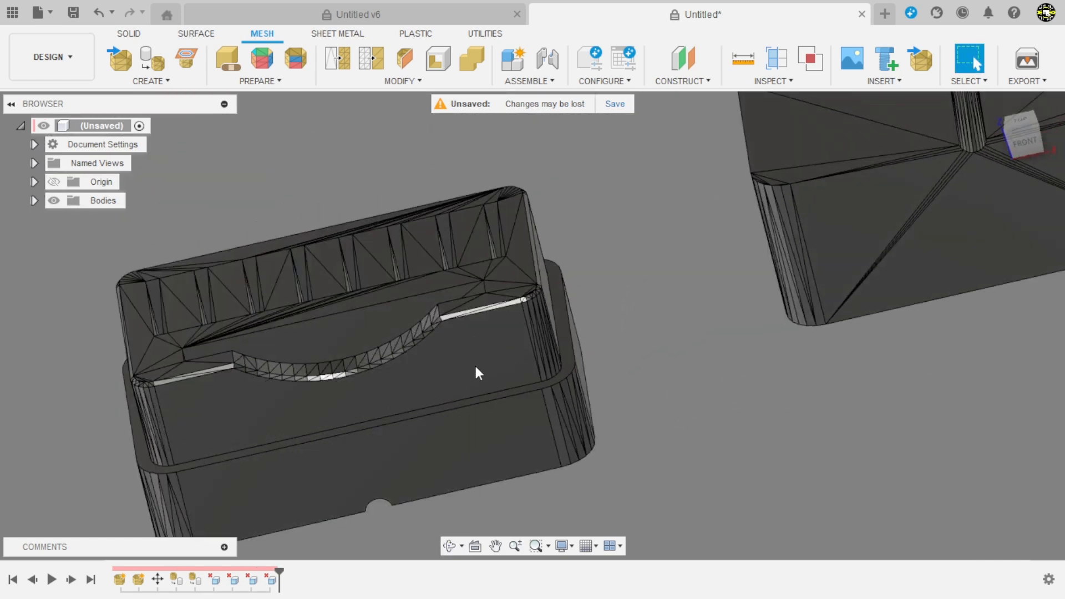
Delete the triangular facets on the base's opposite end wall, on both the upper and lower sections
{"action": "scroll", "coordinate": [588, 371], "scroll_direction": "down", "scroll_amount": 3}
{"action": "middle_click_drag", "start_coordinate": [588, 371], "coordinate": [519, 433], "text": "shift"}
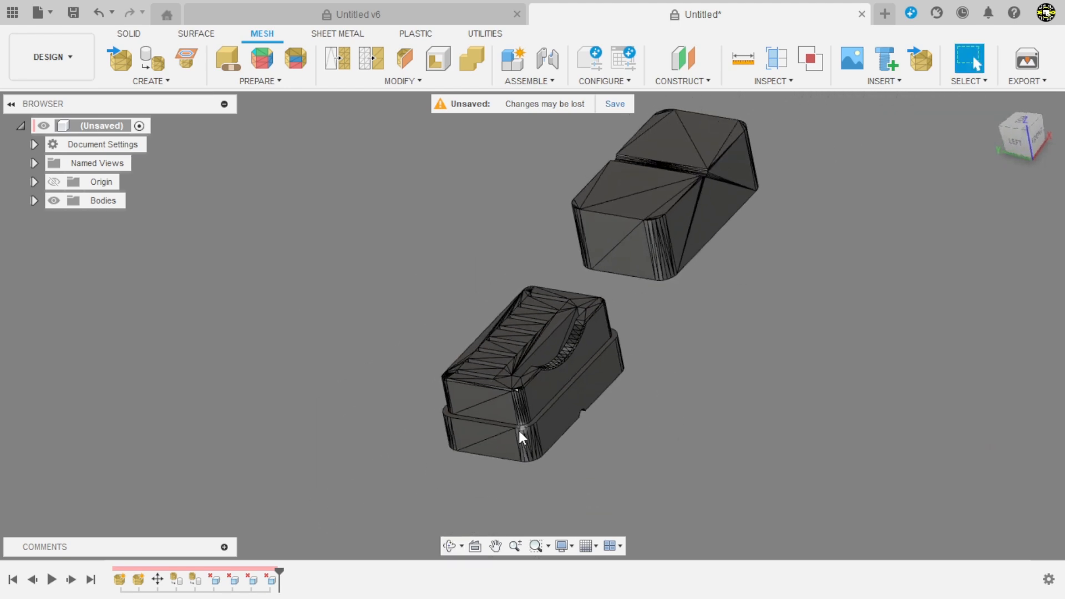
{"action": "scroll", "coordinate": [504, 422], "scroll_direction": "up", "scroll_amount": 3}
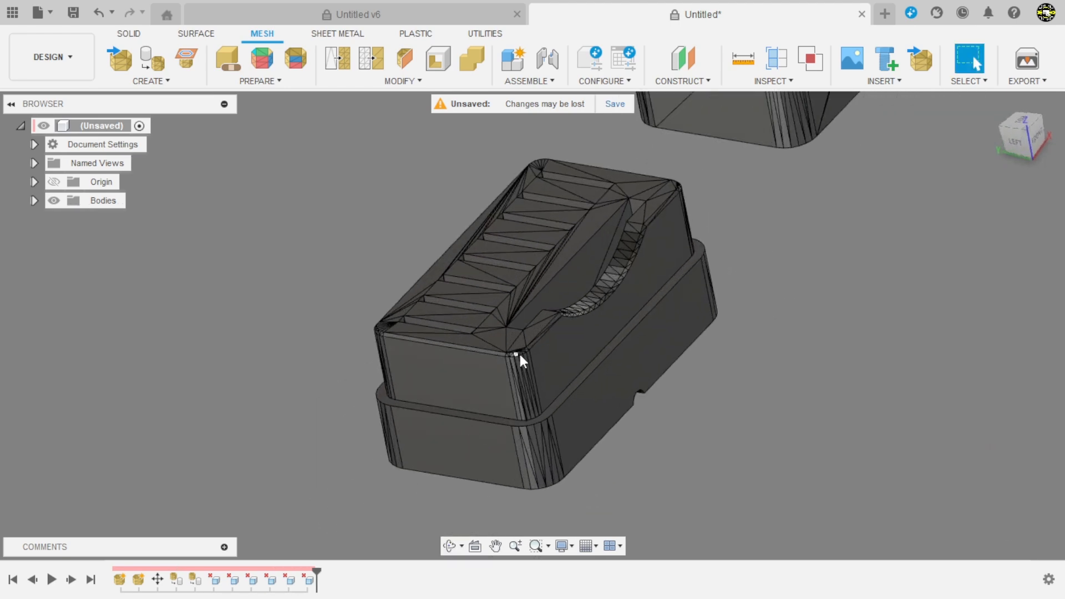
Delete the triangular facets on the base's slotted top face and on the upper and lower sections of its rear long wall
{"action": "middle_click_drag", "start_coordinate": [518, 357], "coordinate": [555, 378], "text": "shift"}
{"action": "scroll", "coordinate": [502, 244], "scroll_direction": "up", "scroll_amount": 4}
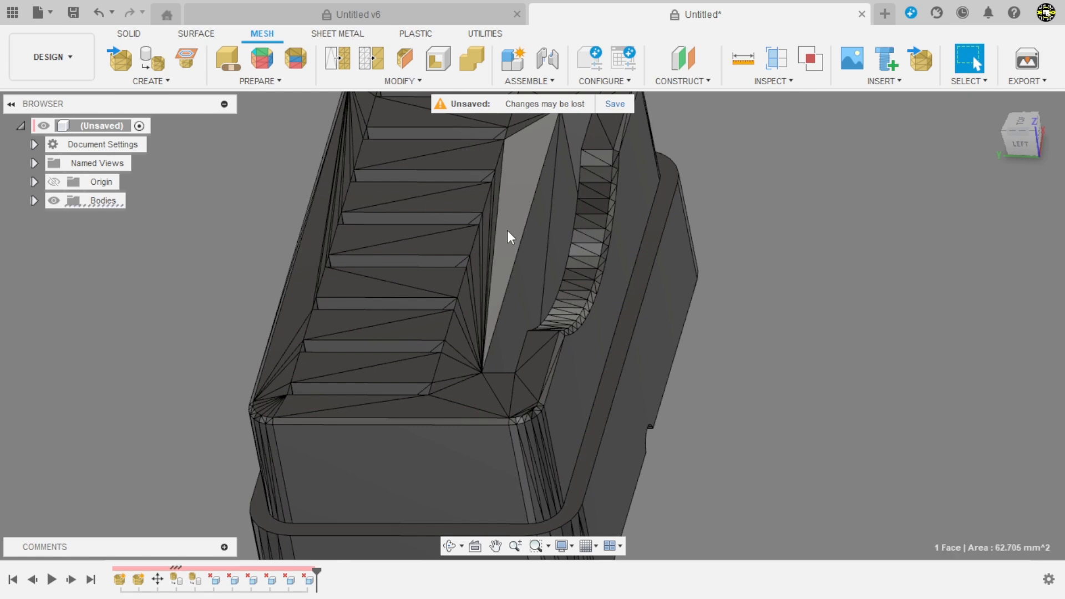
{"action": "scroll", "coordinate": [507, 292], "scroll_direction": "down", "scroll_amount": 4}
{"action": "middle_click_drag", "start_coordinate": [605, 417], "coordinate": [580, 361], "text": "shift"}
{"action": "scroll", "coordinate": [524, 414], "scroll_direction": "up", "scroll_amount": 3}
{"action": "left_click", "coordinate": [514, 354]}
{"action": "key", "text": "Delete"}
{"action": "left_click", "coordinate": [505, 414]}
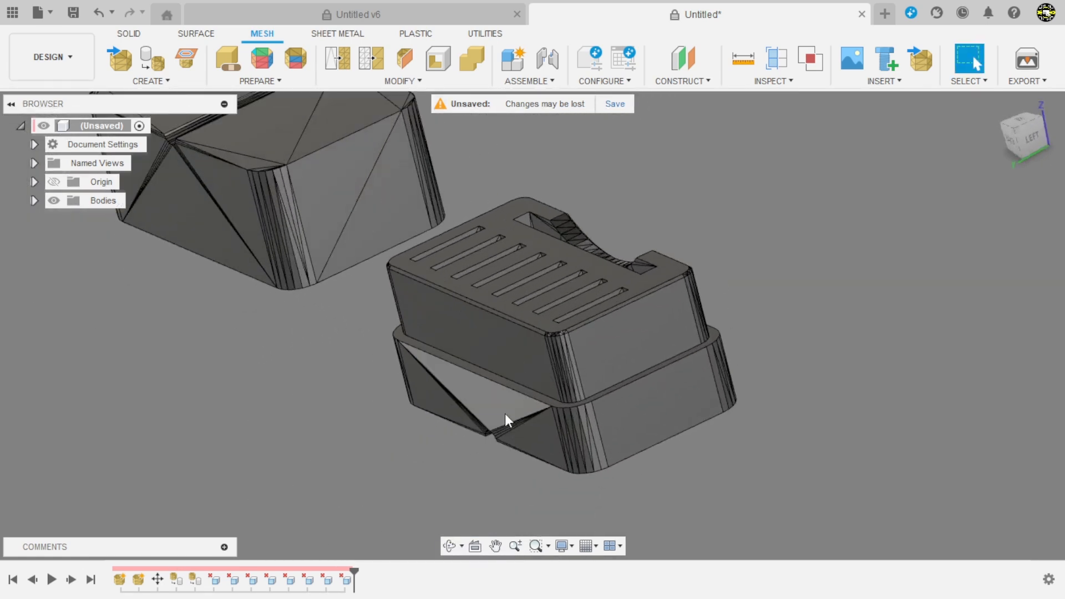
{"action": "key", "text": "Delete"}
Delete the triangular facets on the base's underside, on both sides of the central groove
{"action": "middle_click_drag", "start_coordinate": [508, 441], "coordinate": [508, 264], "text": "shift"}
{"action": "left_click", "coordinate": [534, 242]}
{"action": "key", "text": "Delete"}
{"action": "left_click", "coordinate": [637, 200]}
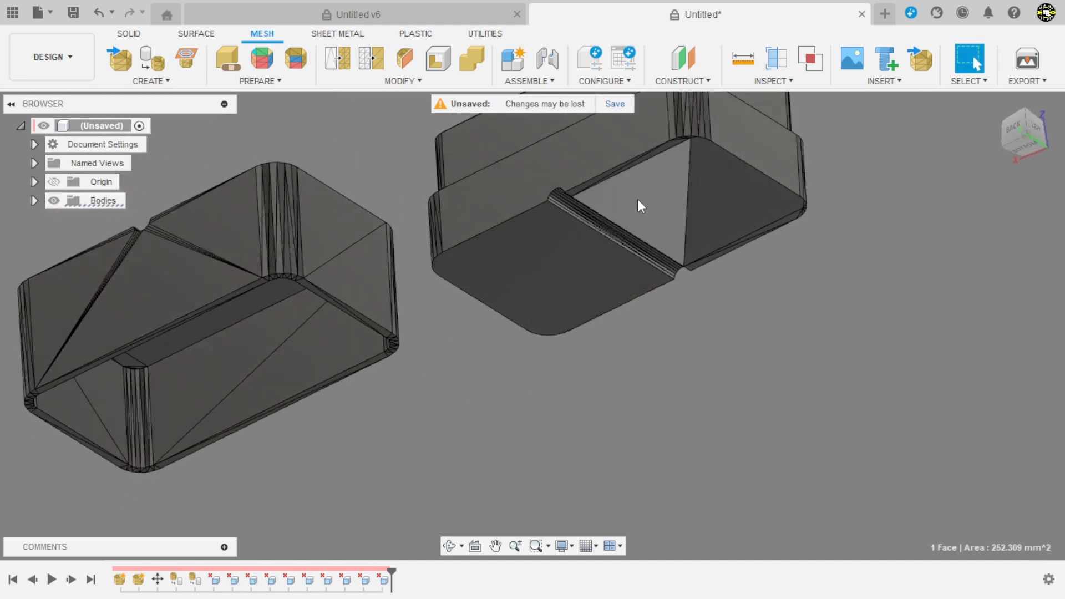
{"action": "key", "text": "Delete"}
Delete the triangular facets on the inside faces of the lid, including its long and end inner walls
{"action": "scroll", "coordinate": [571, 344], "scroll_direction": "down", "scroll_amount": 2}
{"action": "scroll", "coordinate": [307, 388], "scroll_direction": "up", "scroll_amount": 2}
{"action": "left_click", "coordinate": [286, 376]}
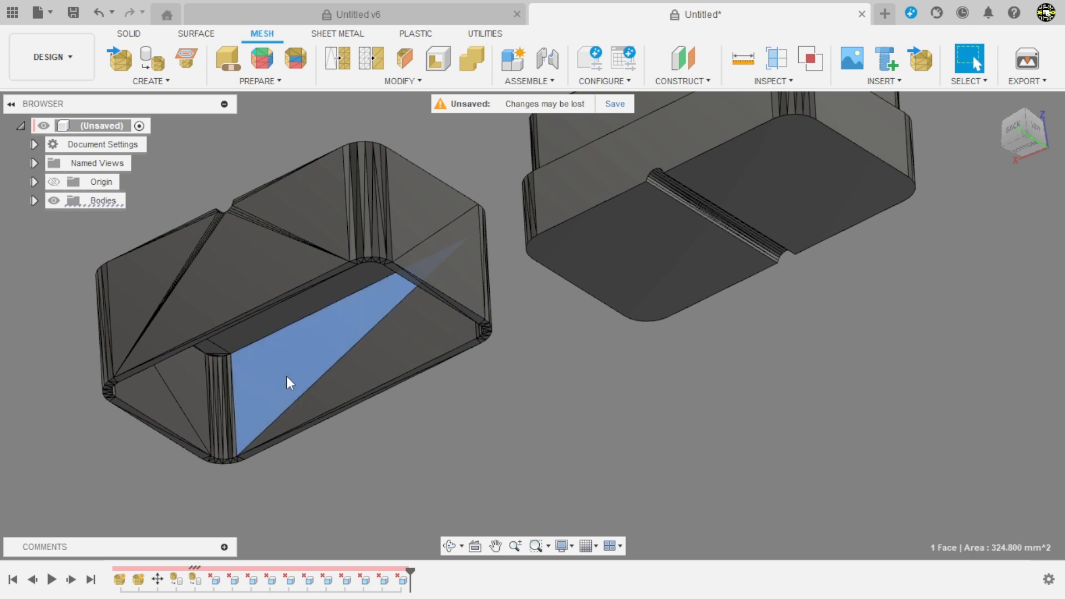
{"action": "key", "text": "Delete"}
{"action": "left_click", "coordinate": [182, 390]}
{"action": "key", "text": "Delete"}
{"action": "middle_click_drag", "start_coordinate": [300, 427], "coordinate": [278, 340], "text": "shift"}
{"action": "left_click", "coordinate": [202, 347]}
{"action": "key", "text": "Delete"}
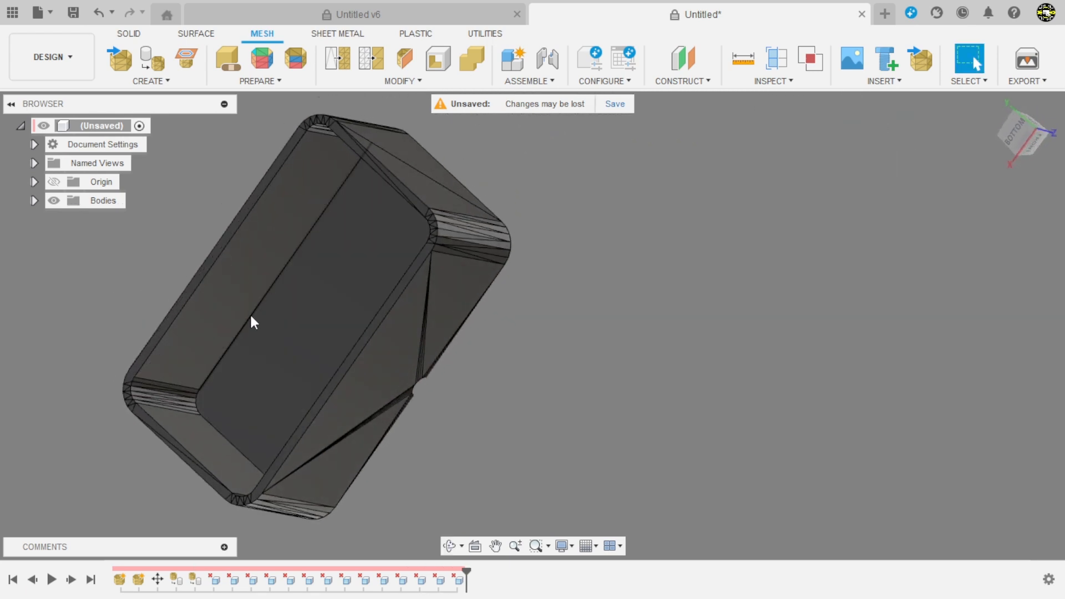
Delete the triangular facets on the lid's open rim, outer end wall and notched long side wall
{"action": "middle_click_drag", "start_coordinate": [308, 301], "coordinate": [313, 335], "text": "shift"}
{"action": "left_click", "coordinate": [422, 224]}
{"action": "key", "text": "Delete"}
{"action": "middle_click_drag", "start_coordinate": [432, 253], "coordinate": [470, 243], "text": "shift"}
{"action": "left_click", "coordinate": [387, 306]}
{"action": "key", "text": "Delete"}
{"action": "middle_click_drag", "start_coordinate": [409, 295], "coordinate": [405, 415], "text": "shift"}
{"action": "left_click", "coordinate": [402, 389]}
{"action": "key", "text": "Delete"}
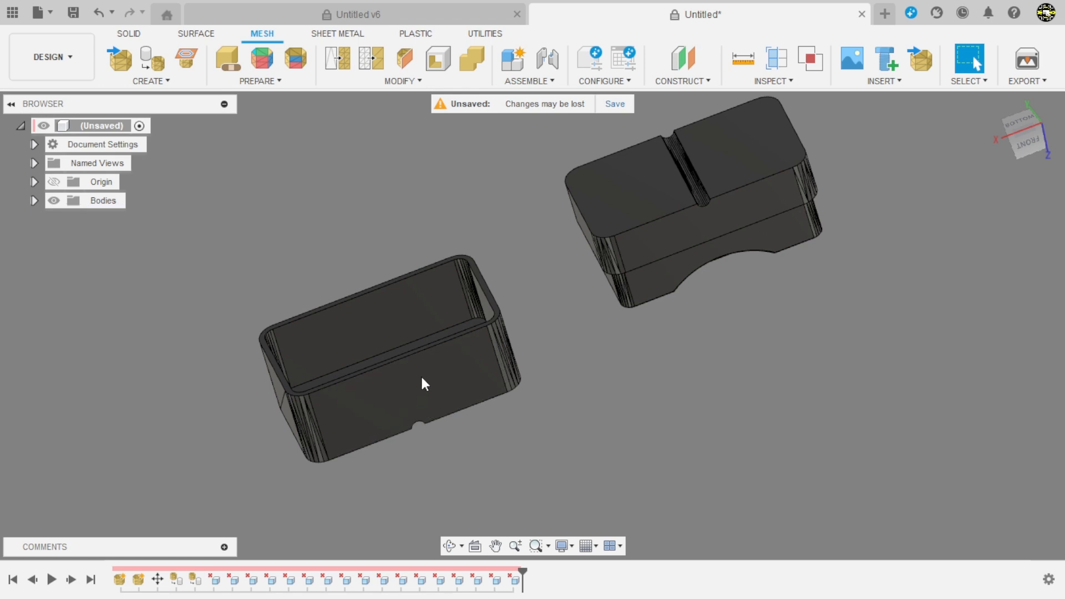
Delete all the narrow facets of one rounded outer corner of the lid so the two adjoining walls meet in a sharp edge
{"action": "scroll", "coordinate": [534, 342], "scroll_direction": "up", "scroll_amount": 5}
{"action": "scroll", "coordinate": [534, 342], "scroll_direction": "up", "scroll_amount": 1}
{"action": "middle_click_drag", "start_coordinate": [598, 255], "coordinate": [541, 254], "text": "shift"}
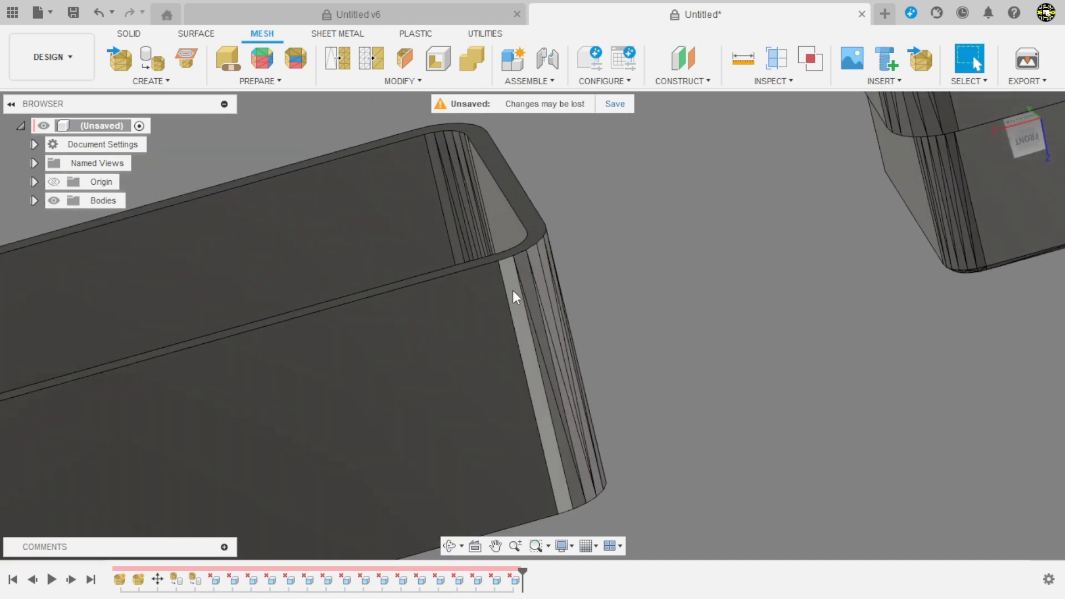
{"action": "left_click", "coordinate": [512, 290]}
{"action": "key", "text": "Delete"}
{"action": "left_click", "coordinate": [533, 279]}
{"action": "key", "text": "Delete"}
{"action": "left_click", "coordinate": [535, 269]}
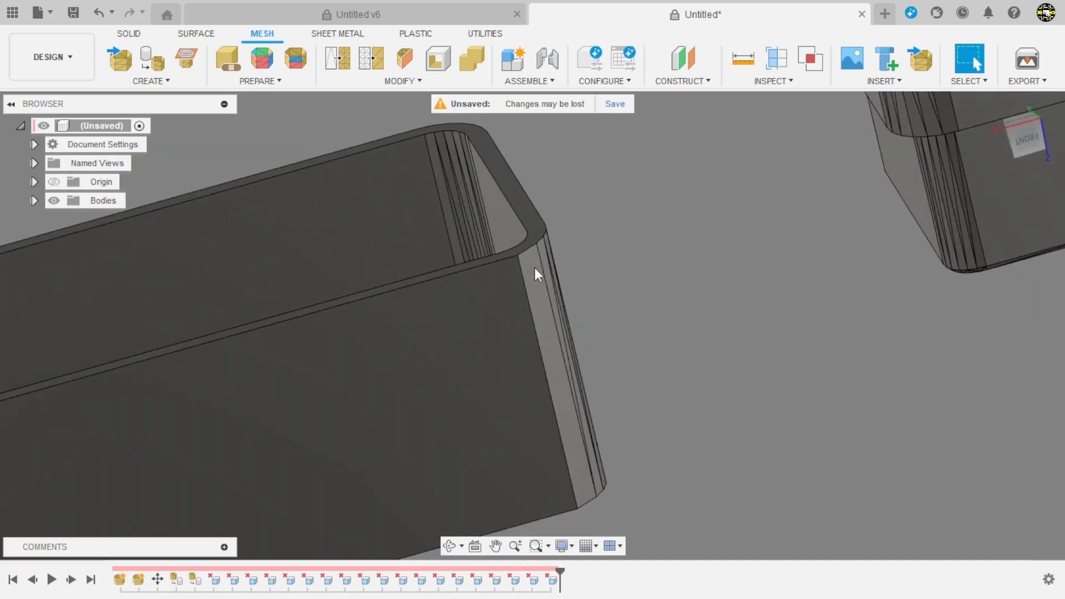
{"action": "key", "text": "Delete"}
{"action": "left_click", "coordinate": [555, 260]}
{"action": "key", "text": "Delete"}
{"action": "middle_click_drag", "start_coordinate": [602, 254], "coordinate": [558, 266], "text": "shift"}
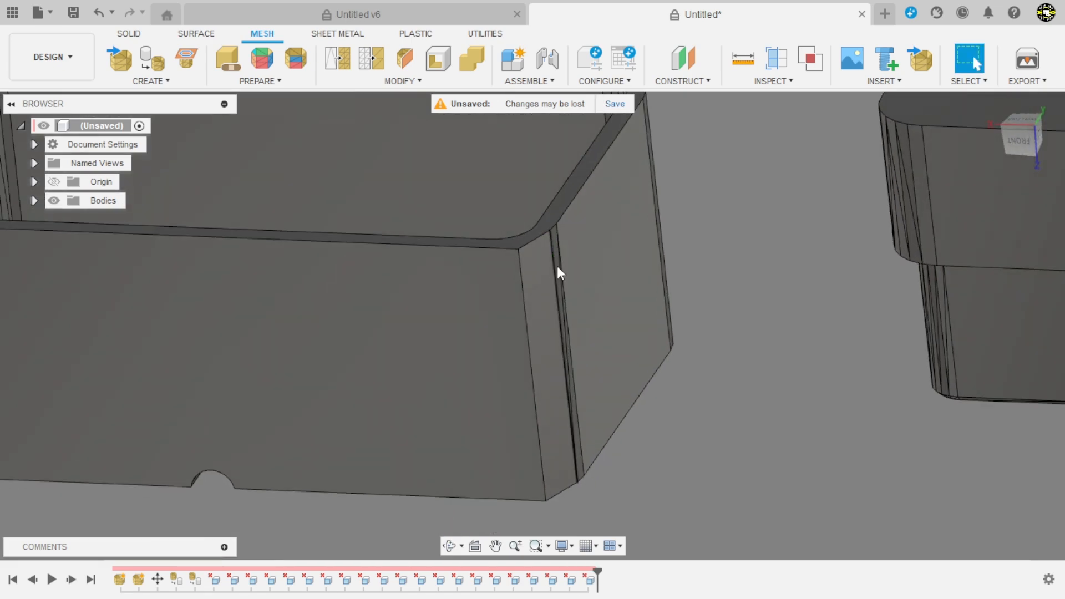
{"action": "left_click", "coordinate": [554, 269]}
{"action": "key", "text": "Delete"}
{"action": "left_click", "coordinate": [514, 261]}
{"action": "key", "text": "Delete"}
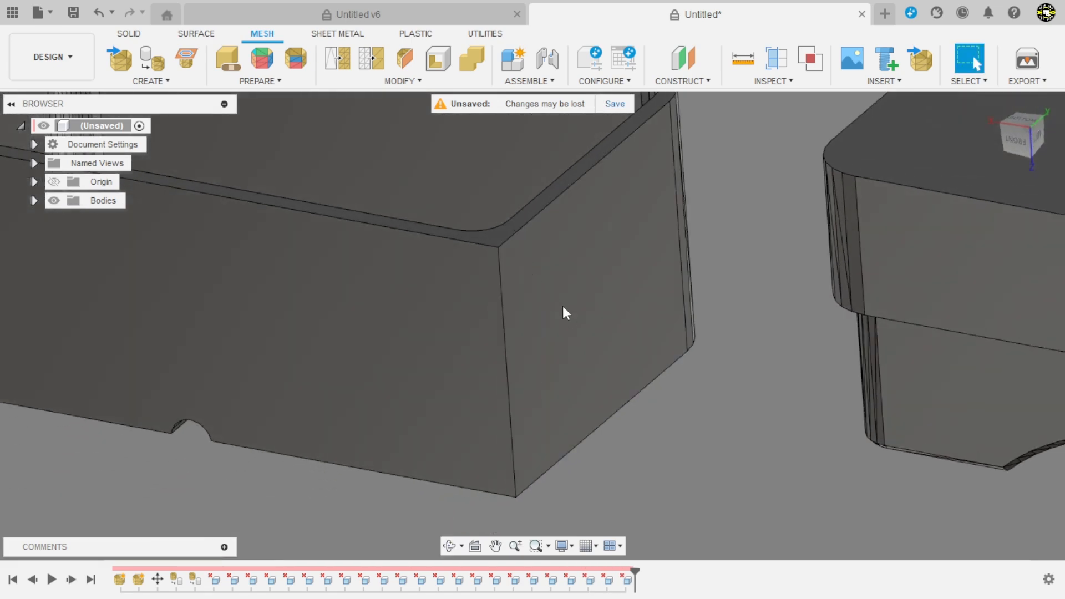
Fillet the lid's sharp outer corner edge with a 4 mm constant radius
{"action": "middle_click_drag", "start_coordinate": [563, 306], "coordinate": [582, 325], "text": "shift"}
{"action": "scroll", "coordinate": [612, 377], "scroll_direction": "up", "scroll_amount": 3}
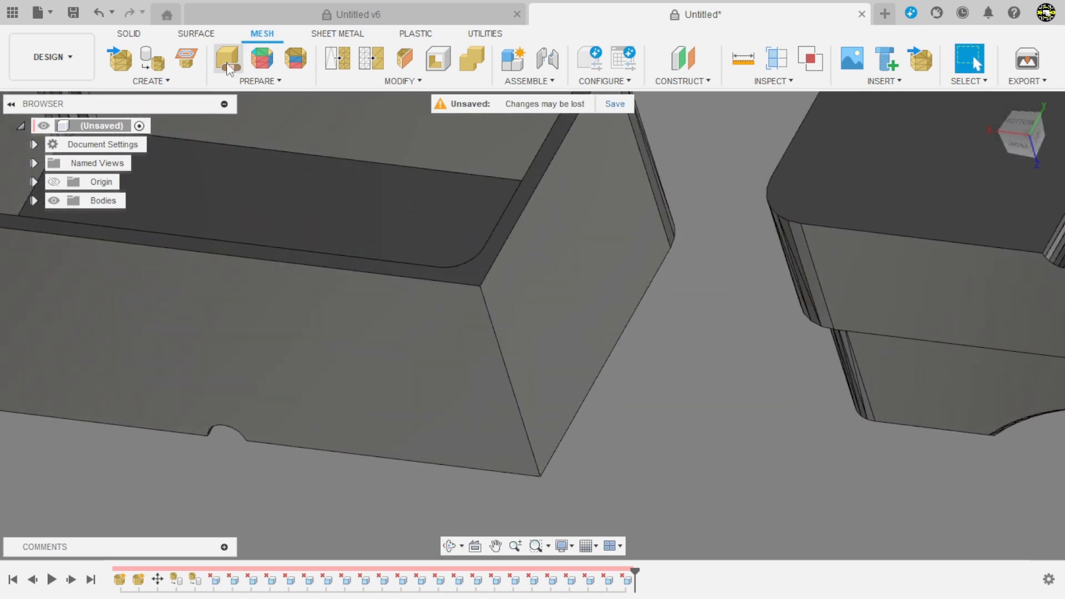
{"action": "left_click", "coordinate": [132, 34]}
{"action": "left_click", "coordinate": [362, 59]}
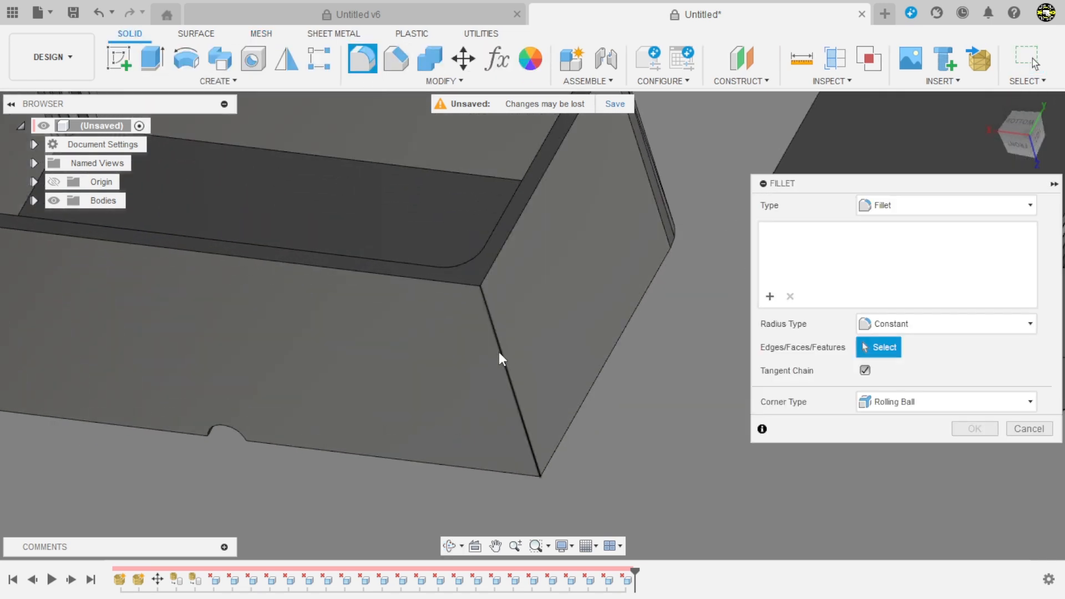
{"action": "left_click", "coordinate": [502, 355]}
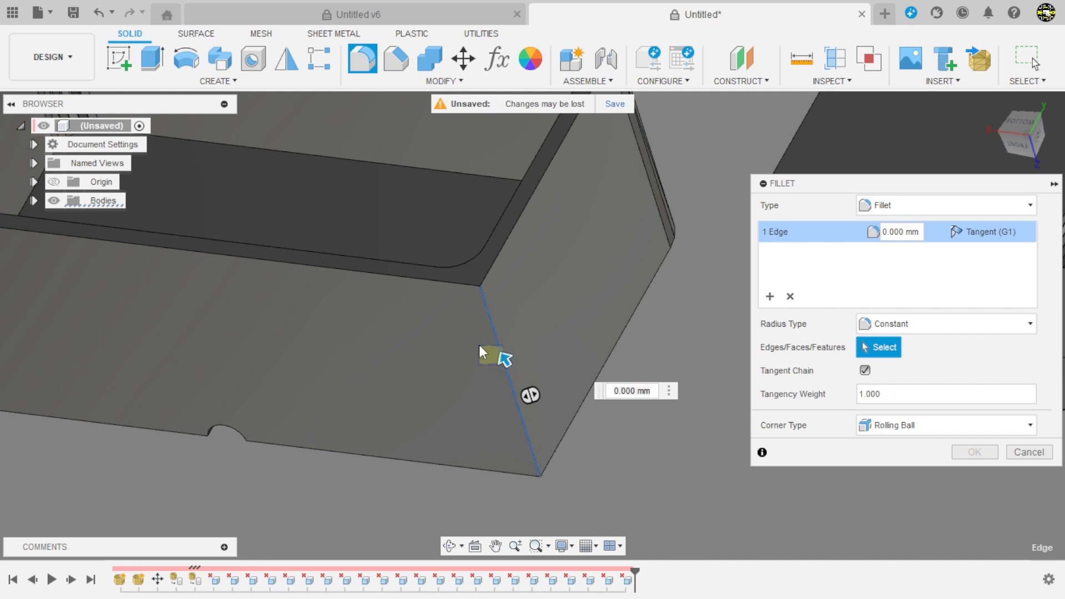
{"action": "left_click", "coordinate": [507, 359]}
{"action": "left_click", "coordinate": [507, 364]}
{"action": "left_click_drag", "start_coordinate": [505, 362], "coordinate": [500, 372]}
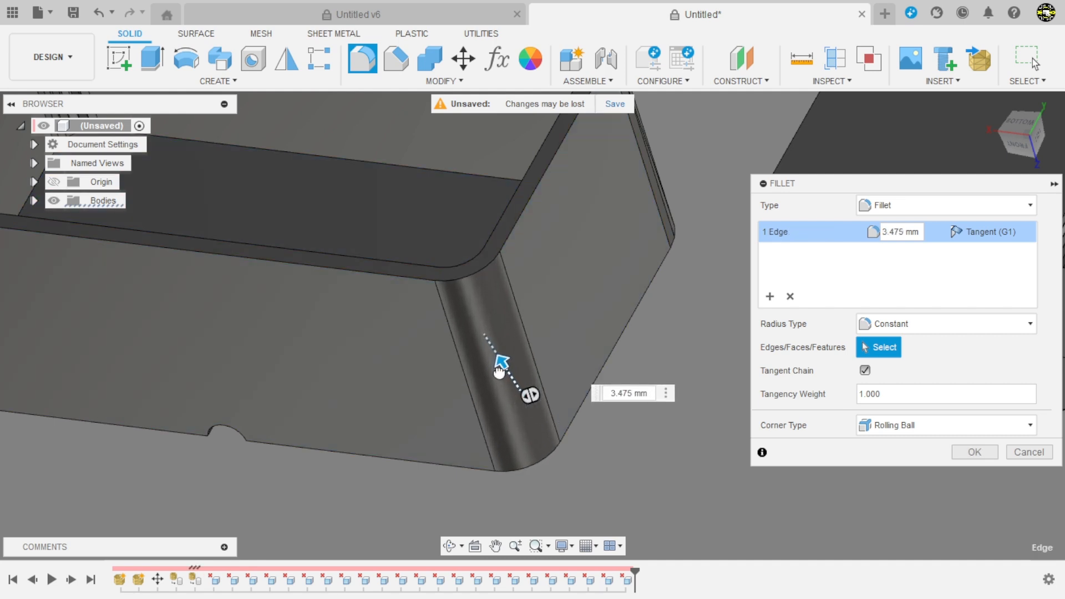
{"action": "type", "text": "4"}
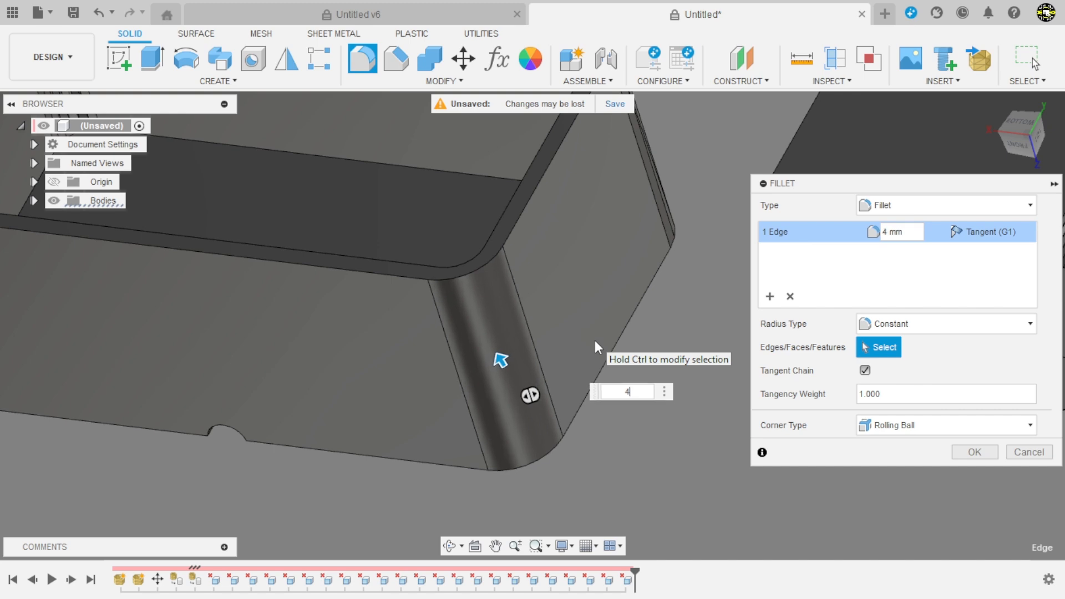
{"action": "key", "text": "Return"}
{"action": "scroll", "coordinate": [681, 417], "scroll_direction": "down", "scroll_amount": 5}
{"action": "middle_click_drag", "start_coordinate": [680, 416], "coordinate": [693, 484], "text": "shift"}
{"action": "middle_click_drag", "start_coordinate": [673, 336], "coordinate": [630, 383], "text": "shift"}
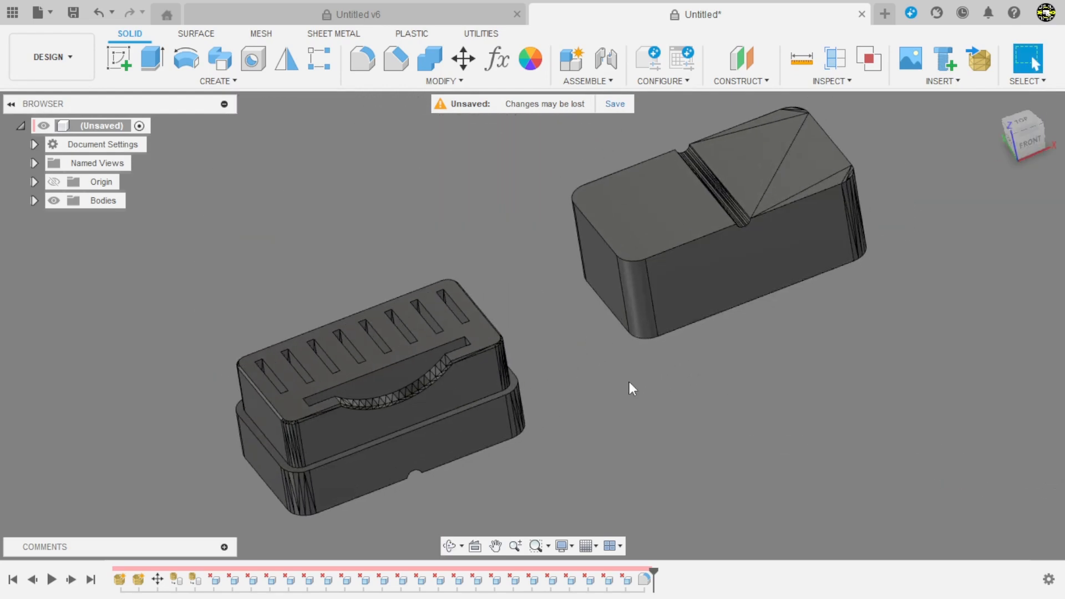
{"action": "mouse_move", "coordinate": [669, 447]}
{"action": "middle_mouse_down", "text": "shift"}
{"action": "mouse_move", "coordinate": [657, 410]}
{"action": "mouse_move", "coordinate": [661, 431]}
{"action": "middle_mouse_up", "text": "shift"}
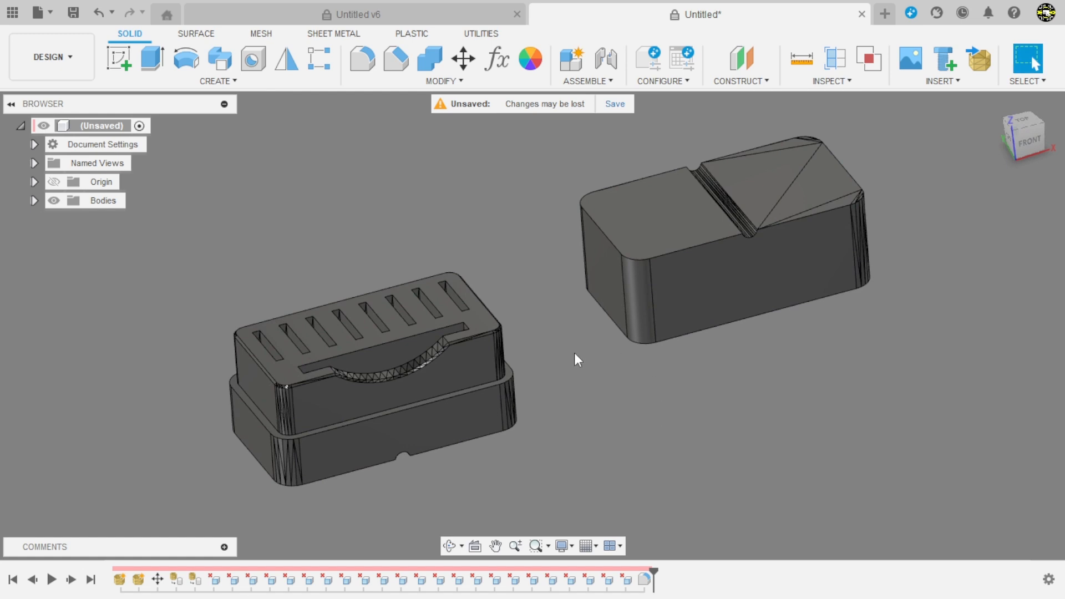
{"action": "scroll", "coordinate": [574, 353], "scroll_direction": "up", "scroll_amount": 2}
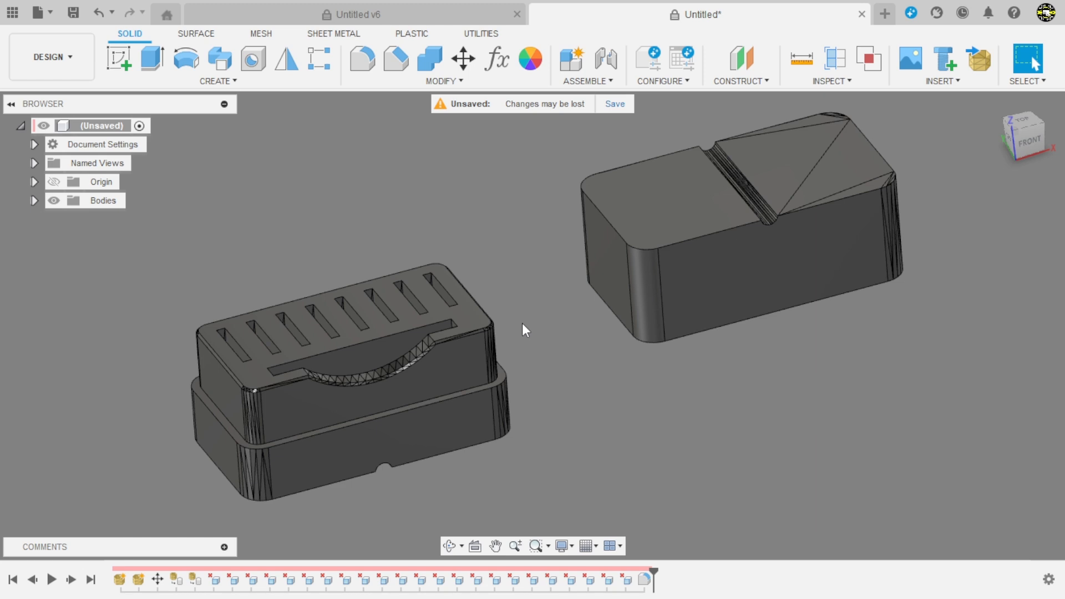
Move the base body about 84 mm in the negative X direction, away from the lid, and show the origin
{"action": "scroll", "coordinate": [522, 330], "scroll_direction": "down", "scroll_amount": 2}
{"action": "left_click", "coordinate": [463, 58]}
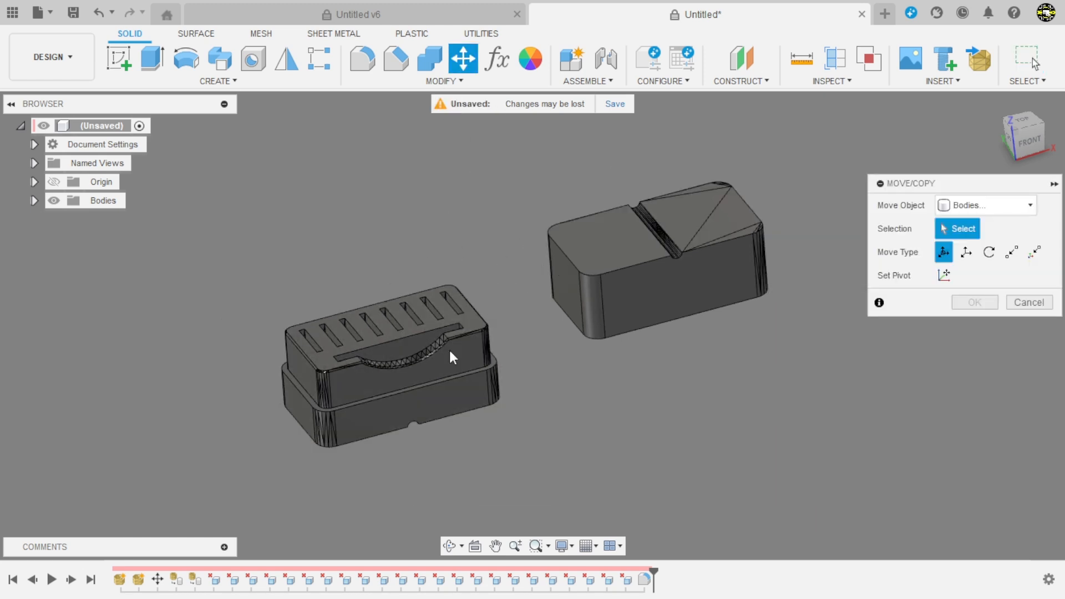
{"action": "left_click", "coordinate": [421, 402]}
{"action": "scroll", "coordinate": [677, 360], "scroll_direction": "down", "scroll_amount": 2}
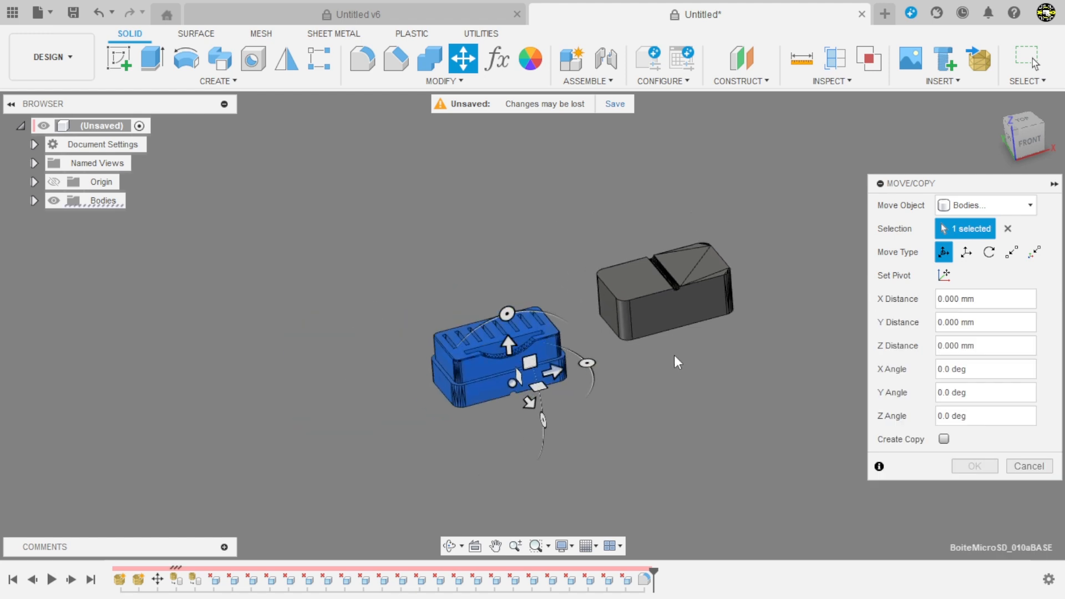
{"action": "scroll", "coordinate": [554, 377], "scroll_direction": "up", "scroll_amount": 2}
{"action": "left_click_drag", "start_coordinate": [544, 363], "coordinate": [242, 419]}
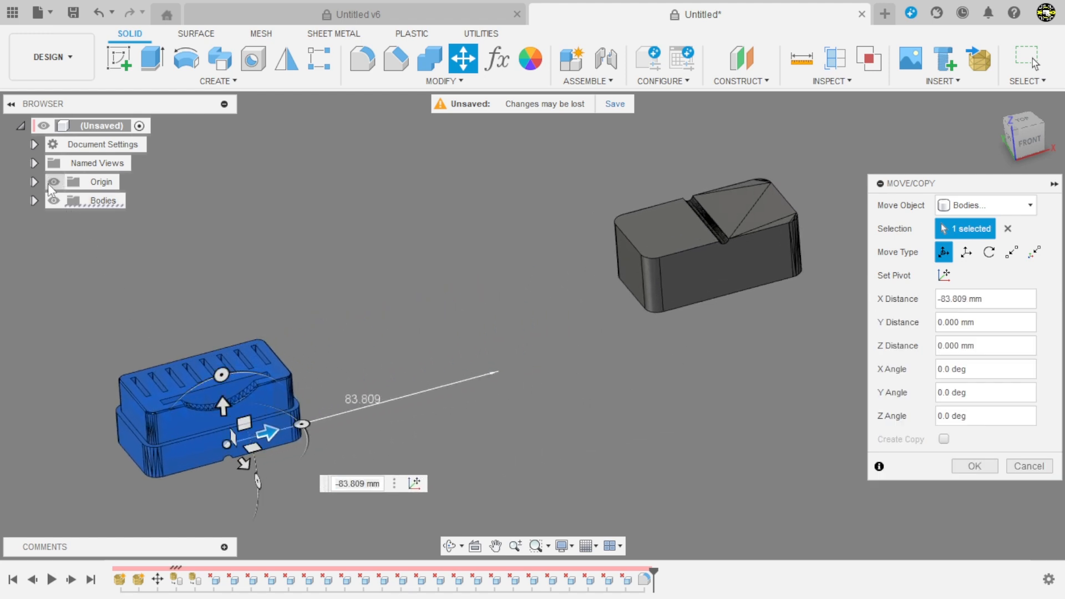
{"action": "left_click", "coordinate": [49, 183]}
{"action": "left_click", "coordinate": [969, 467]}
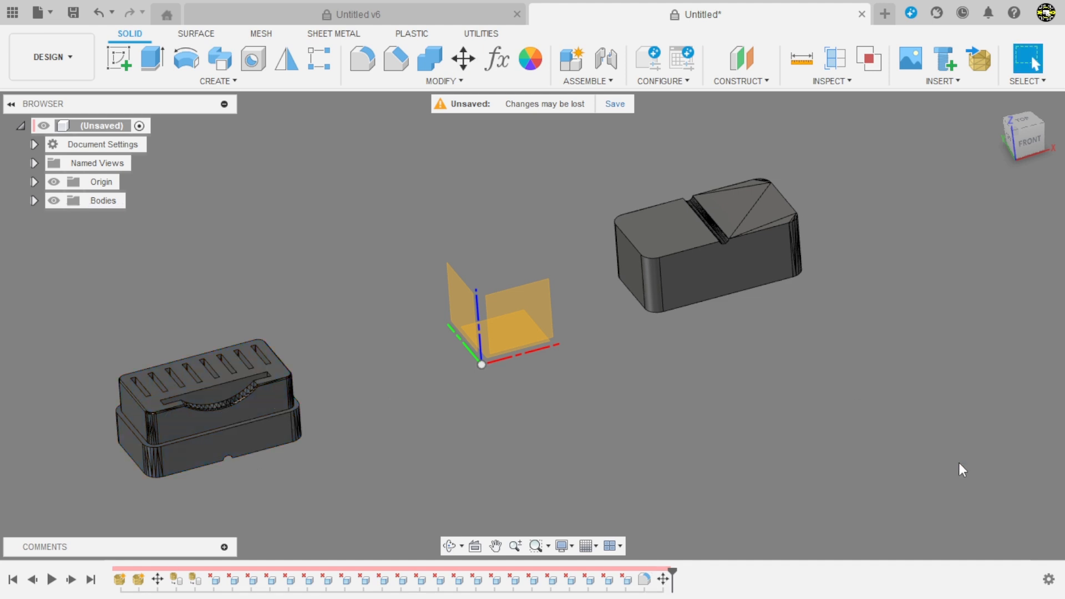
{"action": "middle_click_drag", "start_coordinate": [686, 423], "coordinate": [663, 430], "text": "shift"}
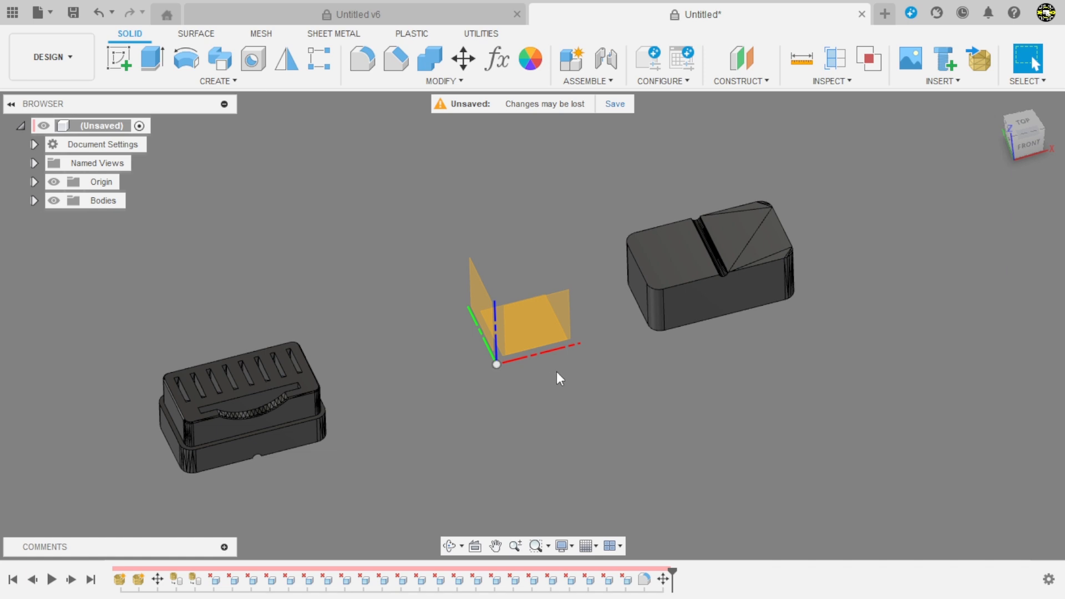
{"action": "middle_click_drag", "start_coordinate": [557, 373], "coordinate": [419, 355], "text": "shift"}
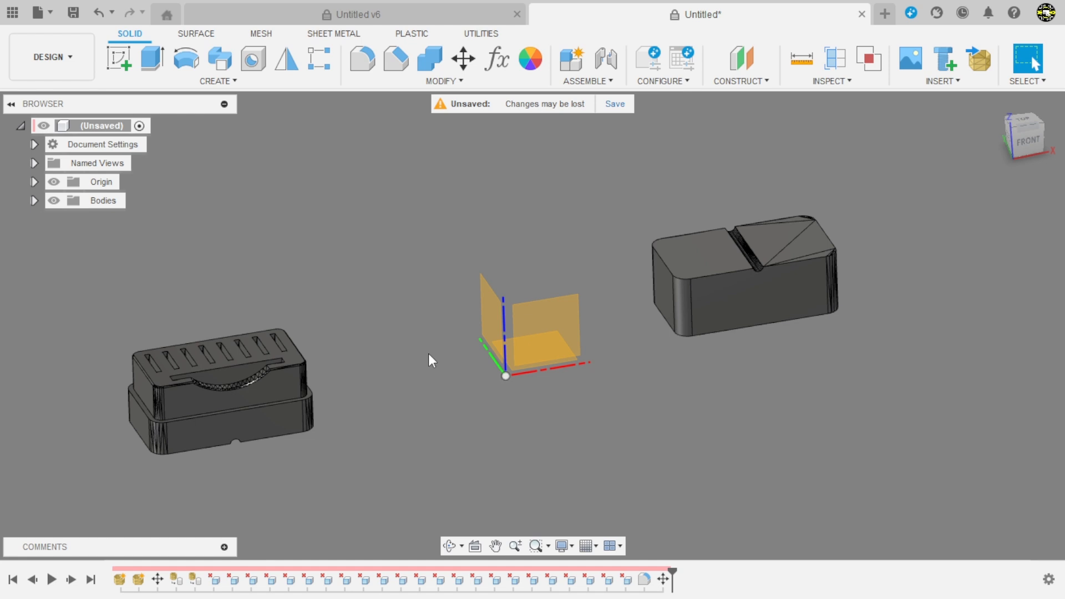
{"action": "middle_click_drag", "start_coordinate": [401, 376], "coordinate": [409, 388], "text": "shift"}
{"action": "scroll", "coordinate": [412, 321], "scroll_direction": "down", "scroll_amount": 2}
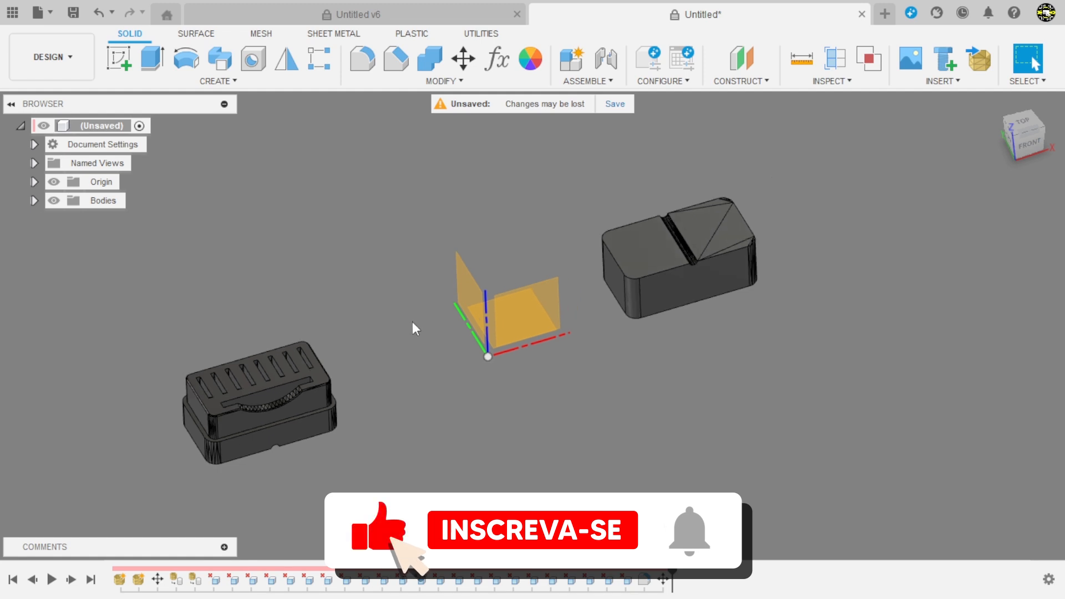
{"action": "scroll", "coordinate": [255, 414], "scroll_direction": "up", "scroll_amount": 3}
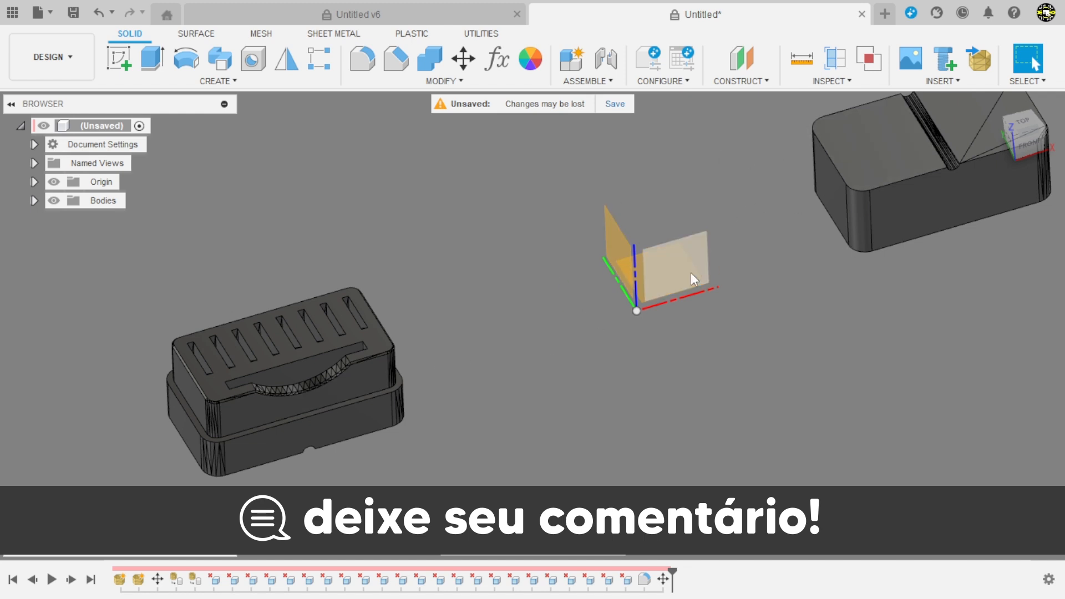
Measure the length of the base's lower section between its two end faces
{"action": "middle_click_drag", "start_coordinate": [691, 274], "coordinate": [709, 352], "text": "shift"}
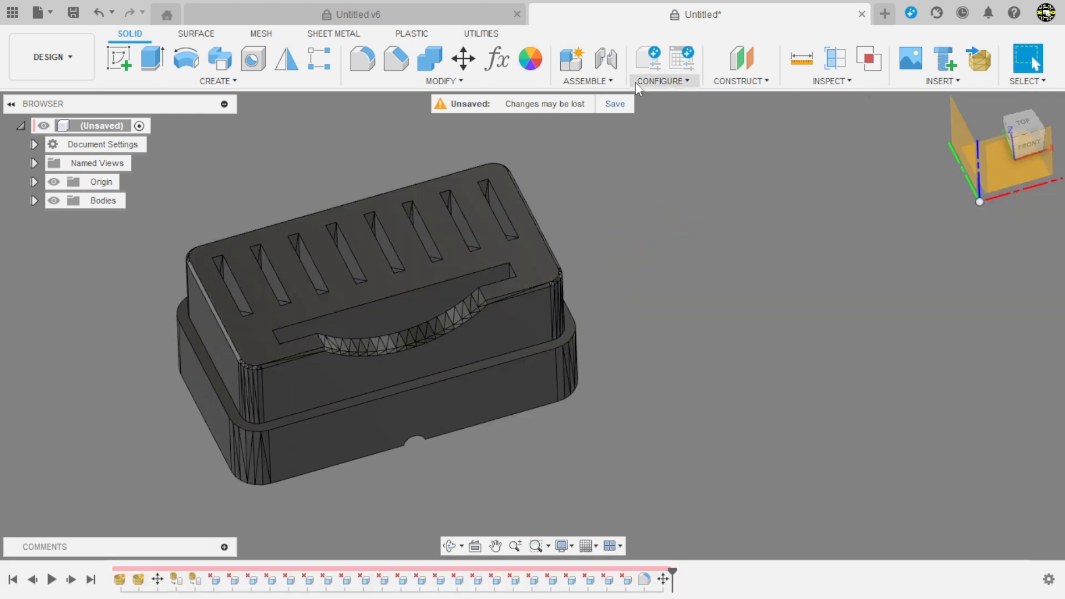
{"action": "left_click", "coordinate": [802, 58]}
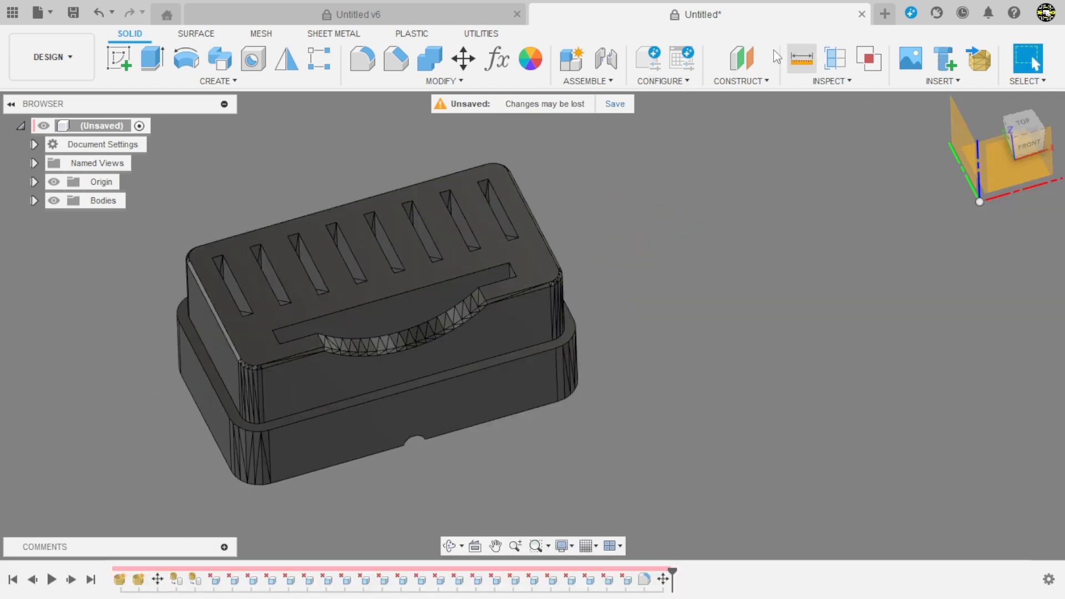
{"action": "left_click", "coordinate": [209, 397]}
{"action": "middle_click_drag", "start_coordinate": [532, 334], "coordinate": [607, 328], "text": "shift"}
{"action": "left_click", "coordinate": [613, 328]}
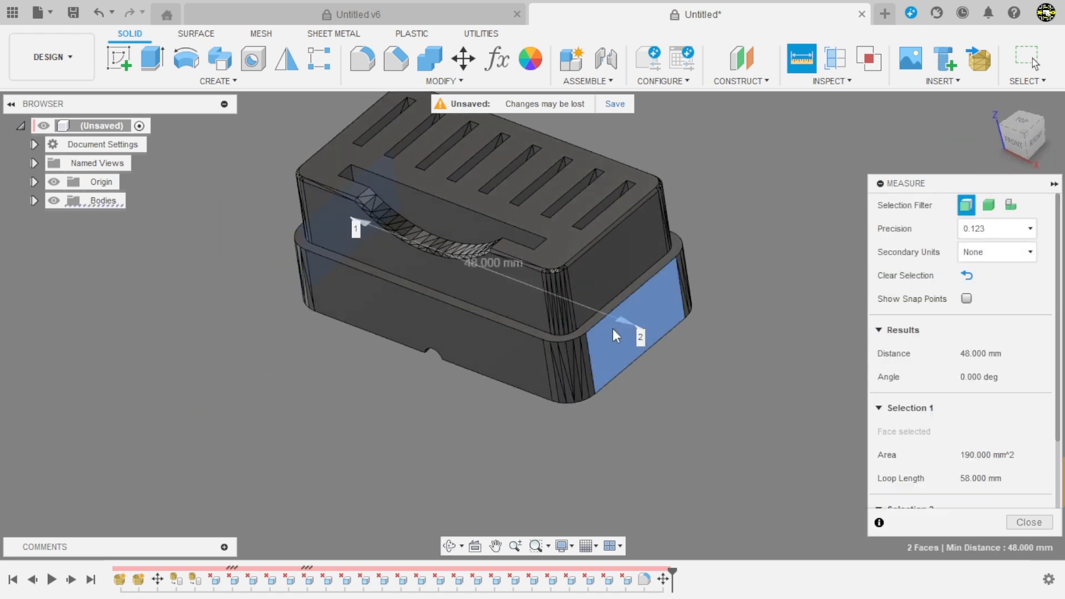
{"action": "left_click", "coordinate": [1029, 522]}
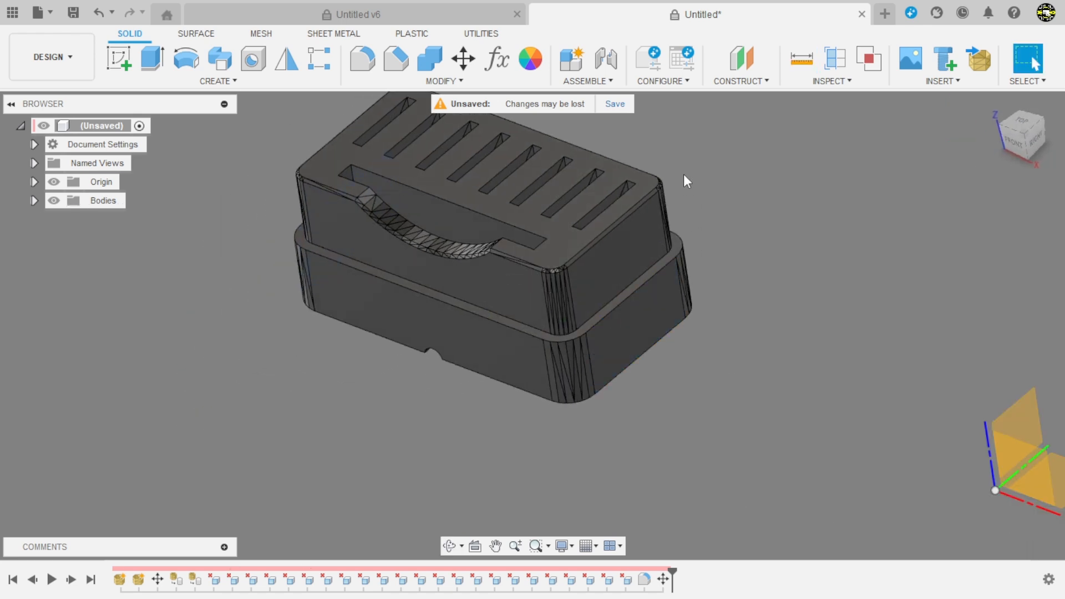
Measure the width of the base's lower section between its front and back faces
{"action": "left_click", "coordinate": [802, 58]}
{"action": "left_click", "coordinate": [434, 339]}
{"action": "middle_click_drag", "start_coordinate": [607, 408], "coordinate": [510, 433], "text": "shift"}
{"action": "left_click", "coordinate": [753, 351]}
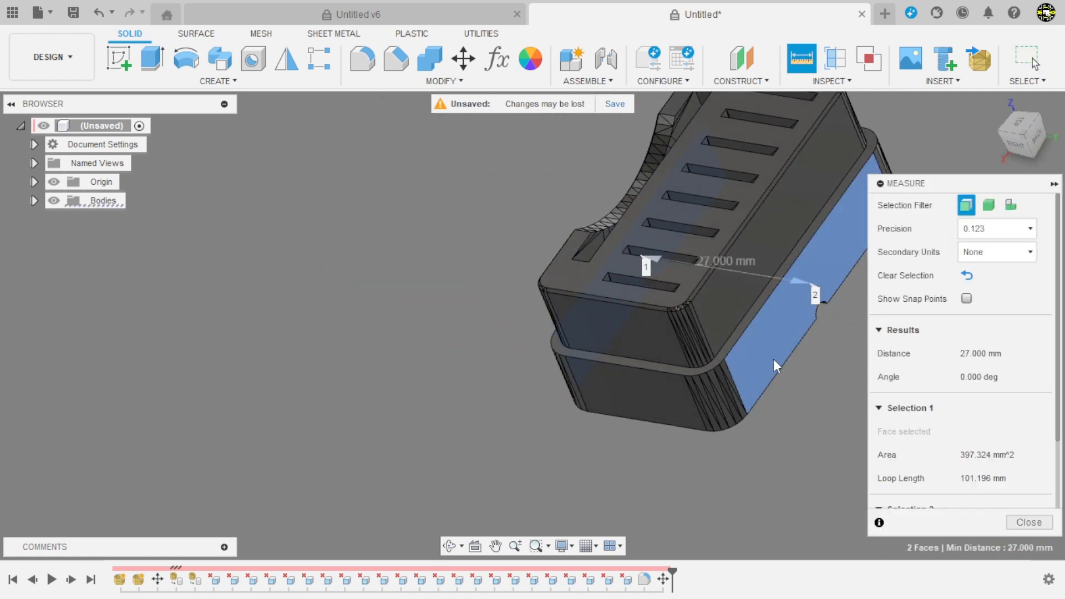
{"action": "left_click", "coordinate": [1030, 522]}
Measure the height of the base's lower section from the ledge to the underside
{"action": "left_click", "coordinate": [801, 58]}
{"action": "scroll", "coordinate": [777, 277], "scroll_direction": "up", "scroll_amount": 3}
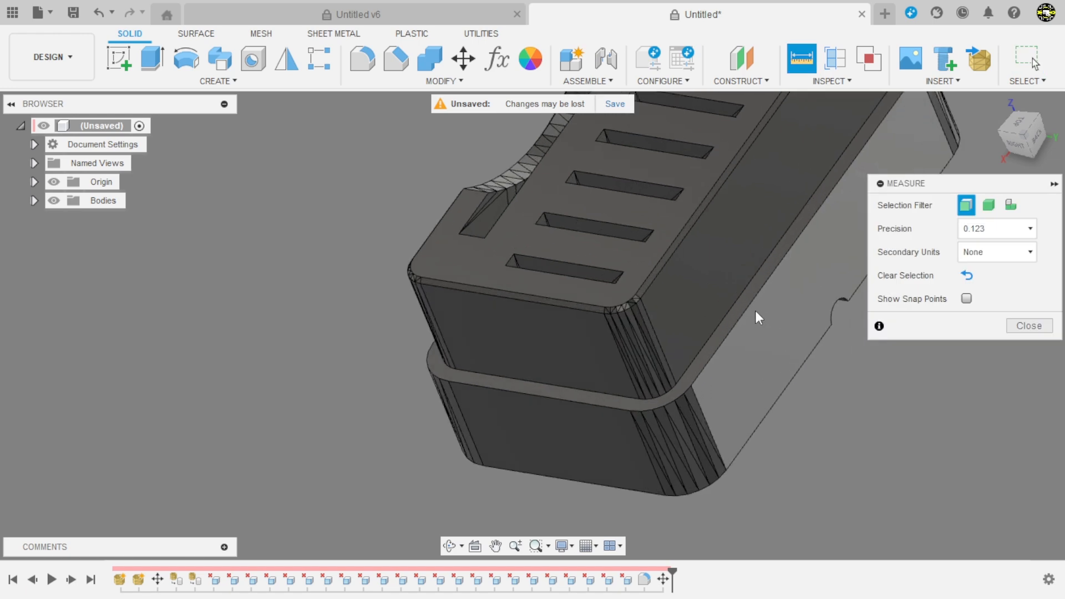
{"action": "left_click", "coordinate": [740, 307]}
{"action": "middle_click_drag", "start_coordinate": [740, 306], "coordinate": [718, 404], "text": "shift"}
{"action": "left_click", "coordinate": [705, 401]}
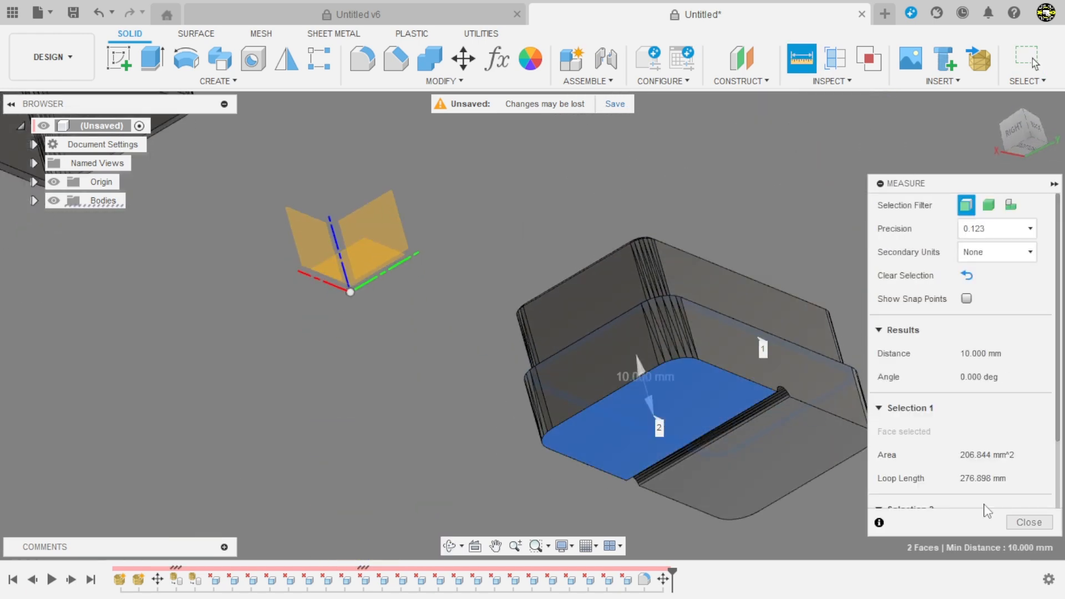
{"action": "left_click", "coordinate": [1029, 522]}
Start a sketch on the horizontal XY origin plane between the two bodies and hide the origin
{"action": "middle_click_drag", "start_coordinate": [814, 345], "coordinate": [731, 310], "text": "shift"}
{"action": "left_click", "coordinate": [135, 69]}
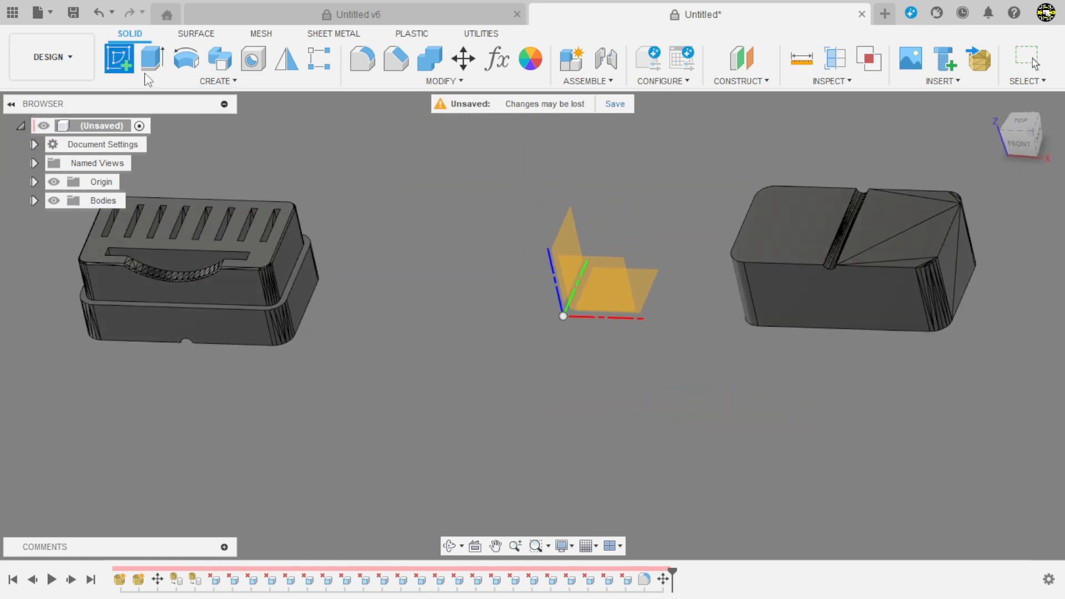
{"action": "left_click", "coordinate": [655, 276]}
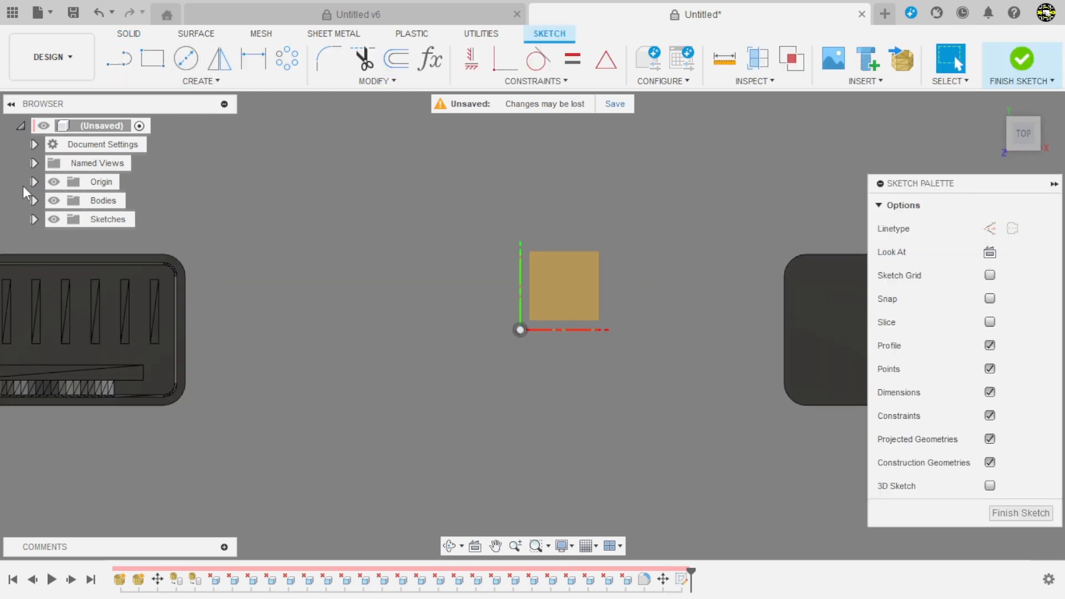
{"action": "left_click", "coordinate": [52, 184]}
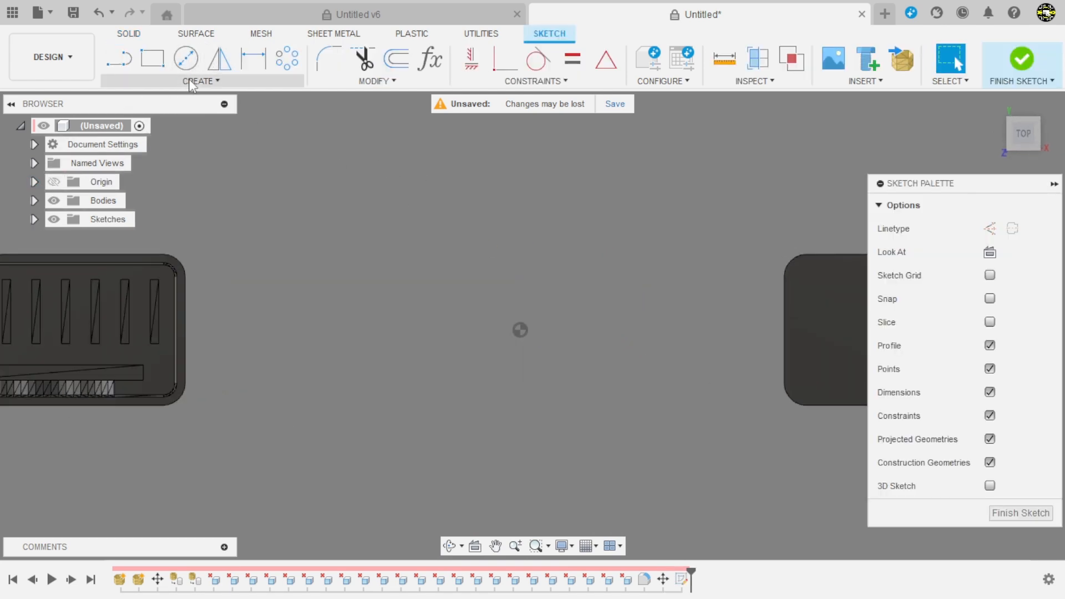
Sketch a center rectangle 48 mm wide and 27 mm high, centred on the origin
{"action": "left_click", "coordinate": [165, 64]}
{"action": "left_click", "coordinate": [1036, 228]}
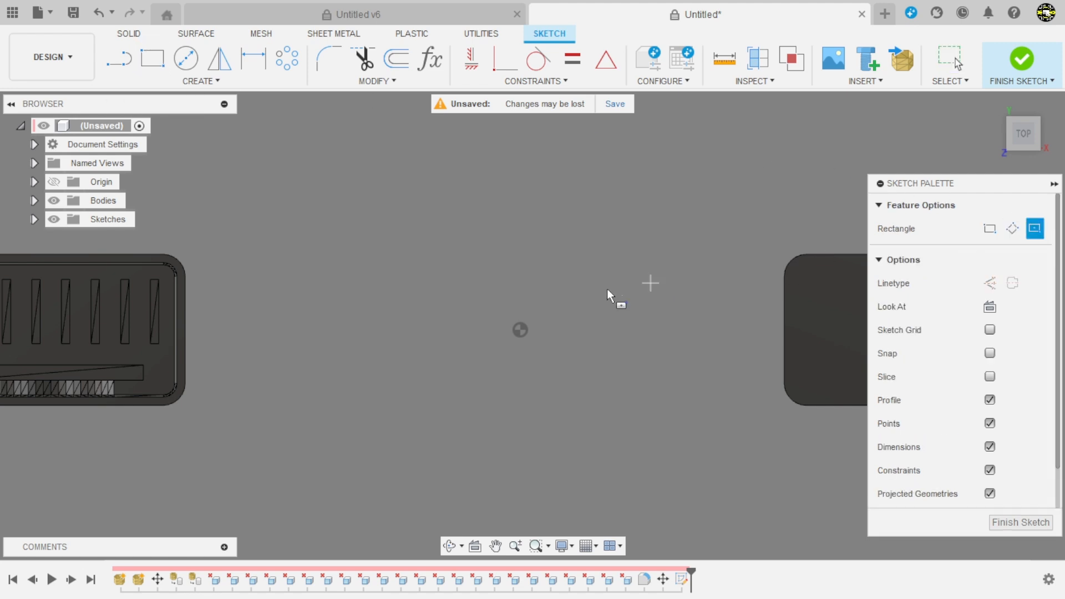
{"action": "left_click", "coordinate": [520, 331]}
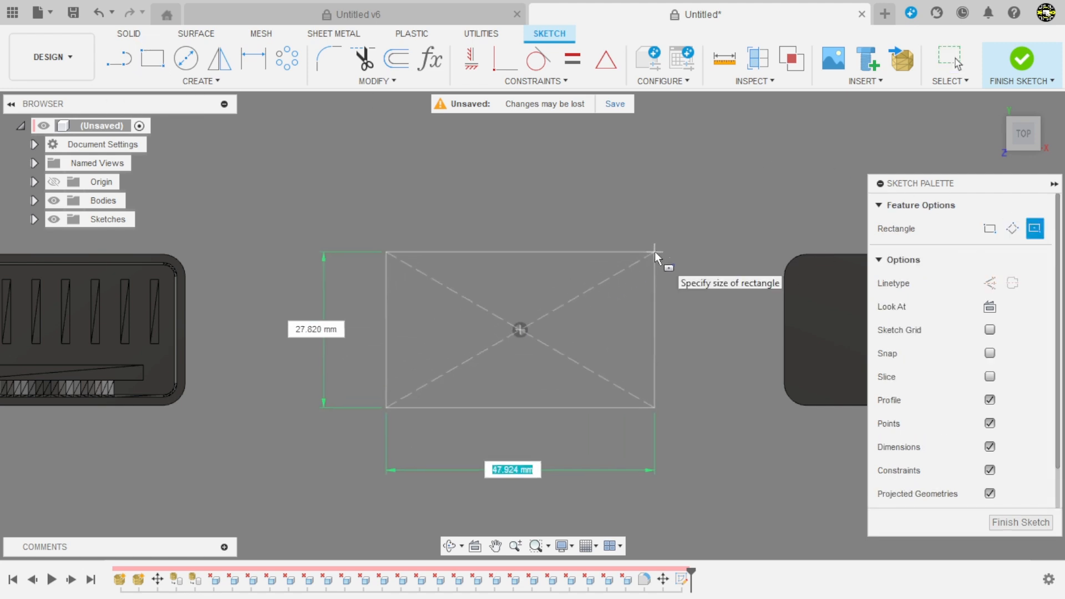
{"action": "type", "text": "48"}
{"action": "key", "text": "Tab"}
{"action": "type", "text": "27"}
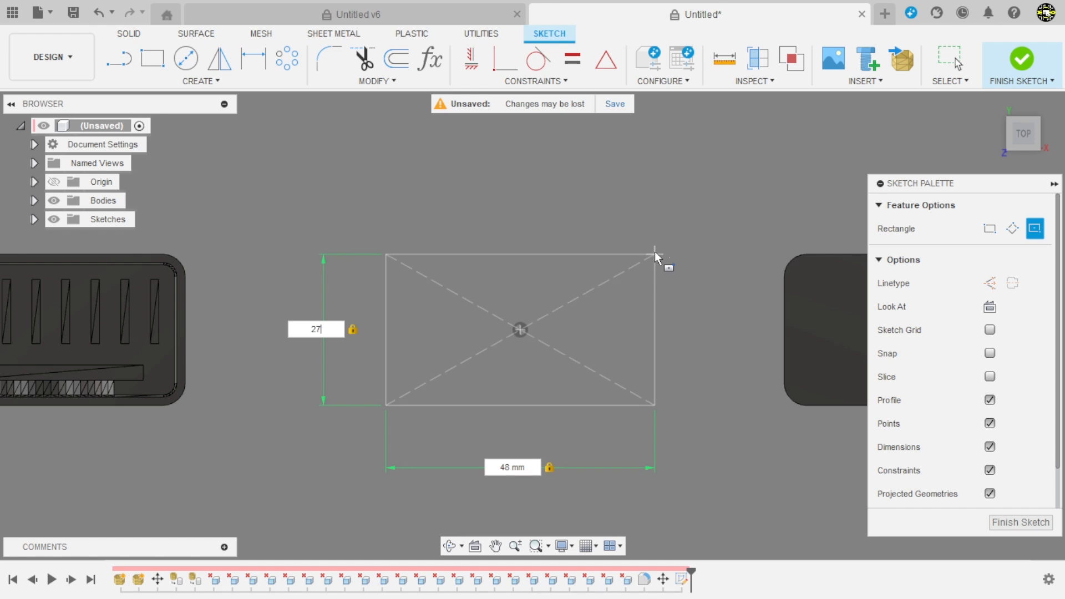
{"action": "key", "text": "Return"}
{"action": "key", "text": "Escape"}
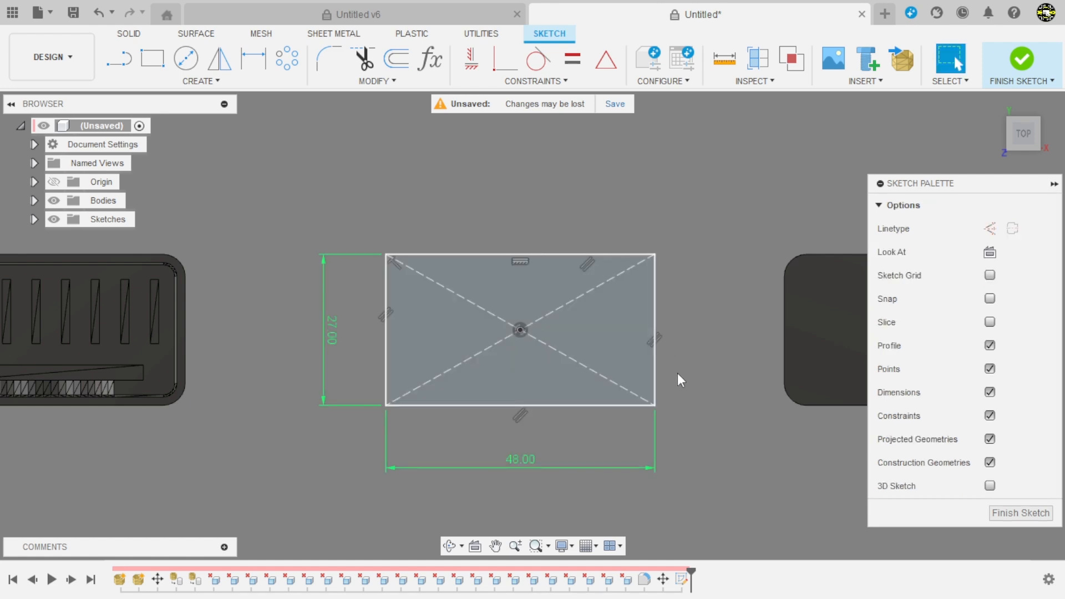
Extrude the rectangle profile 10 mm upward as a new body
{"action": "key", "text": "e"}
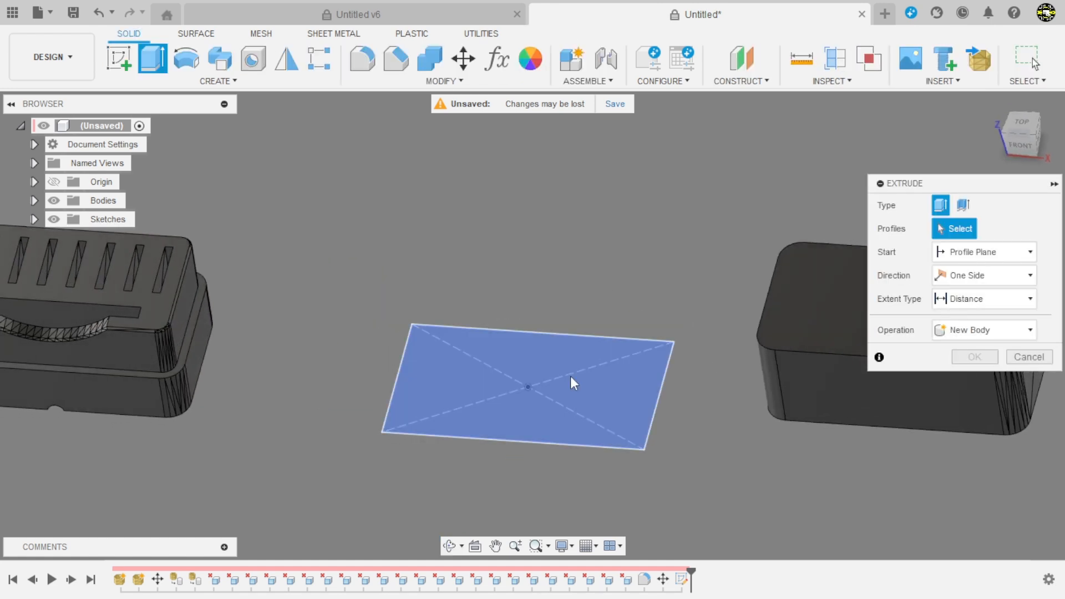
{"action": "left_click", "coordinate": [563, 384]}
{"action": "type", "text": "10"}
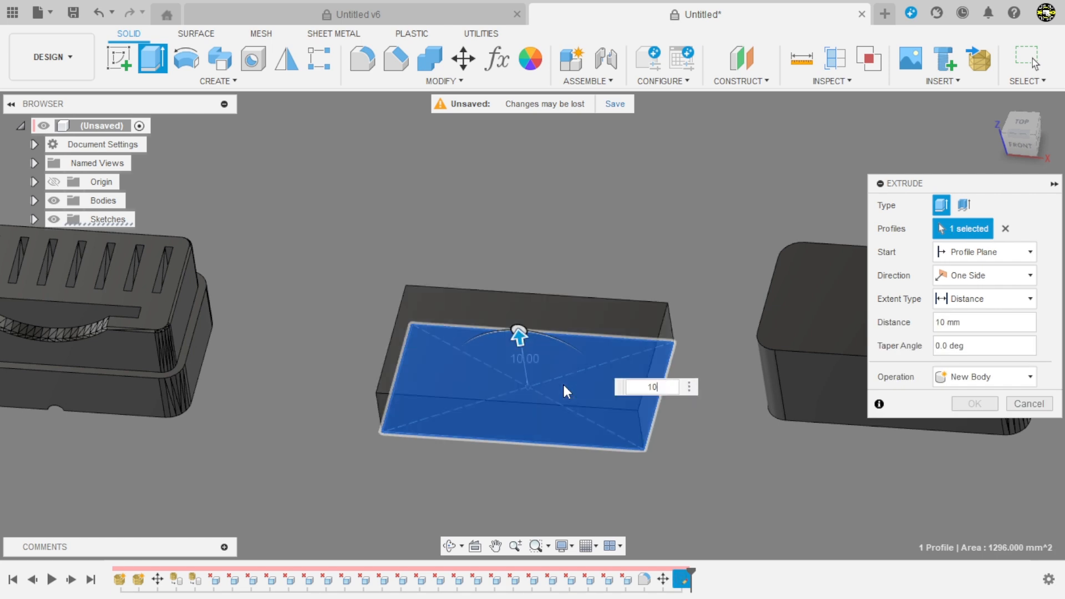
{"action": "key", "text": "Return"}
{"action": "scroll", "coordinate": [624, 364], "scroll_direction": "down", "scroll_amount": 3}
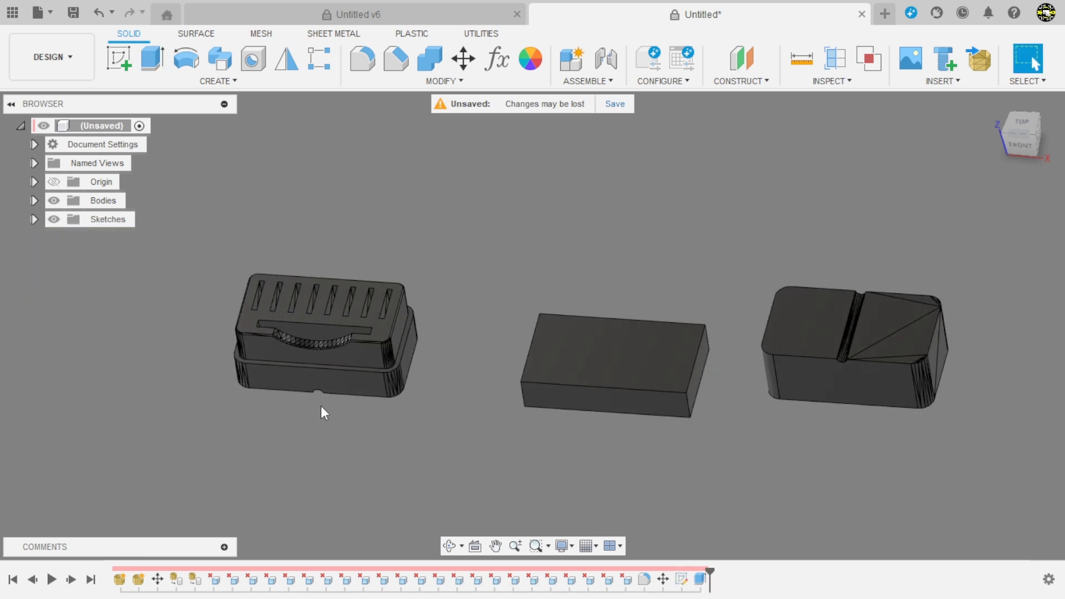
Measure the step between the upper and lower end walls of the original base
{"action": "scroll", "coordinate": [324, 413], "scroll_direction": "up", "scroll_amount": 1}
{"action": "scroll", "coordinate": [228, 348], "scroll_direction": "up", "scroll_amount": 5}
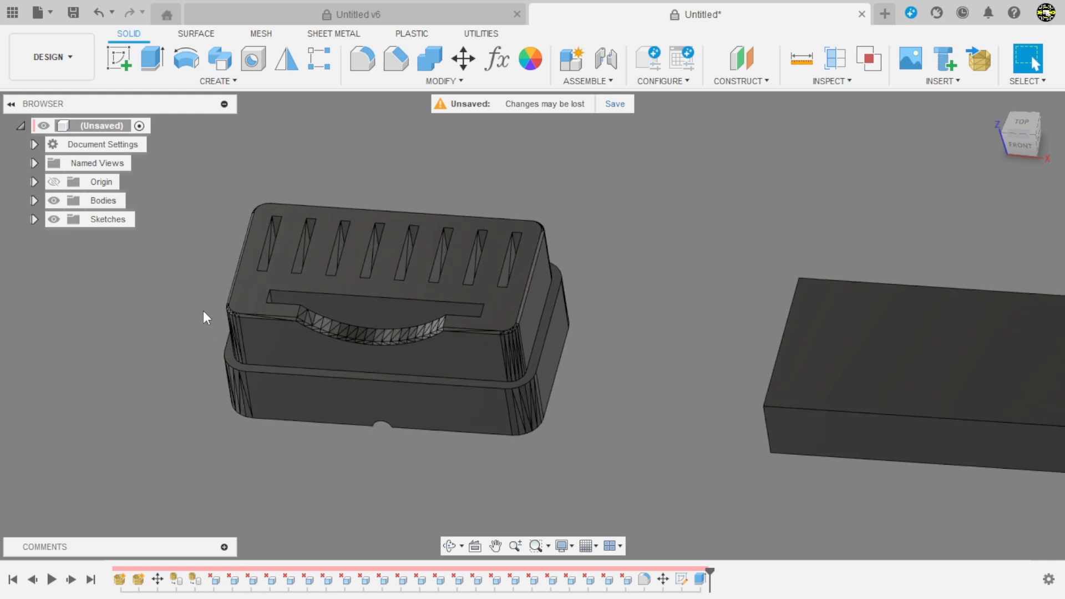
{"action": "scroll", "coordinate": [643, 278], "scroll_direction": "up", "scroll_amount": 2}
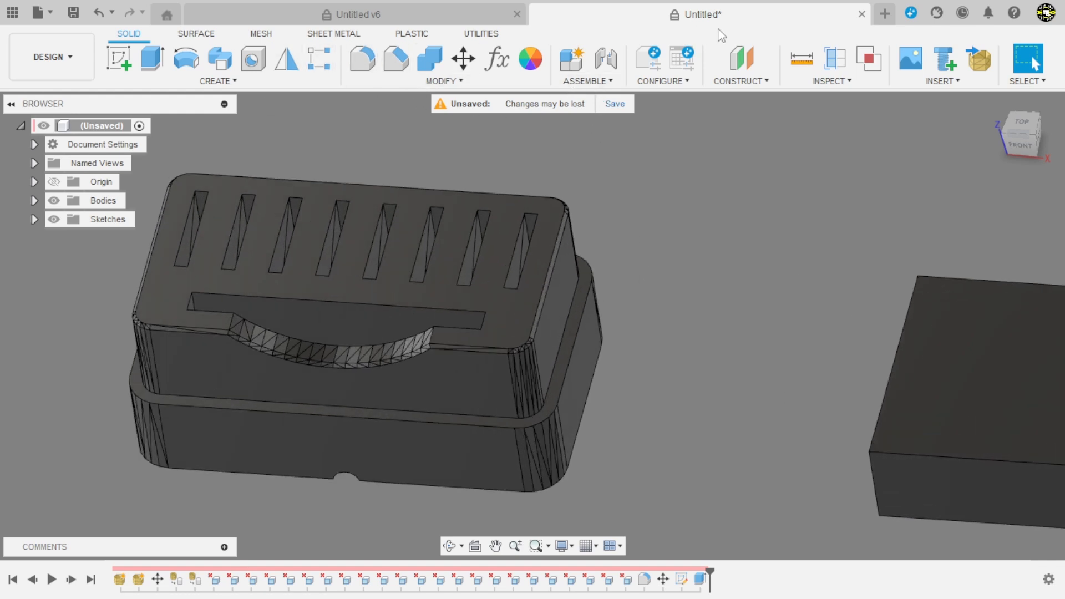
{"action": "left_click", "coordinate": [802, 60]}
{"action": "left_click", "coordinate": [563, 310]}
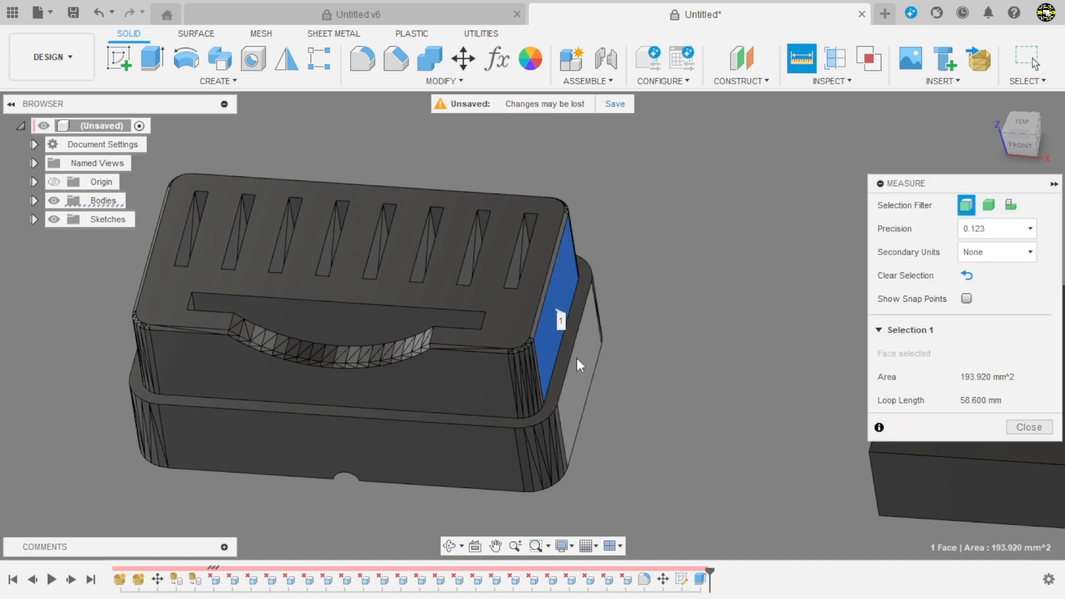
{"action": "left_click", "coordinate": [577, 358]}
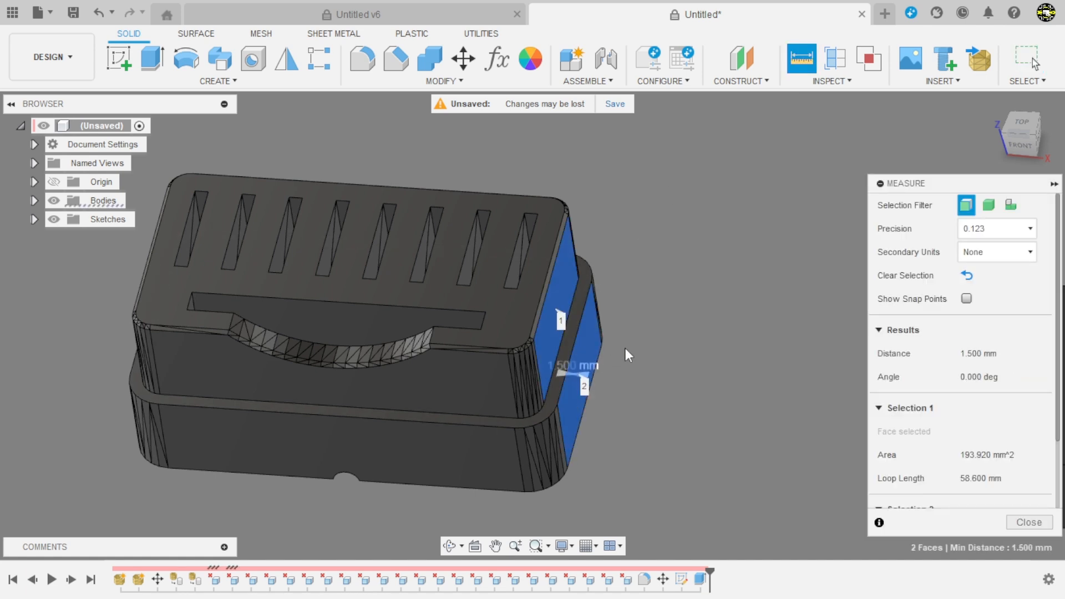
{"action": "left_click", "coordinate": [1026, 522]}
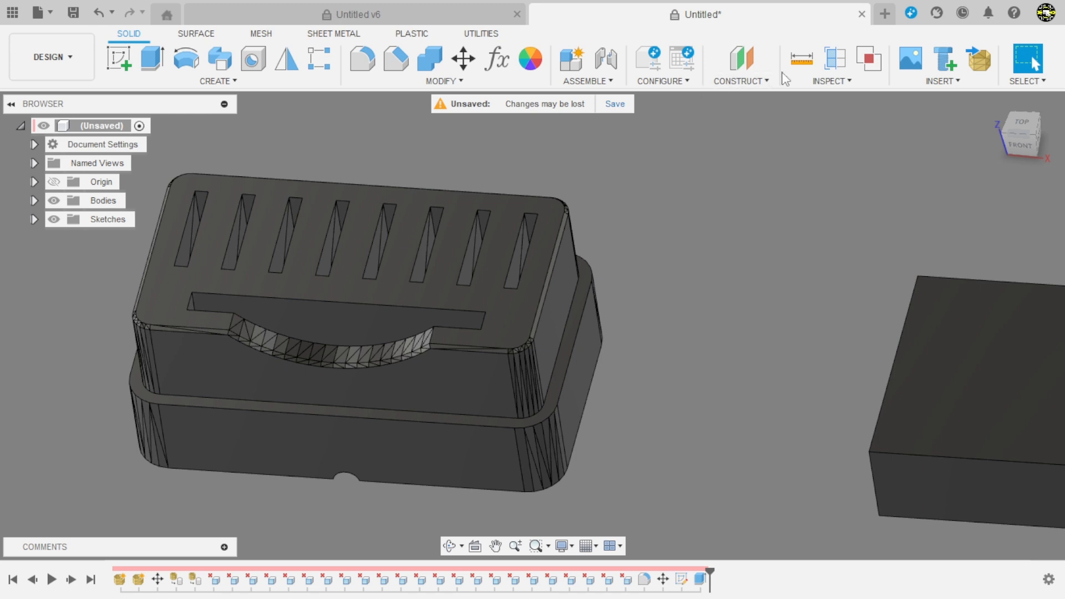
Measure the step between the upper and lower front walls of the original base
{"action": "left_click", "coordinate": [801, 58]}
{"action": "left_click", "coordinate": [435, 361]}
{"action": "left_click", "coordinate": [443, 425]}
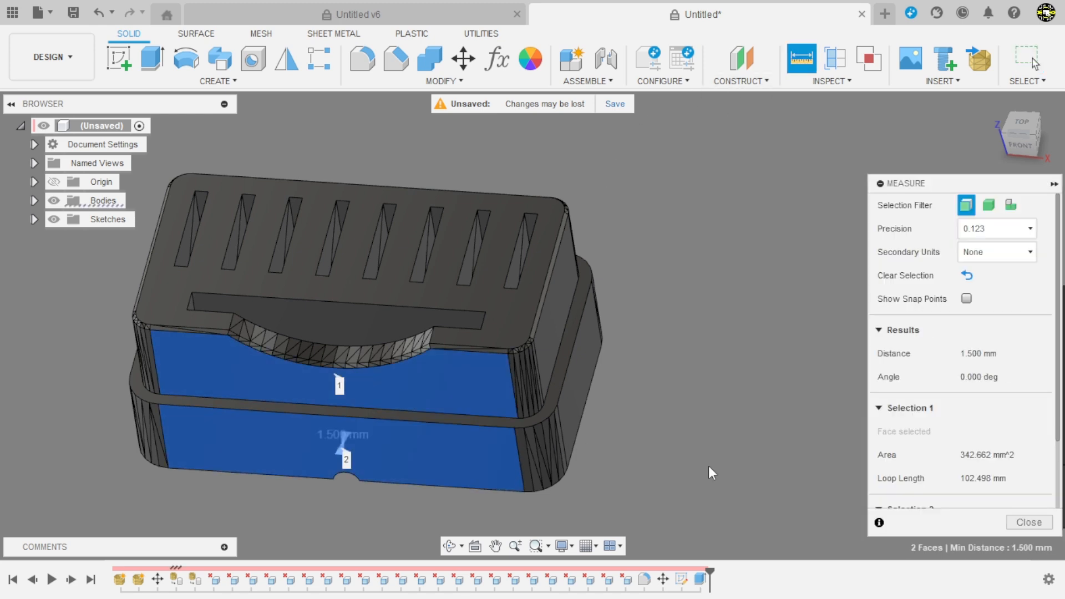
{"action": "left_click", "coordinate": [1026, 524]}
Start a sketch on the new block's top face and project the face outline into it
{"action": "scroll", "coordinate": [311, 339], "scroll_direction": "down", "scroll_amount": 3}
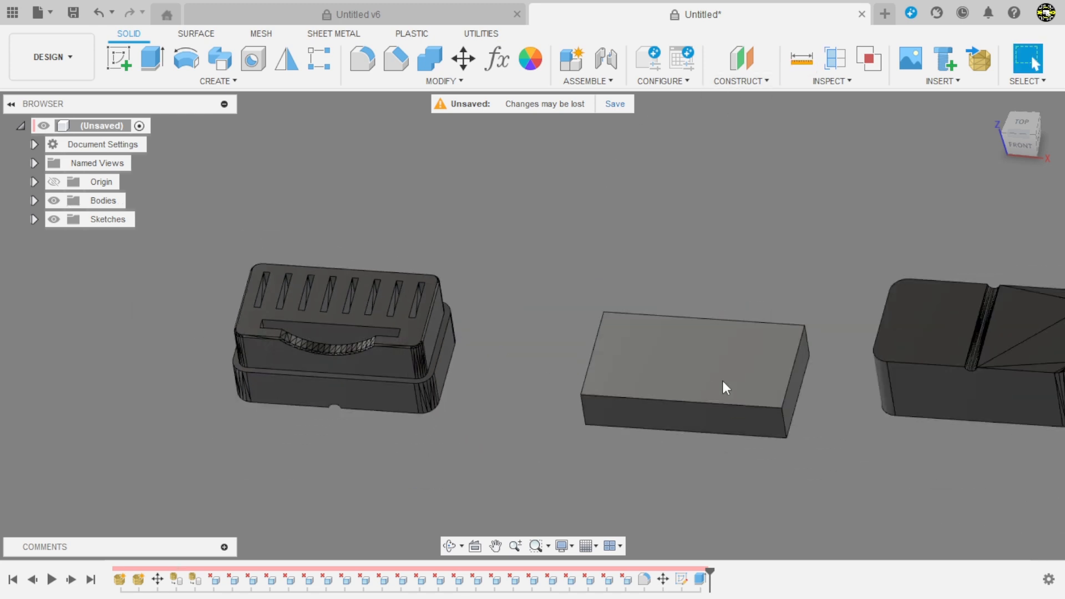
{"action": "scroll", "coordinate": [723, 381], "scroll_direction": "up", "scroll_amount": 1}
{"action": "left_click", "coordinate": [119, 58]}
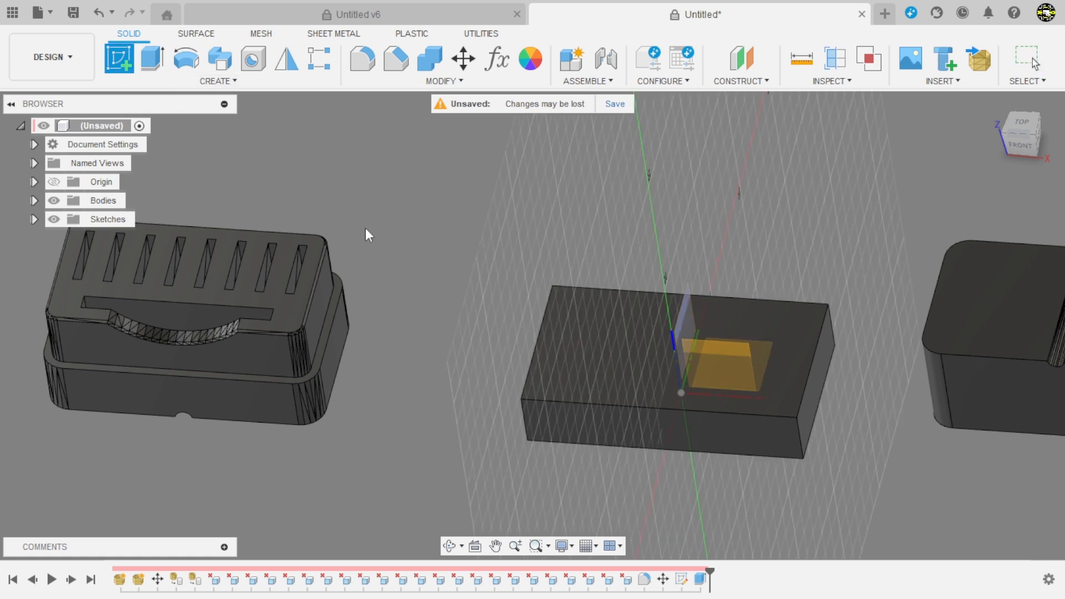
{"action": "left_click", "coordinate": [568, 347]}
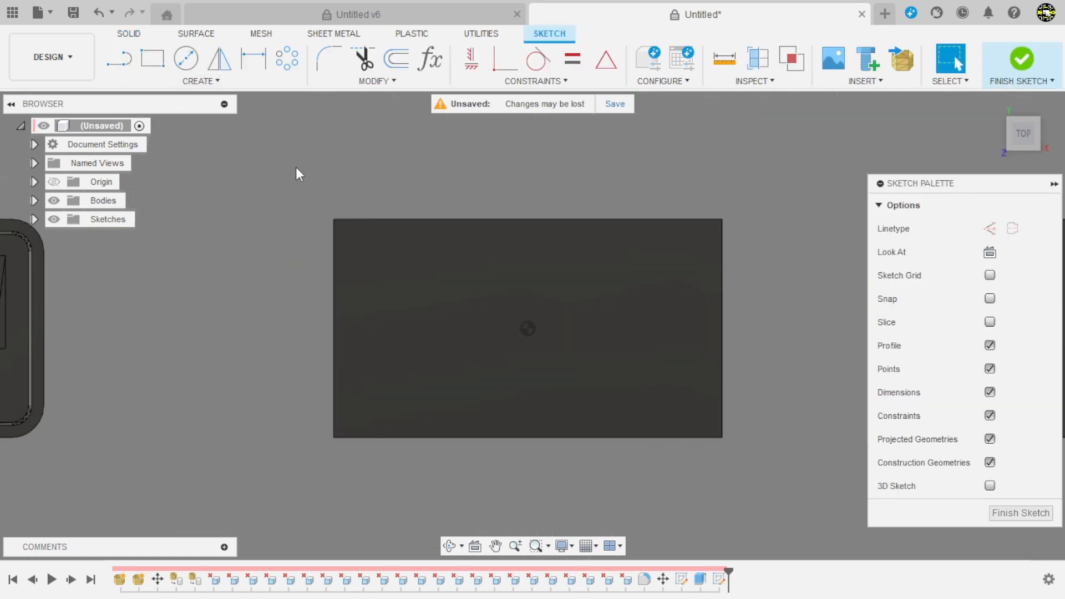
{"action": "key", "text": "p"}
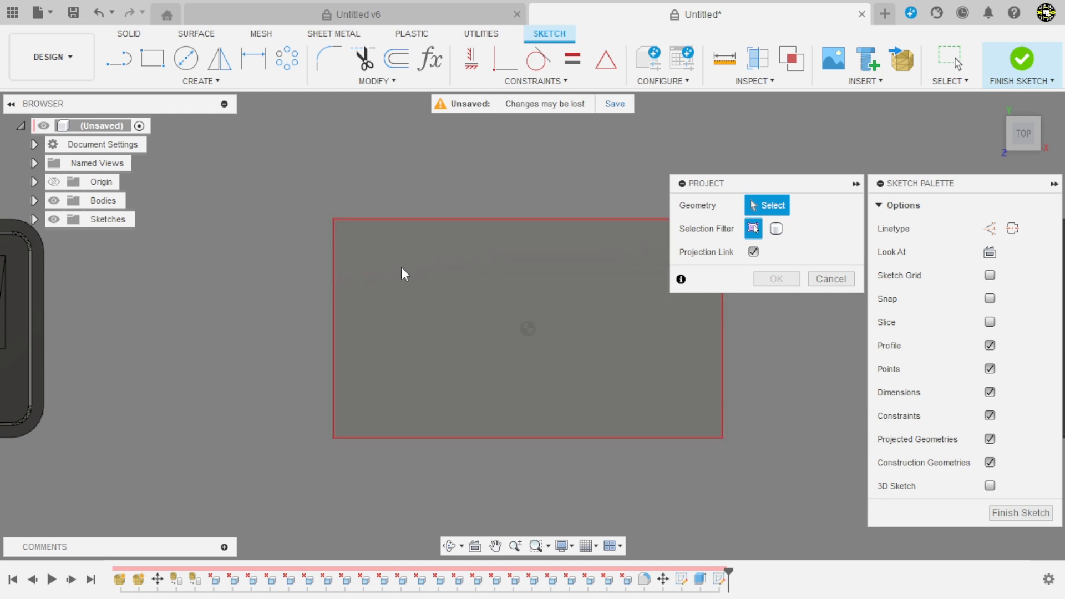
{"action": "left_click", "coordinate": [402, 283]}
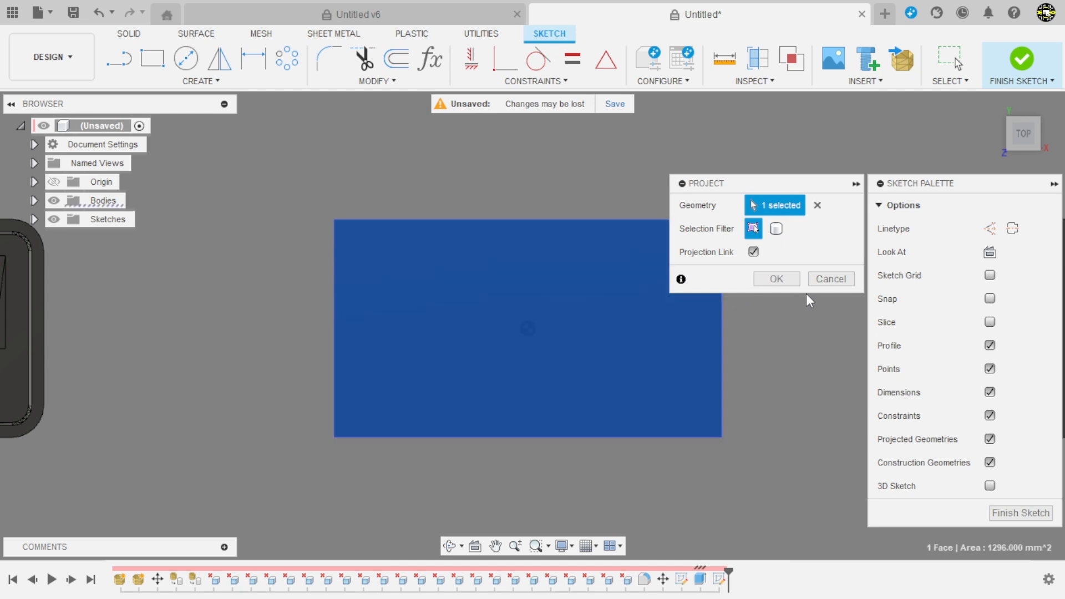
{"action": "left_click", "coordinate": [777, 278]}
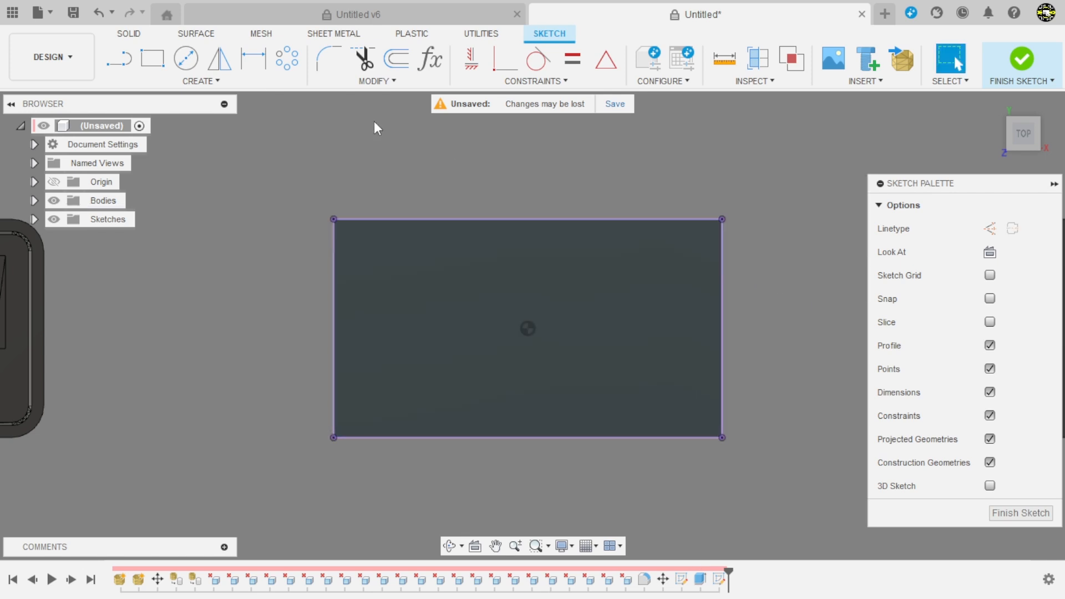
Offset the projected outline 1.5 mm inward and finish the sketch
{"action": "left_click", "coordinate": [396, 58]}
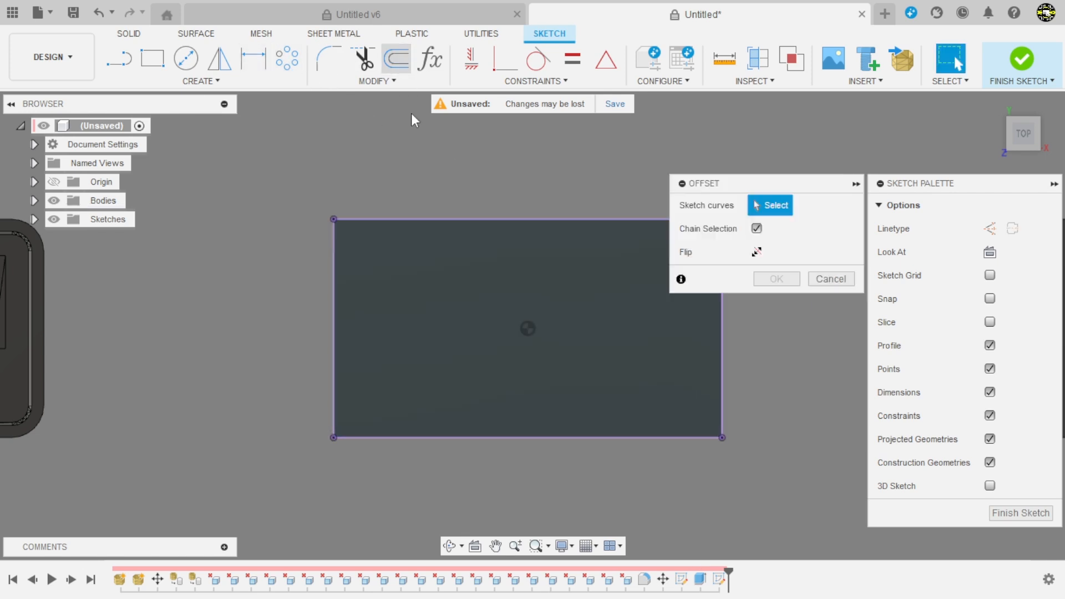
{"action": "left_click", "coordinate": [457, 220]}
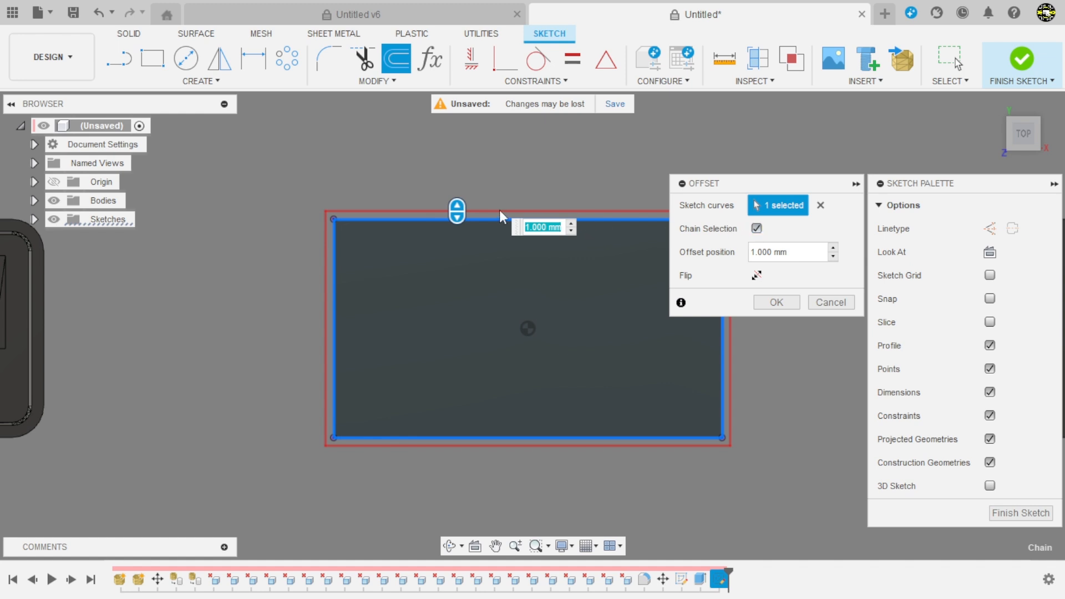
{"action": "left_click_drag", "start_coordinate": [458, 208], "coordinate": [458, 239]}
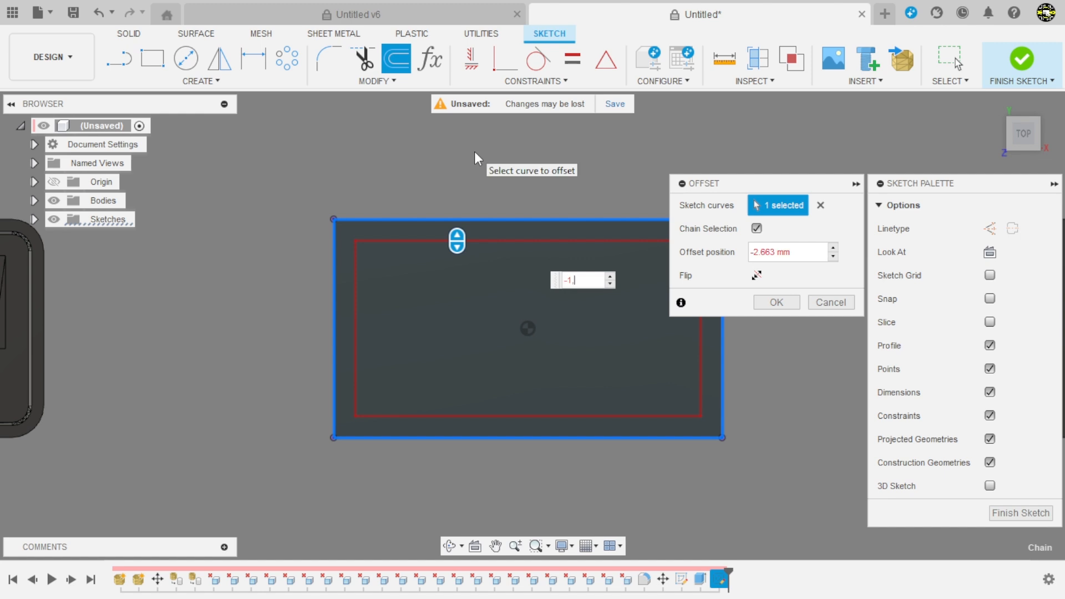
{"action": "key", "text": "Return"}
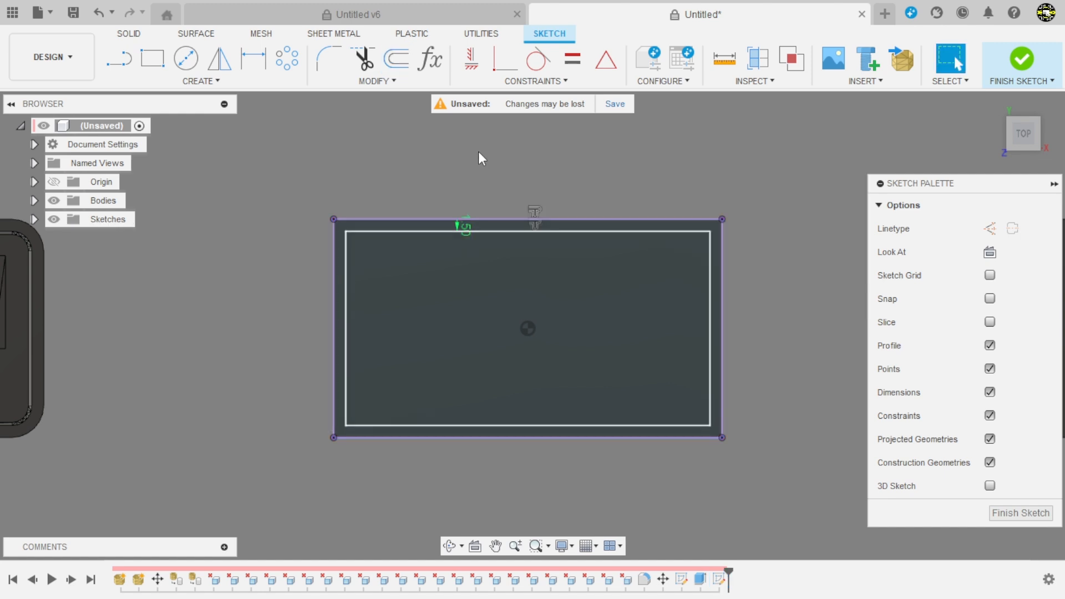
{"action": "left_click", "coordinate": [1022, 58]}
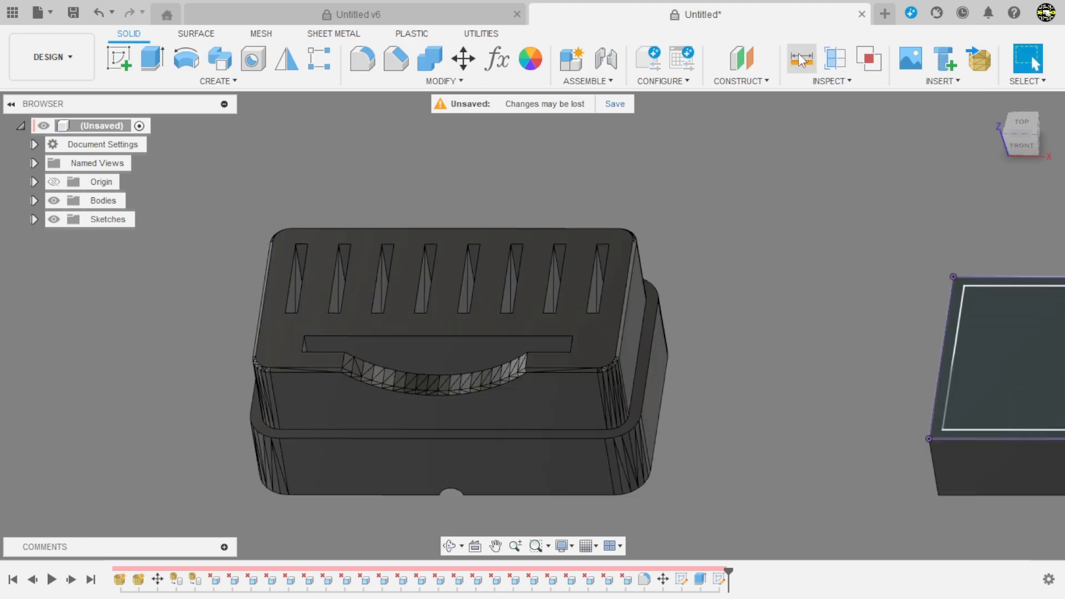
Measure the height of the original base's upper section from the ledge to the top face
{"action": "left_click", "coordinate": [801, 60]}
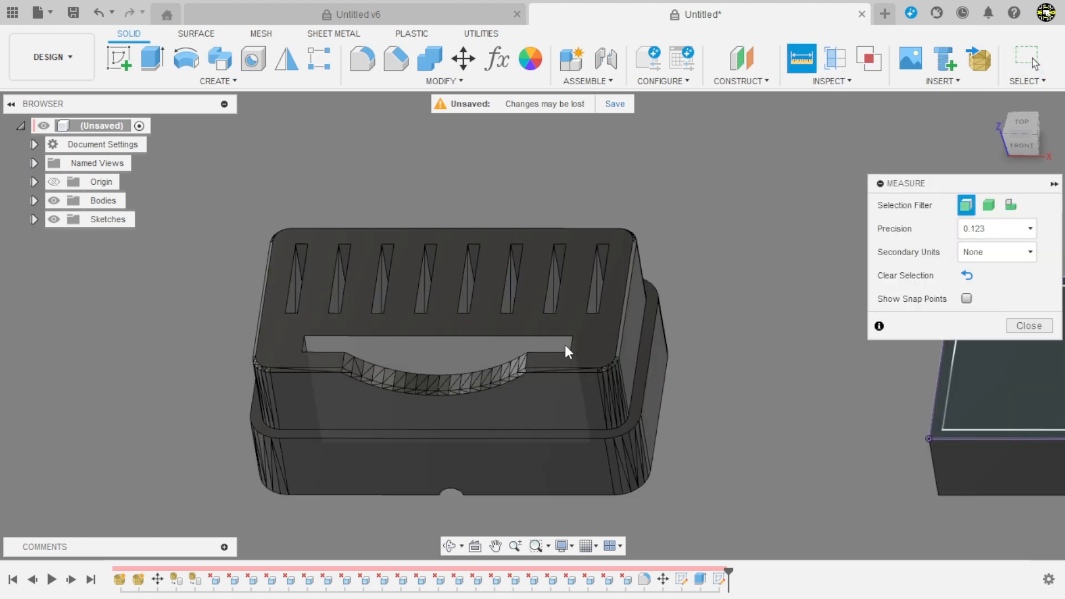
{"action": "scroll", "coordinate": [577, 343], "scroll_direction": "up", "scroll_amount": 2}
{"action": "left_click", "coordinate": [592, 341]}
{"action": "scroll", "coordinate": [610, 378], "scroll_direction": "up", "scroll_amount": 5}
{"action": "left_click", "coordinate": [645, 362]}
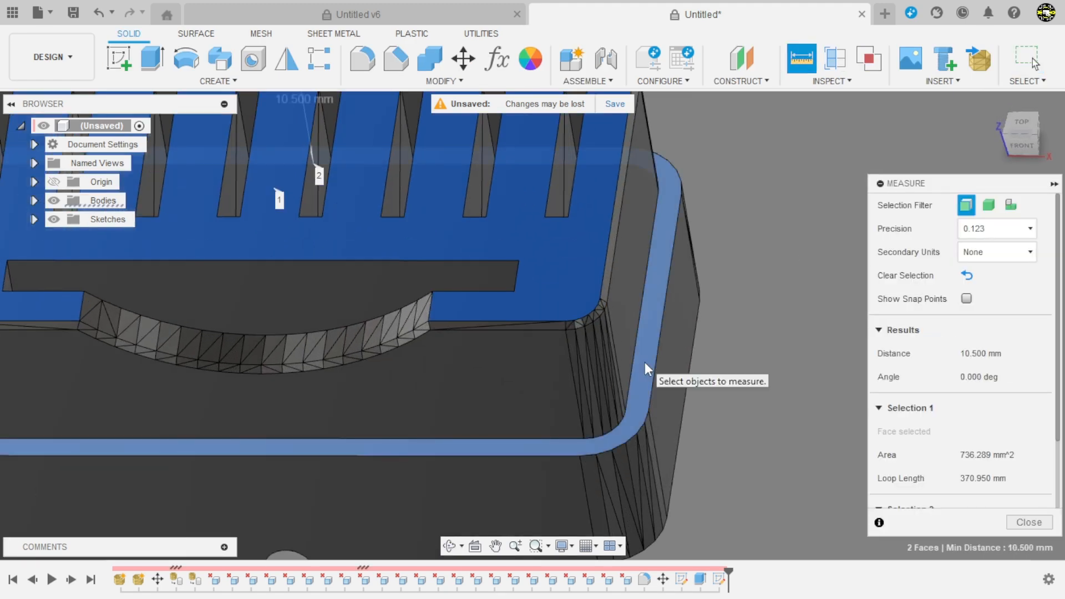
{"action": "scroll", "coordinate": [440, 388], "scroll_direction": "down", "scroll_amount": 6}
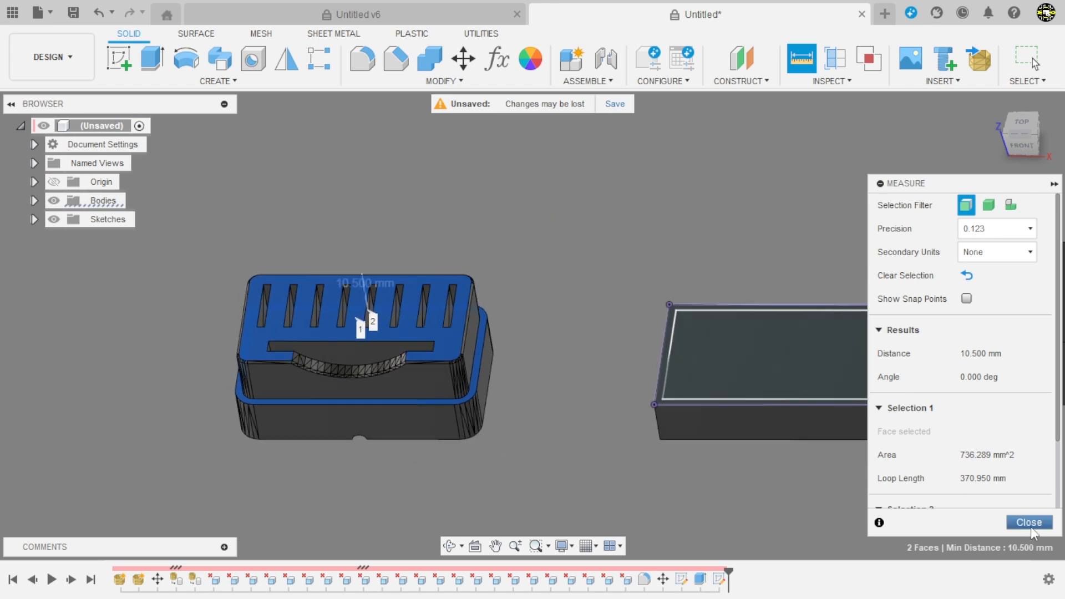
{"action": "left_click", "coordinate": [1030, 523]}
Extrude the inner offset profile on the new block's top face 10.5 mm upward, joined to the block
{"action": "scroll", "coordinate": [943, 422], "scroll_direction": "up", "scroll_amount": 3}
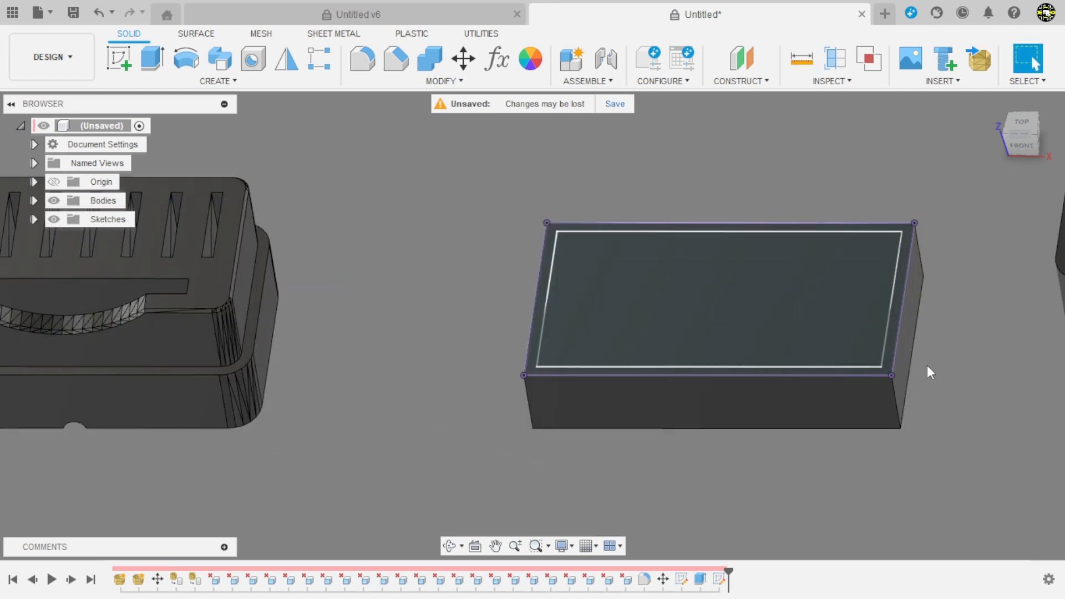
{"action": "left_click", "coordinate": [152, 58]}
{"action": "left_click", "coordinate": [624, 299]}
{"action": "type", "text": "10.5"}
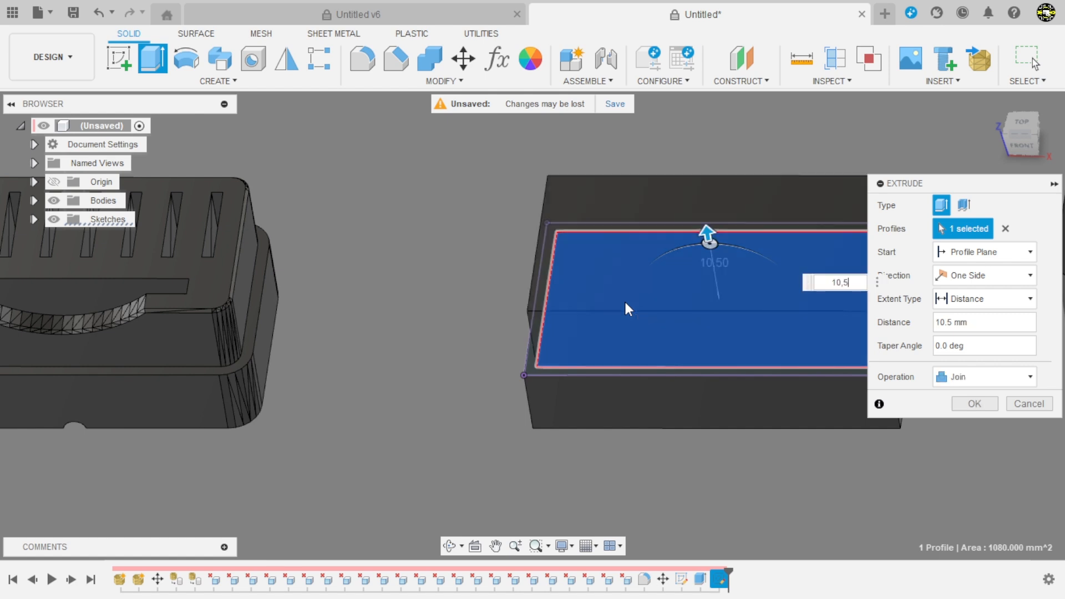
{"action": "key", "text": "Return"}
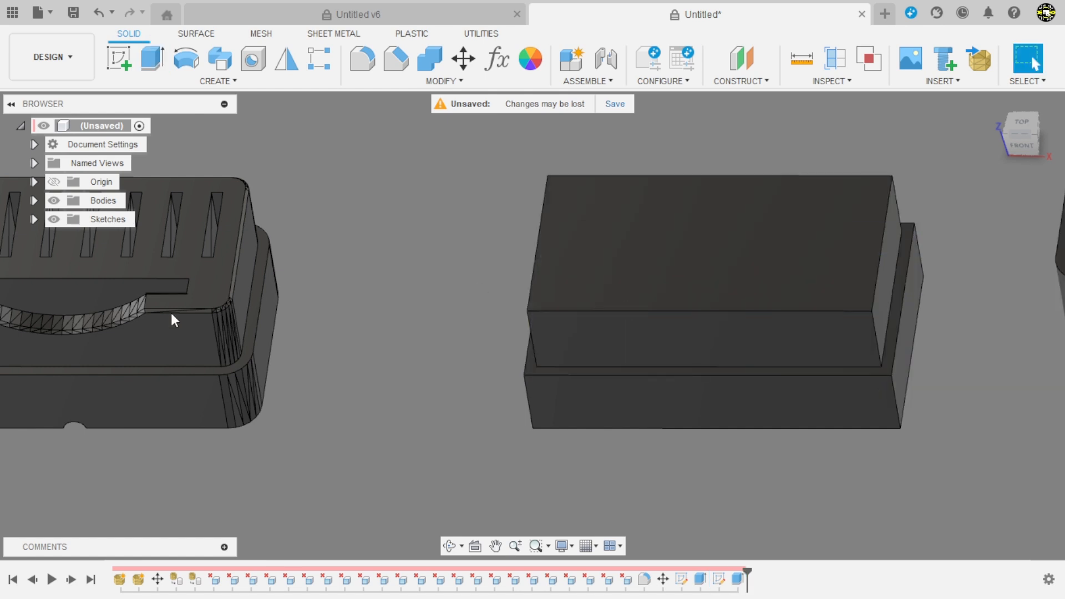
Start a sketch on the top face of the original base's slotted upper section
{"action": "scroll", "coordinate": [601, 415], "scroll_direction": "down", "scroll_amount": 5}
{"action": "scroll", "coordinate": [321, 347], "scroll_direction": "up", "scroll_amount": 3}
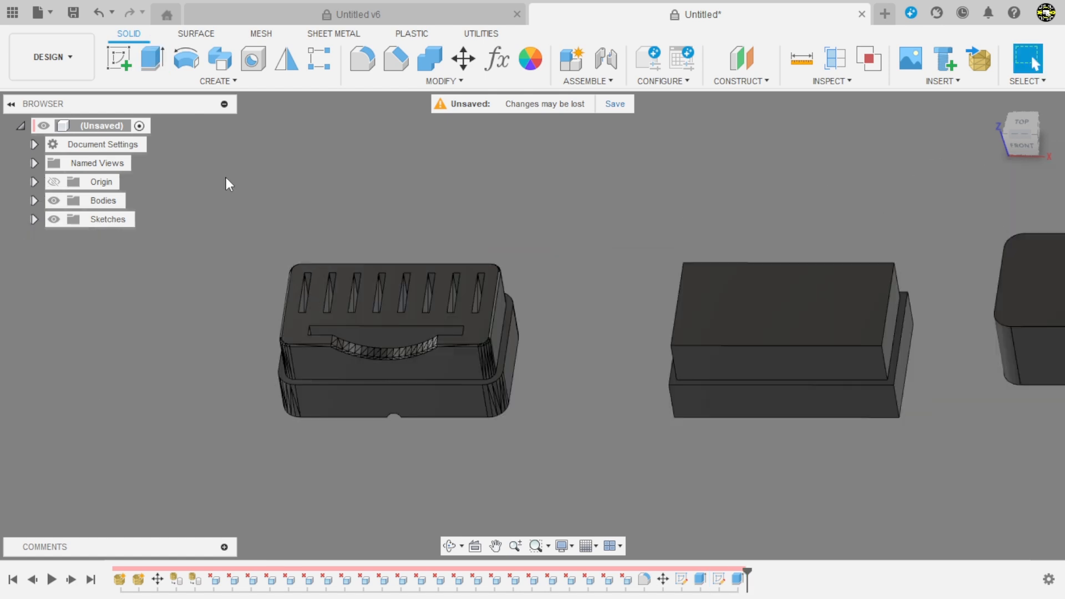
{"action": "left_click", "coordinate": [118, 58]}
{"action": "scroll", "coordinate": [467, 390], "scroll_direction": "up", "scroll_amount": 2}
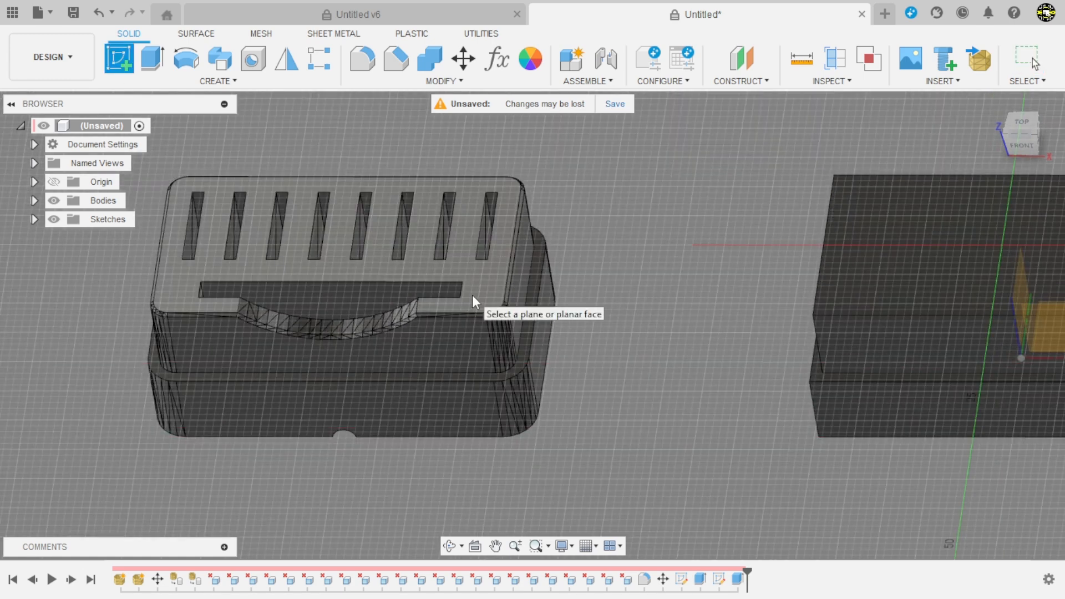
{"action": "left_click", "coordinate": [472, 298]}
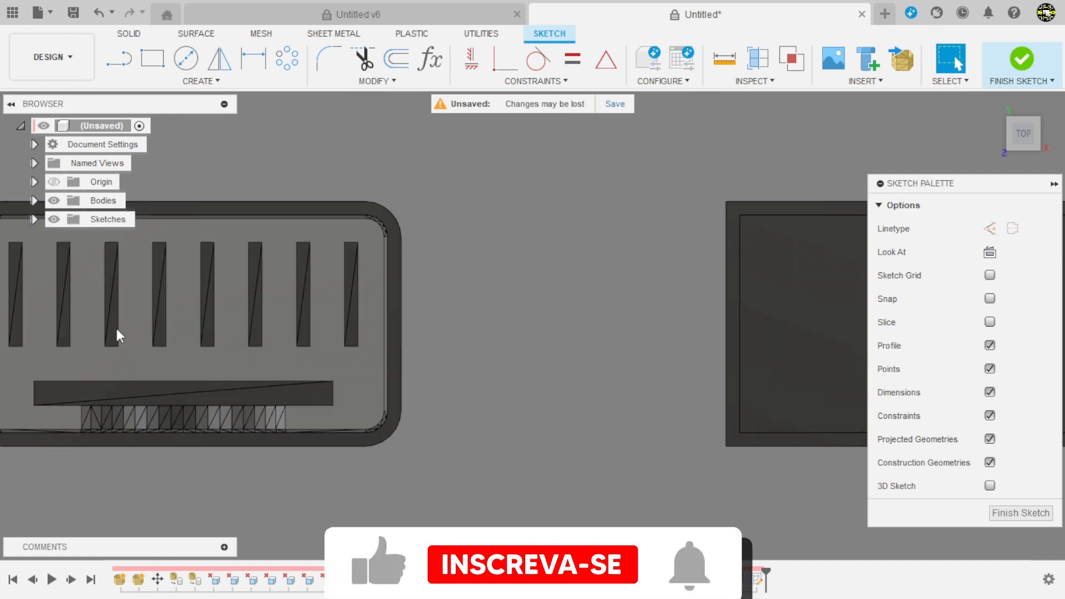
{"action": "scroll", "coordinate": [440, 459], "scroll_direction": "up", "scroll_amount": 3}
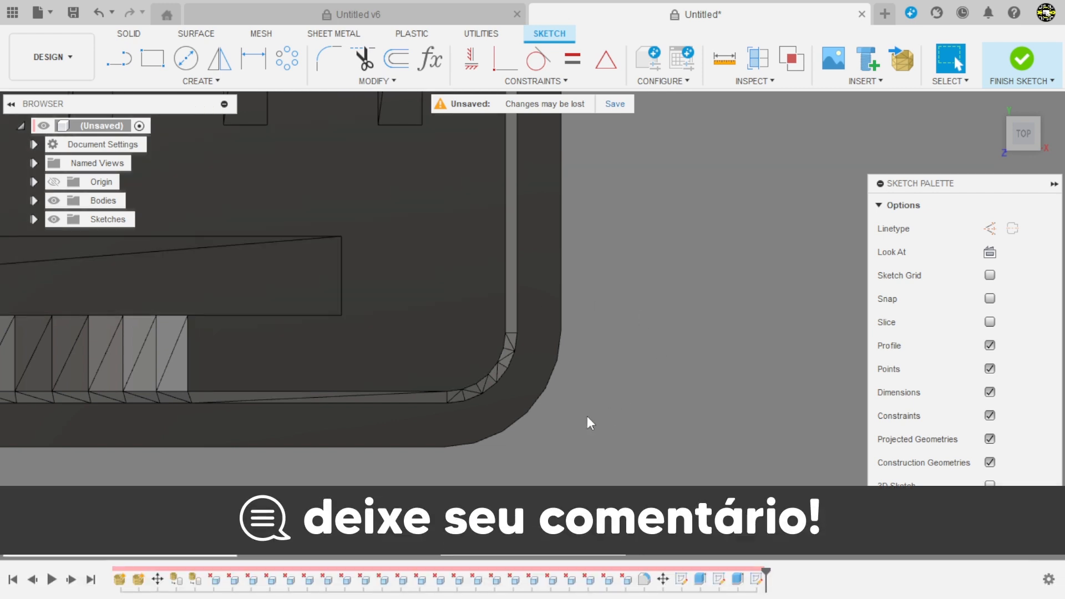
Project the straight front and side edges of the ledge and the upper section, around one front corner, into the sketch
{"action": "scroll", "coordinate": [517, 447], "scroll_direction": "down", "scroll_amount": 1}
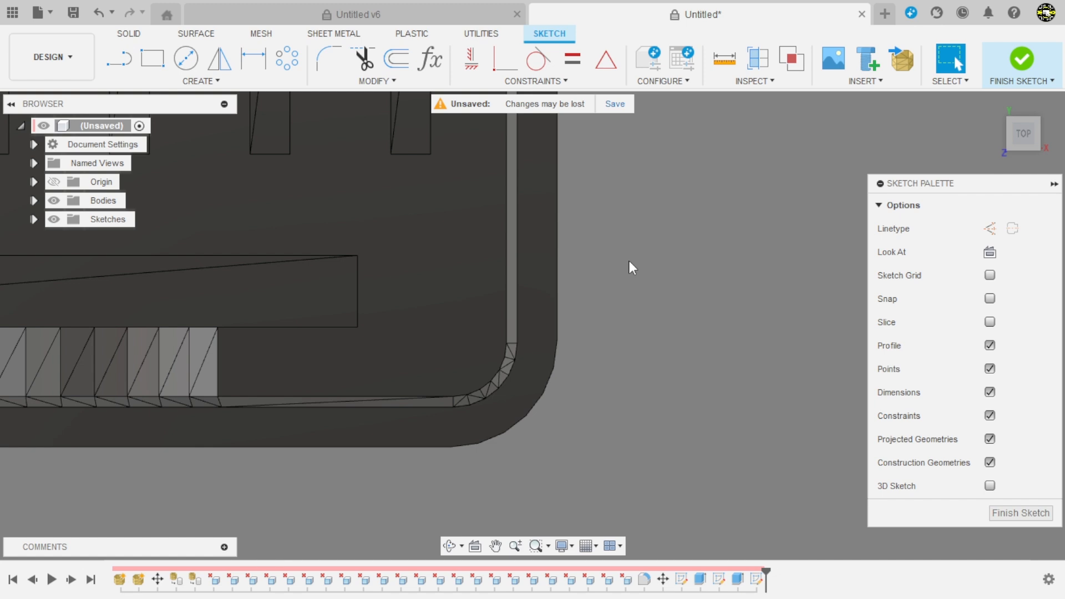
{"action": "key", "text": "p"}
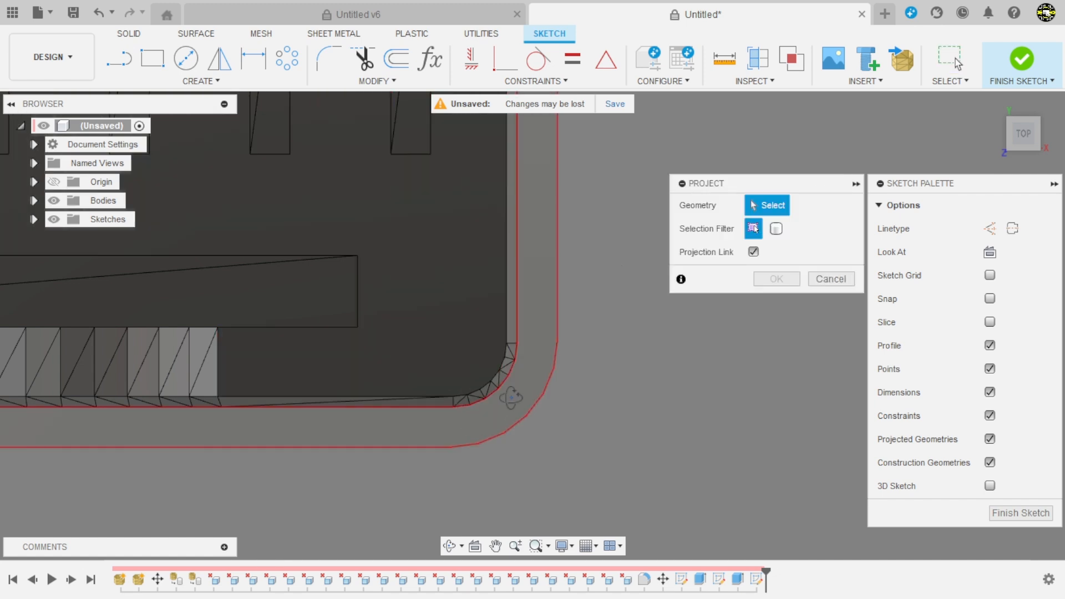
{"action": "middle_click_drag", "start_coordinate": [511, 398], "coordinate": [511, 411], "text": "shift"}
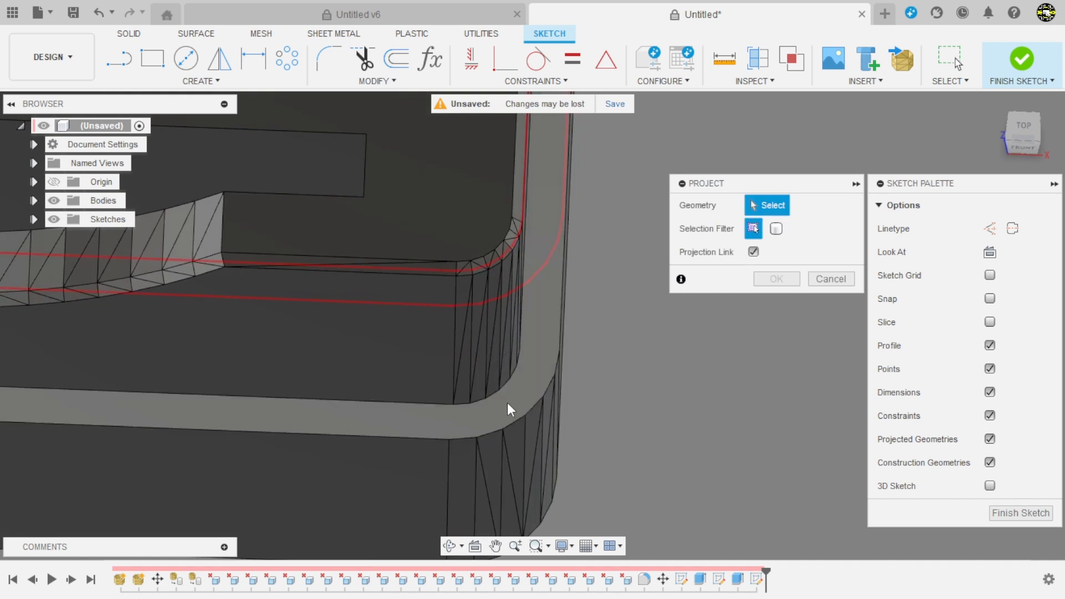
{"action": "left_click", "coordinate": [423, 440]}
{"action": "middle_click_drag", "start_coordinate": [564, 321], "coordinate": [578, 302], "text": "shift"}
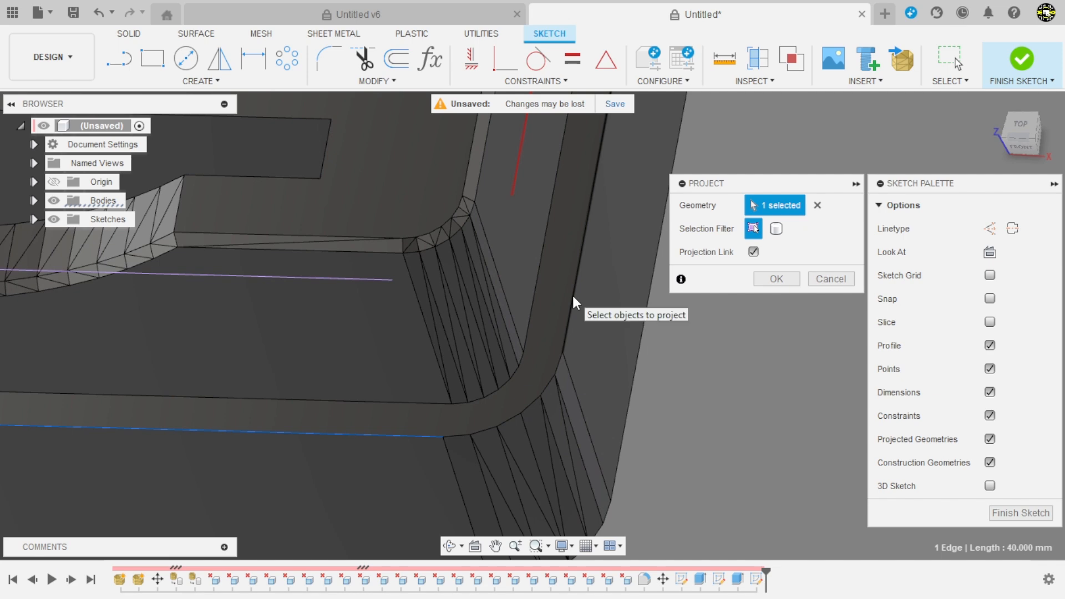
{"action": "left_click", "coordinate": [575, 302]}
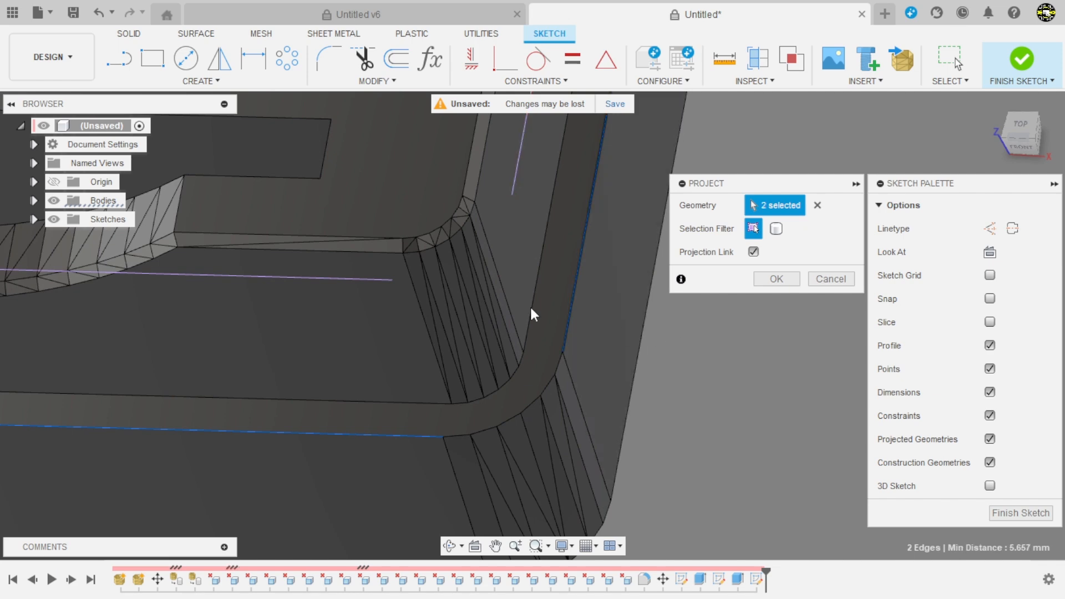
{"action": "middle_click_drag", "start_coordinate": [528, 317], "coordinate": [376, 307], "text": "shift"}
{"action": "left_click", "coordinate": [350, 252]}
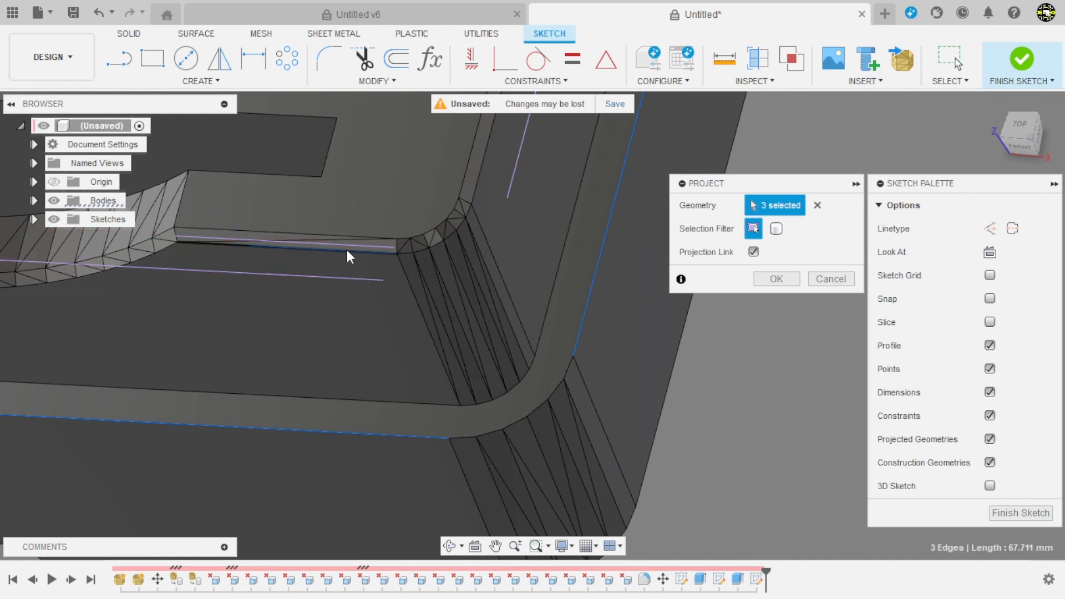
{"action": "left_click", "coordinate": [482, 181]}
{"action": "middle_click_drag", "start_coordinate": [481, 181], "coordinate": [619, 263], "text": "shift"}
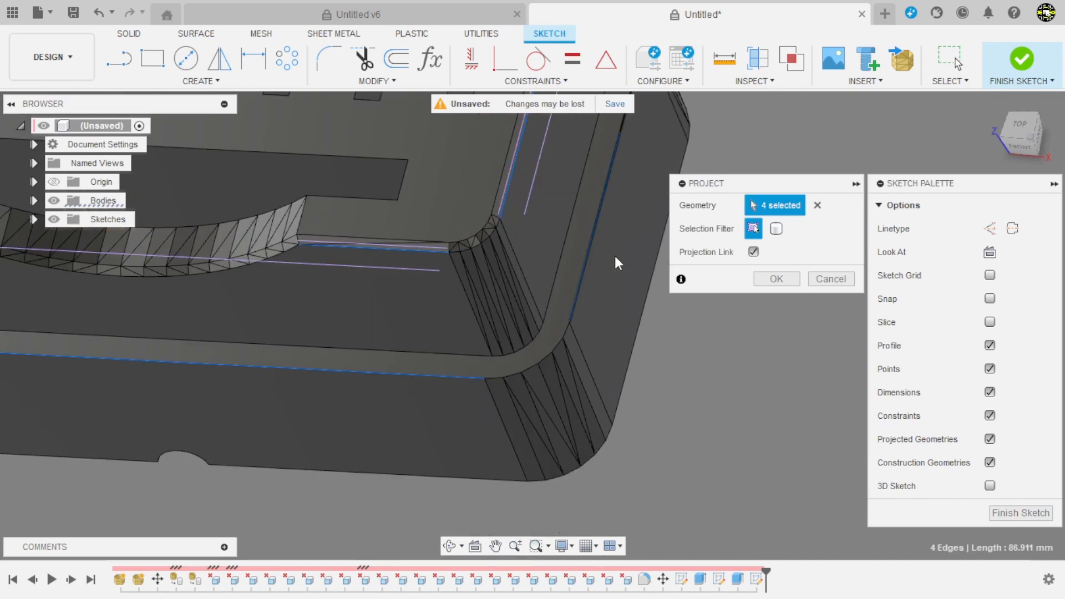
{"action": "left_click", "coordinate": [776, 279]}
{"action": "left_click", "coordinate": [1021, 129]}
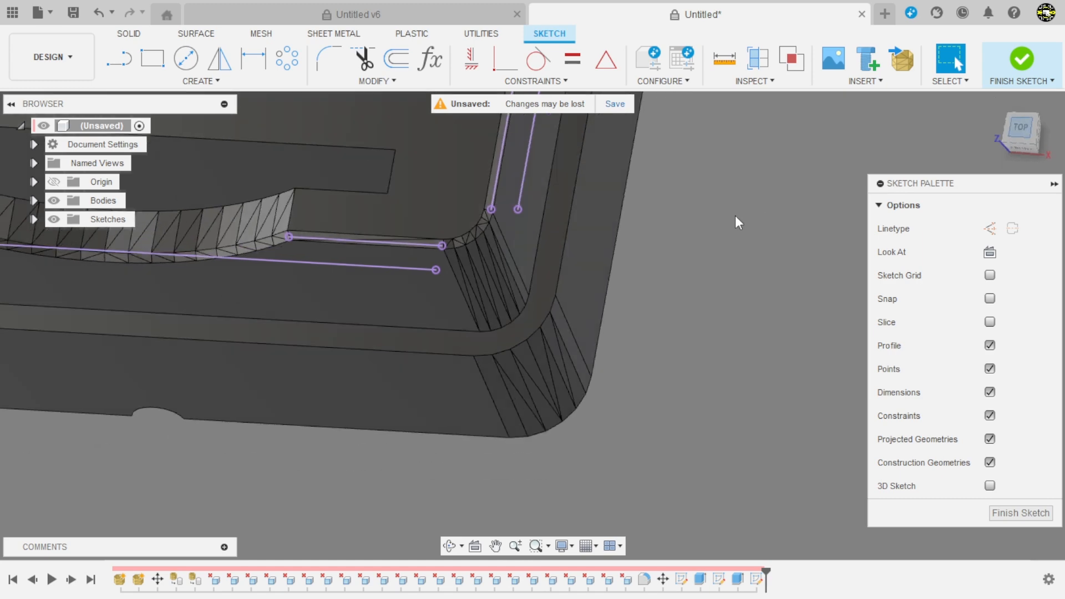
Draw three-point arcs joining the projected edge endpoints at the inner and outer corner outlines
{"action": "scroll", "coordinate": [577, 250], "scroll_direction": "up", "scroll_amount": 5}
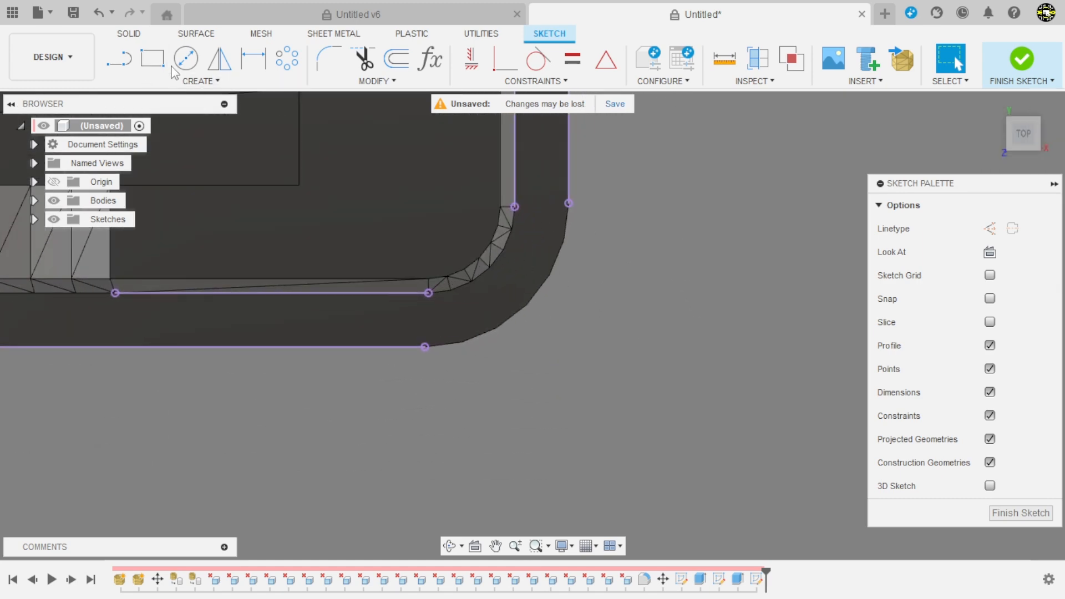
{"action": "left_click", "coordinate": [173, 86]}
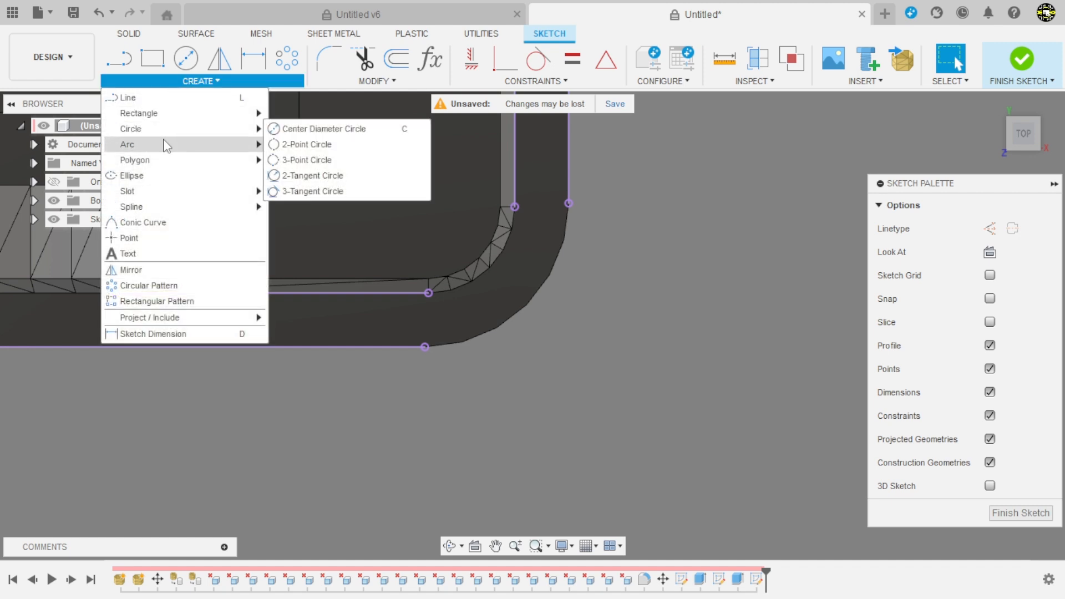
{"action": "mouse_move", "coordinate": [165, 143]}
{"action": "left_click", "coordinate": [300, 144]}
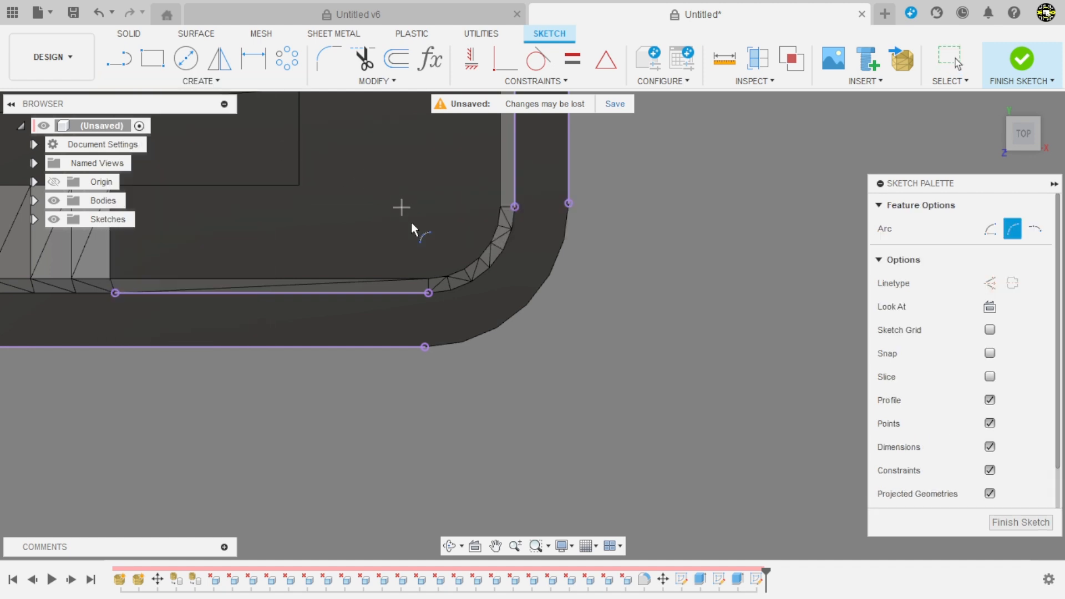
{"action": "left_click", "coordinate": [428, 292]}
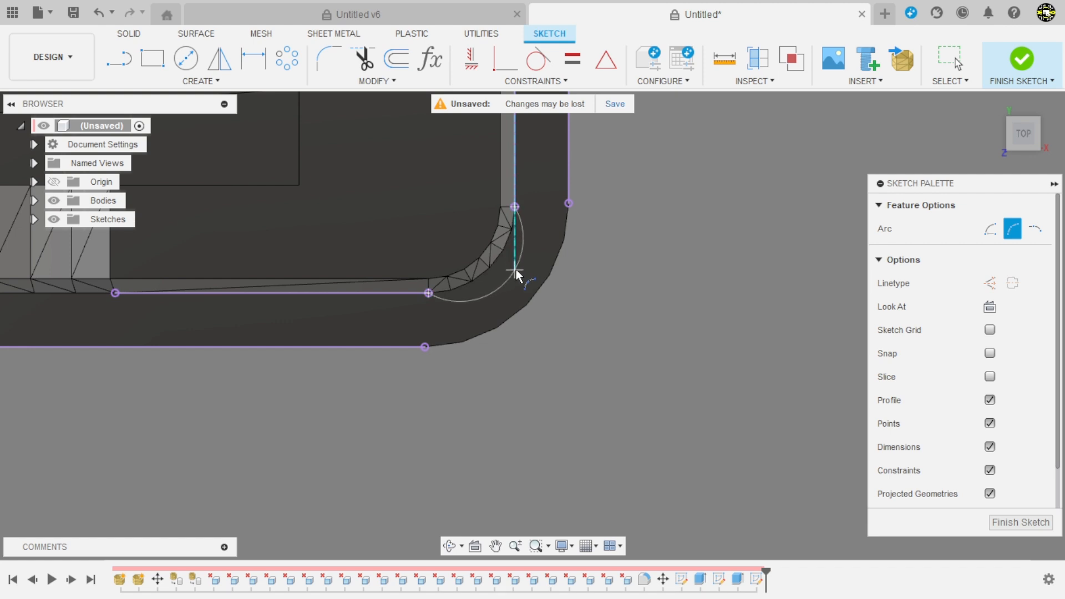
{"action": "left_click", "coordinate": [568, 204]}
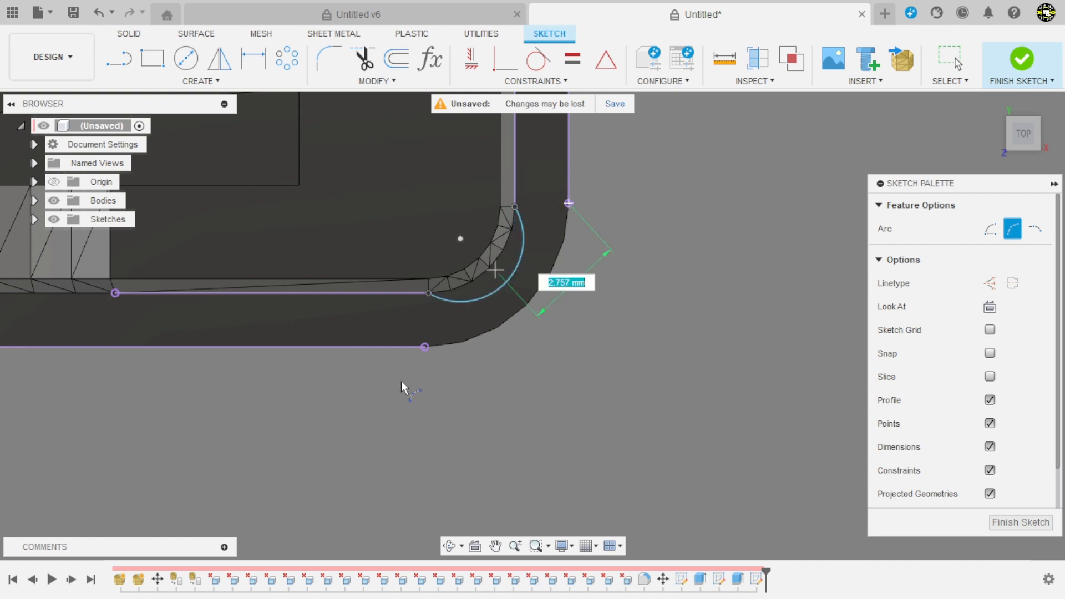
{"action": "left_click", "coordinate": [425, 346]}
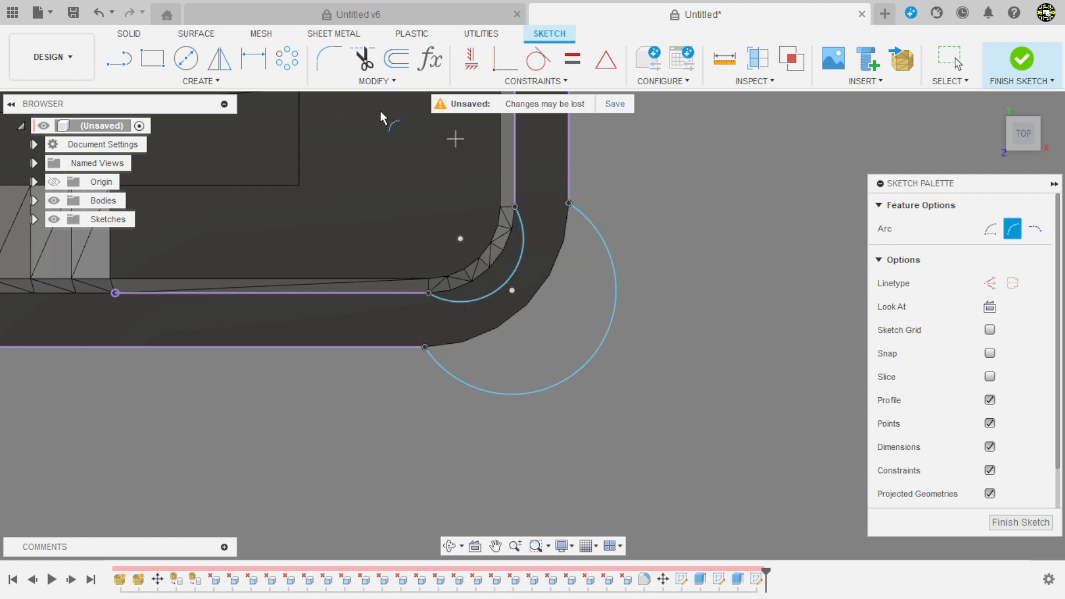
Make the outer arc tangent to the projected side edge and the inner arc tangent to the projected front edge
{"action": "left_click", "coordinate": [537, 58]}
{"action": "left_click", "coordinate": [599, 231]}
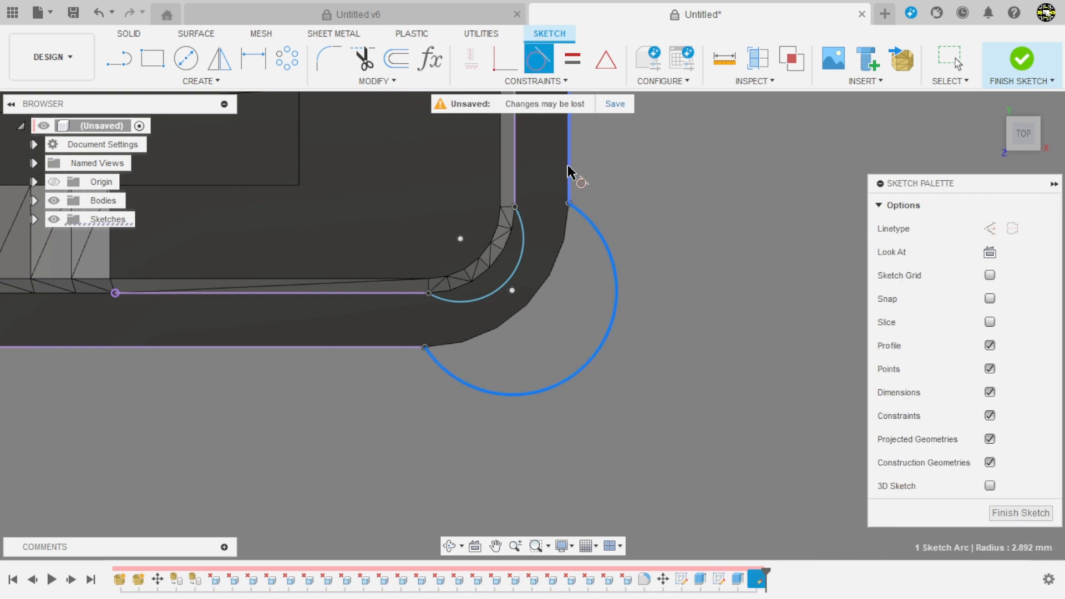
{"action": "left_click", "coordinate": [568, 168]}
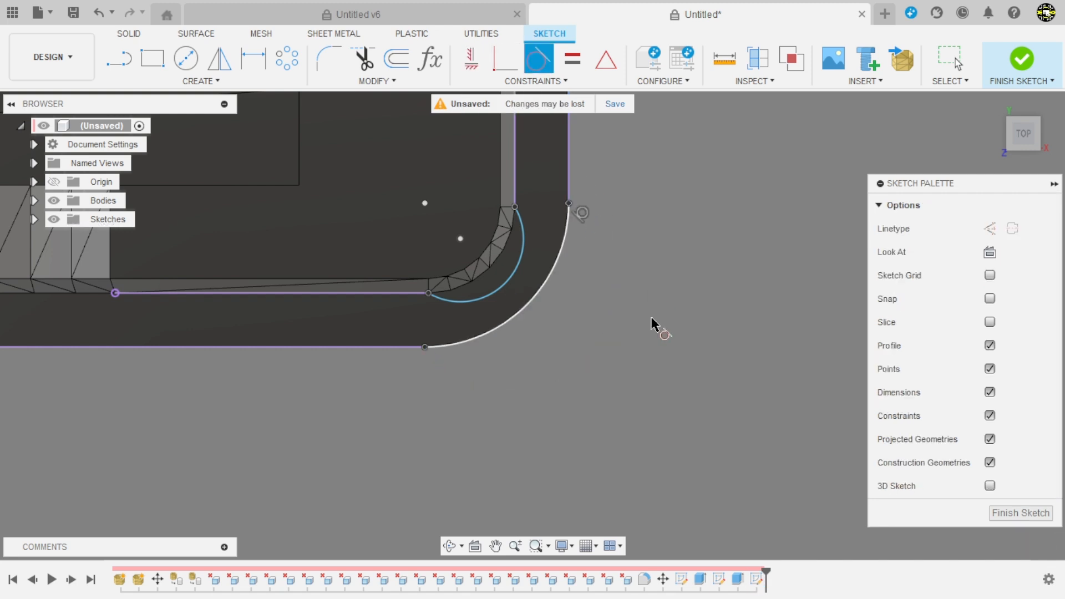
{"action": "left_click", "coordinate": [466, 303]}
{"action": "left_click", "coordinate": [405, 294]}
{"action": "scroll", "coordinate": [602, 302], "scroll_direction": "down", "scroll_amount": 2}
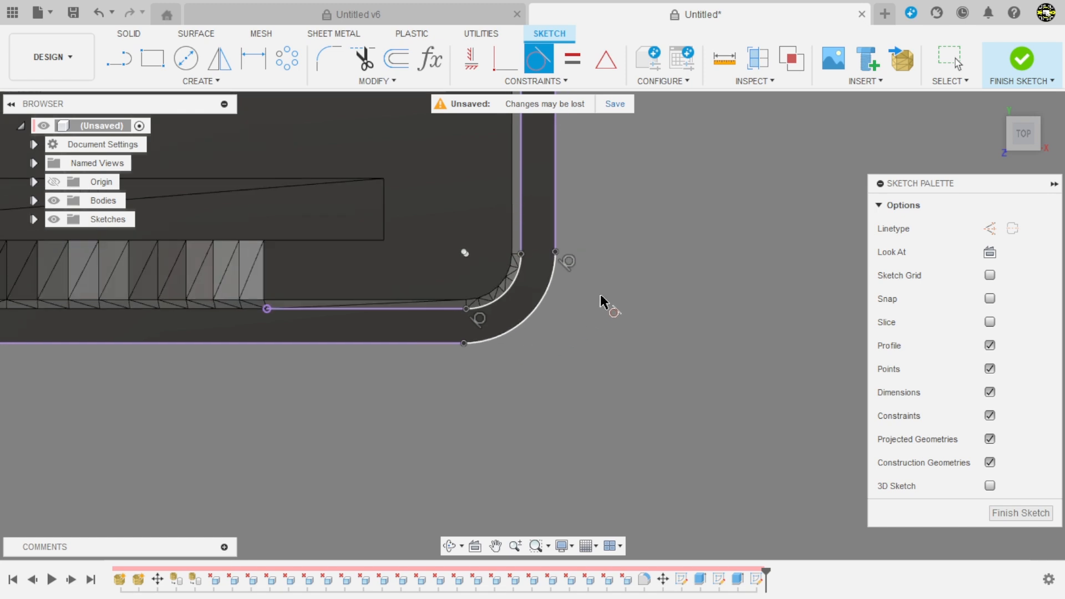
{"action": "key", "text": "Escape"}
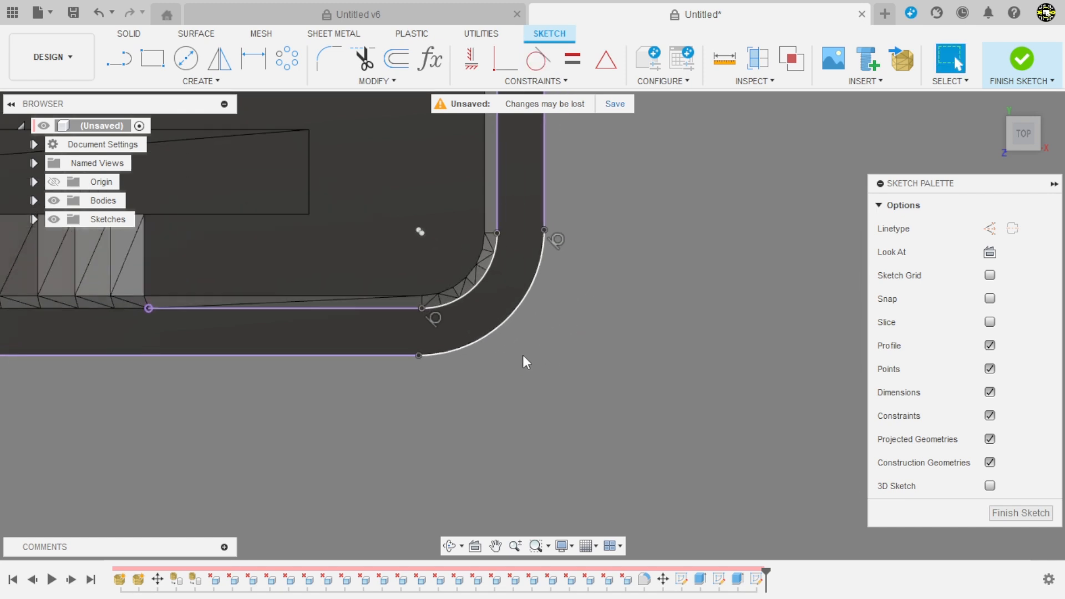
Add driven radius dimensions to the outer and inner corner arcs
{"action": "key", "text": "d"}
{"action": "left_click", "coordinate": [502, 339]}
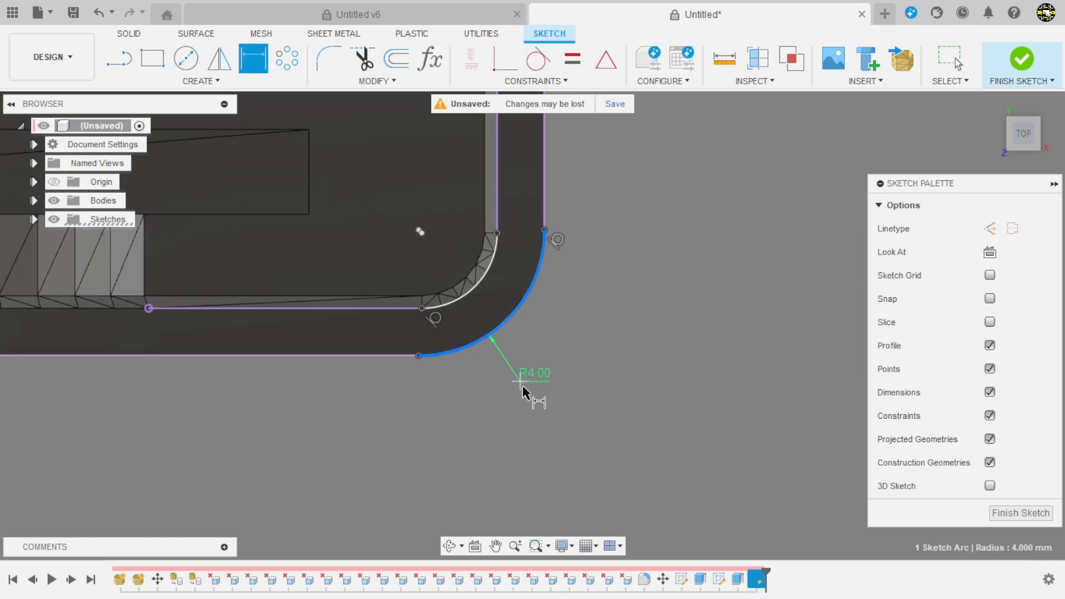
{"action": "left_click", "coordinate": [538, 421]}
{"action": "left_click", "coordinate": [608, 343]}
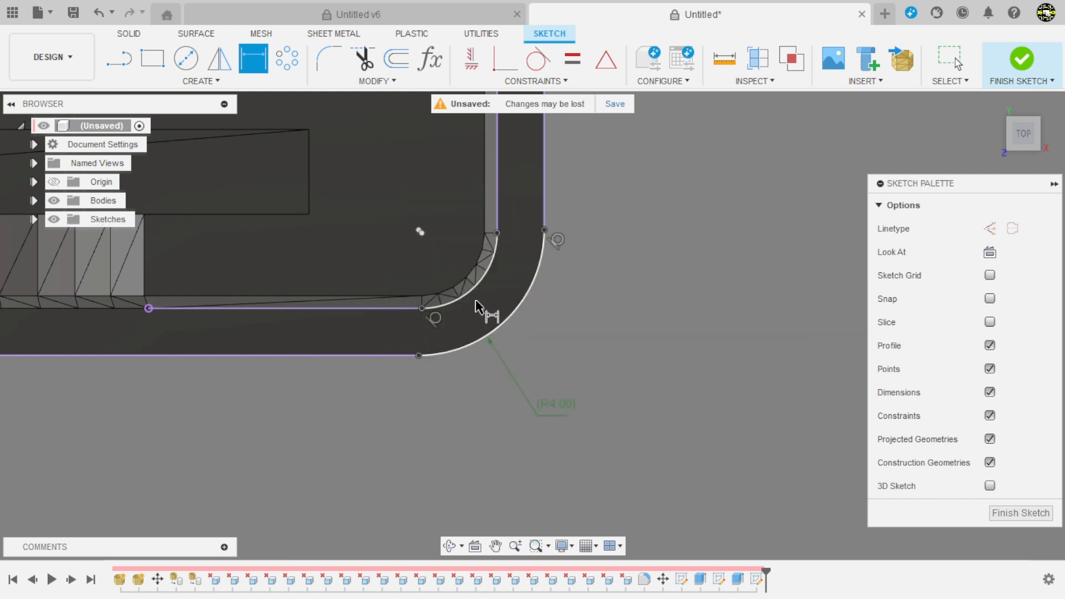
{"action": "left_click", "coordinate": [643, 308]}
{"action": "left_click", "coordinate": [633, 341]}
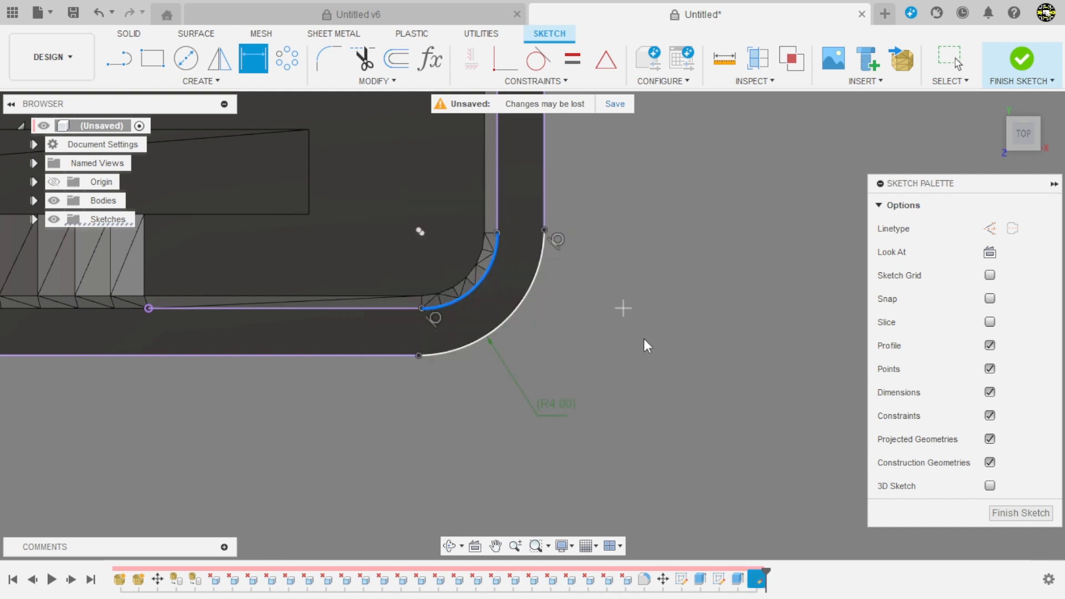
{"action": "key", "text": "Escape"}
{"action": "scroll", "coordinate": [594, 369], "scroll_direction": "down", "scroll_amount": 2}
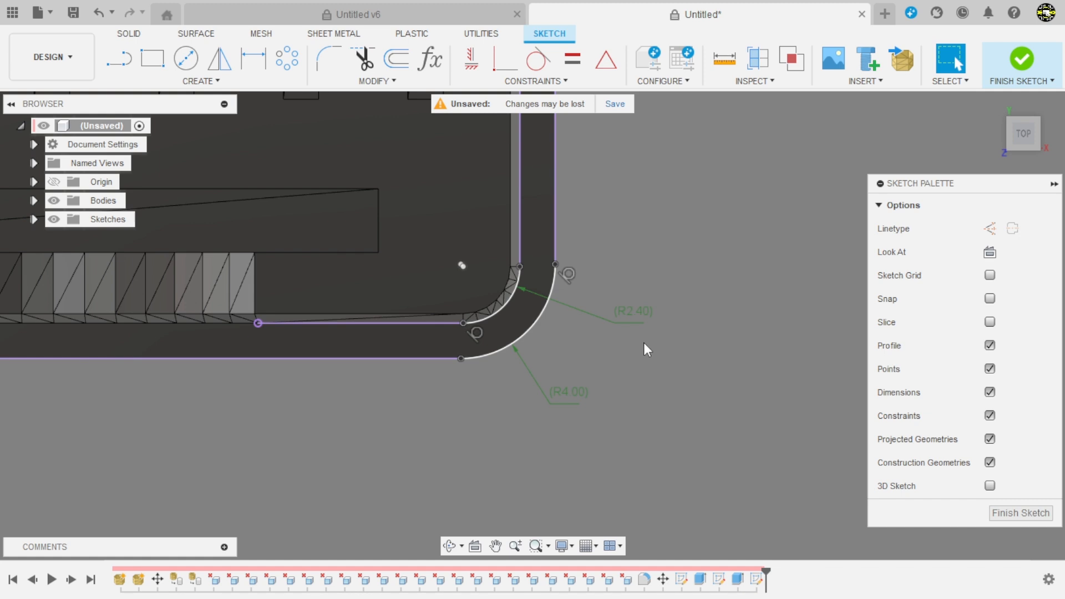
Compare the original base's rounded corners with the square corners of the new stepped block
{"action": "scroll", "coordinate": [489, 360], "scroll_direction": "down", "scroll_amount": 6}
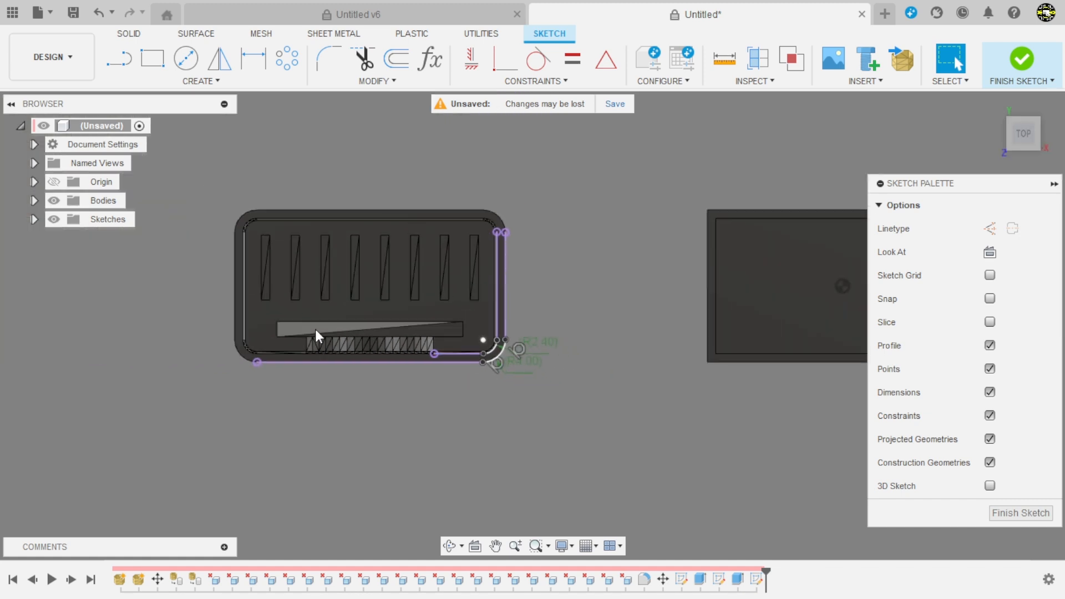
{"action": "scroll", "coordinate": [316, 336], "scroll_direction": "down", "scroll_amount": 2}
{"action": "middle_click_drag", "start_coordinate": [549, 404], "coordinate": [544, 264], "text": "shift"}
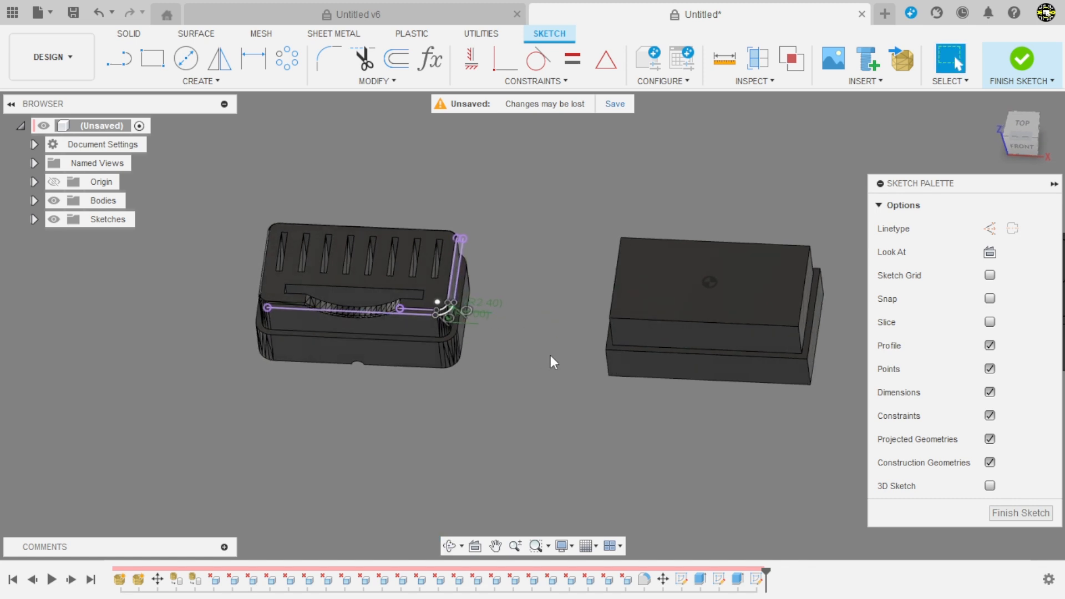
{"action": "scroll", "coordinate": [297, 363], "scroll_direction": "down", "scroll_amount": 2}
{"action": "scroll", "coordinate": [630, 344], "scroll_direction": "up", "scroll_amount": 2}
{"action": "scroll", "coordinate": [340, 336], "scroll_direction": "up", "scroll_amount": 3}
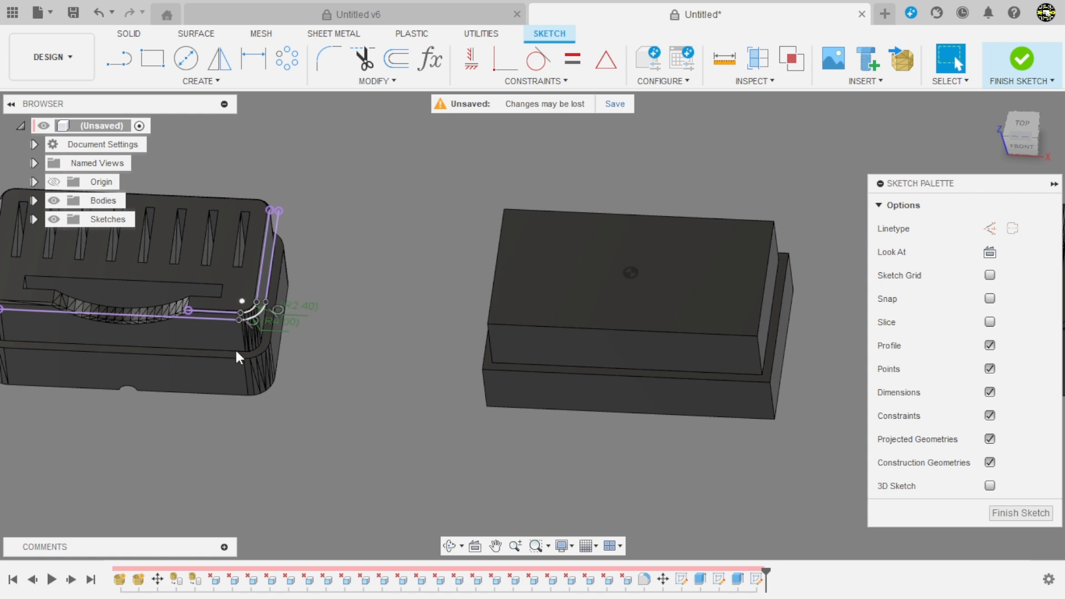
{"action": "scroll", "coordinate": [242, 360], "scroll_direction": "up", "scroll_amount": 2}
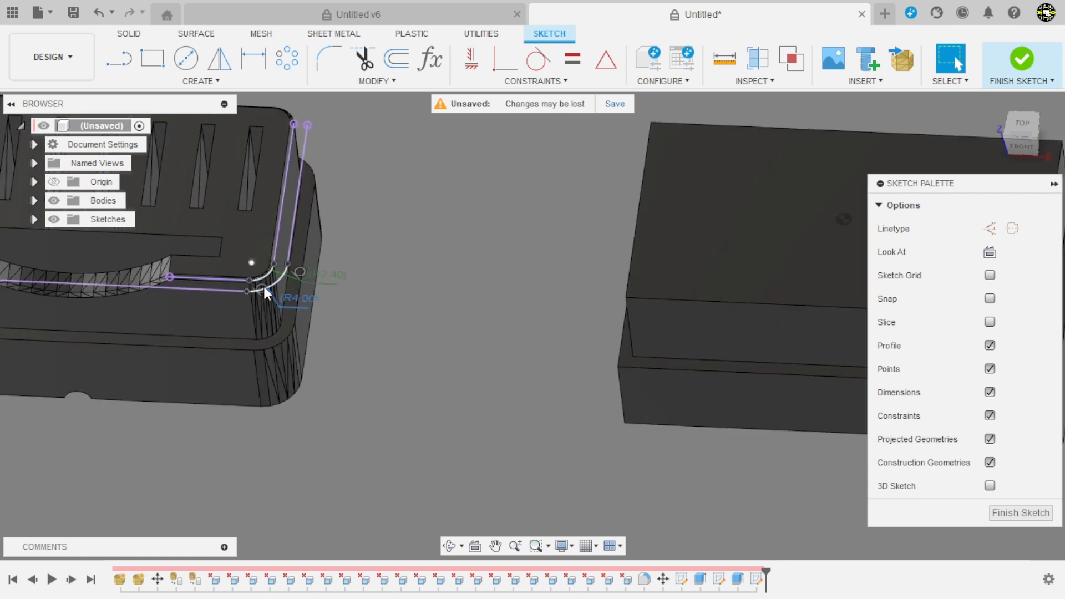
{"action": "scroll", "coordinate": [214, 286], "scroll_direction": "down", "scroll_amount": 4}
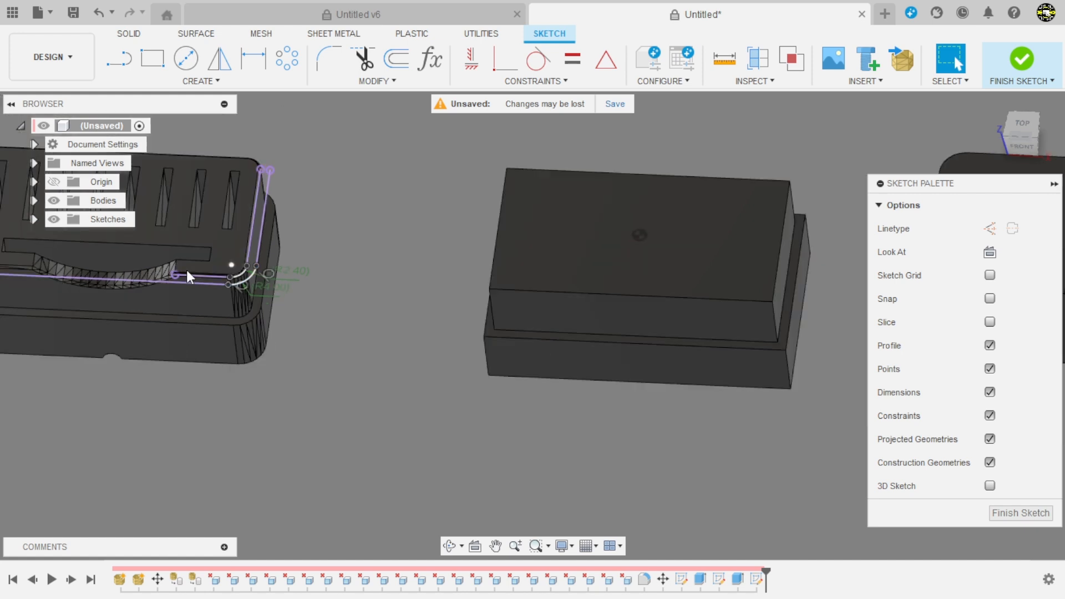
{"action": "scroll", "coordinate": [654, 232], "scroll_direction": "up", "scroll_amount": 4}
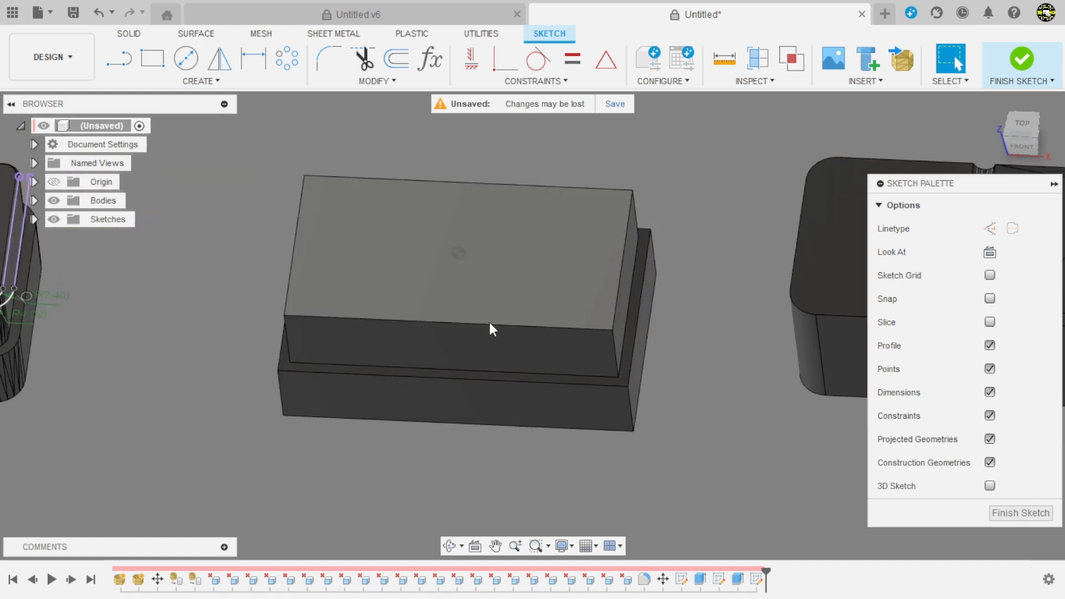
Finish the corner sketch and fillet the four vertical corner edges of the block's upper step with a 2.4 mm radius
{"action": "middle_click_drag", "start_coordinate": [490, 326], "coordinate": [162, 52], "text": "shift"}
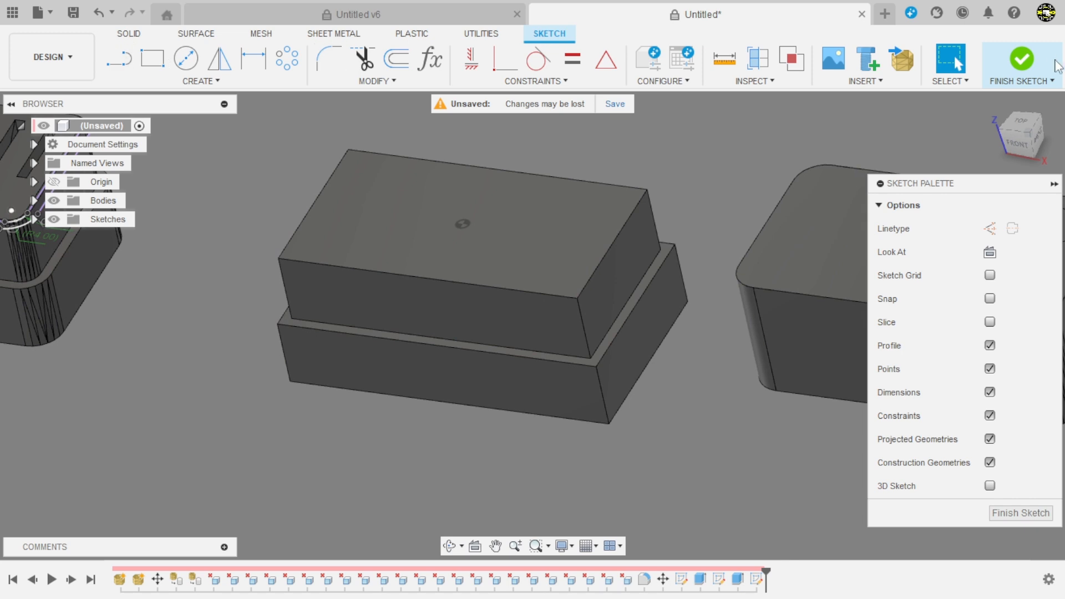
{"action": "left_click", "coordinate": [1023, 59]}
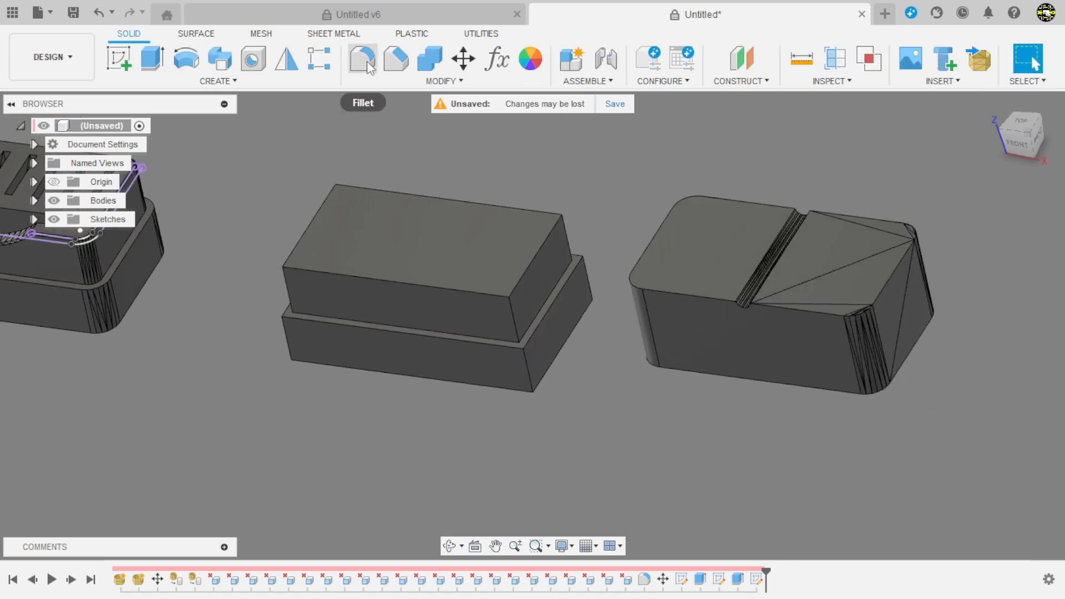
{"action": "left_click", "coordinate": [363, 59]}
{"action": "scroll", "coordinate": [499, 334], "scroll_direction": "up", "scroll_amount": 3}
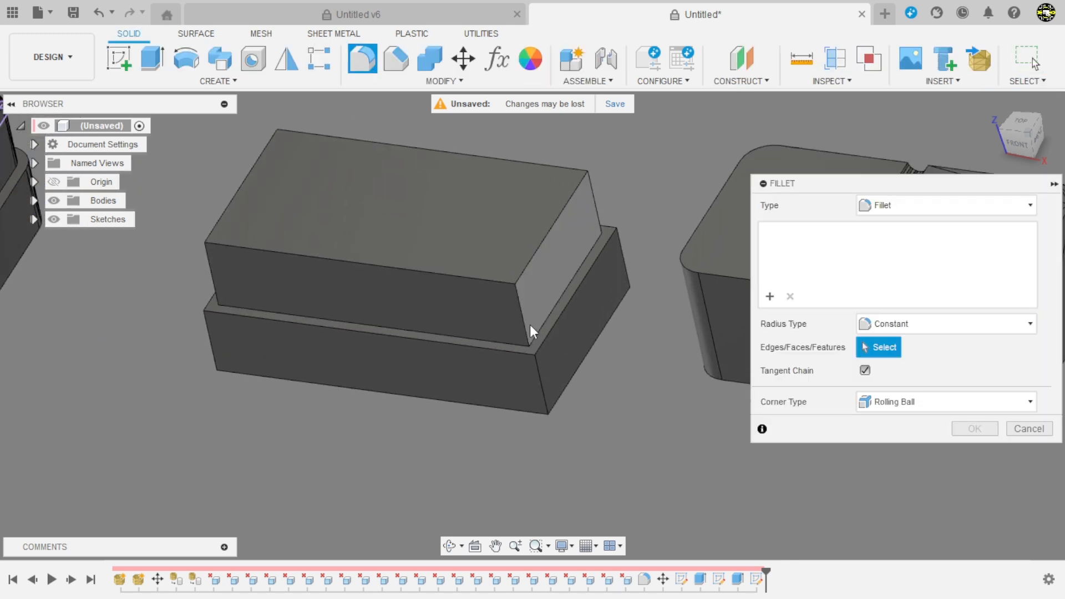
{"action": "left_click", "coordinate": [521, 317]}
{"action": "left_click", "coordinate": [598, 208]}
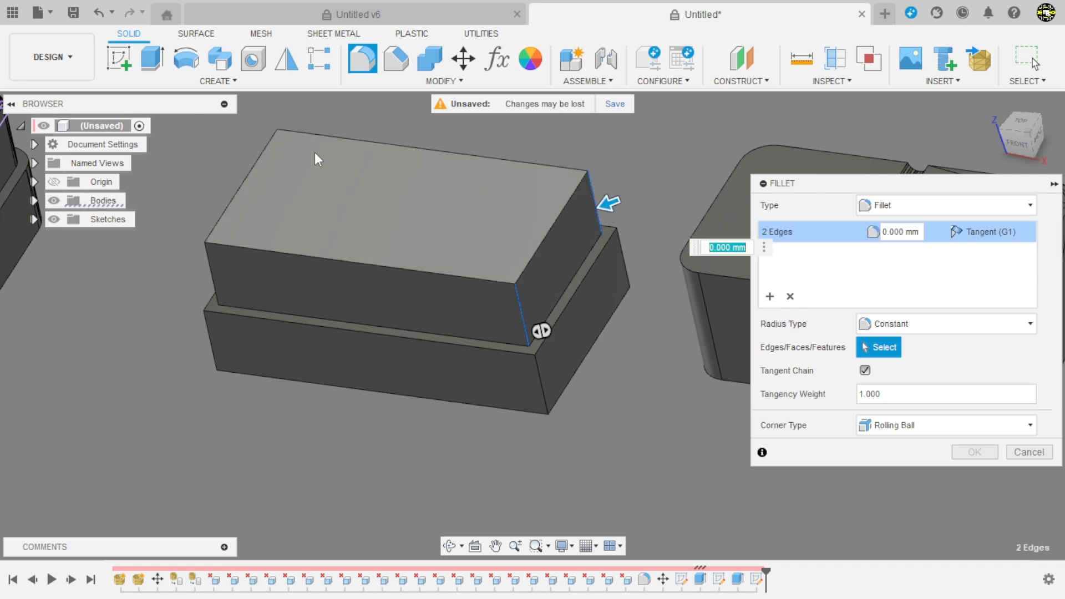
{"action": "left_click", "coordinate": [282, 142]}
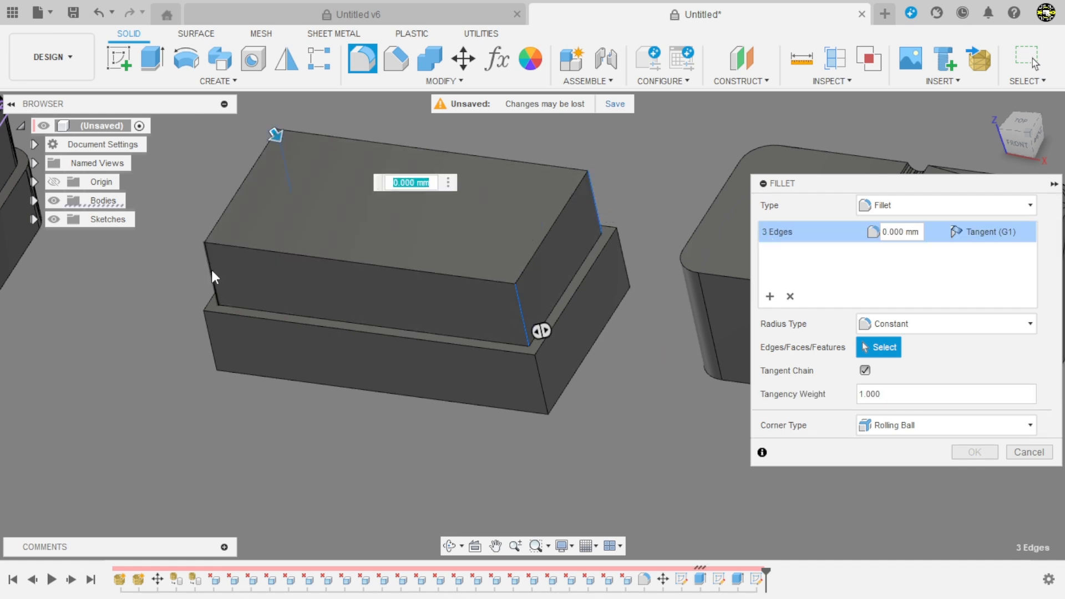
{"action": "left_click", "coordinate": [212, 270]}
{"action": "type", "text": "2,4"}
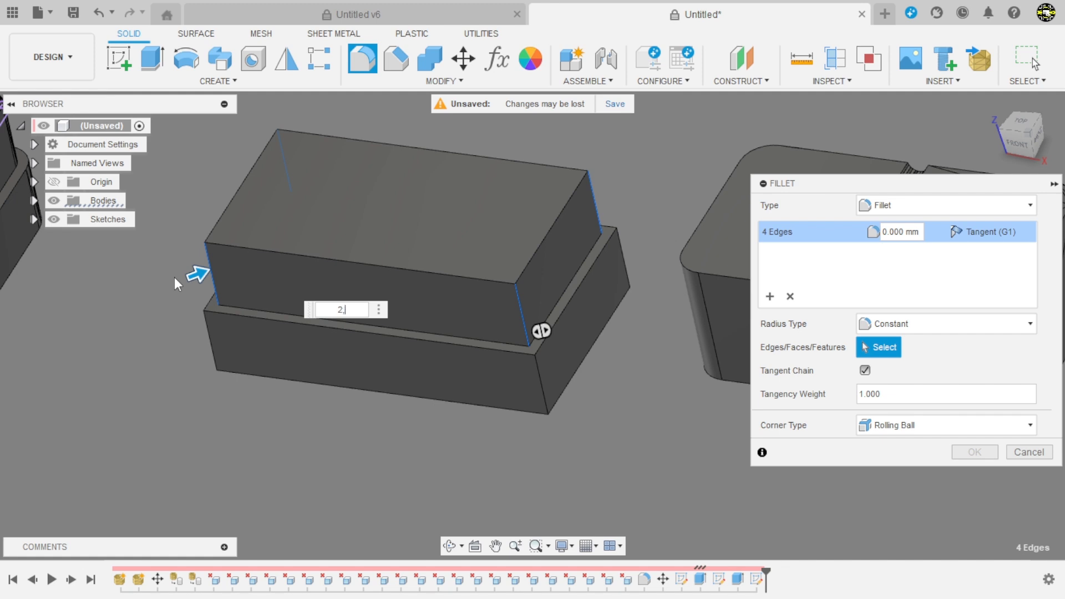
Add the four vertical corner edges of the lower step as a second fillet set with a 4 mm radius and apply the fillet
{"action": "left_click", "coordinate": [769, 297]}
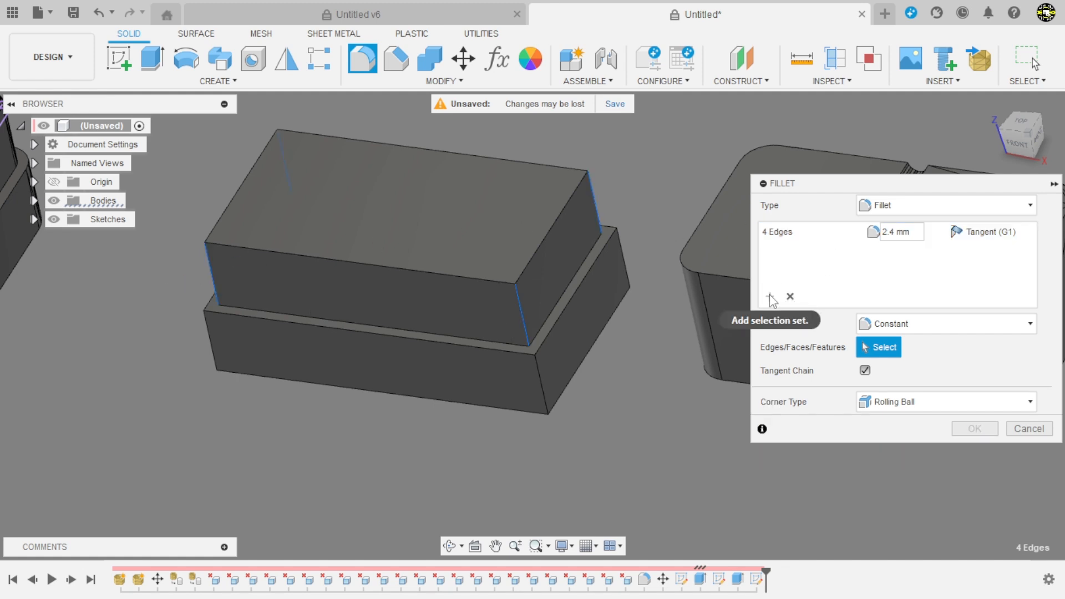
{"action": "left_click", "coordinate": [628, 262]}
{"action": "left_click", "coordinate": [541, 383]}
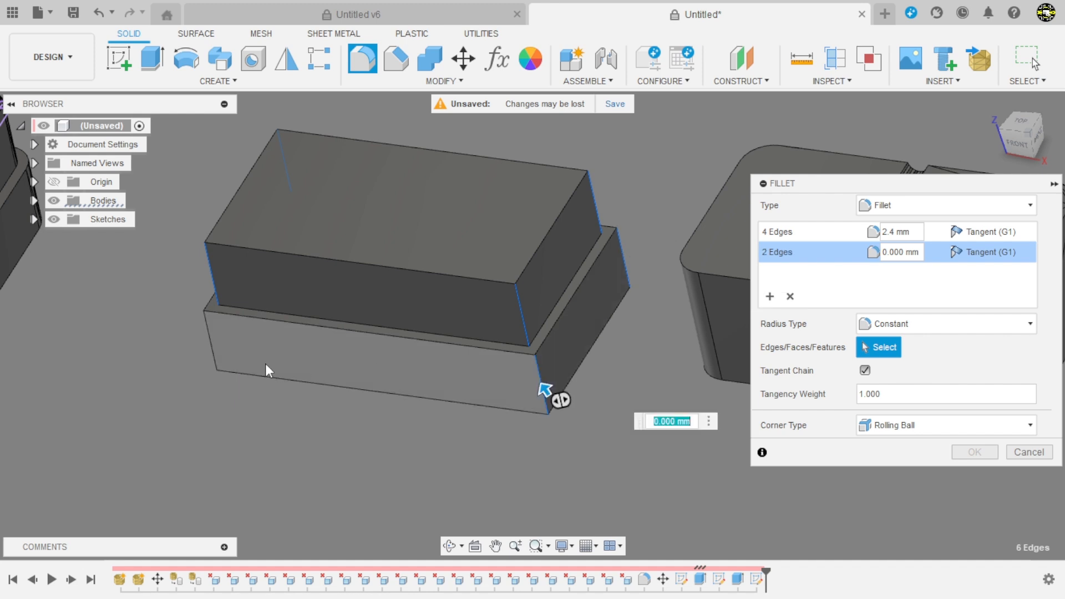
{"action": "left_click", "coordinate": [214, 355]}
{"action": "middle_click_drag", "start_coordinate": [277, 211], "coordinate": [369, 268], "text": "shift"}
{"action": "left_click", "coordinate": [85, 237]}
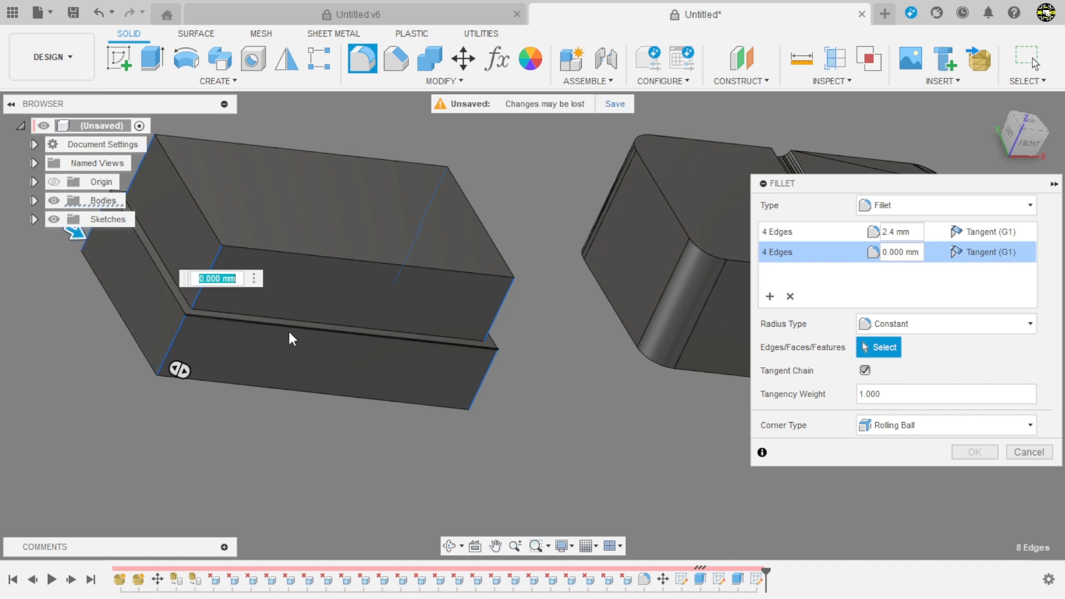
{"action": "scroll", "coordinate": [288, 328], "scroll_direction": "down", "scroll_amount": 2}
{"action": "type", "text": "4"}
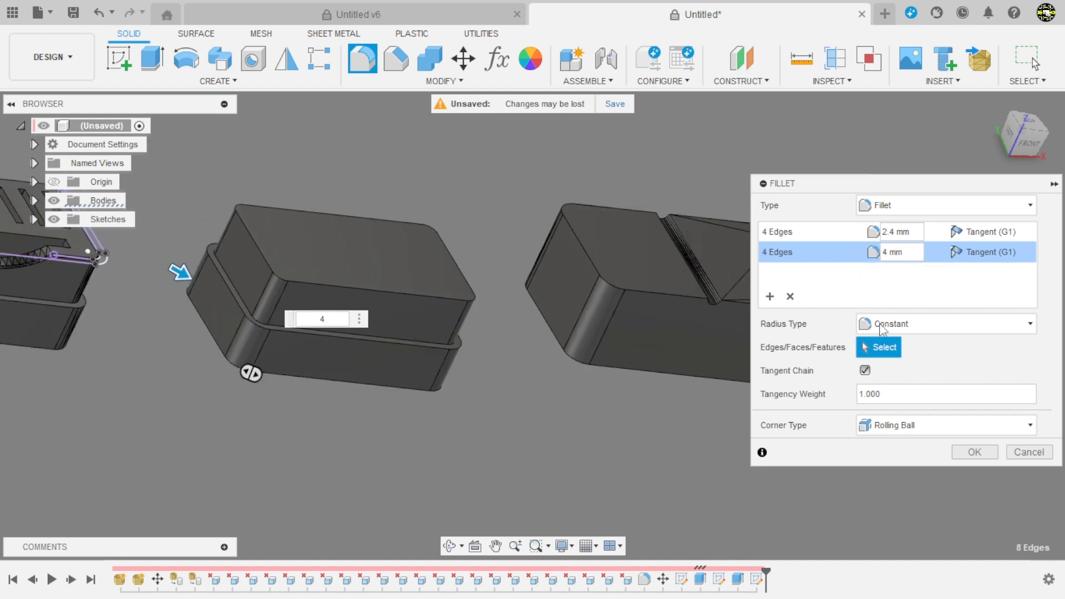
{"action": "left_click", "coordinate": [975, 453]}
Measure the length of a narrow card slot on the original base between its two end faces
{"action": "middle_click_drag", "start_coordinate": [439, 347], "coordinate": [416, 395], "text": "shift"}
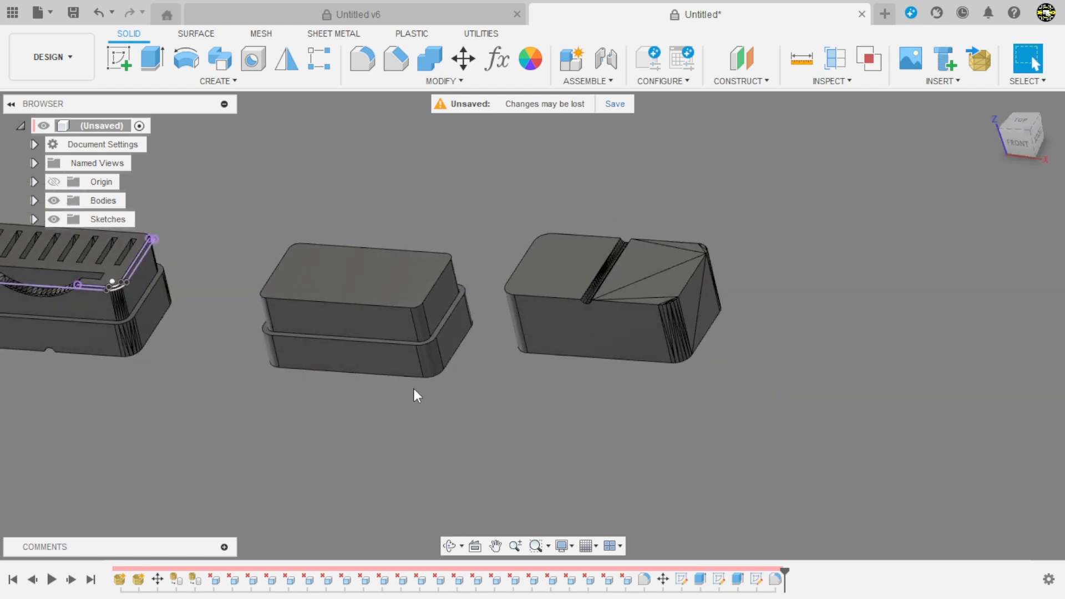
{"action": "scroll", "coordinate": [555, 395], "scroll_direction": "down", "scroll_amount": 3}
{"action": "scroll", "coordinate": [222, 322], "scroll_direction": "up", "scroll_amount": 5}
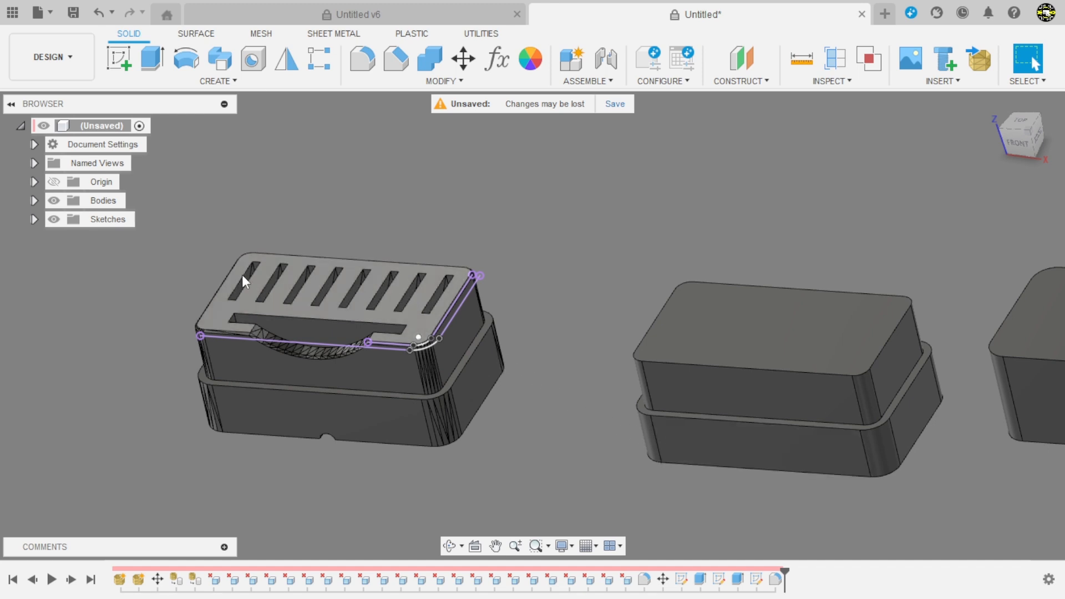
{"action": "scroll", "coordinate": [207, 261], "scroll_direction": "up", "scroll_amount": 3}
{"action": "middle_click_drag", "start_coordinate": [207, 261], "coordinate": [254, 252], "text": "shift"}
{"action": "left_click", "coordinate": [802, 58]}
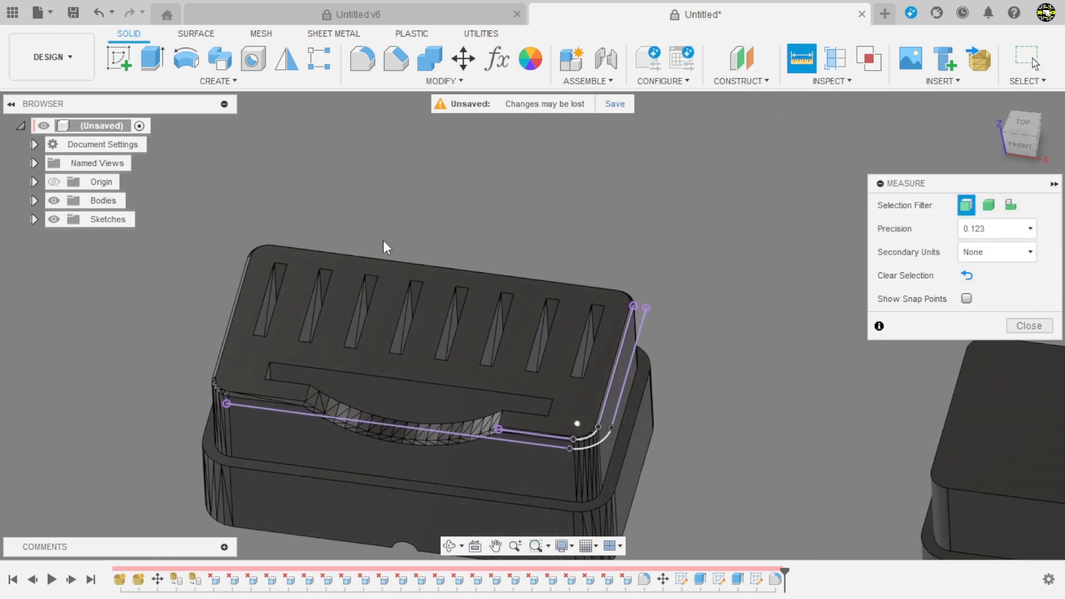
{"action": "scroll", "coordinate": [411, 325], "scroll_direction": "up", "scroll_amount": 5}
{"action": "scroll", "coordinate": [444, 294], "scroll_direction": "down", "scroll_amount": 2}
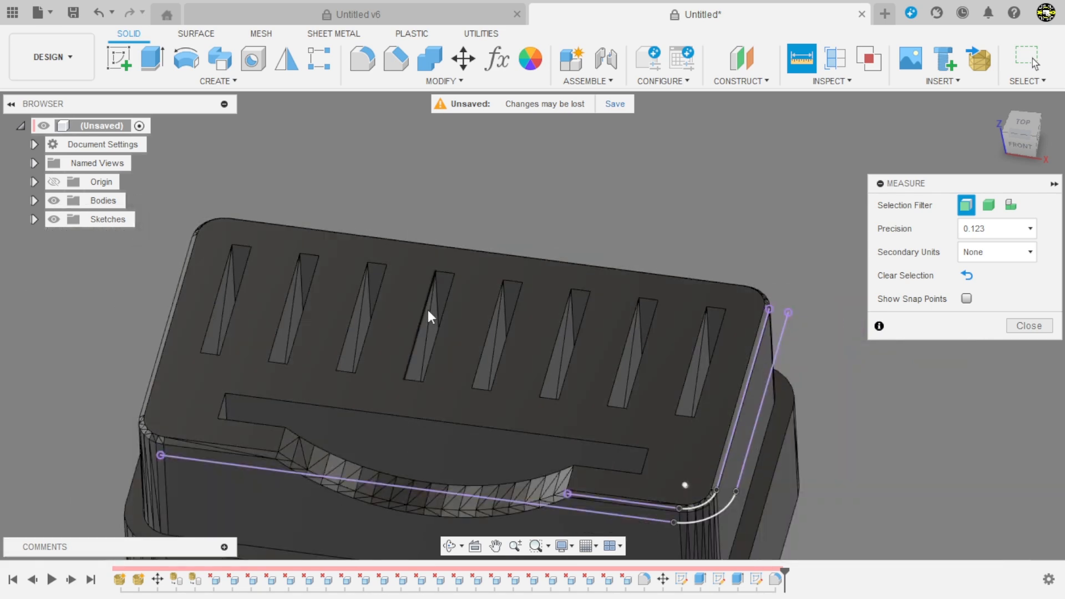
{"action": "scroll", "coordinate": [430, 308], "scroll_direction": "up", "scroll_amount": 4}
{"action": "left_click", "coordinate": [466, 275]}
{"action": "middle_click_drag", "start_coordinate": [490, 245], "coordinate": [468, 412], "text": "shift"}
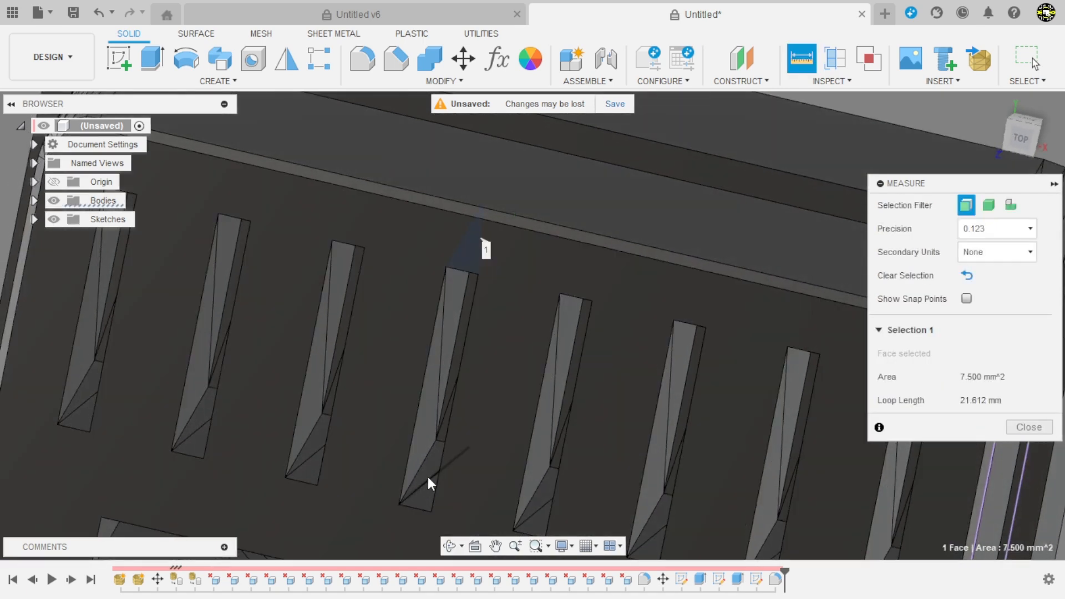
{"action": "left_click", "coordinate": [428, 471]}
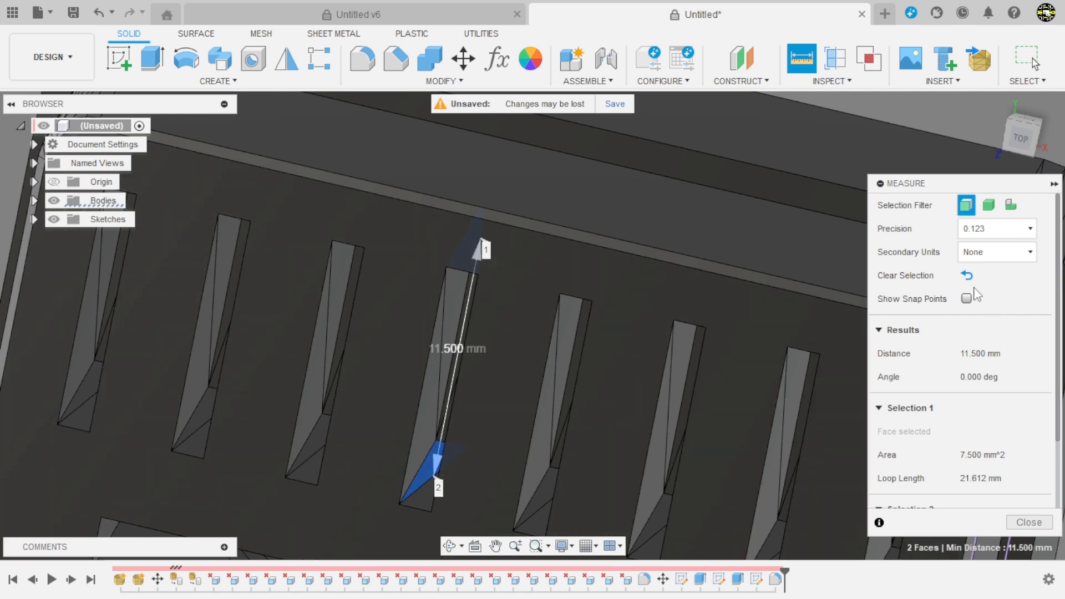
Clear the selection and measure the card slot's width between its two side faces
{"action": "left_click", "coordinate": [967, 275]}
{"action": "middle_click_drag", "start_coordinate": [660, 347], "coordinate": [550, 321], "text": "shift"}
{"action": "left_click", "coordinate": [437, 327]}
{"action": "left_click", "coordinate": [441, 280]}
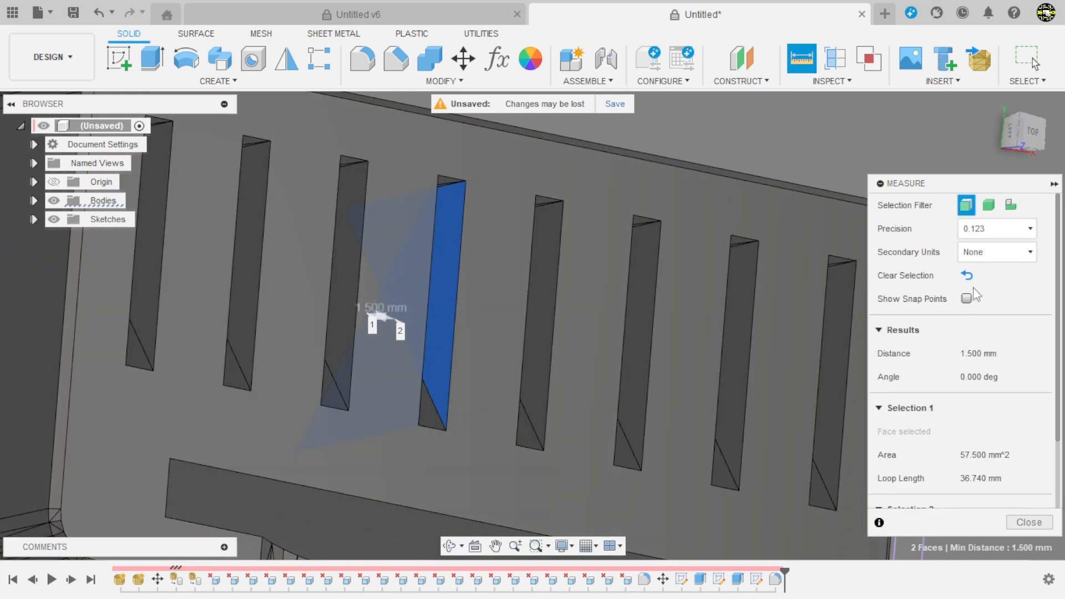
Clear the selection and measure the slot's depth from the original base's top face to the slot floor
{"action": "left_click", "coordinate": [967, 275]}
{"action": "middle_click_drag", "start_coordinate": [492, 339], "coordinate": [439, 316], "text": "shift"}
{"action": "left_click", "coordinate": [439, 318]}
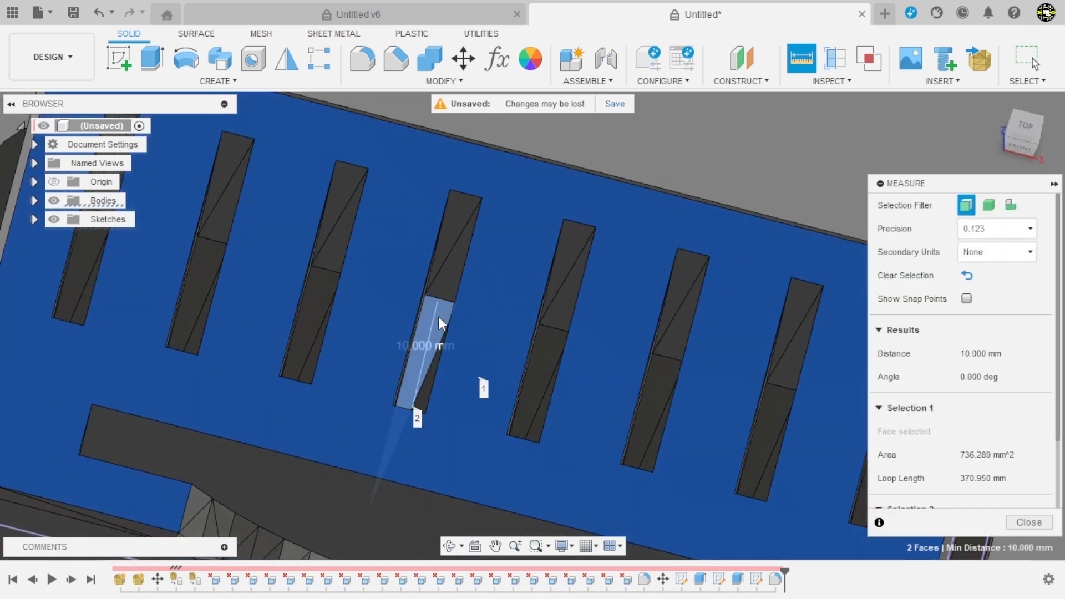
{"action": "left_click", "coordinate": [1029, 522]}
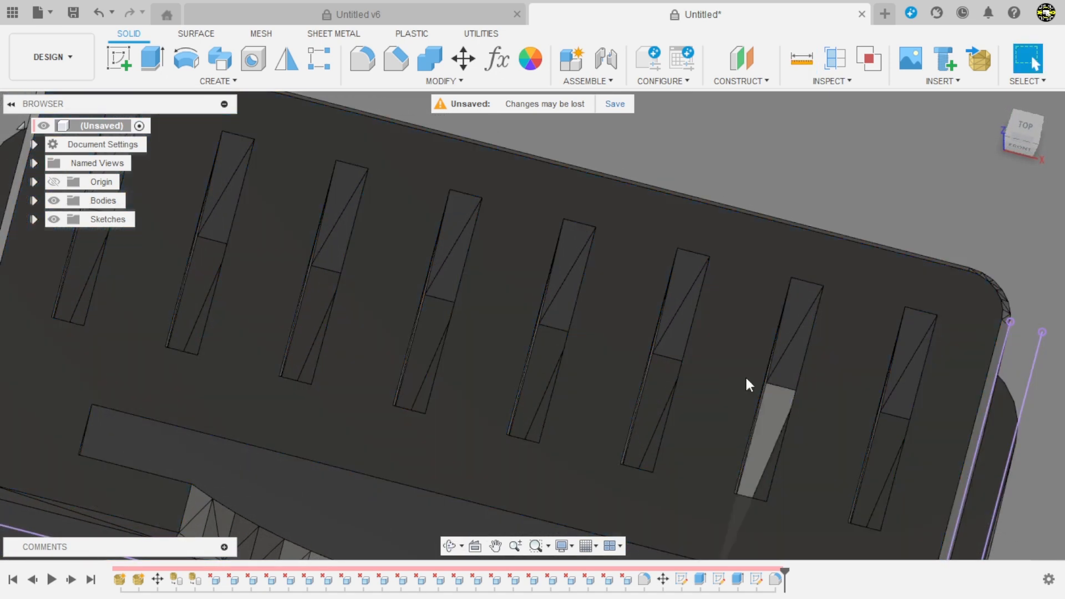
Start a new sketch on the top face of the rounded stepped block
{"action": "scroll", "coordinate": [383, 244], "scroll_direction": "down", "scroll_amount": 5}
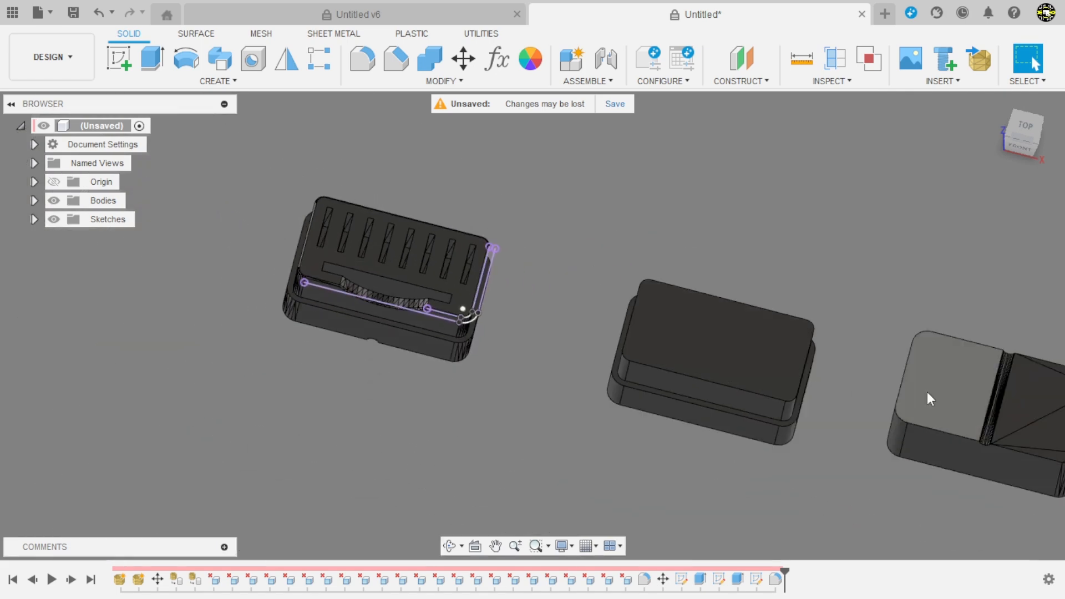
{"action": "scroll", "coordinate": [865, 378], "scroll_direction": "up", "scroll_amount": 3}
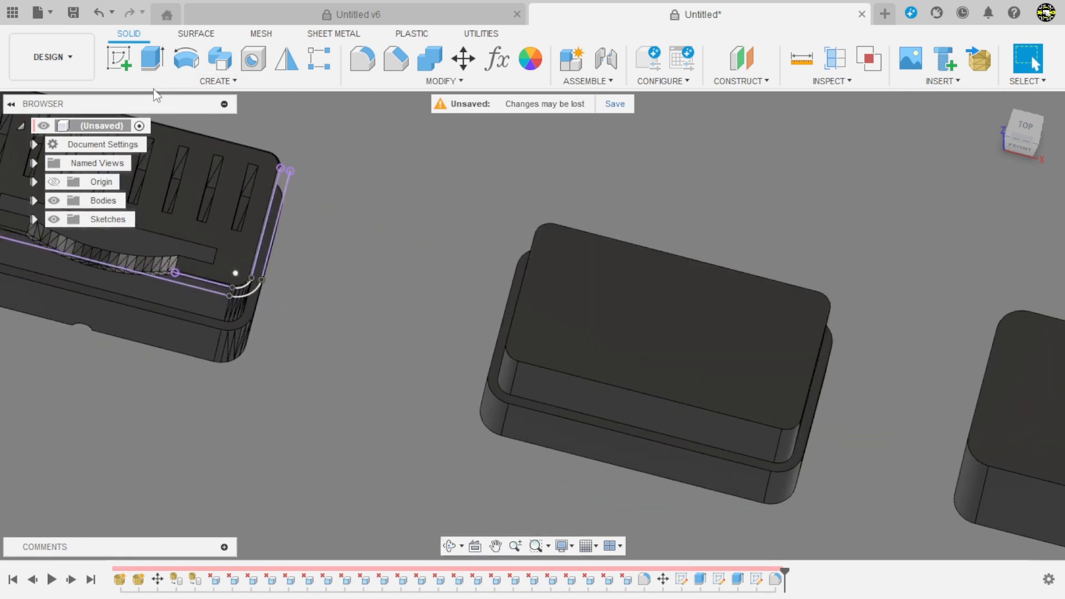
{"action": "left_click", "coordinate": [119, 58]}
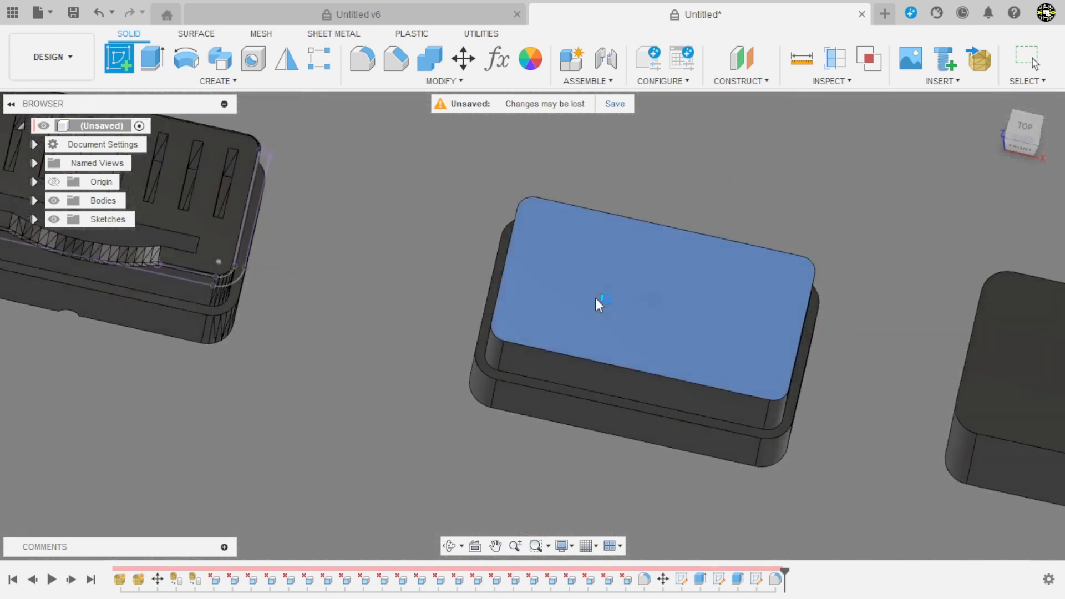
{"action": "left_click", "coordinate": [595, 298]}
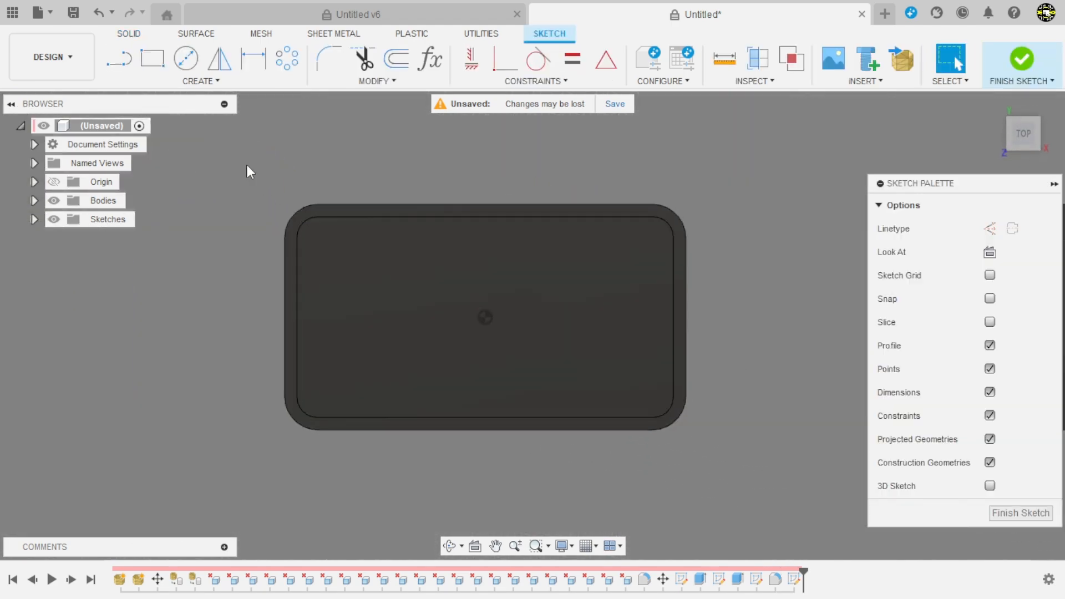
Draw a center rectangle 1.5 mm wide by 11.5 mm long on the upper half of the face and shift it slightly toward the middle
{"action": "left_click", "coordinate": [154, 59]}
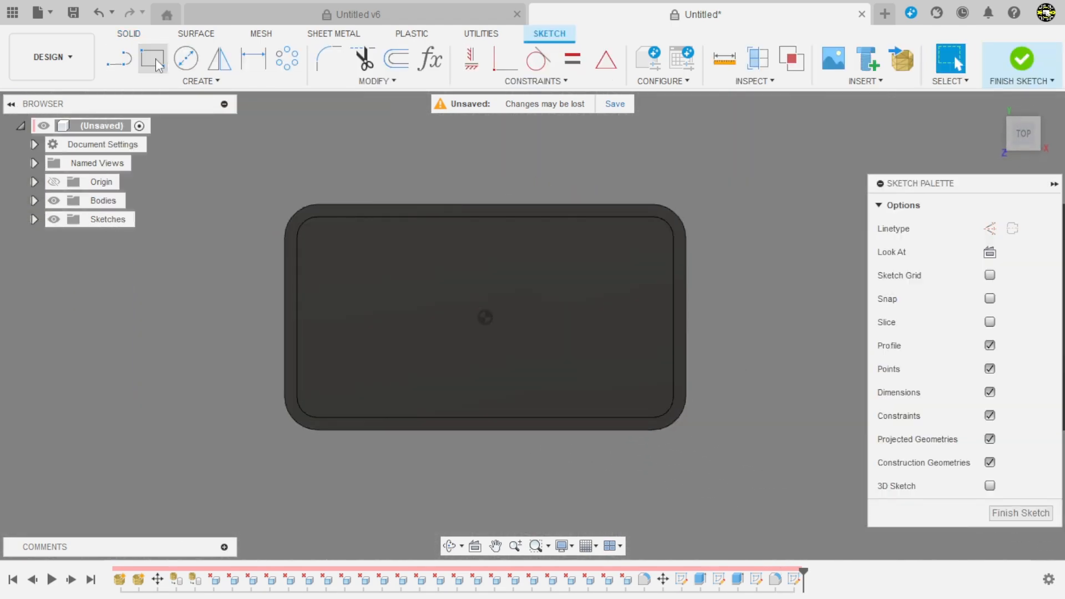
{"action": "left_click", "coordinate": [1034, 228]}
{"action": "scroll", "coordinate": [444, 265], "scroll_direction": "up", "scroll_amount": 2}
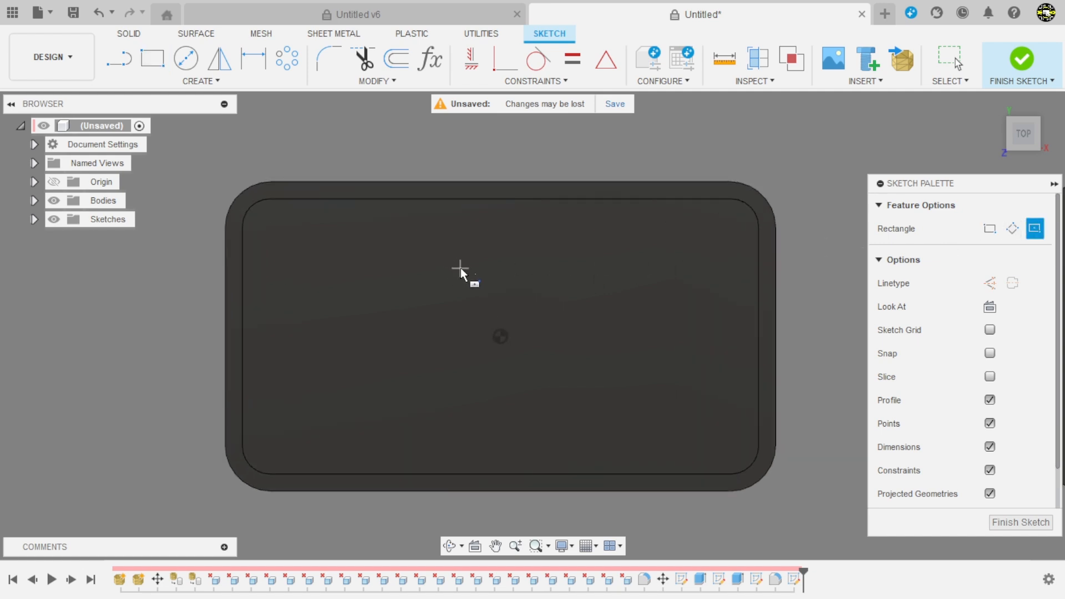
{"action": "left_click", "coordinate": [468, 270]}
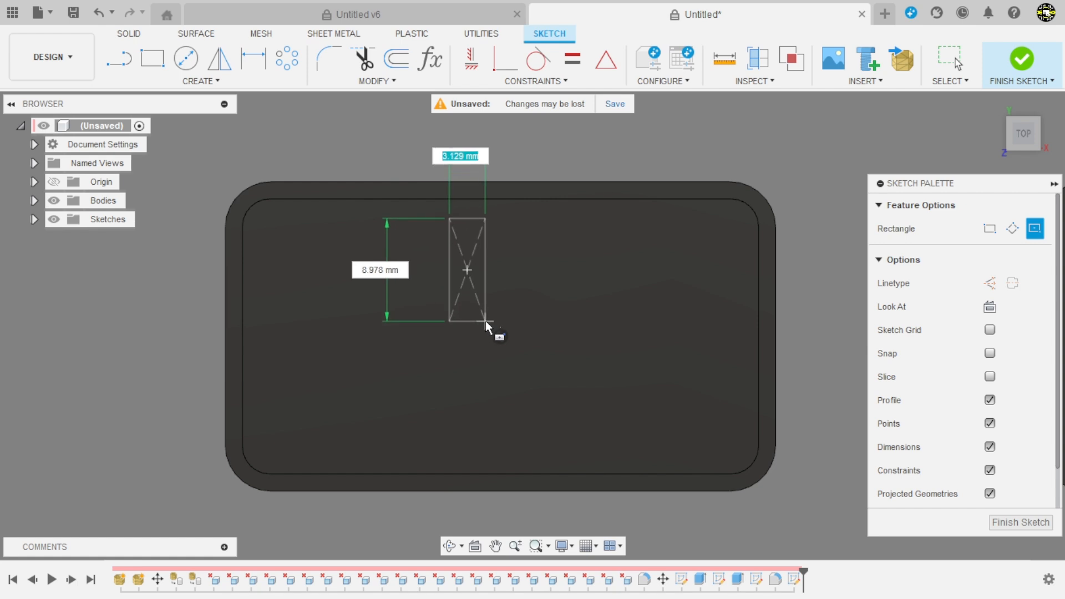
{"action": "type", "text": "1,5"}
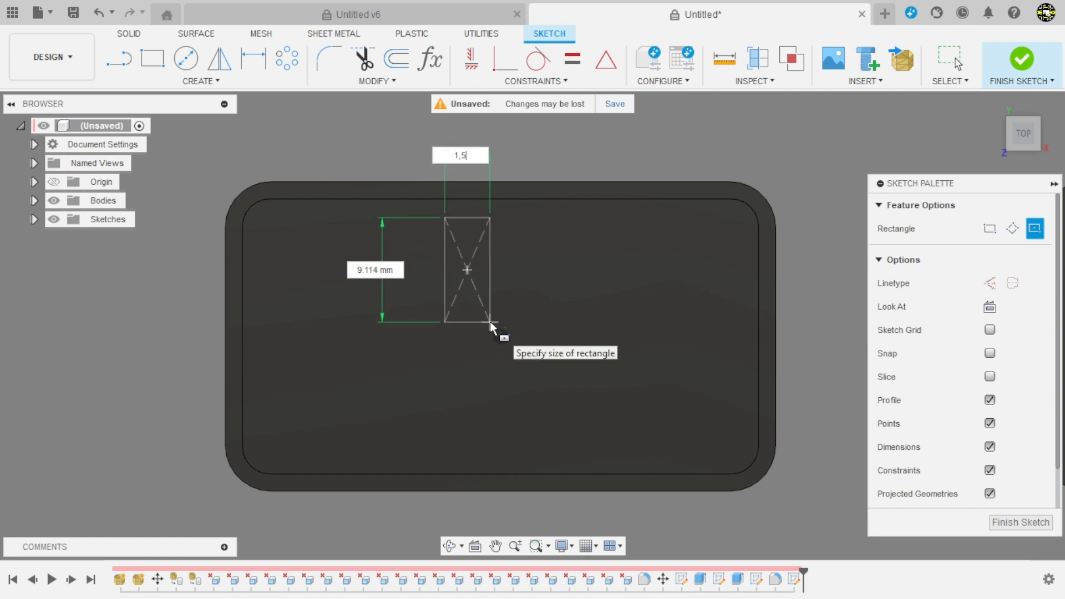
{"action": "key", "text": "Tab"}
{"action": "type", "text": "11"}
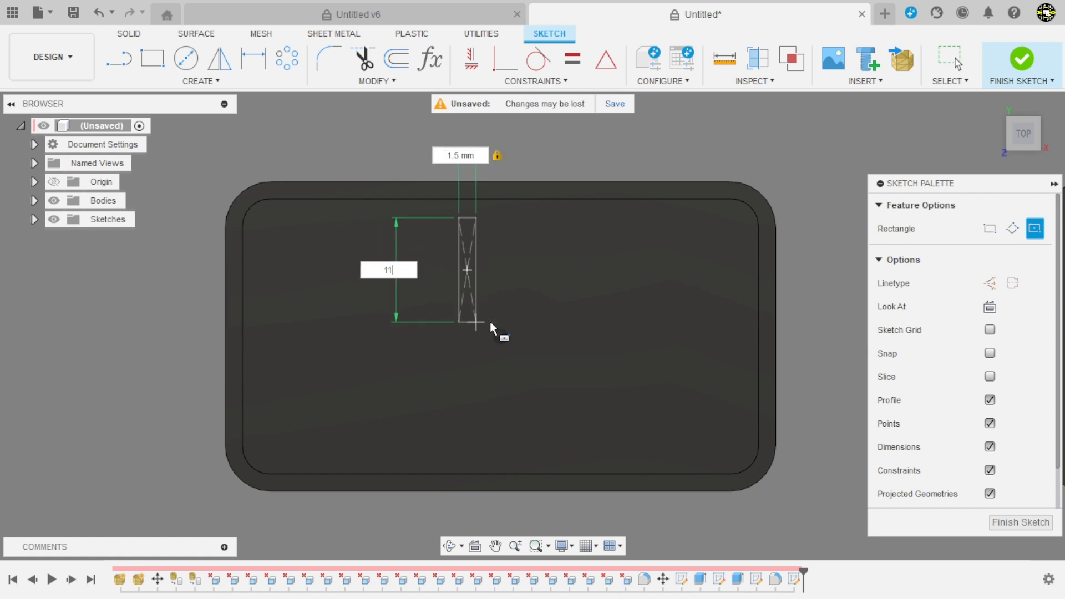
{"action": "type", "text": ",5"}
{"action": "key", "text": "Return"}
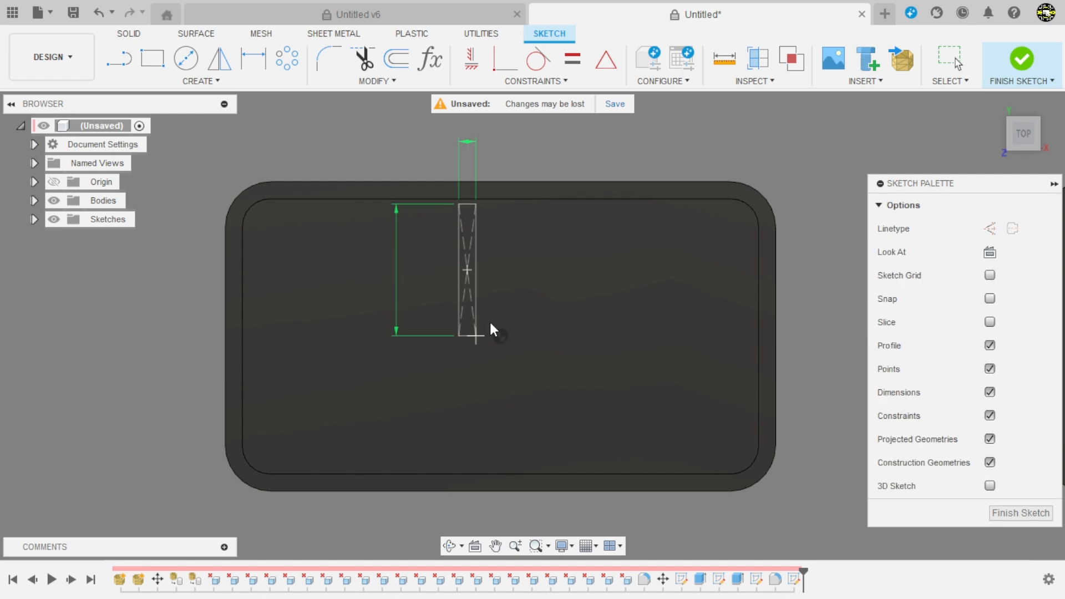
{"action": "scroll", "coordinate": [488, 322], "scroll_direction": "up", "scroll_amount": 2}
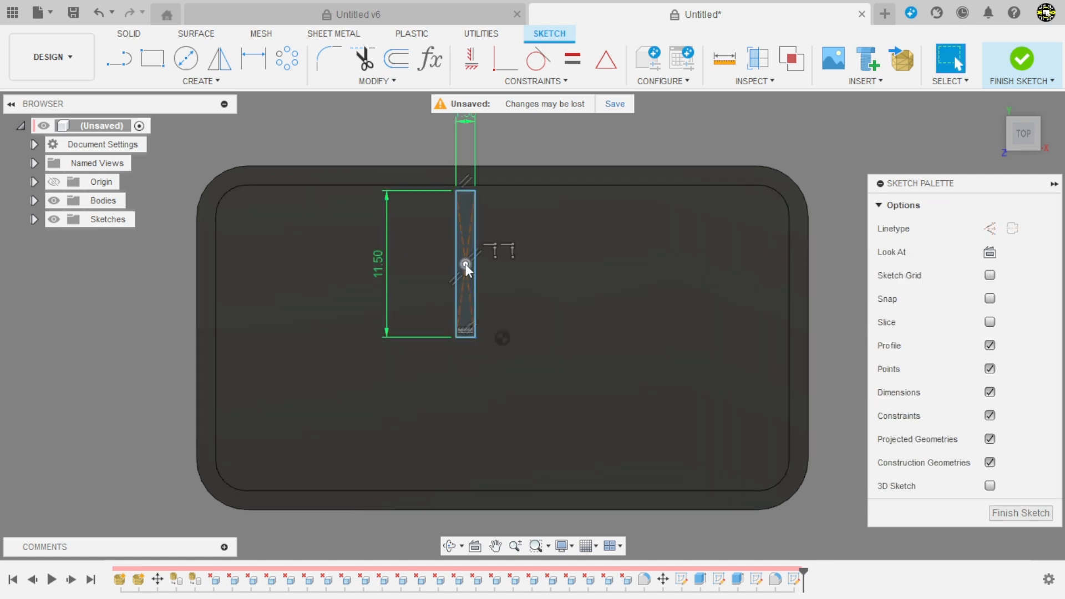
{"action": "left_click_drag", "start_coordinate": [465, 260], "coordinate": [465, 292]}
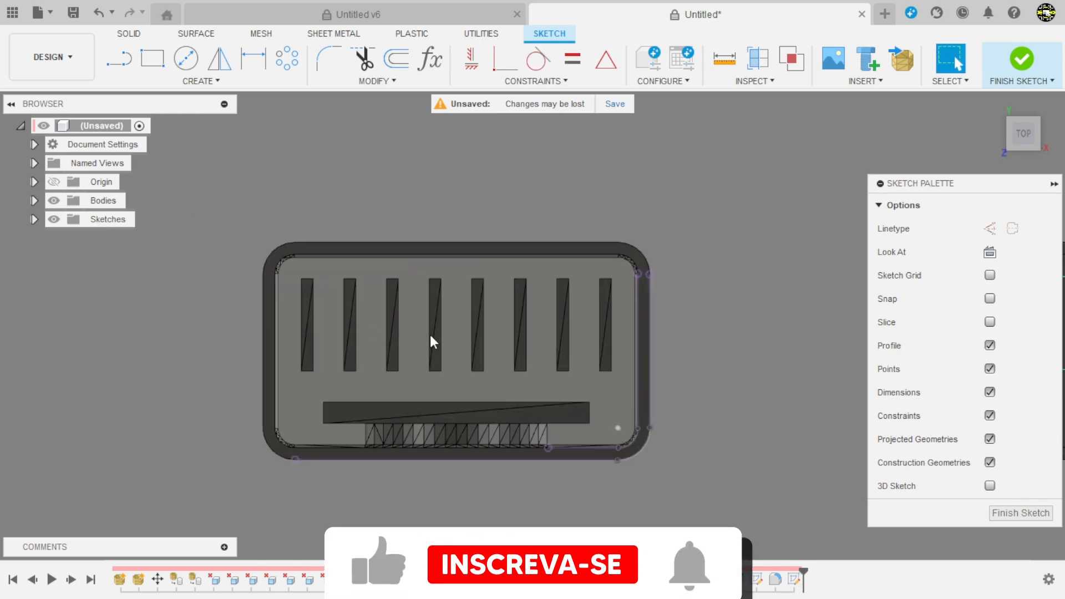
Finish the sketch and measure the distance from a card slot's end face to the upper block's nearby long side face on the original base
{"action": "middle_click_drag", "start_coordinate": [427, 340], "coordinate": [447, 292], "text": "shift"}
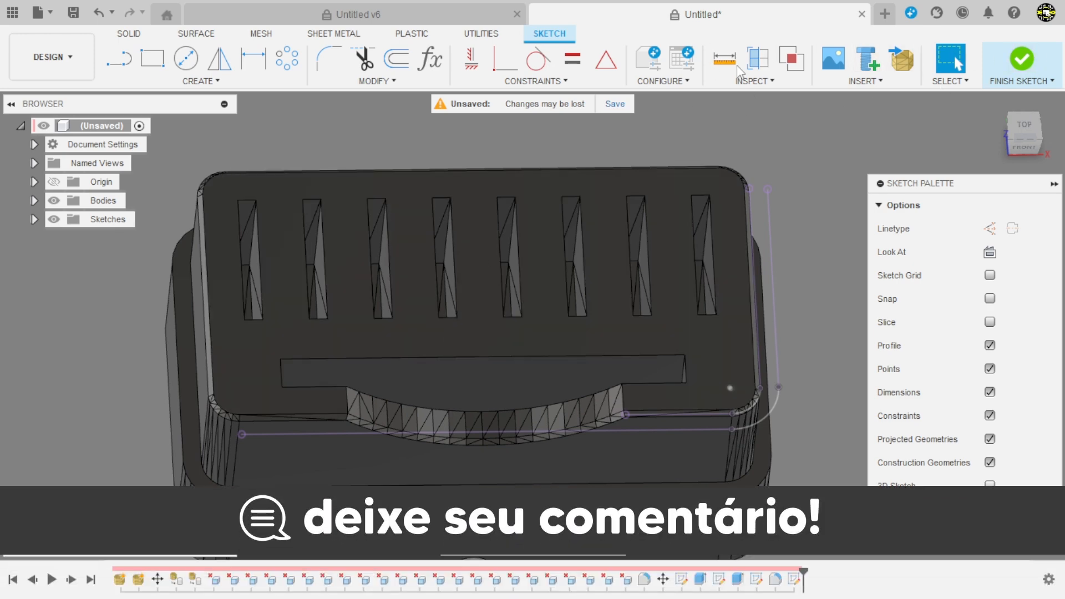
{"action": "left_click", "coordinate": [1022, 58]}
{"action": "scroll", "coordinate": [495, 295], "scroll_direction": "down", "scroll_amount": 3}
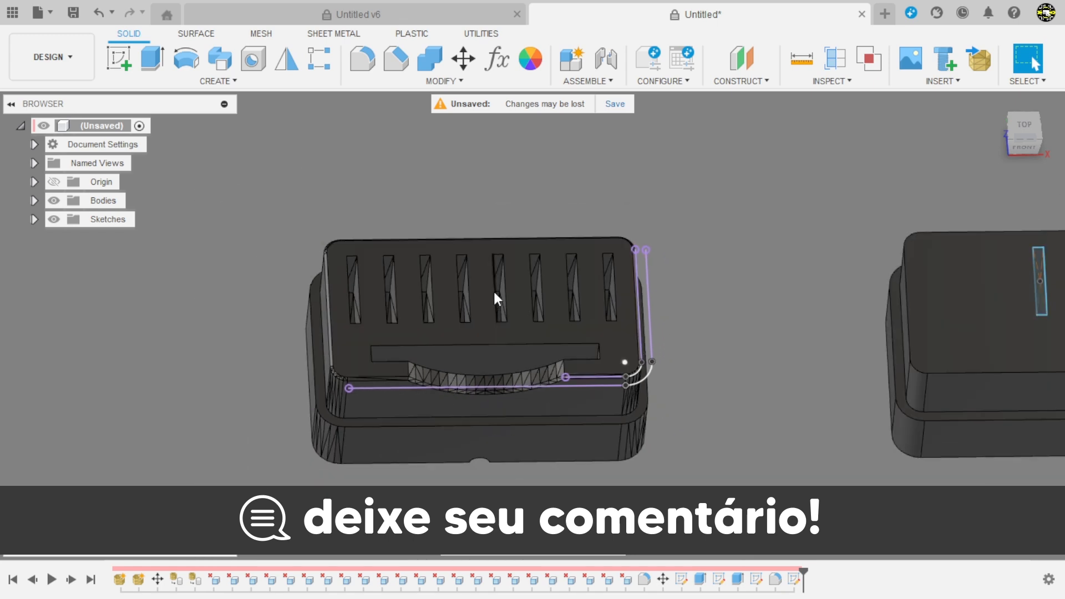
{"action": "scroll", "coordinate": [473, 210], "scroll_direction": "up", "scroll_amount": 3}
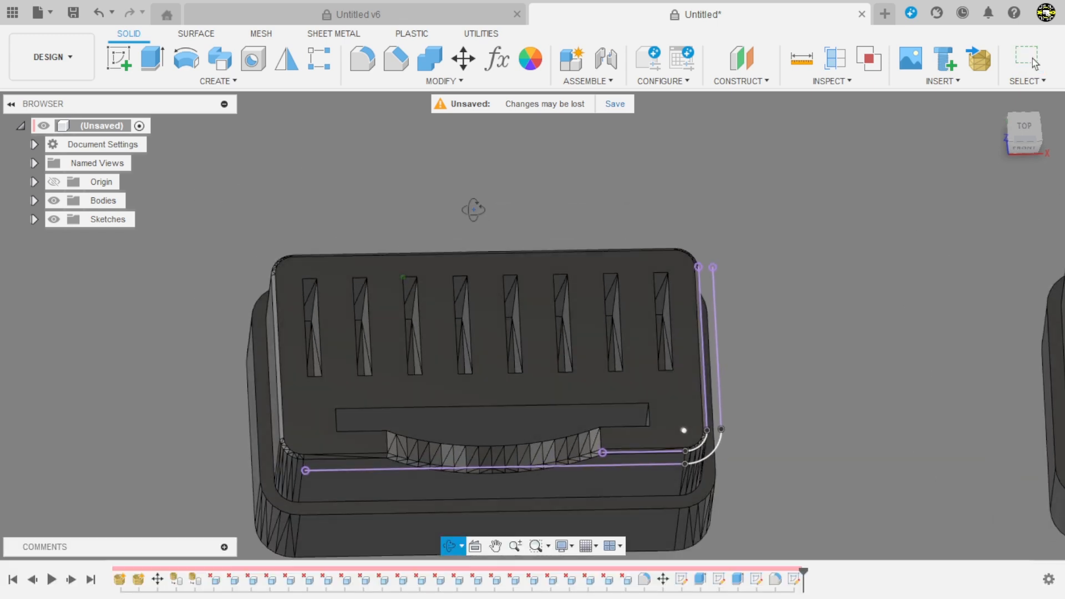
{"action": "left_click", "coordinate": [802, 58]}
{"action": "scroll", "coordinate": [485, 234], "scroll_direction": "up", "scroll_amount": 5}
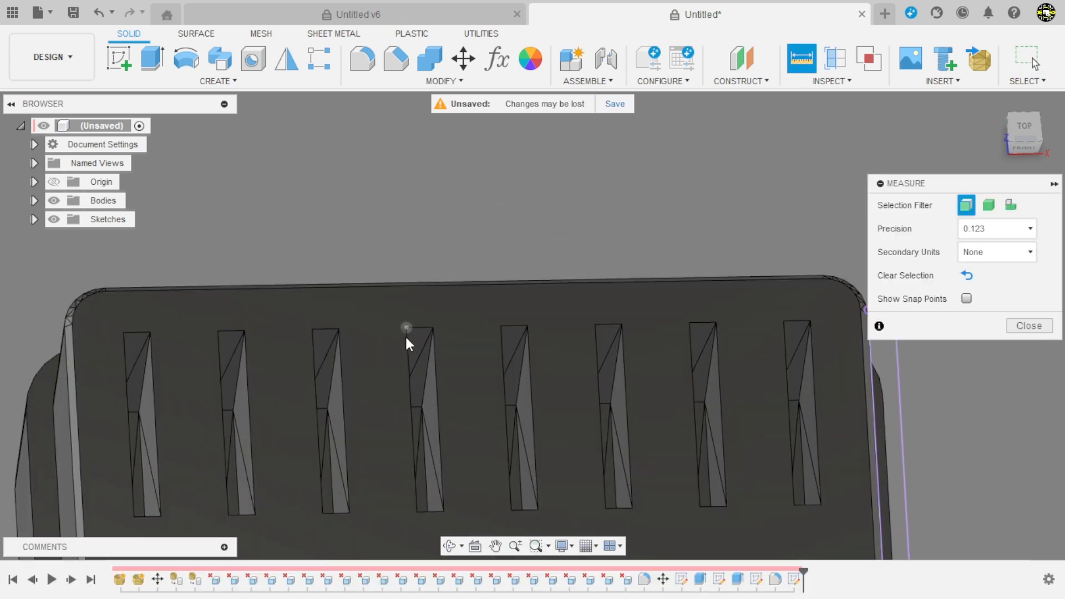
{"action": "left_click", "coordinate": [411, 341]}
{"action": "mouse_move", "coordinate": [432, 297]}
{"action": "middle_mouse_down", "text": "shift"}
{"action": "mouse_move", "coordinate": [459, 195]}
{"action": "mouse_move", "coordinate": [458, 284]}
{"action": "mouse_move", "coordinate": [431, 276]}
{"action": "middle_mouse_up", "text": "shift"}
{"action": "left_click", "coordinate": [422, 265]}
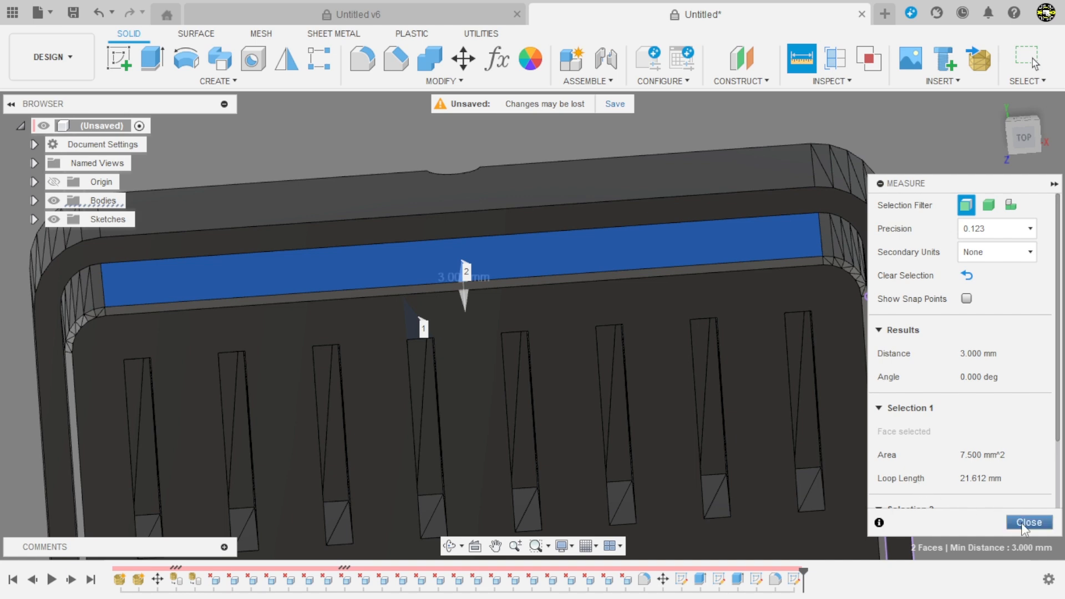
{"action": "left_click", "coordinate": [1023, 523]}
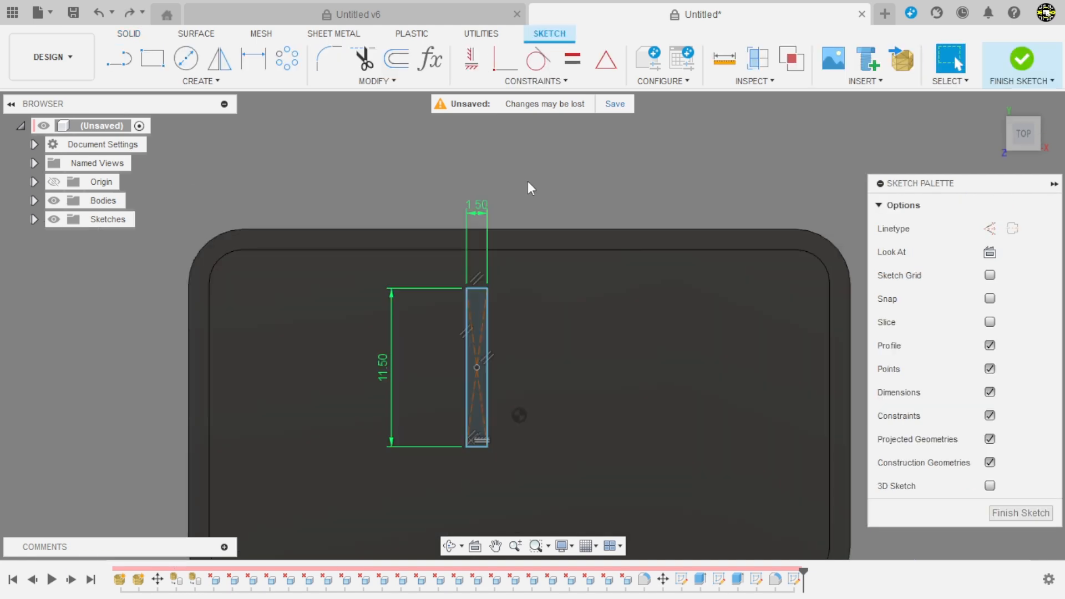
{"action": "key", "text": "d"}
{"action": "left_click", "coordinate": [477, 288]}
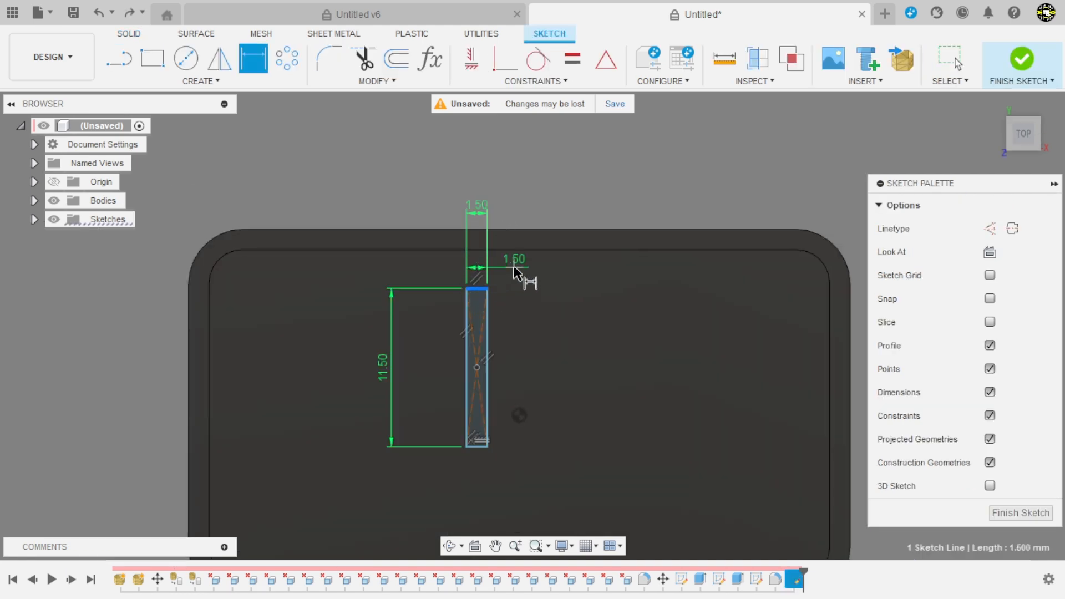
{"action": "scroll", "coordinate": [514, 267], "scroll_direction": "up", "scroll_amount": 2}
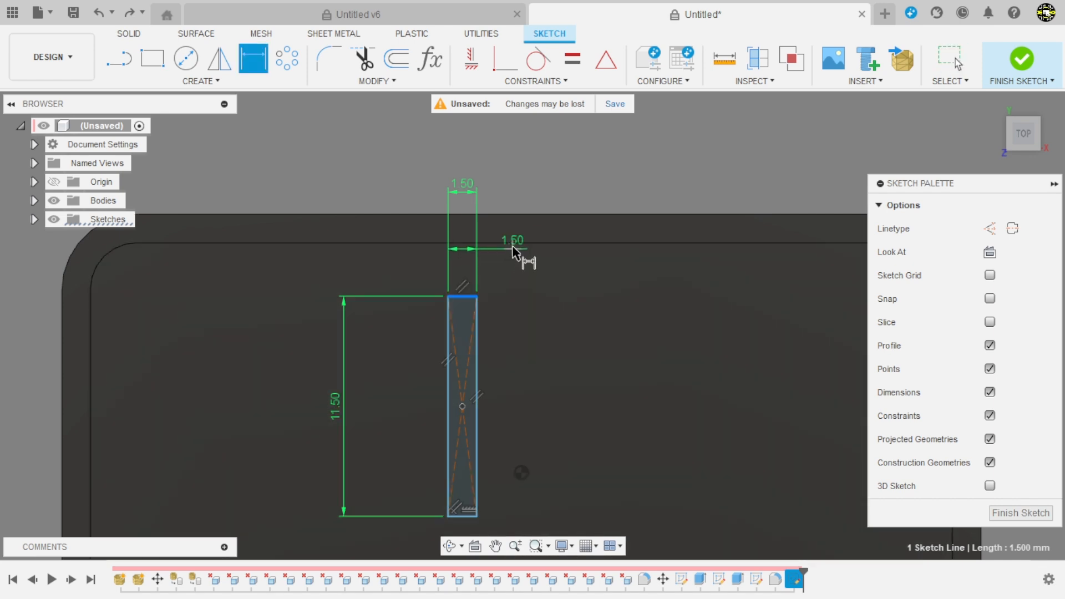
{"action": "key", "text": "Escape"}
Dimension the slot rectangle's short end edge 3 mm from the nearby straight long edge of the block's top face
{"action": "key", "text": "d"}
{"action": "left_click", "coordinate": [515, 243]}
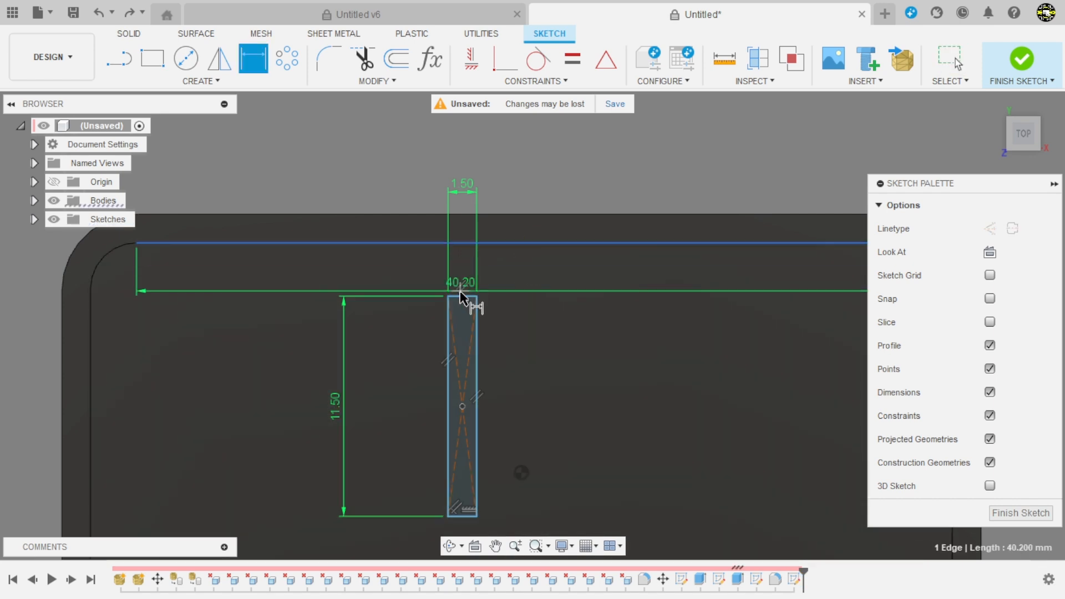
{"action": "left_click", "coordinate": [461, 297]}
{"action": "left_click", "coordinate": [538, 277]}
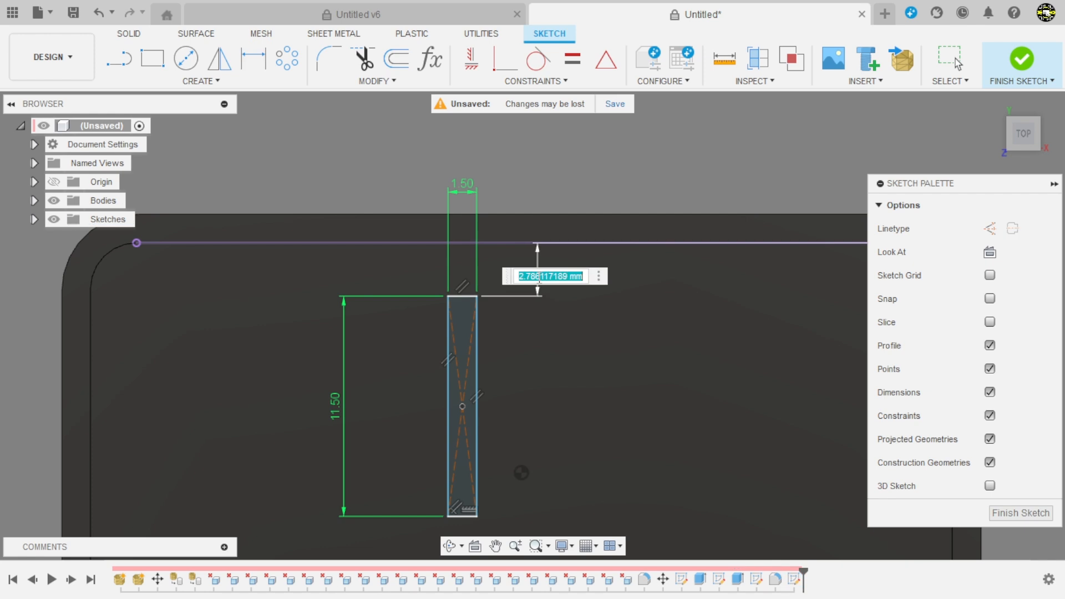
{"action": "type", "text": "3"}
{"action": "key", "text": "Return"}
{"action": "scroll", "coordinate": [539, 278], "scroll_direction": "down", "scroll_amount": 3}
{"action": "key", "text": "Escape"}
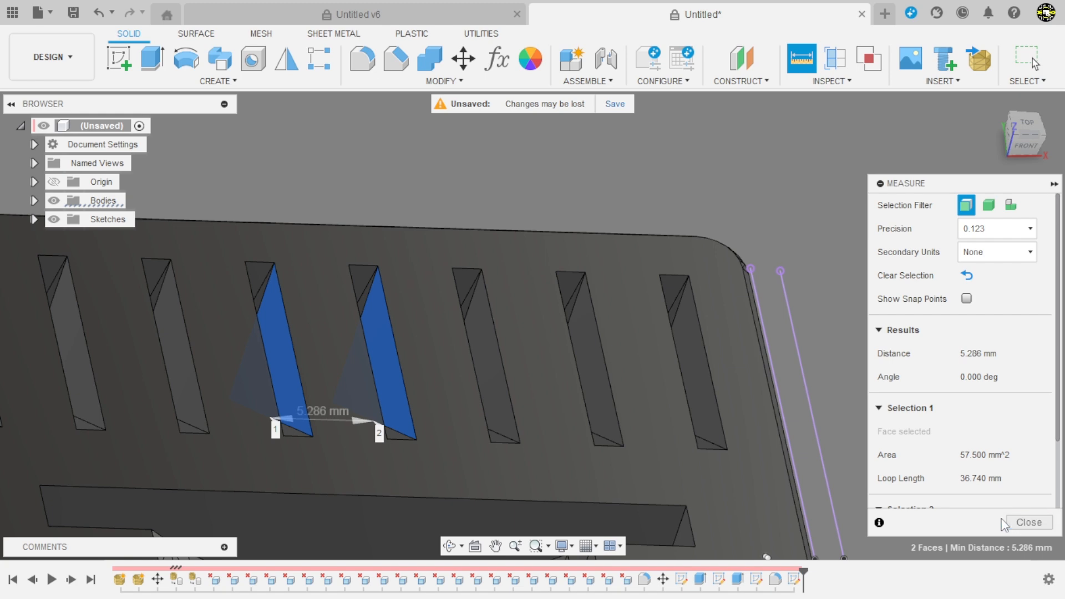
Complete the spacing measurement between matching side faces of two adjacent card slots on the original base and return to the remodeled block
{"action": "left_click", "coordinate": [1029, 523]}
{"action": "scroll", "coordinate": [543, 261], "scroll_direction": "down", "scroll_amount": 6}
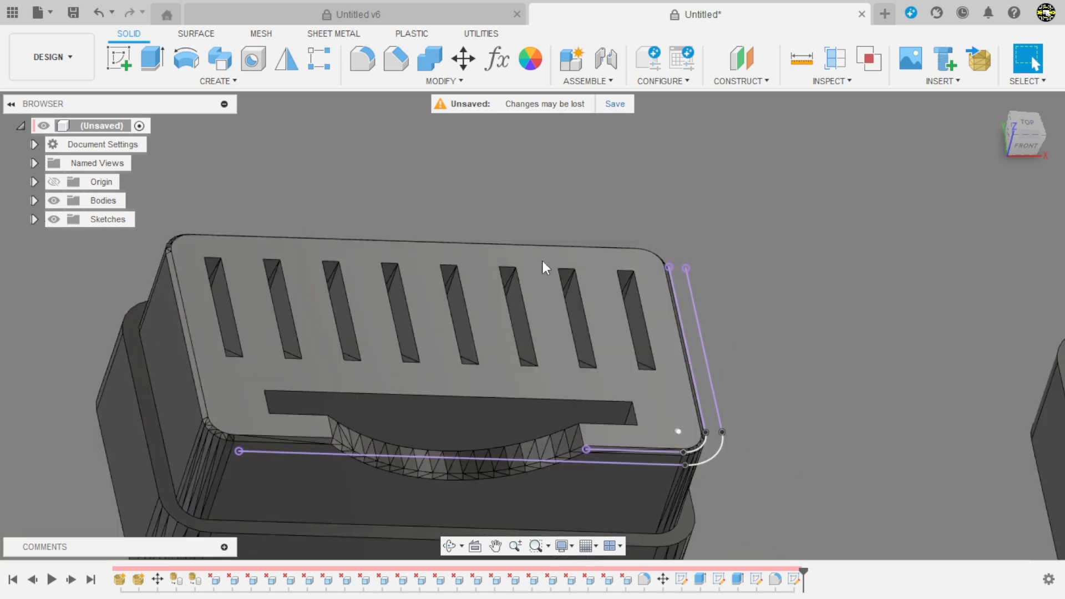
{"action": "scroll", "coordinate": [440, 307], "scroll_direction": "down", "scroll_amount": 2}
{"action": "scroll", "coordinate": [822, 309], "scroll_direction": "up", "scroll_amount": 5}
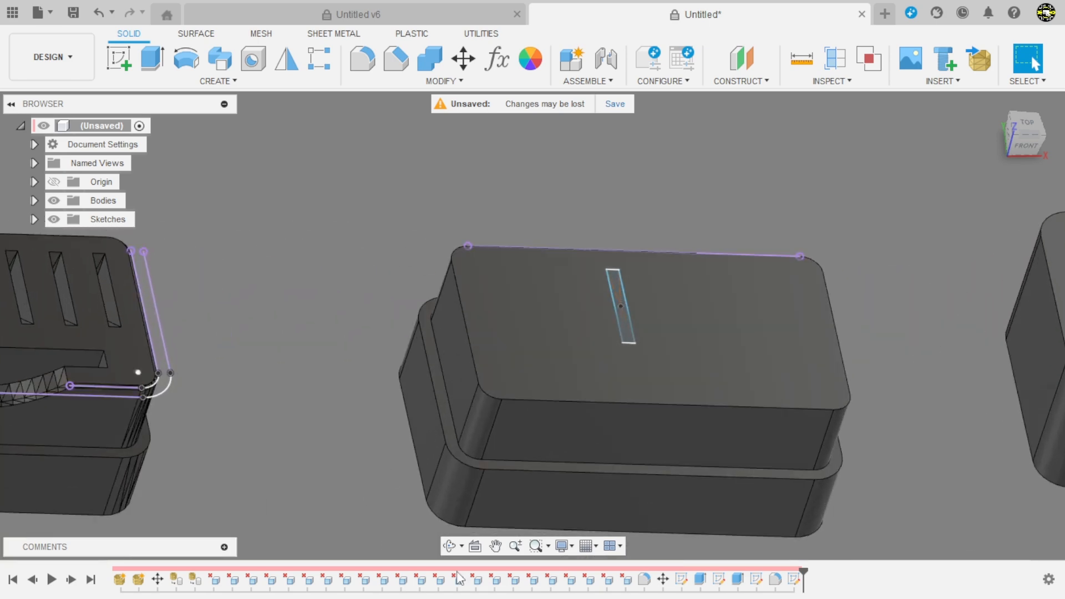
Reopen the slot sketch and draw a 5.286 mm horizontal construction line from the slot's centre towards the middle of the body
{"action": "double_click", "coordinate": [738, 580]}
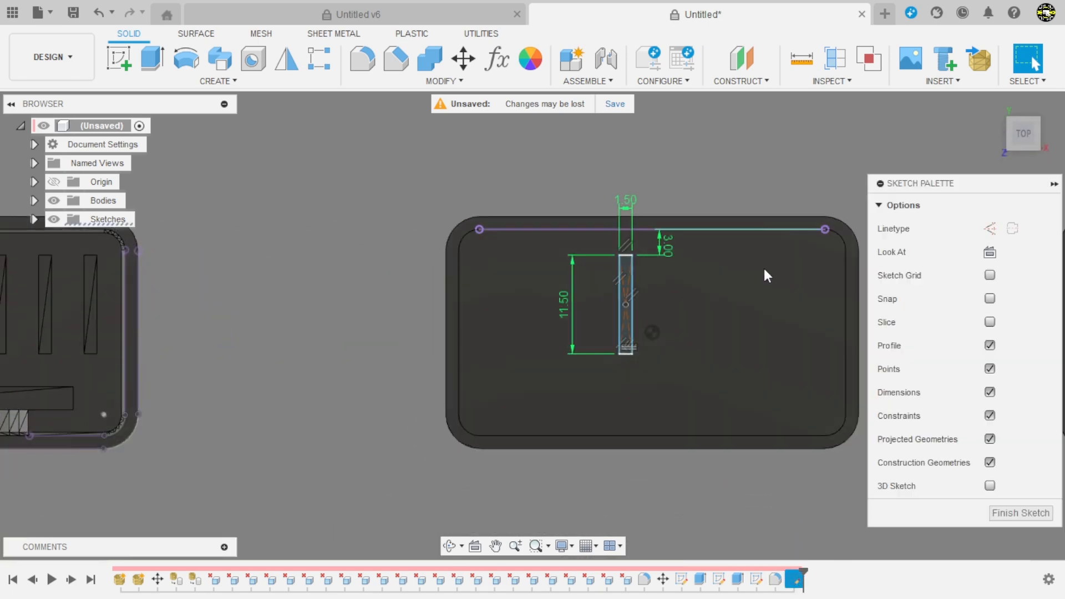
{"action": "scroll", "coordinate": [800, 276], "scroll_direction": "up", "scroll_amount": 2}
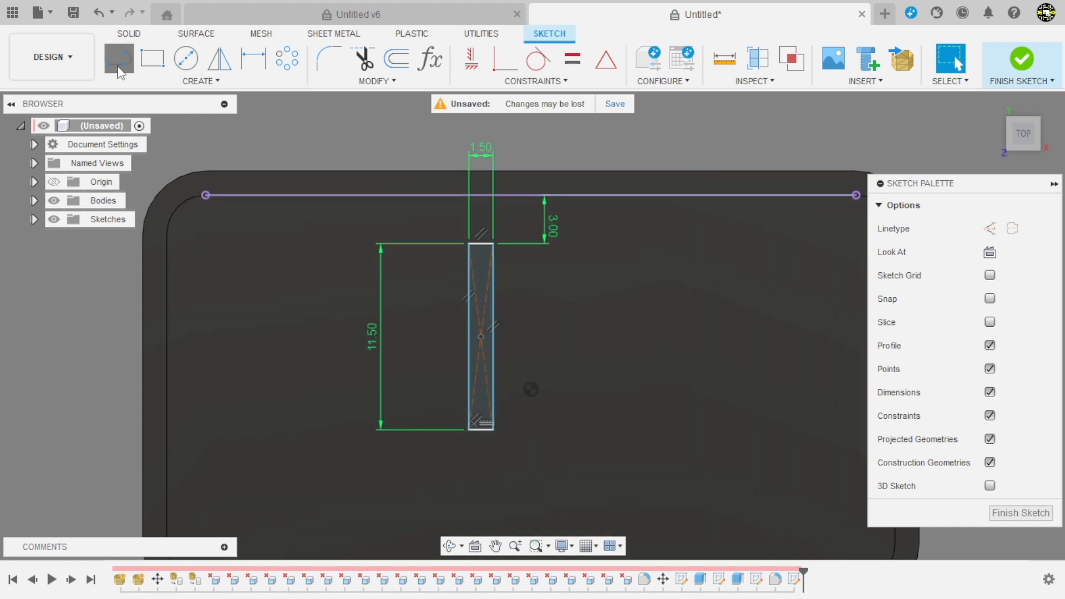
{"action": "left_click", "coordinate": [119, 66]}
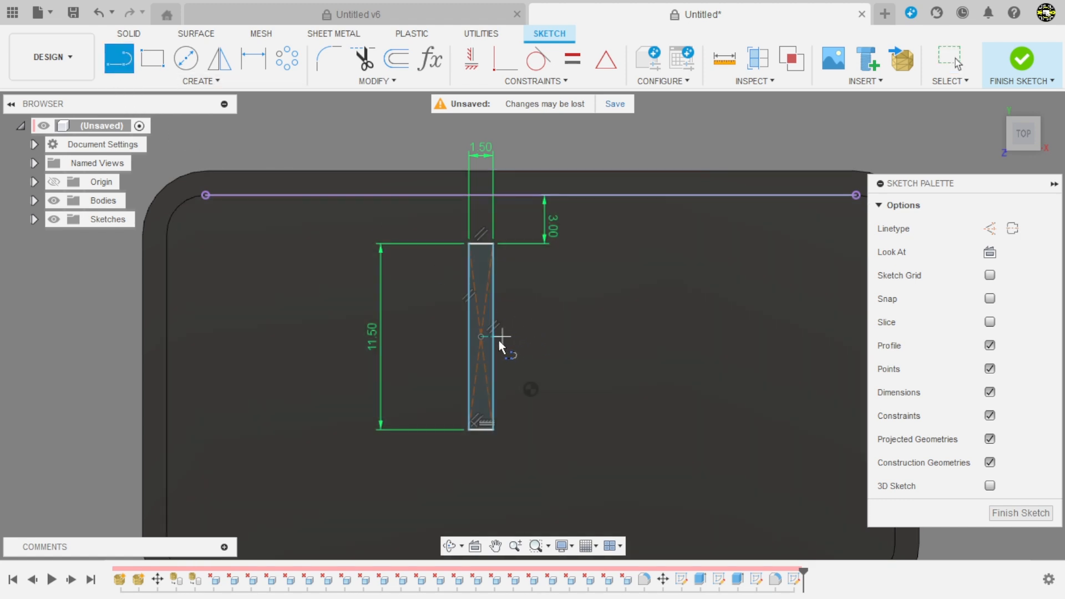
{"action": "left_click", "coordinate": [482, 338]}
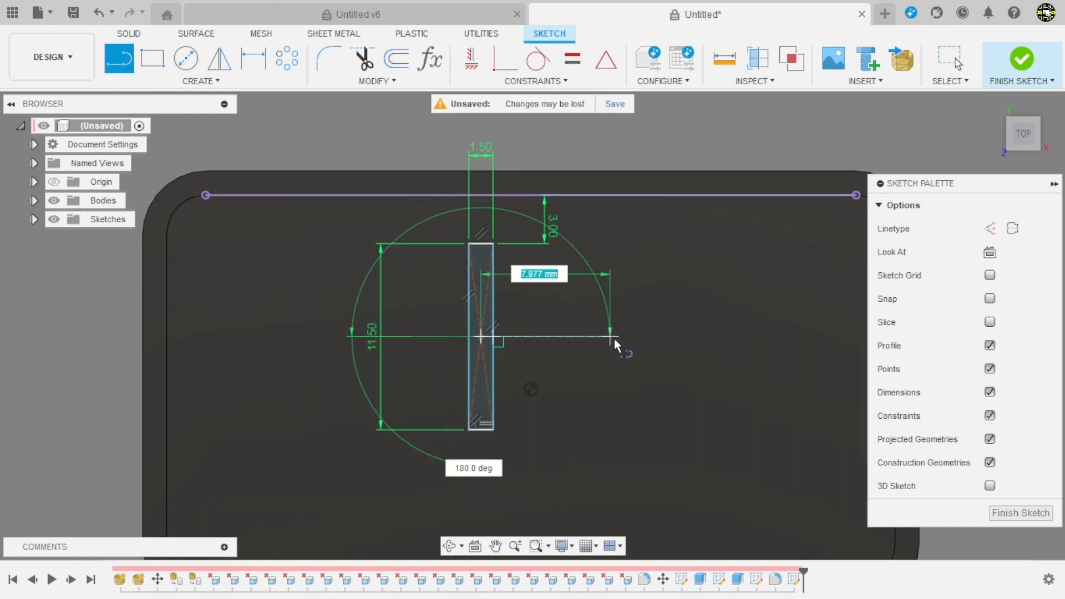
{"action": "type", "text": "5"}
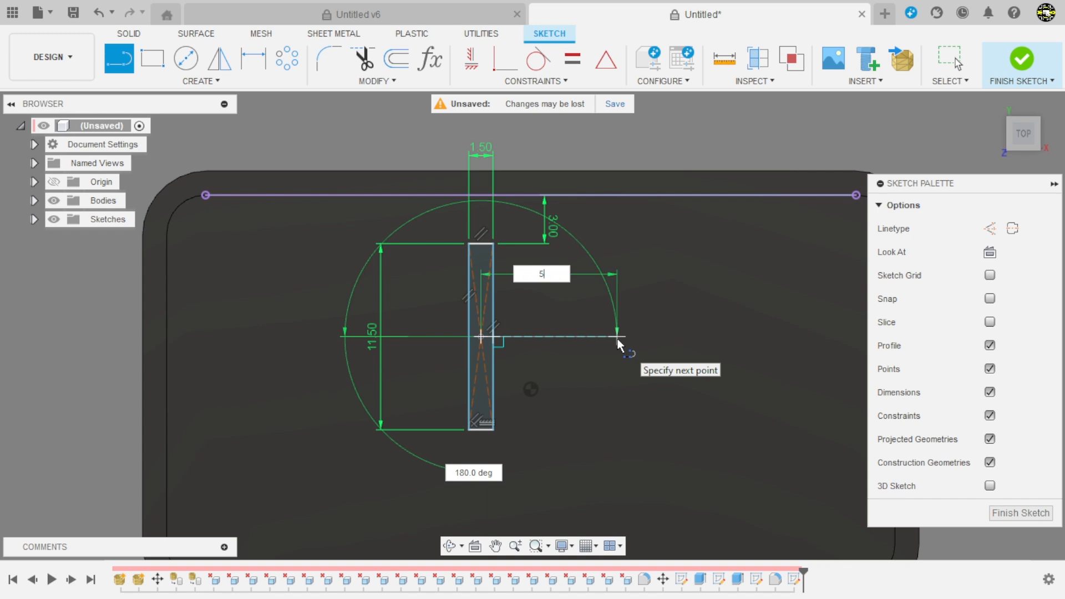
{"action": "type", "text": ",286"}
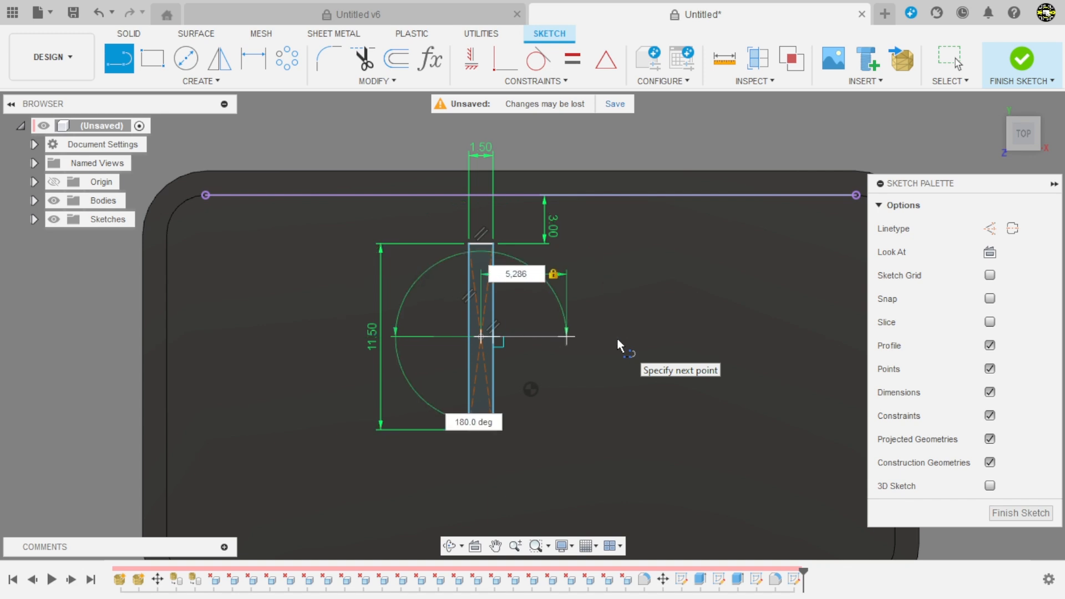
{"action": "key", "text": "Return"}
{"action": "scroll", "coordinate": [590, 353], "scroll_direction": "up", "scroll_amount": 2}
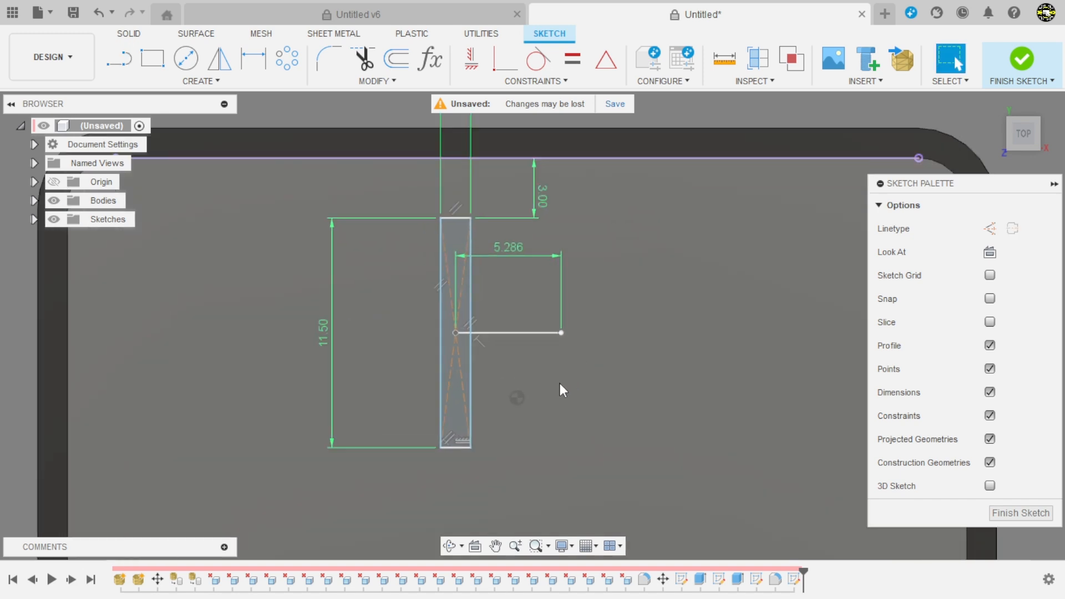
{"action": "left_click", "coordinate": [531, 336]}
{"action": "left_click", "coordinate": [992, 228]}
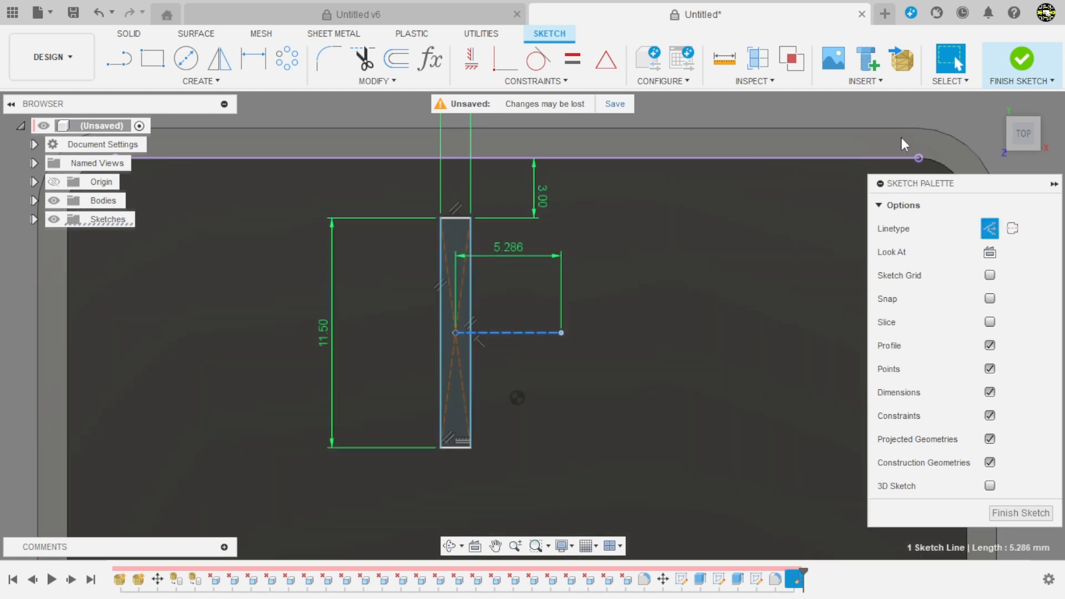
Align the construction line's midpoint vertically with the centre point of the body's face using a Horizontal/Vertical constraint
{"action": "scroll", "coordinate": [564, 248], "scroll_direction": "down", "scroll_amount": 2}
{"action": "scroll", "coordinate": [594, 272], "scroll_direction": "up", "scroll_amount": 1}
{"action": "scroll", "coordinate": [566, 249], "scroll_direction": "up", "scroll_amount": 1}
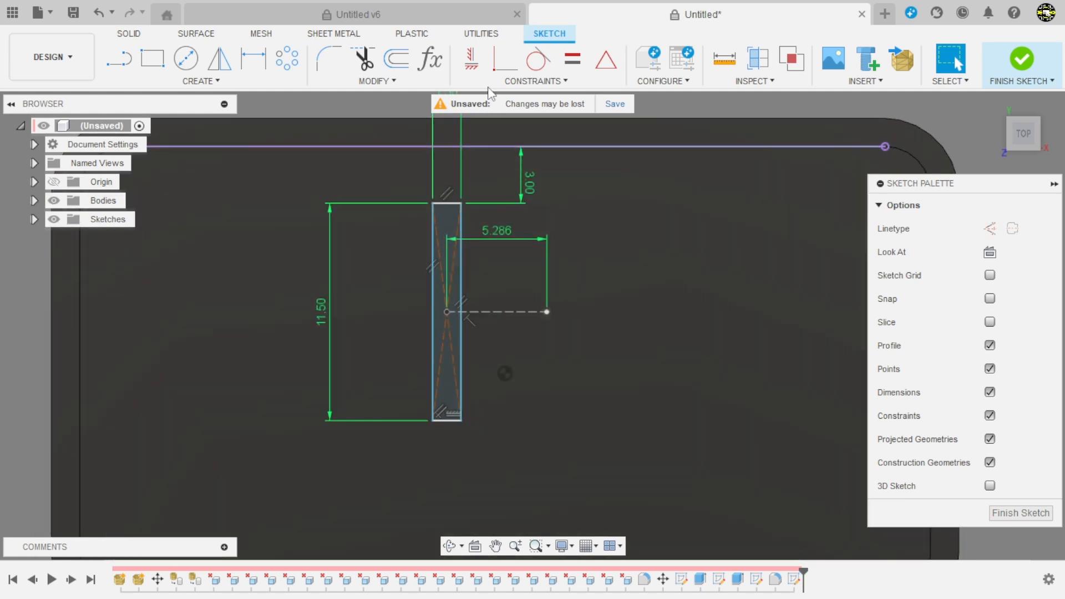
{"action": "left_click", "coordinate": [476, 64]}
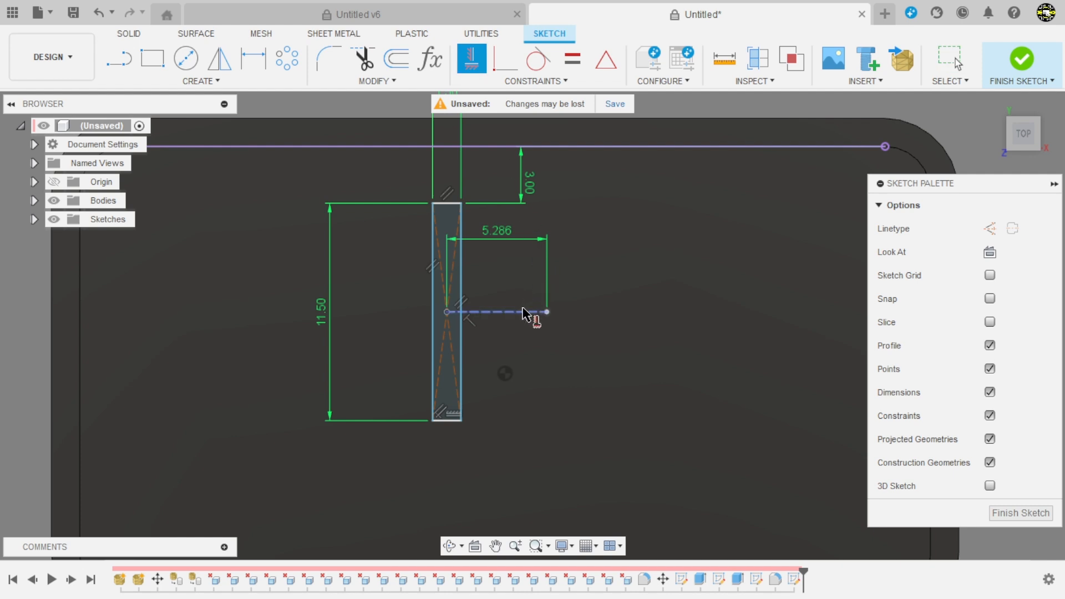
{"action": "left_click", "coordinate": [505, 374]}
{"action": "scroll", "coordinate": [506, 375], "scroll_direction": "down", "scroll_amount": 3}
{"action": "scroll", "coordinate": [537, 354], "scroll_direction": "up", "scroll_amount": 3}
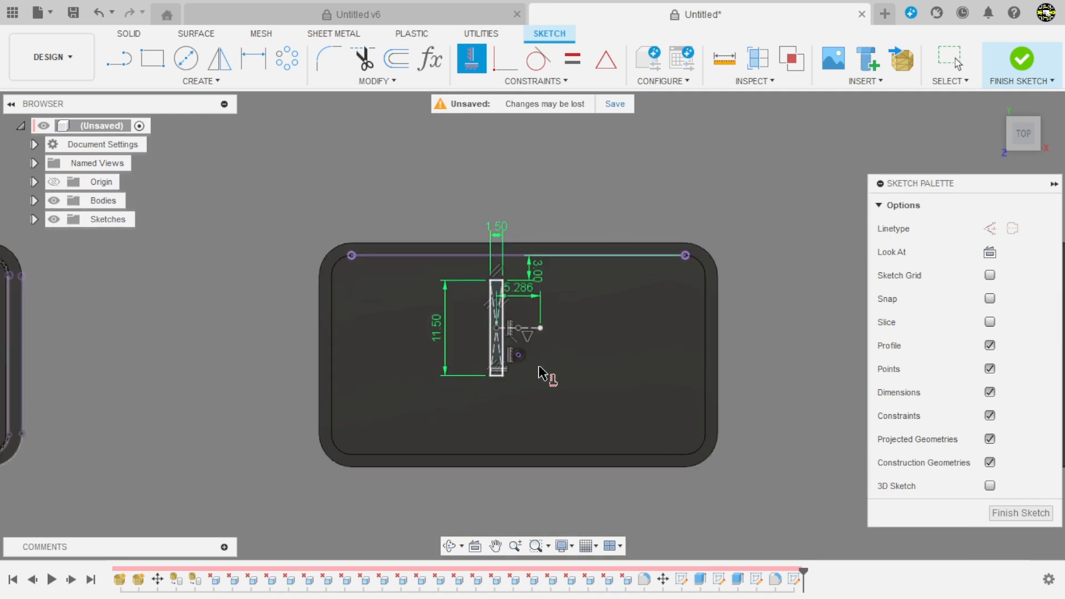
{"action": "key", "text": "Escape"}
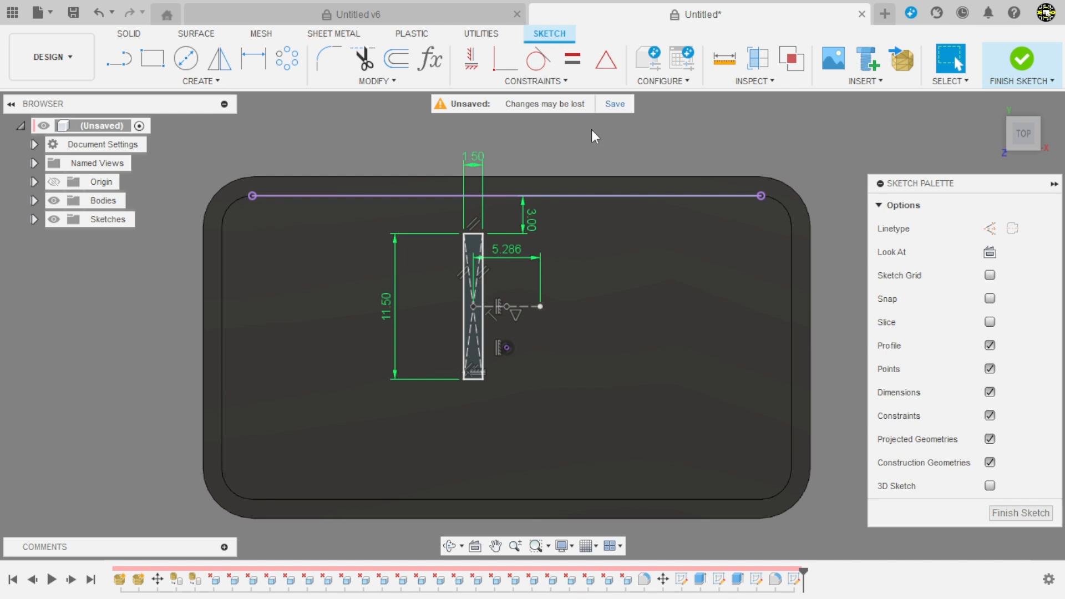
{"action": "scroll", "coordinate": [555, 172], "scroll_direction": "down", "scroll_amount": 1}
{"action": "left_click", "coordinate": [275, 71]}
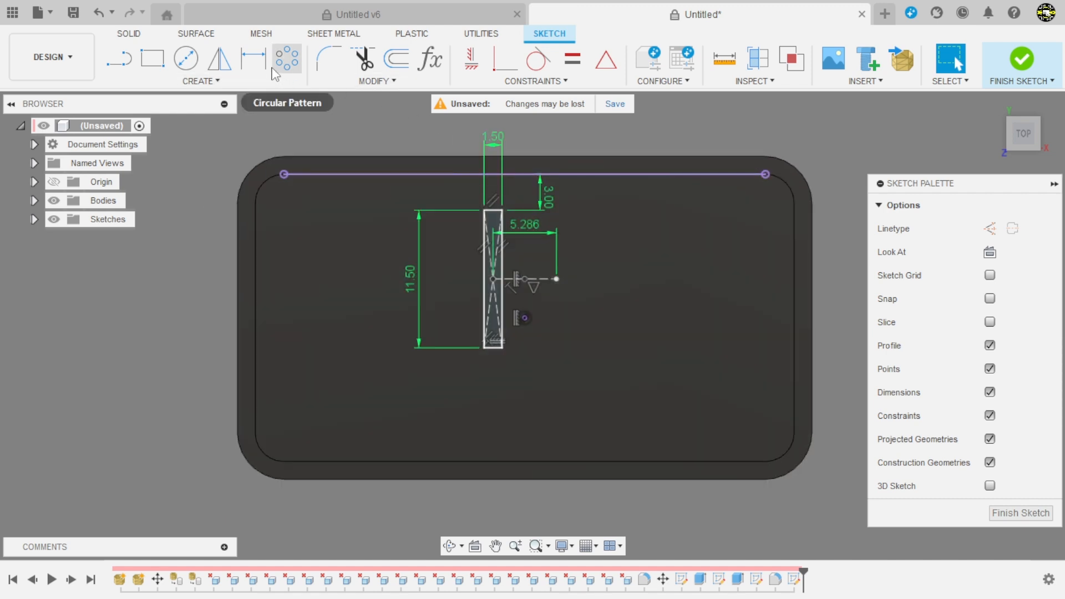
{"action": "left_click", "coordinate": [282, 60]}
{"action": "left_click", "coordinate": [815, 256]}
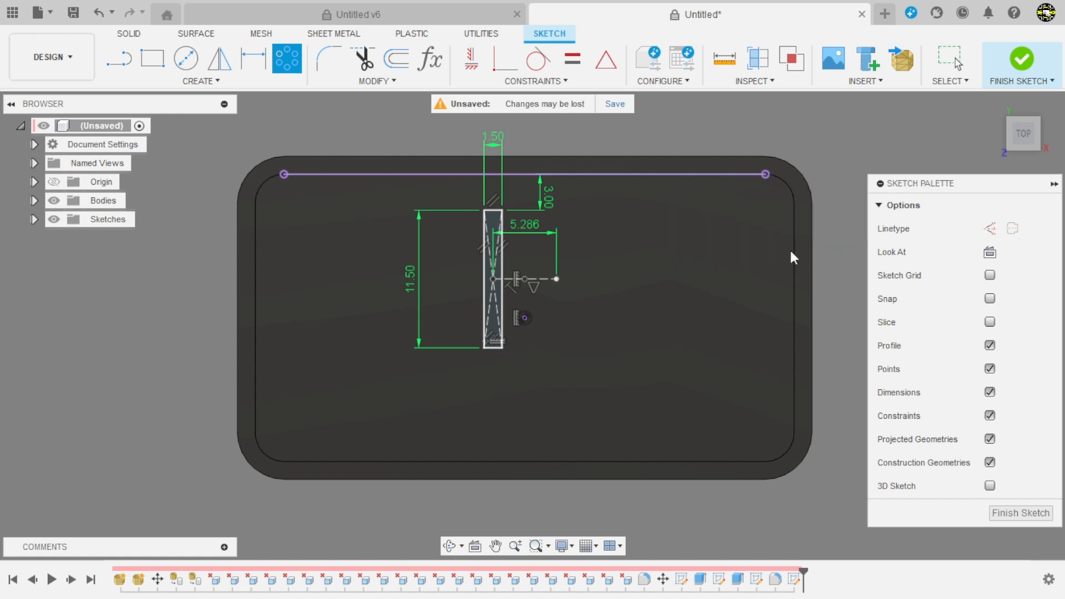
Start a sketch Rectangular Pattern with the slot's four sides as its objects
{"action": "left_click", "coordinate": [201, 81]}
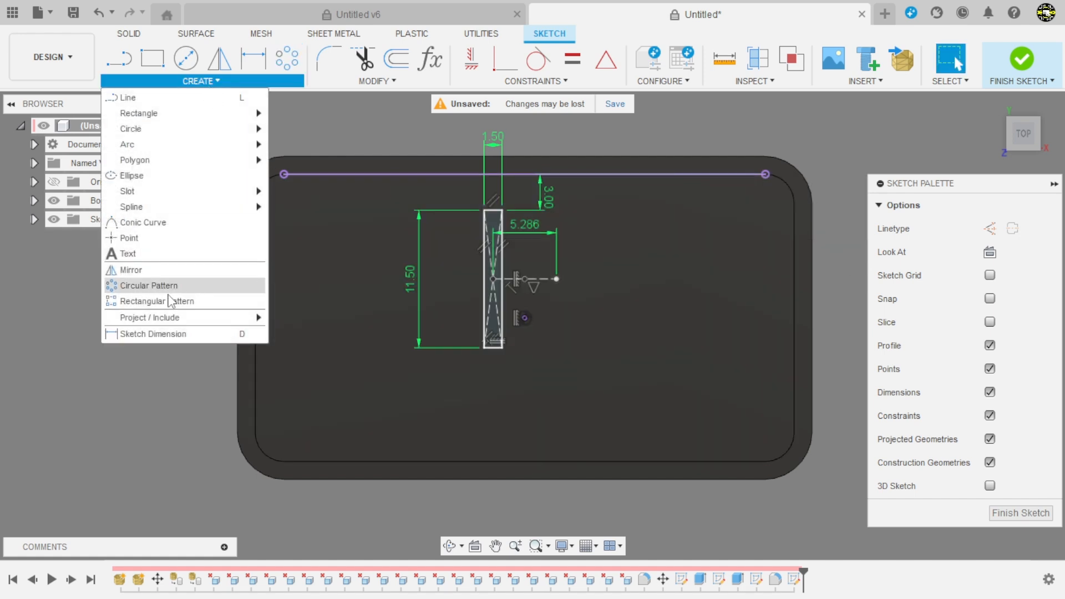
{"action": "left_click", "coordinate": [147, 301]}
{"action": "scroll", "coordinate": [453, 247], "scroll_direction": "up", "scroll_amount": 2}
{"action": "scroll", "coordinate": [527, 194], "scroll_direction": "up", "scroll_amount": 3}
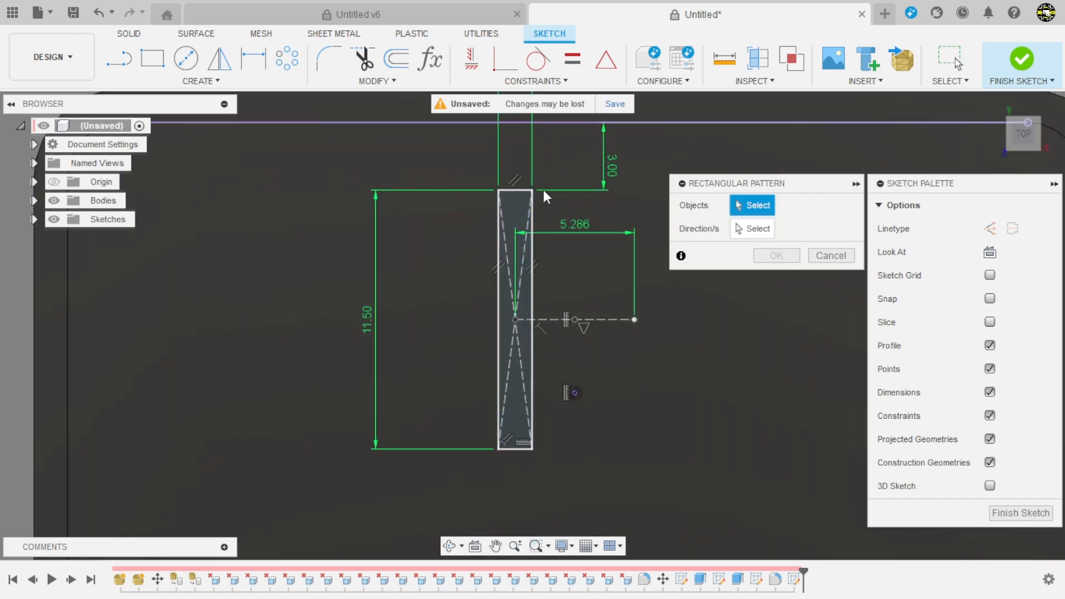
{"action": "left_click", "coordinate": [507, 188]}
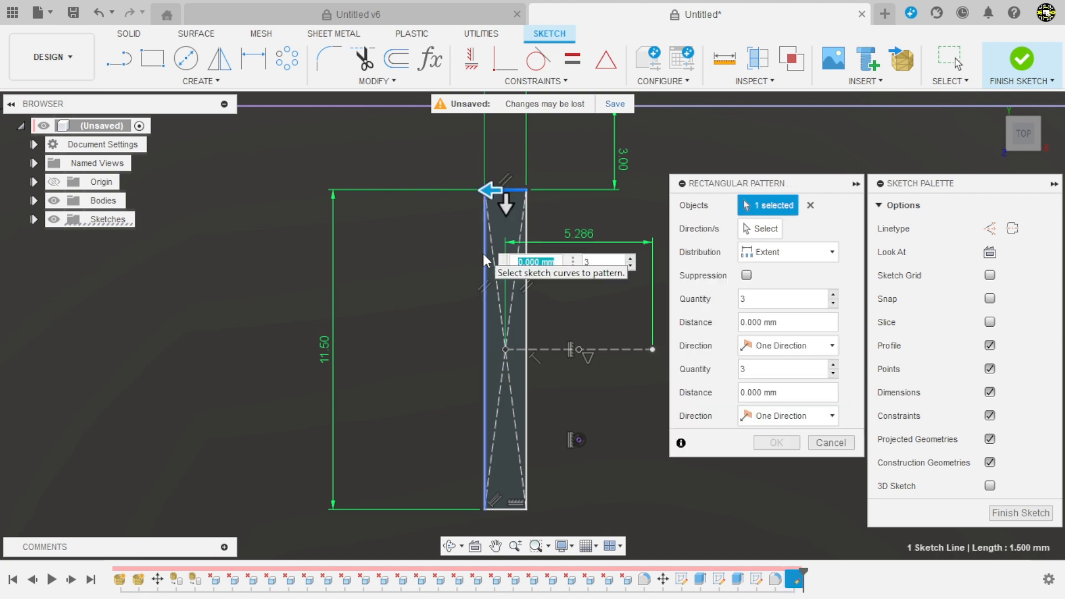
{"action": "left_click", "coordinate": [485, 255]}
{"action": "left_click", "coordinate": [503, 507]}
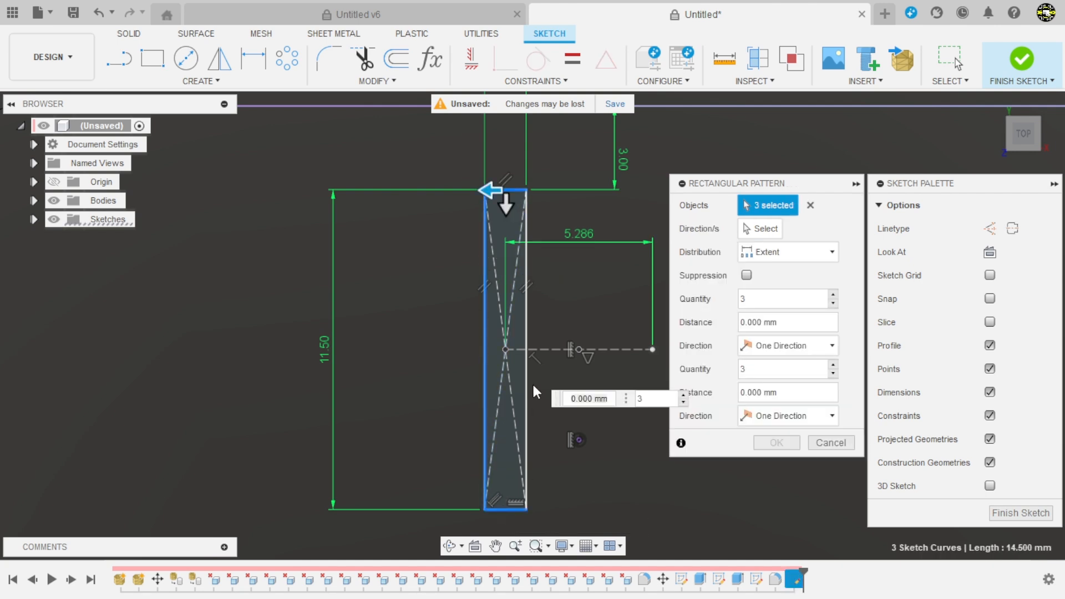
{"action": "left_click", "coordinate": [527, 384]}
Extend the slot pattern about 14.244 mm along the body's length and make its direction Symmetric
{"action": "scroll", "coordinate": [458, 318], "scroll_direction": "down", "scroll_amount": 2}
{"action": "scroll", "coordinate": [458, 318], "scroll_direction": "down", "scroll_amount": 2}
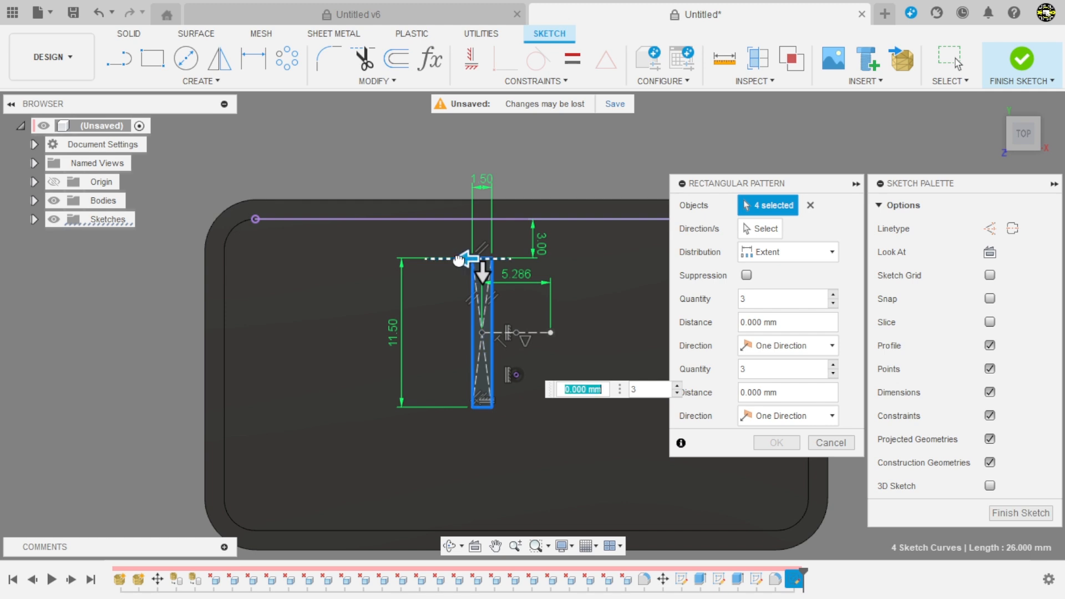
{"action": "left_click_drag", "start_coordinate": [459, 261], "coordinate": [298, 260]}
{"action": "key", "text": "Tab"}
{"action": "scroll", "coordinate": [310, 278], "scroll_direction": "down", "scroll_amount": 2}
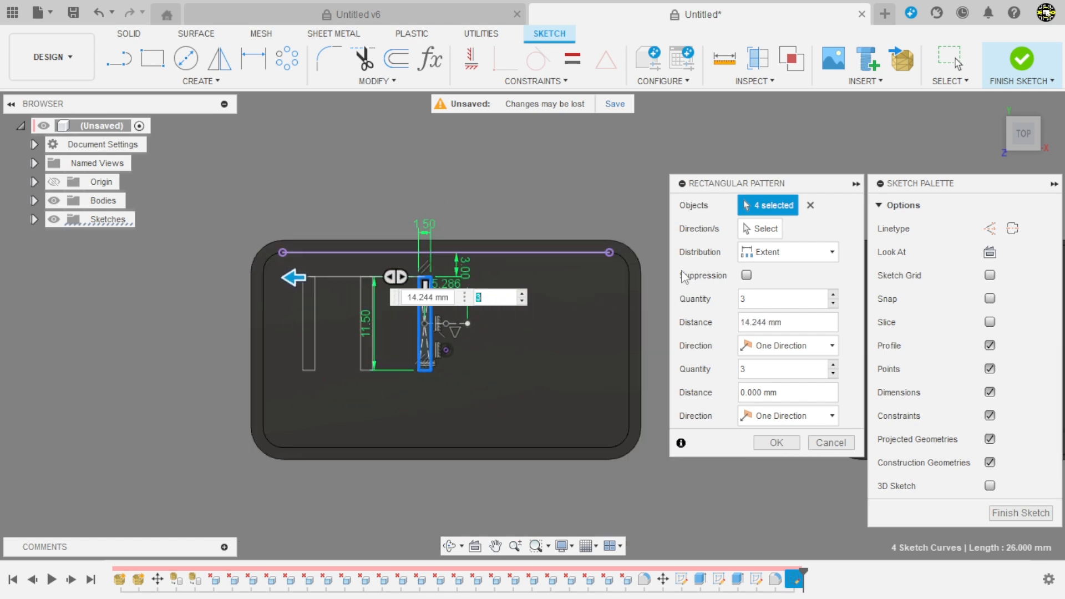
{"action": "left_click", "coordinate": [774, 343]}
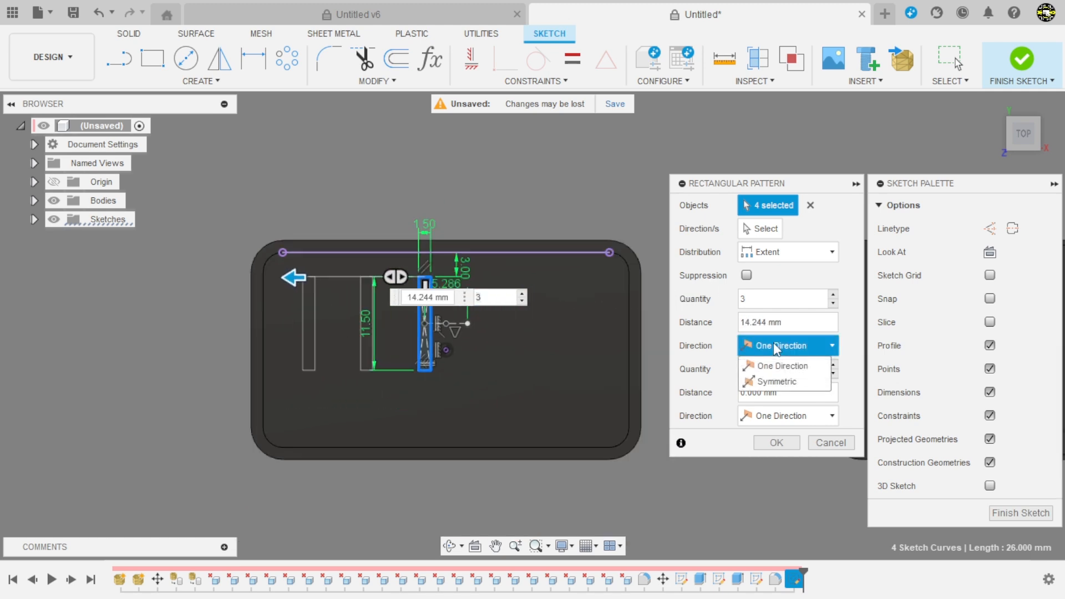
{"action": "left_click", "coordinate": [779, 382]}
{"action": "scroll", "coordinate": [468, 355], "scroll_direction": "up", "scroll_amount": 1}
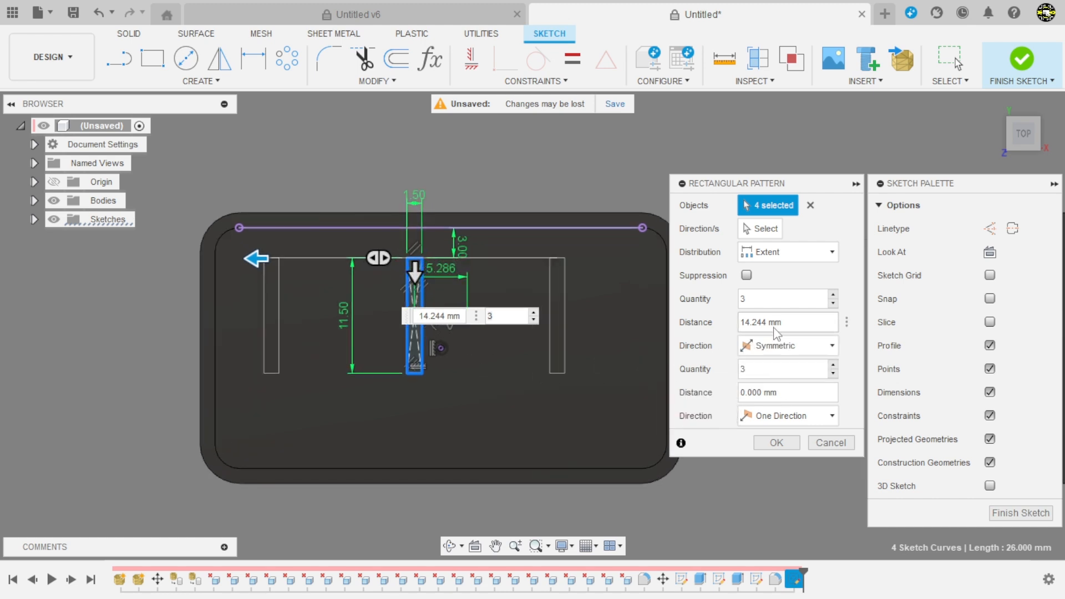
Set the slot pattern's quantity to 7, its distribution to Spacing and its distance to 5.286 mm
{"action": "left_click", "coordinate": [834, 294]}
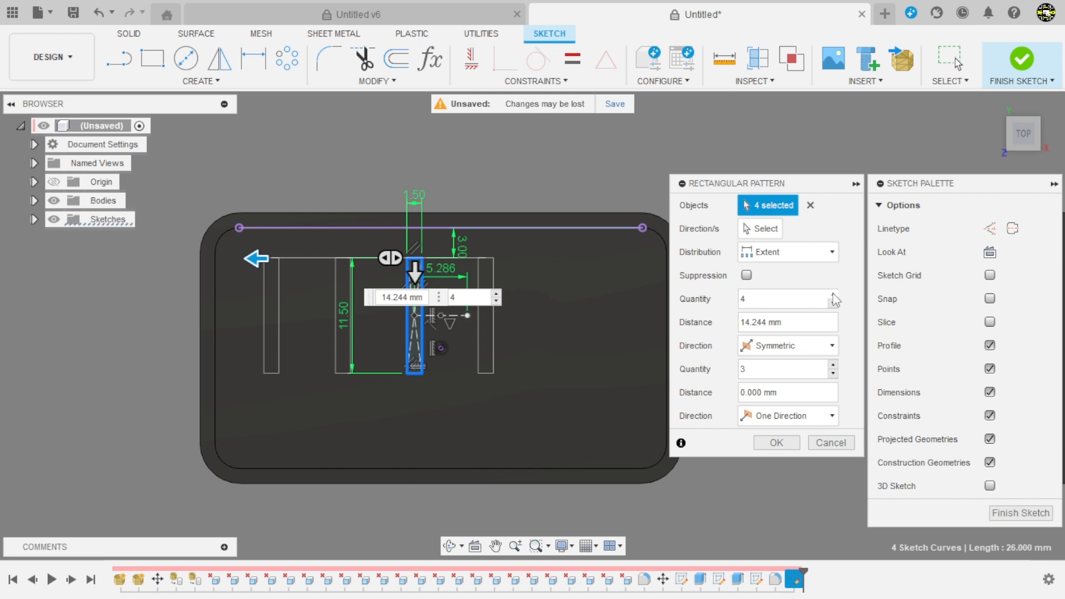
{"action": "left_click", "coordinate": [788, 252]}
{"action": "left_click", "coordinate": [763, 277]}
{"action": "left_click", "coordinate": [740, 324]}
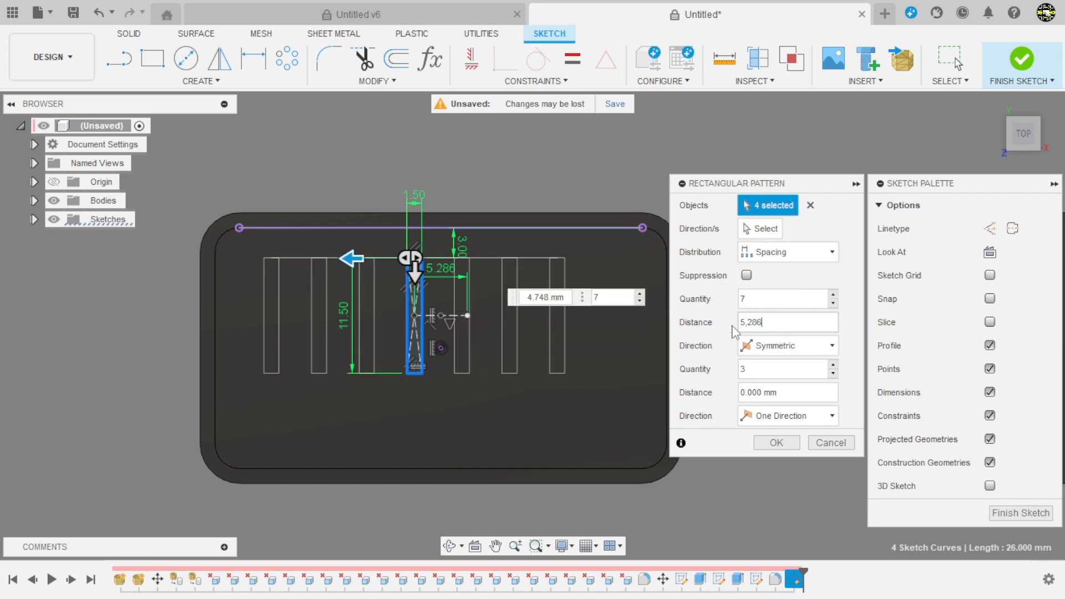
{"action": "scroll", "coordinate": [547, 378], "scroll_direction": "down", "scroll_amount": 2}
{"action": "scroll", "coordinate": [537, 338], "scroll_direction": "up", "scroll_amount": 2}
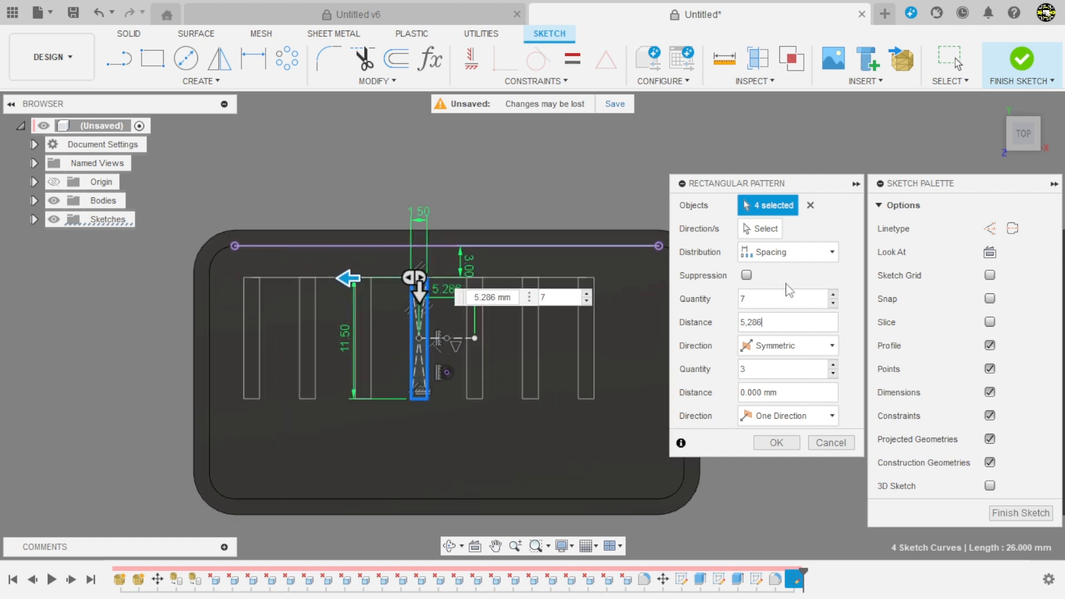
Raise the slot pattern's quantity to 8, reverse its distance to -5.286 mm and create the pattern
{"action": "left_click", "coordinate": [834, 295]}
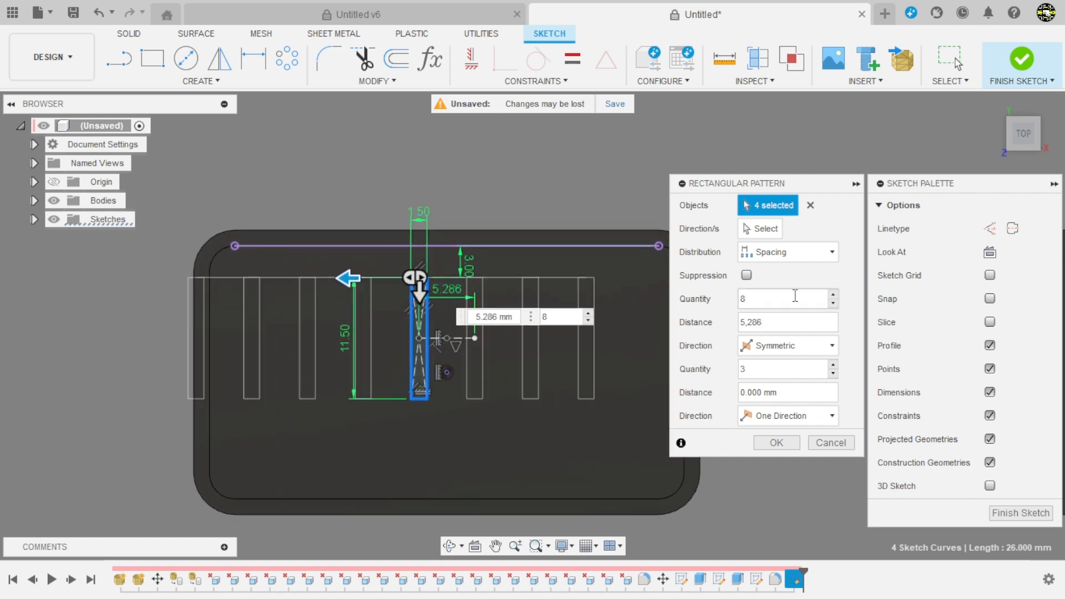
{"action": "scroll", "coordinate": [560, 407], "scroll_direction": "down", "scroll_amount": 3}
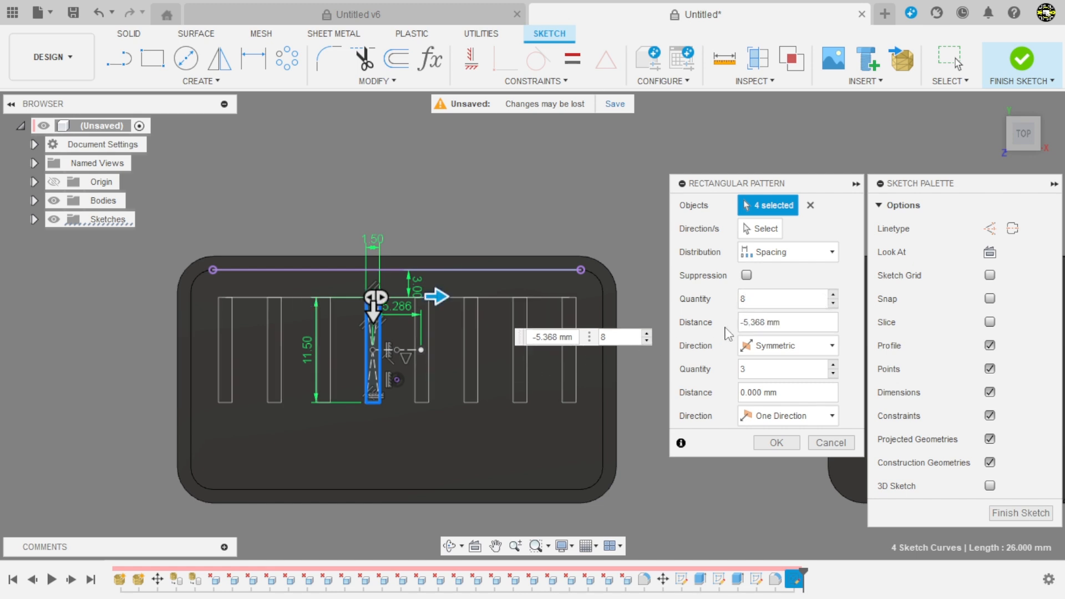
{"action": "key", "text": "Tab"}
{"action": "type", "text": "-5,286"}
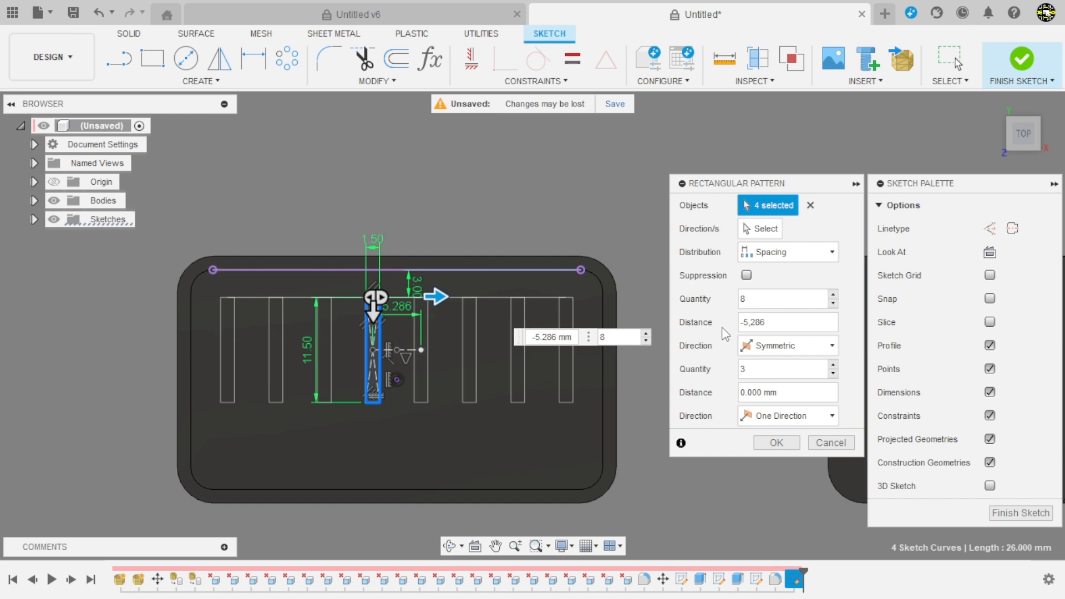
{"action": "key", "text": "Return"}
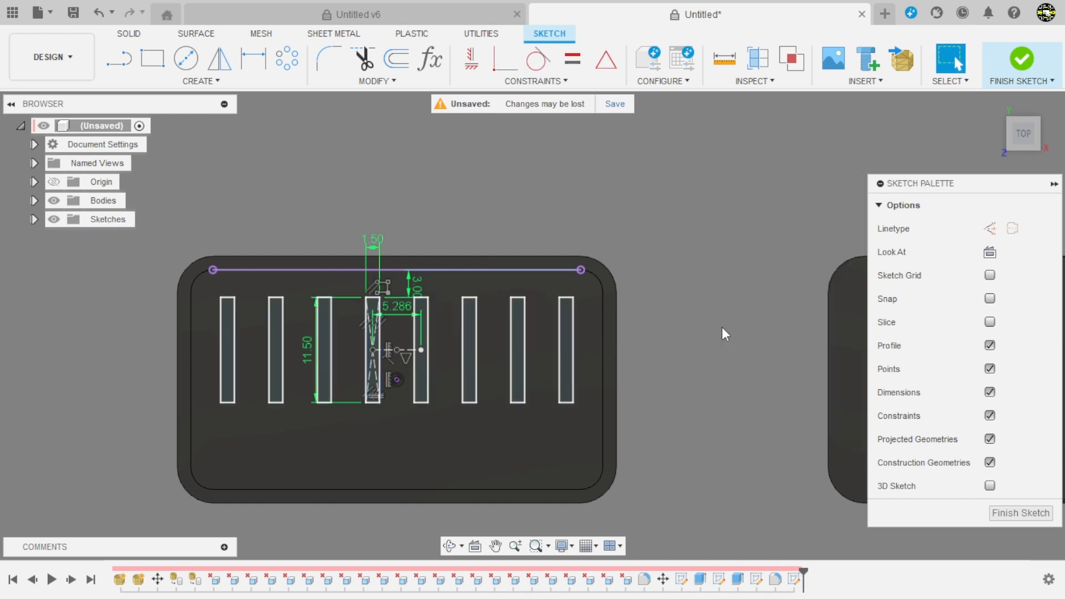
Check the row of slots on the body and finish the sketch
{"action": "middle_click_drag", "start_coordinate": [720, 335], "coordinate": [676, 222], "text": "shift"}
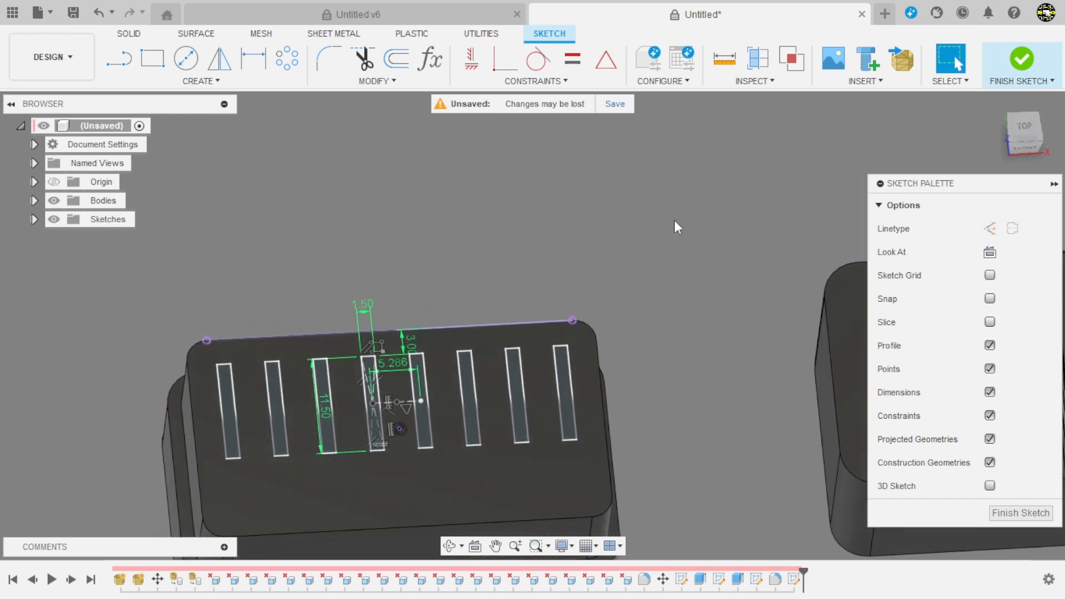
{"action": "scroll", "coordinate": [675, 222], "scroll_direction": "down", "scroll_amount": 3}
{"action": "scroll", "coordinate": [509, 331], "scroll_direction": "up", "scroll_amount": 5}
{"action": "left_click", "coordinate": [349, 305]}
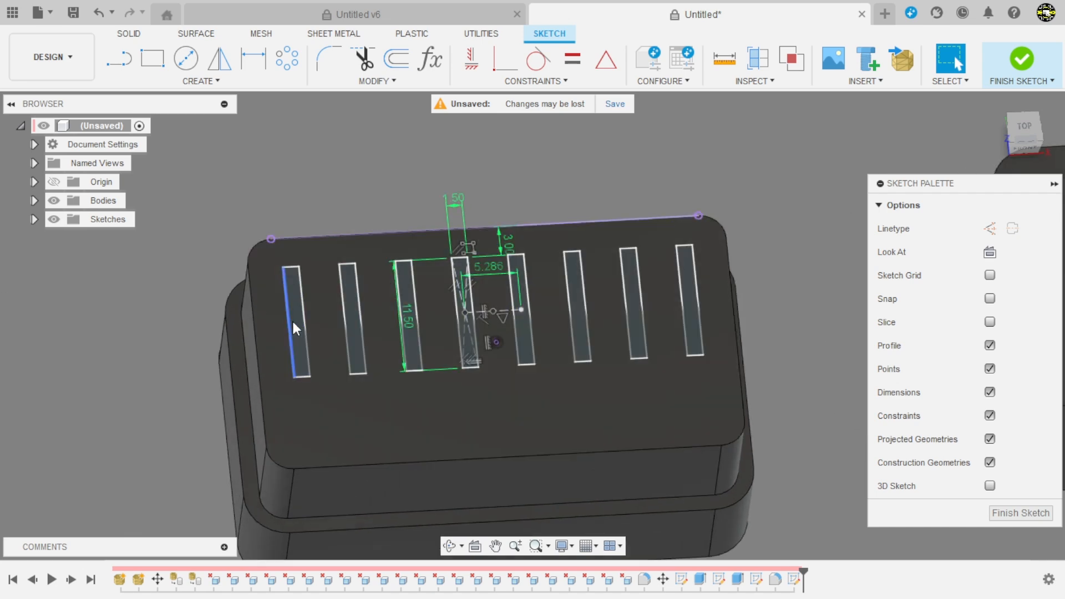
{"action": "left_click", "coordinate": [1022, 60]}
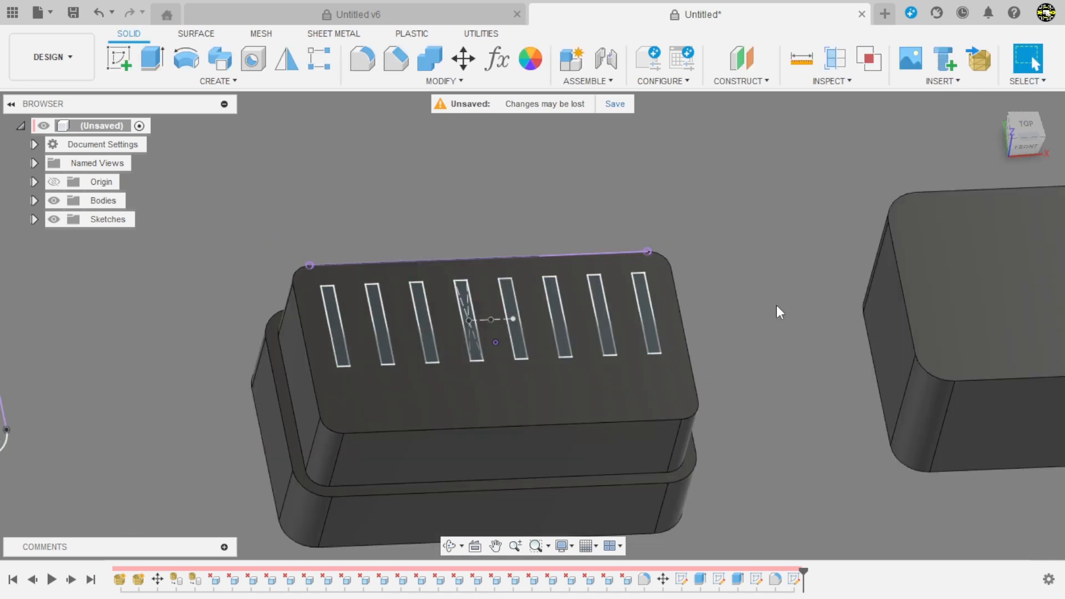
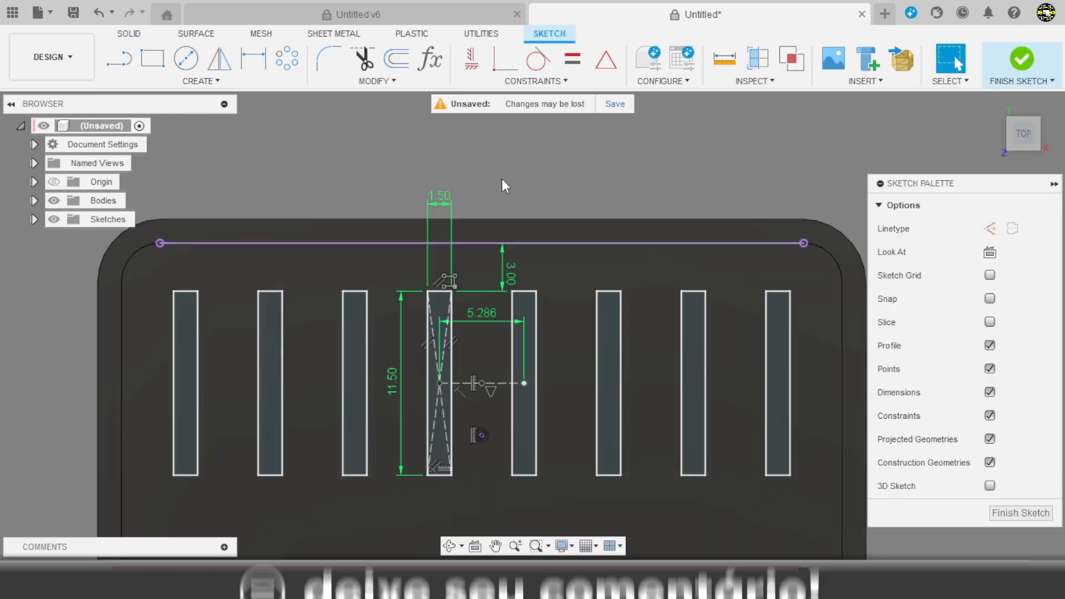
Set the length dimension of the construction line between the two middle slots to 4 mm
{"action": "double_click", "coordinate": [482, 313]}
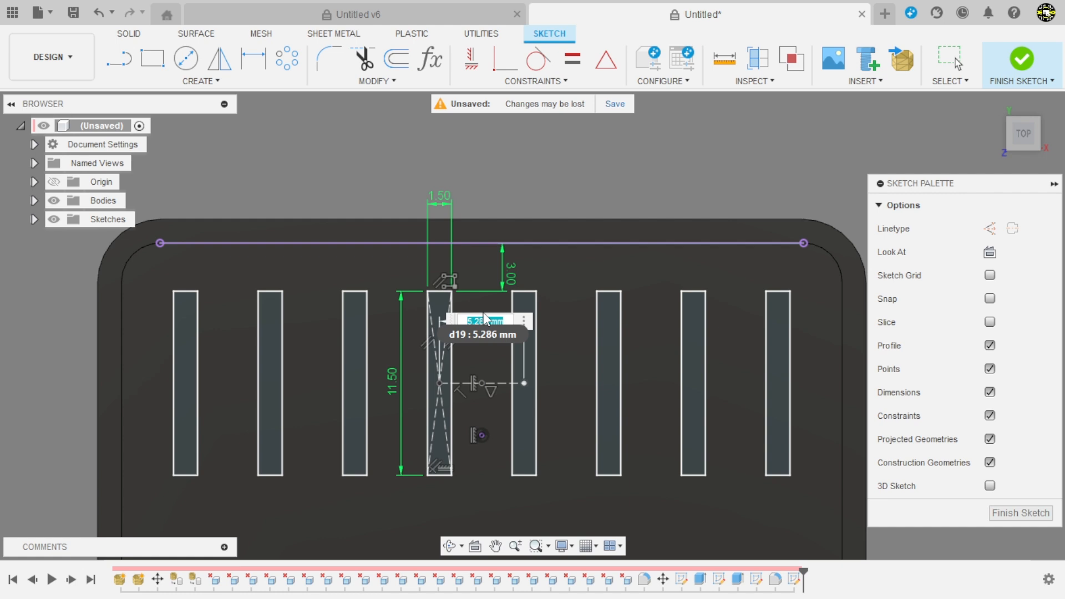
{"action": "type", "text": "4"}
{"action": "key", "text": "Return"}
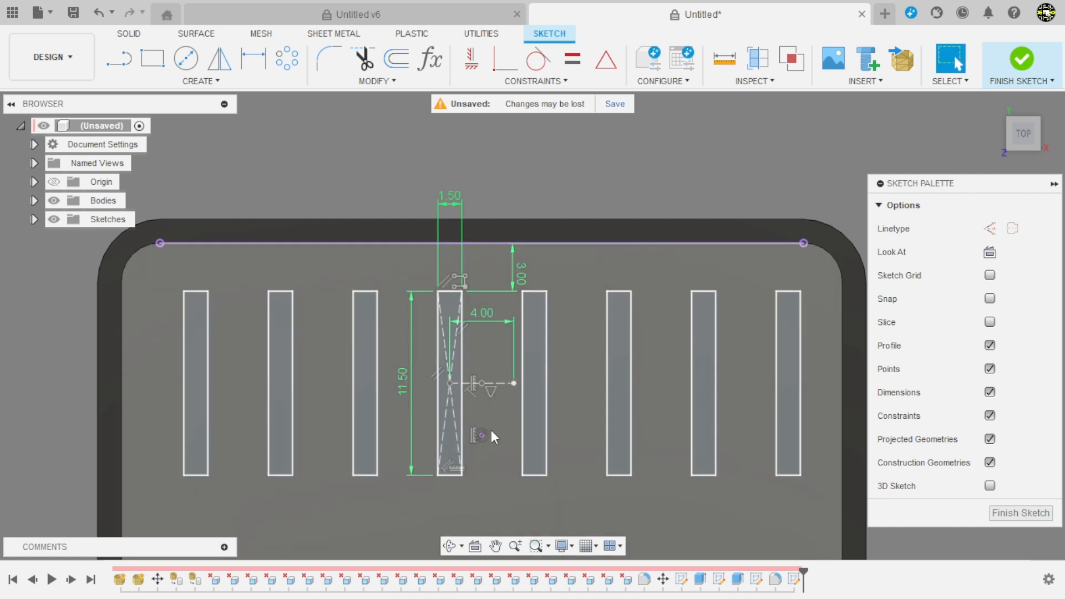
Edit the rectangular slot pattern, setting its distance to -4 mm and its quantity to 10
{"action": "scroll", "coordinate": [491, 431], "scroll_direction": "up", "scroll_amount": 2}
{"action": "double_click", "coordinate": [453, 280]}
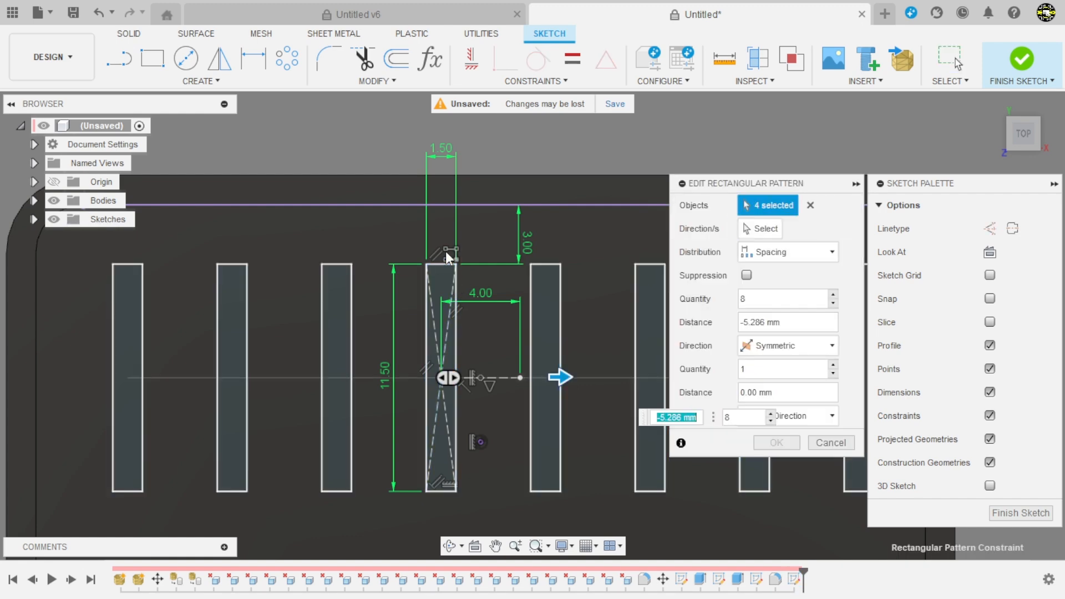
{"action": "scroll", "coordinate": [414, 294], "scroll_direction": "down", "scroll_amount": 2}
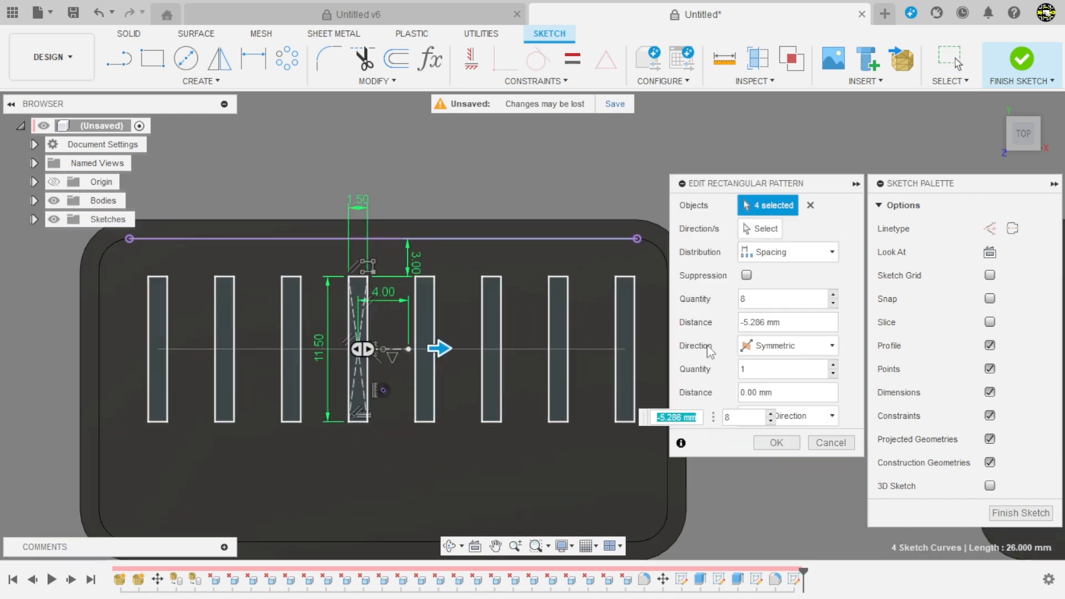
{"action": "left_click_drag", "start_coordinate": [781, 323], "coordinate": [751, 323]}
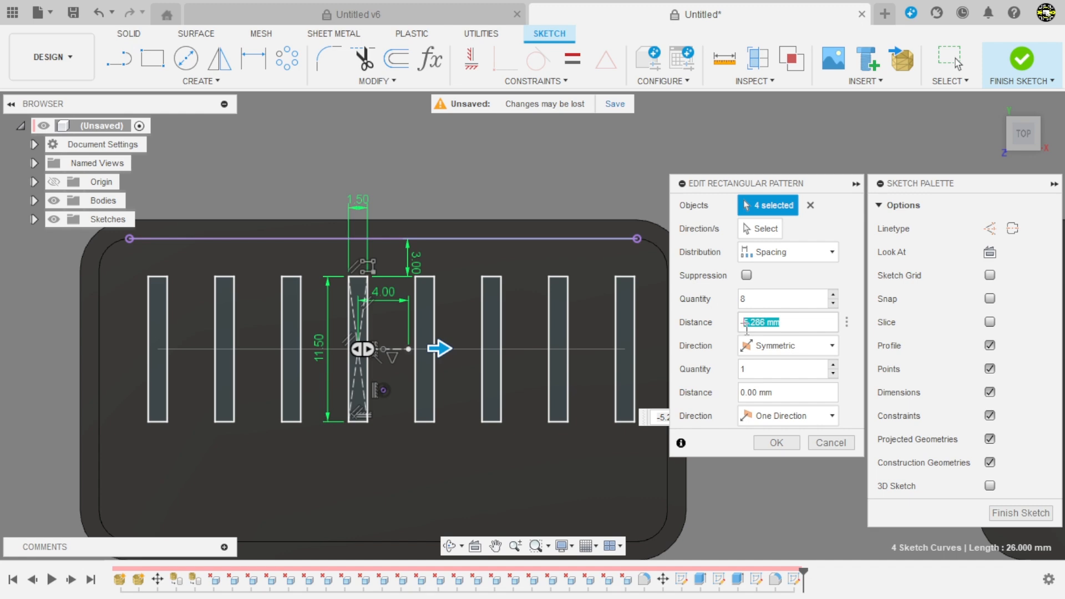
{"action": "type", "text": "4"}
{"action": "scroll", "coordinate": [565, 273], "scroll_direction": "down", "scroll_amount": 2}
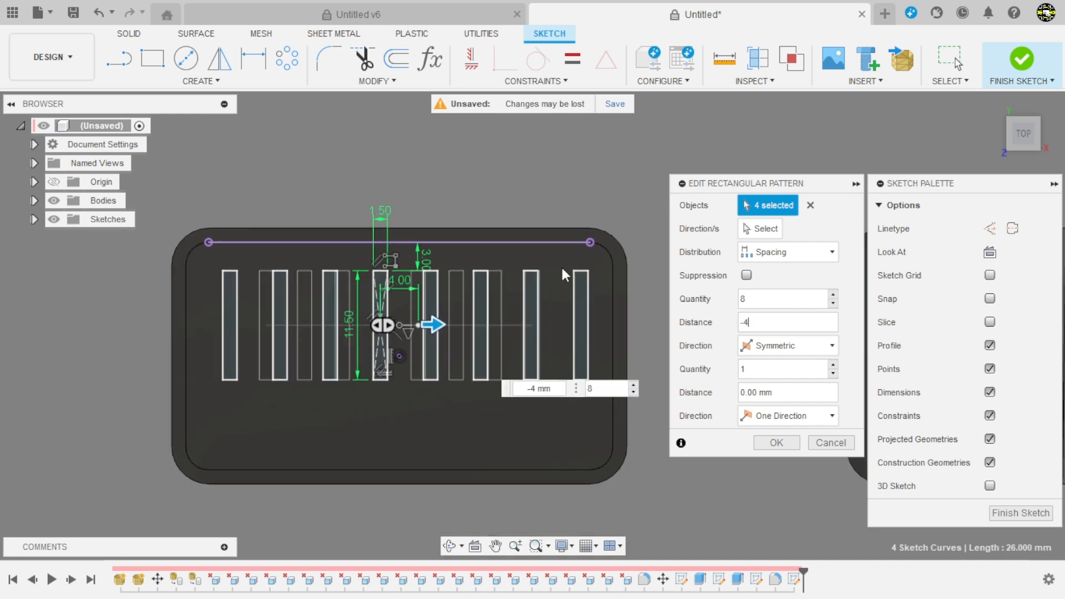
{"action": "left_click", "coordinate": [834, 294]}
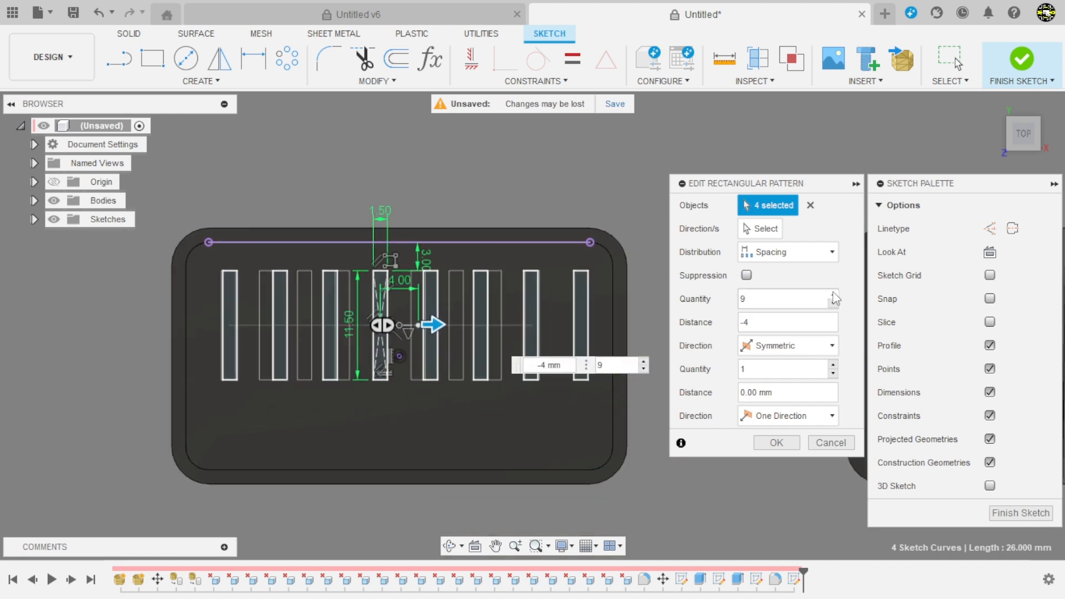
{"action": "left_click", "coordinate": [833, 295]}
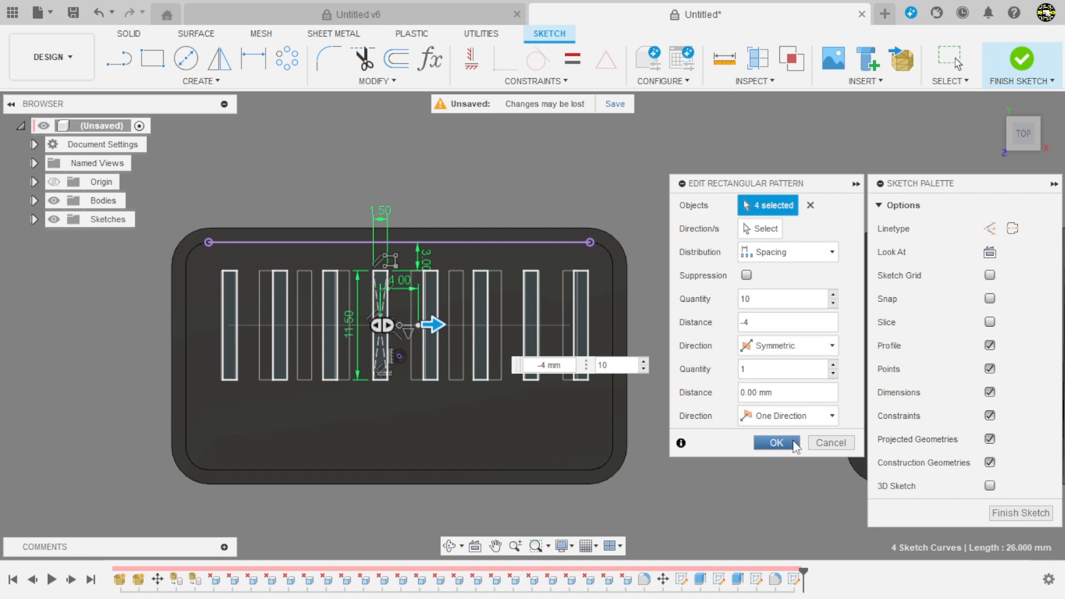
{"action": "left_click", "coordinate": [794, 441]}
Finish the sketch and extrude all ten slot profiles by -10 mm as a cut into the enclosure body
{"action": "scroll", "coordinate": [395, 361], "scroll_direction": "up", "scroll_amount": 3}
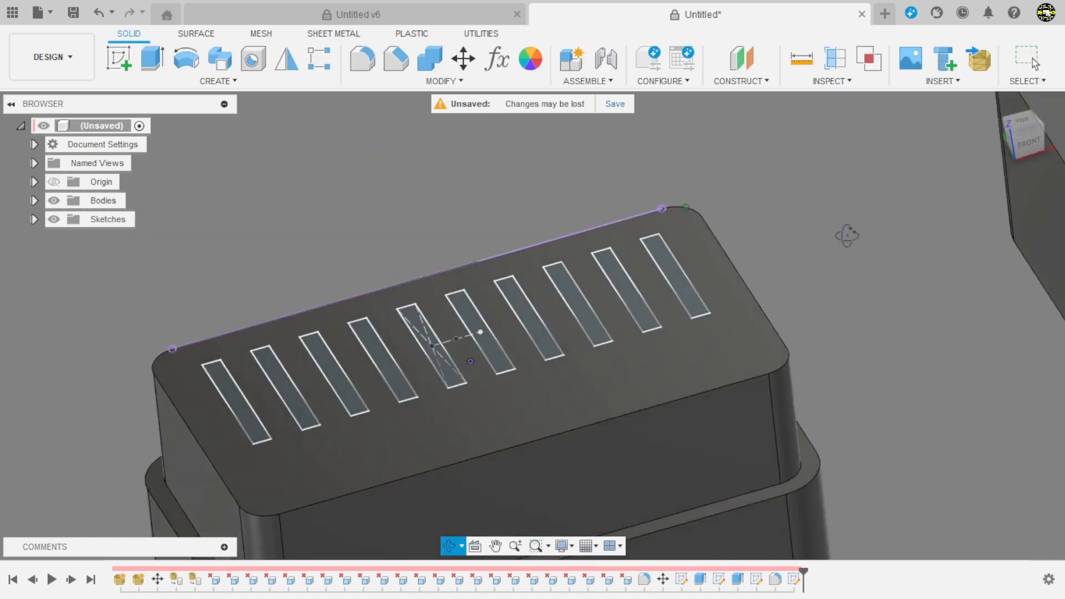
{"action": "middle_click_drag", "start_coordinate": [848, 236], "coordinate": [832, 239], "text": "shift"}
{"action": "scroll", "coordinate": [528, 254], "scroll_direction": "down", "scroll_amount": 3}
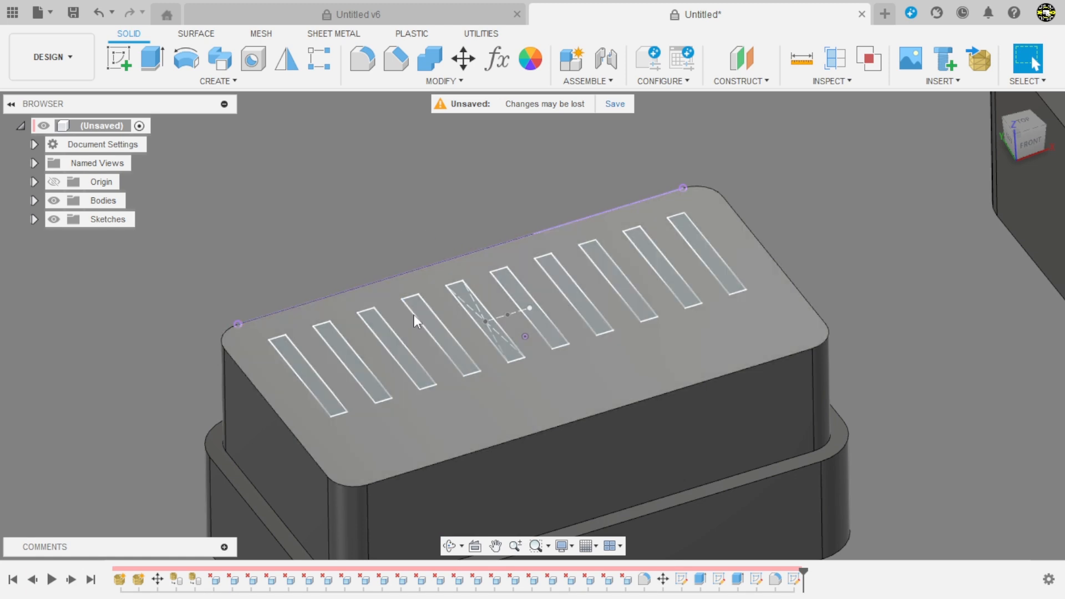
{"action": "left_click", "coordinate": [152, 58]}
{"action": "left_click", "coordinate": [288, 358]}
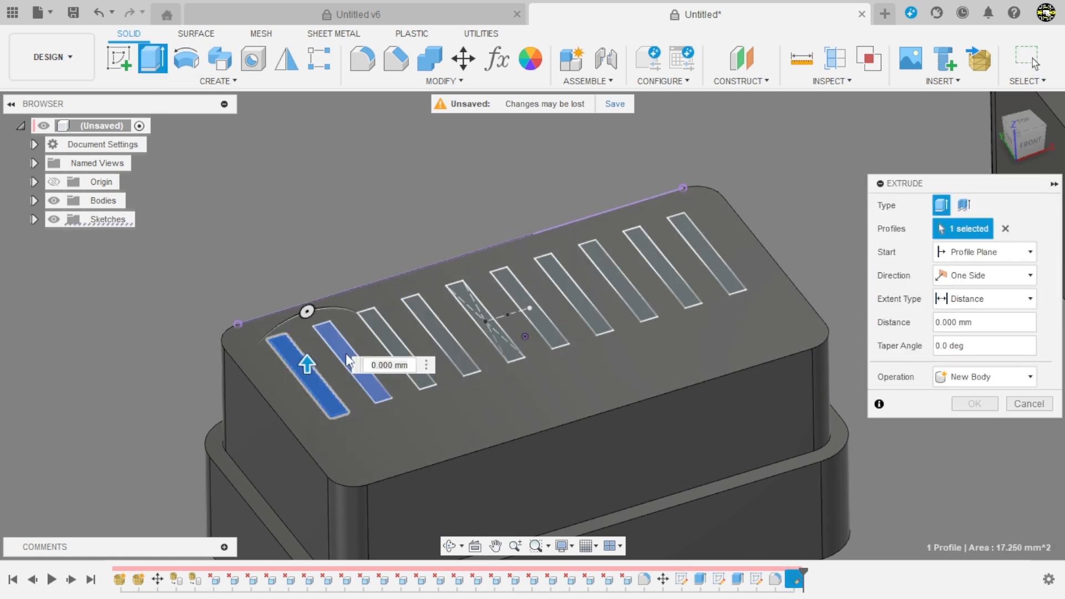
{"action": "left_click", "coordinate": [345, 354]}
{"action": "left_click", "coordinate": [383, 339]}
{"action": "left_click", "coordinate": [434, 321]}
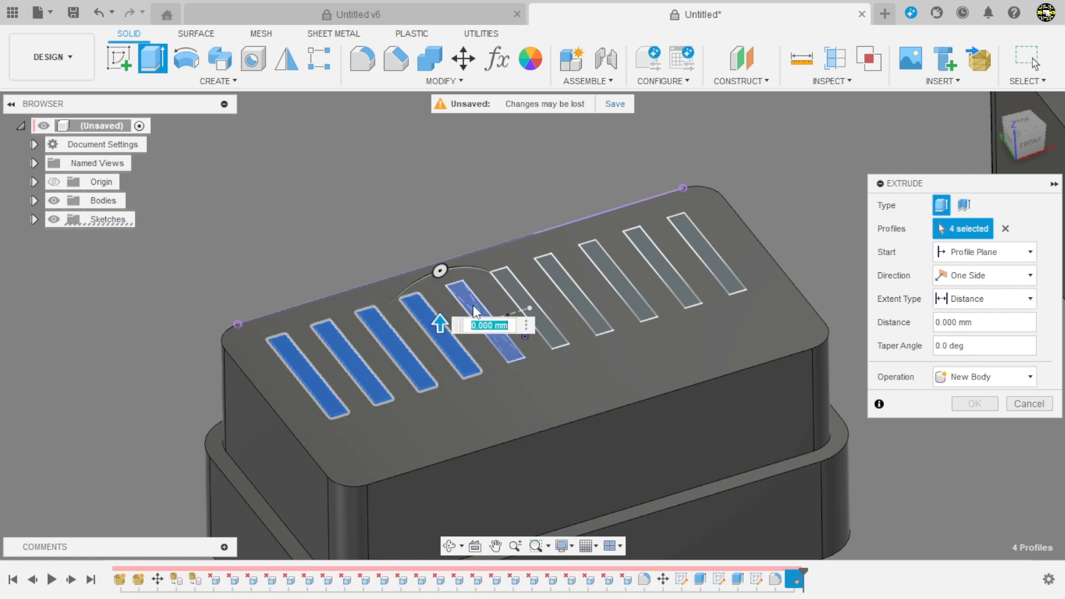
{"action": "left_click", "coordinate": [472, 304]}
{"action": "left_click", "coordinate": [512, 288]}
{"action": "left_click", "coordinate": [548, 272]}
{"action": "left_click", "coordinate": [591, 256]}
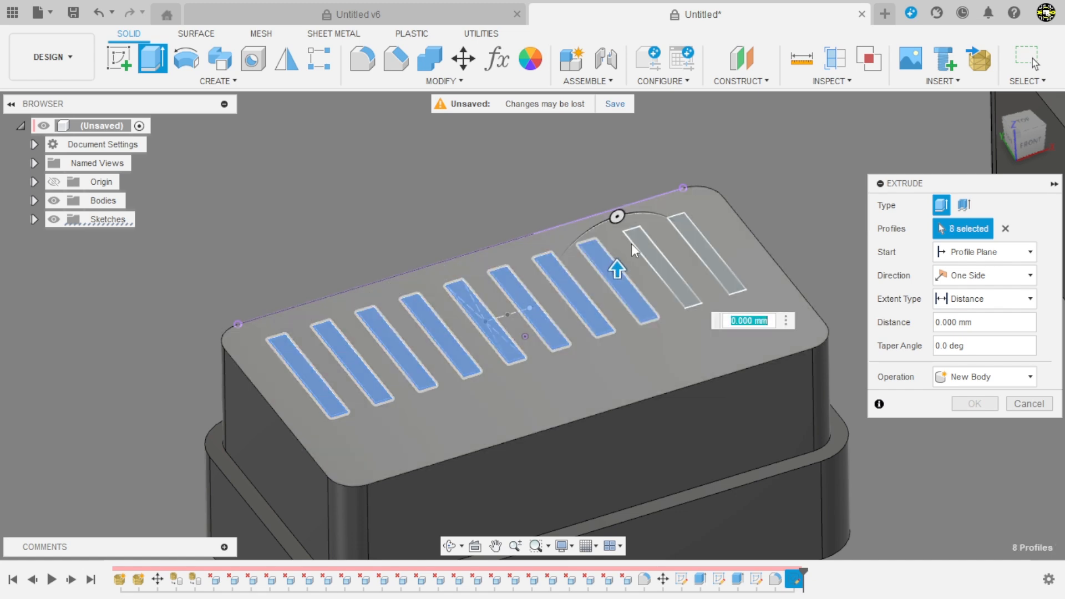
{"action": "left_click", "coordinate": [638, 244]}
{"action": "left_click", "coordinate": [691, 236]}
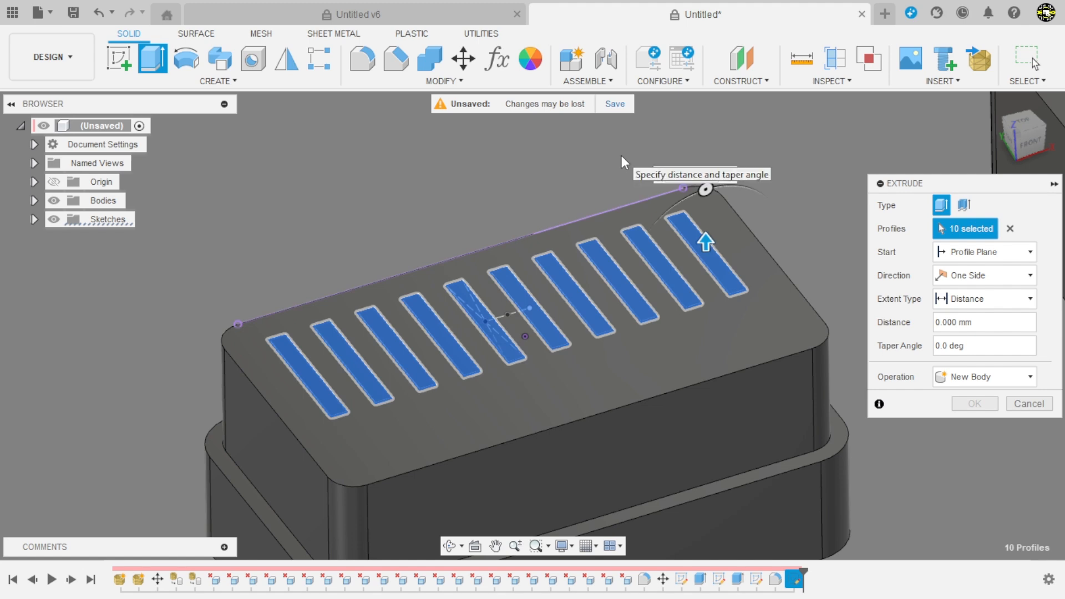
{"action": "type", "text": "-10"}
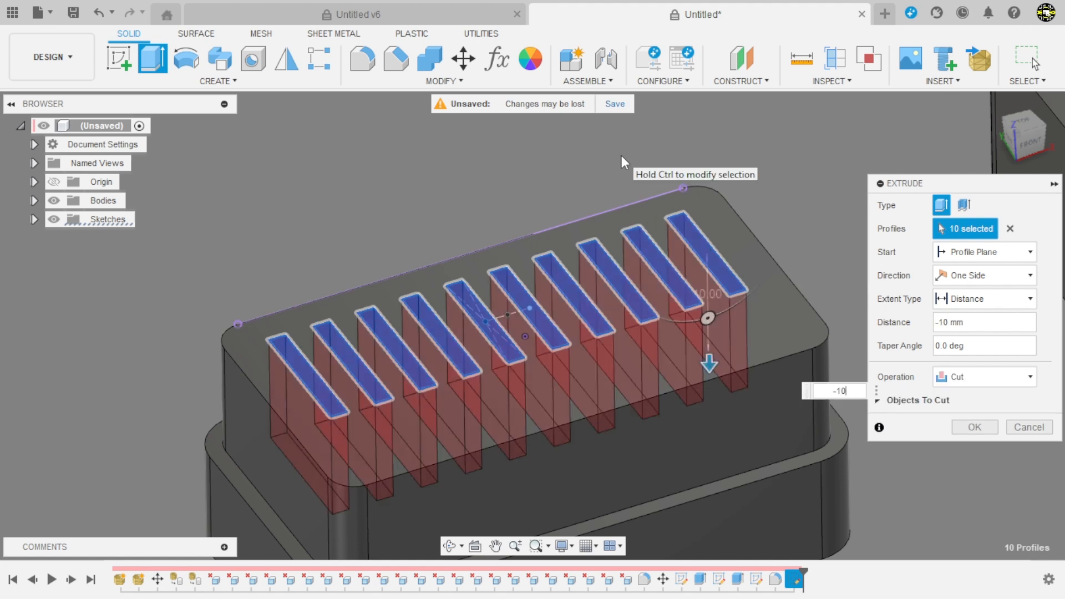
{"action": "key", "text": "Return"}
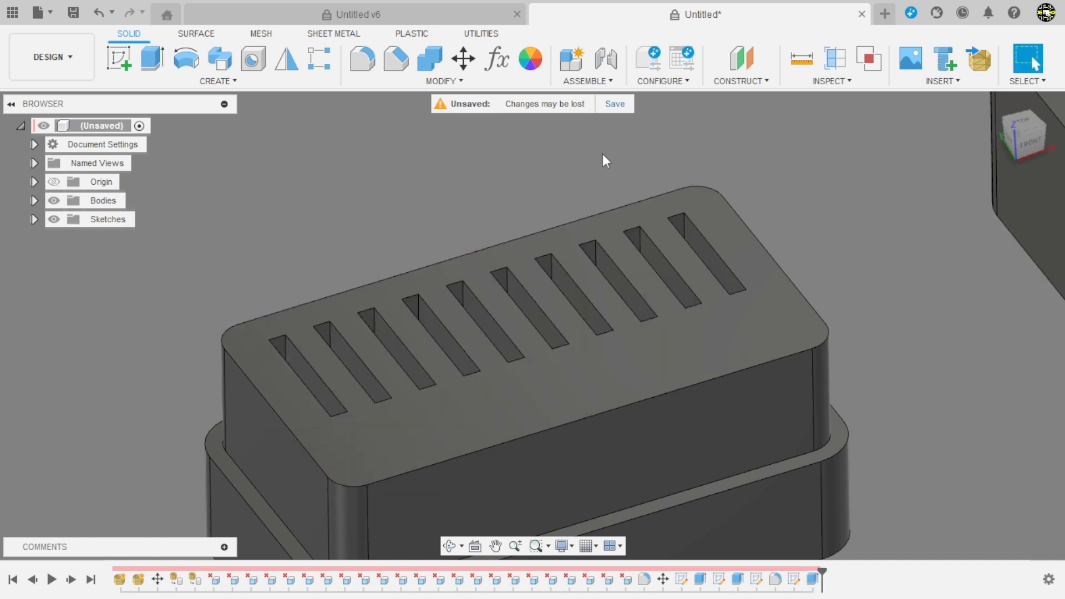
Measure the width of the long opening below the slots on the reference body, between its two long side faces
{"action": "scroll", "coordinate": [455, 248], "scroll_direction": "down", "scroll_amount": 2}
{"action": "middle_click_drag", "start_coordinate": [455, 251], "coordinate": [453, 383], "text": "shift"}
{"action": "scroll", "coordinate": [453, 383], "scroll_direction": "down", "scroll_amount": 3}
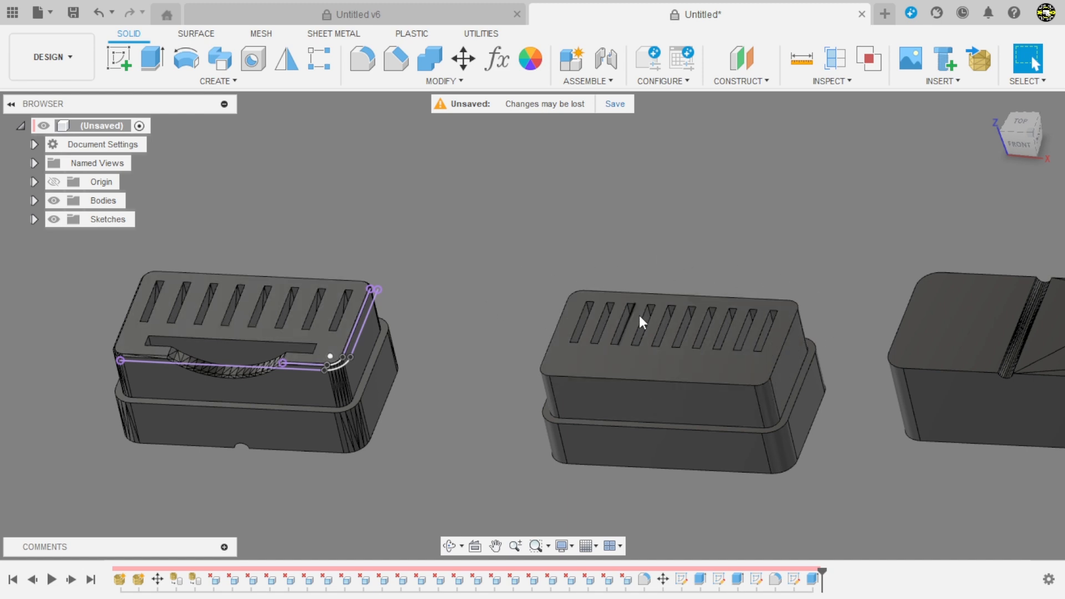
{"action": "scroll", "coordinate": [134, 309], "scroll_direction": "up", "scroll_amount": 3}
{"action": "scroll", "coordinate": [133, 314], "scroll_direction": "up", "scroll_amount": 2}
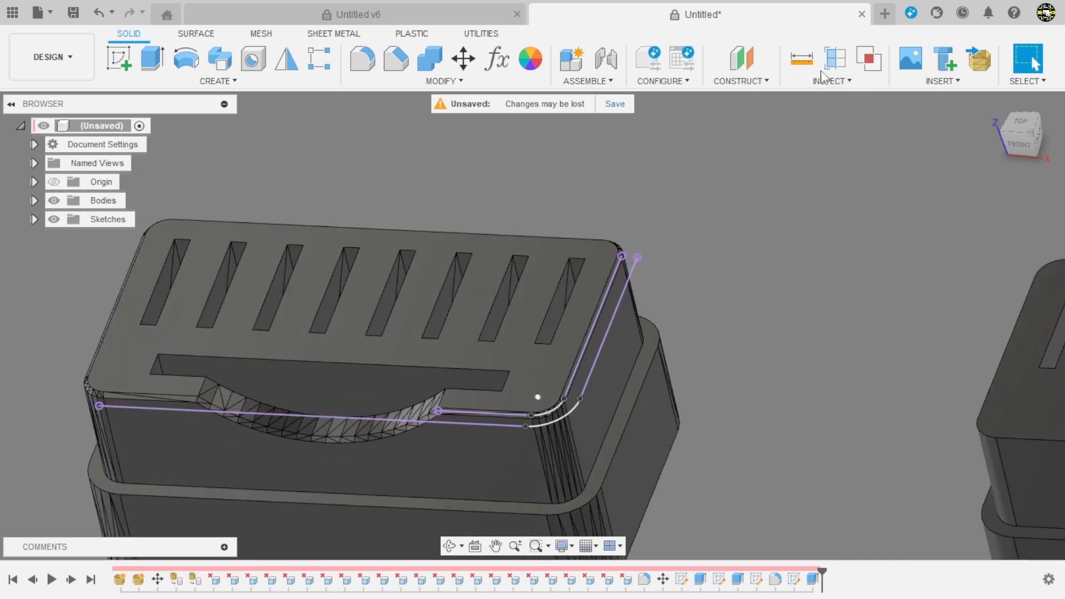
{"action": "left_click", "coordinate": [805, 61]}
{"action": "left_click", "coordinate": [381, 378]}
{"action": "middle_click_drag", "start_coordinate": [381, 378], "coordinate": [400, 433], "text": "shift"}
{"action": "middle_click_drag", "start_coordinate": [443, 391], "coordinate": [453, 411], "text": "shift"}
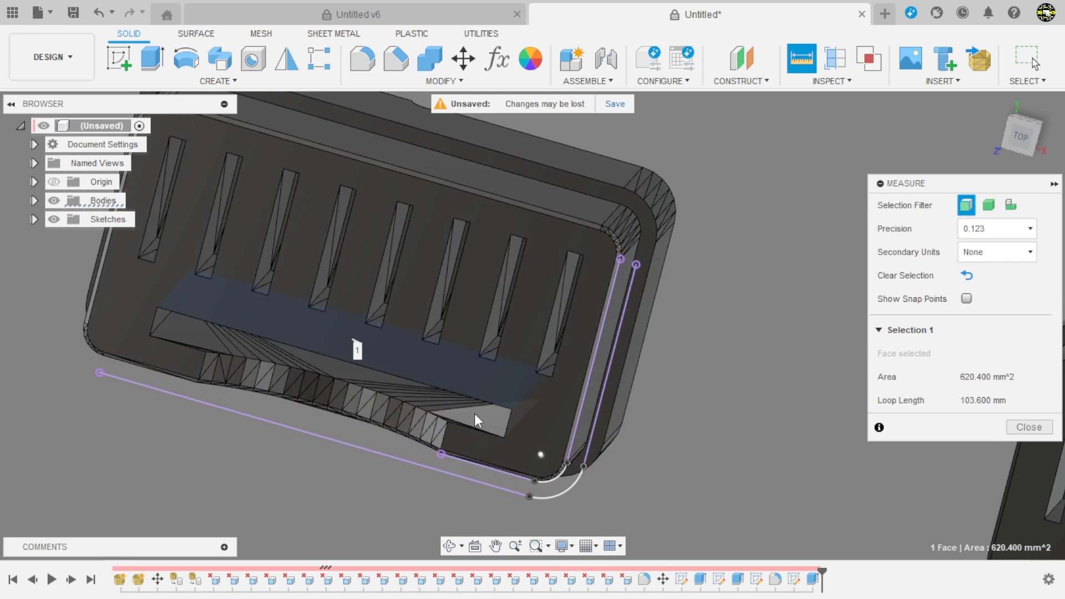
{"action": "left_click", "coordinate": [475, 414]}
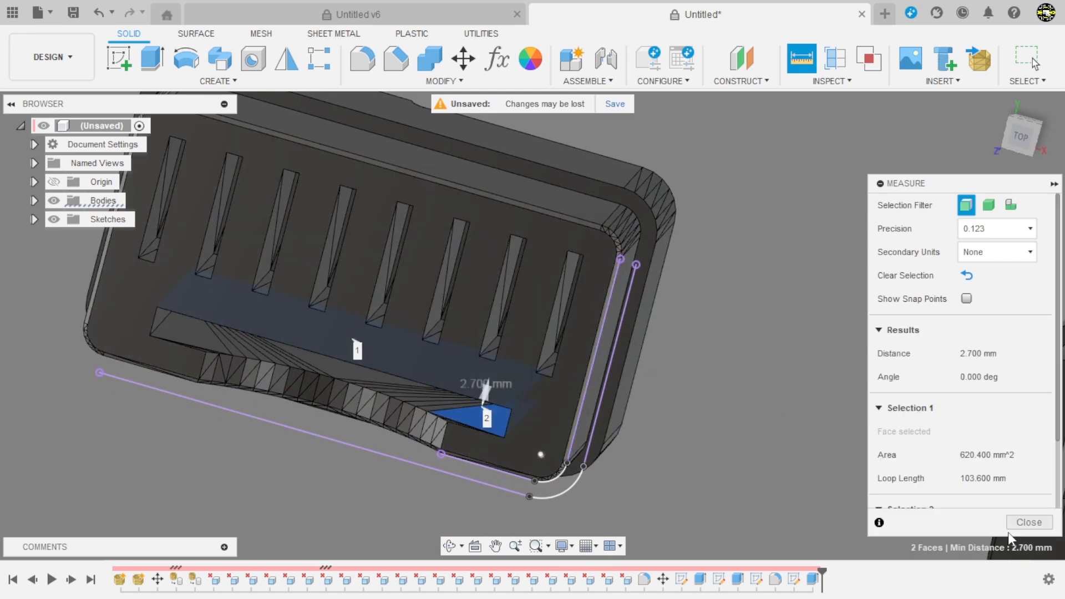
Clear the measurement and measure the length of the reference body's long opening between its two end faces
{"action": "left_click", "coordinate": [967, 275]}
{"action": "middle_click_drag", "start_coordinate": [720, 413], "coordinate": [702, 364], "text": "shift"}
{"action": "left_click", "coordinate": [148, 278]}
{"action": "middle_click_drag", "start_coordinate": [305, 285], "coordinate": [395, 298], "text": "shift"}
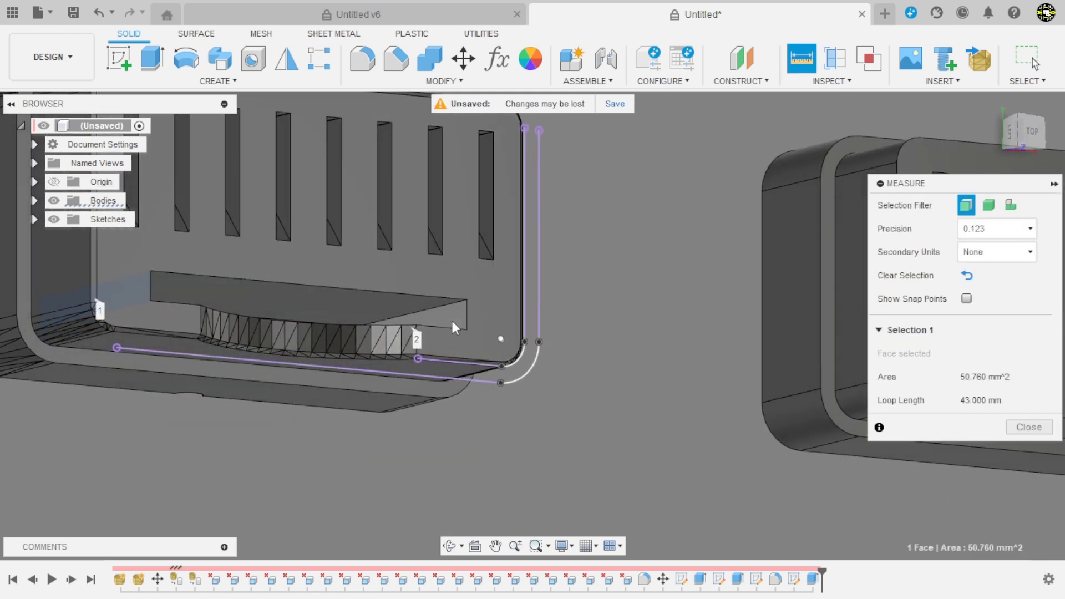
{"action": "left_click", "coordinate": [452, 321]}
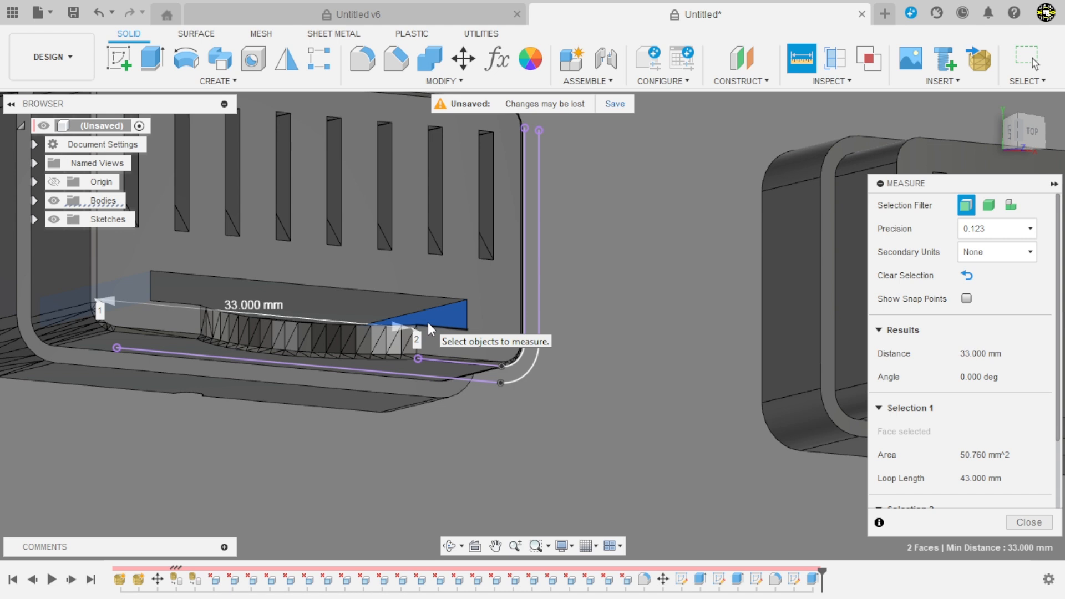
Measure the distance from the reference body's top face to the floor inside its long opening
{"action": "left_click", "coordinate": [967, 275]}
{"action": "left_click", "coordinate": [497, 305]}
{"action": "middle_click_drag", "start_coordinate": [492, 318], "coordinate": [399, 314], "text": "shift"}
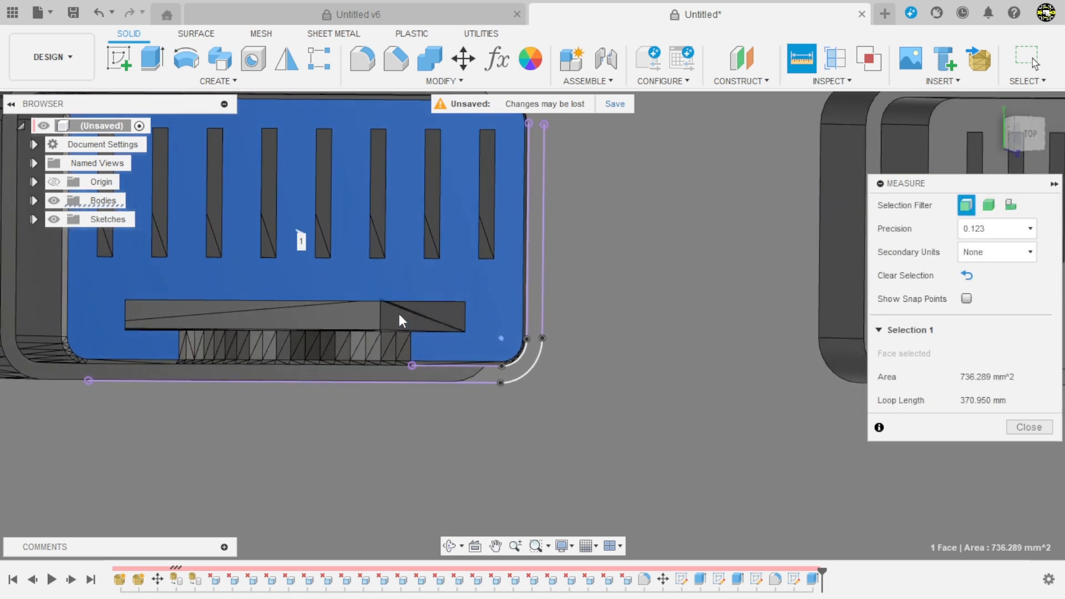
{"action": "left_click", "coordinate": [360, 318]}
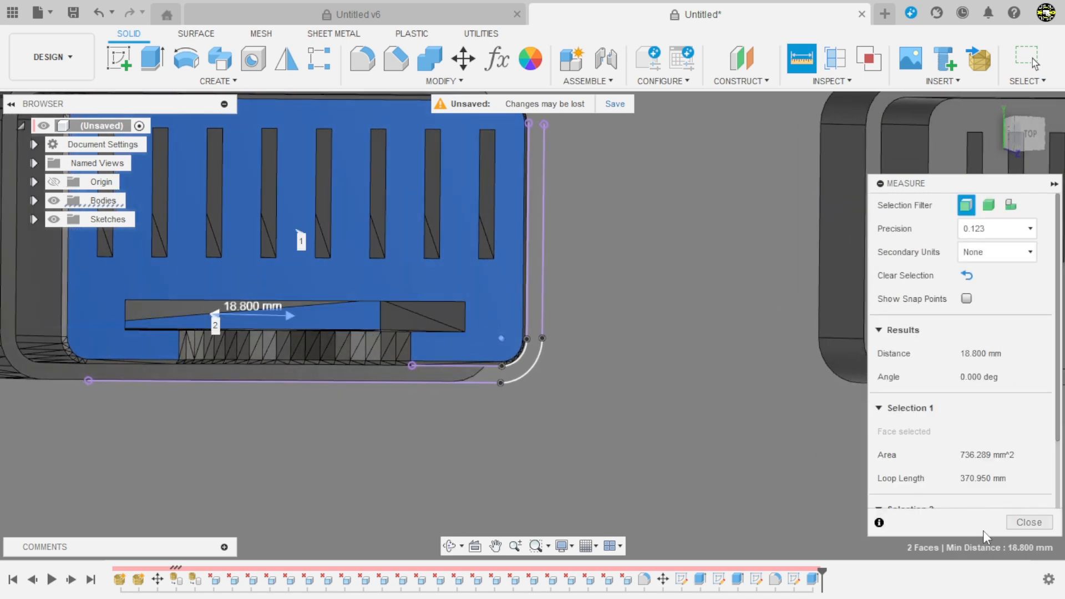
{"action": "left_click", "coordinate": [1007, 522]}
Start a sketch on the enclosure body's top face and draw a 33 × 2.7 mm centre rectangle below the slots
{"action": "scroll", "coordinate": [409, 412], "scroll_direction": "down", "scroll_amount": 5}
{"action": "scroll", "coordinate": [777, 420], "scroll_direction": "up", "scroll_amount": 2}
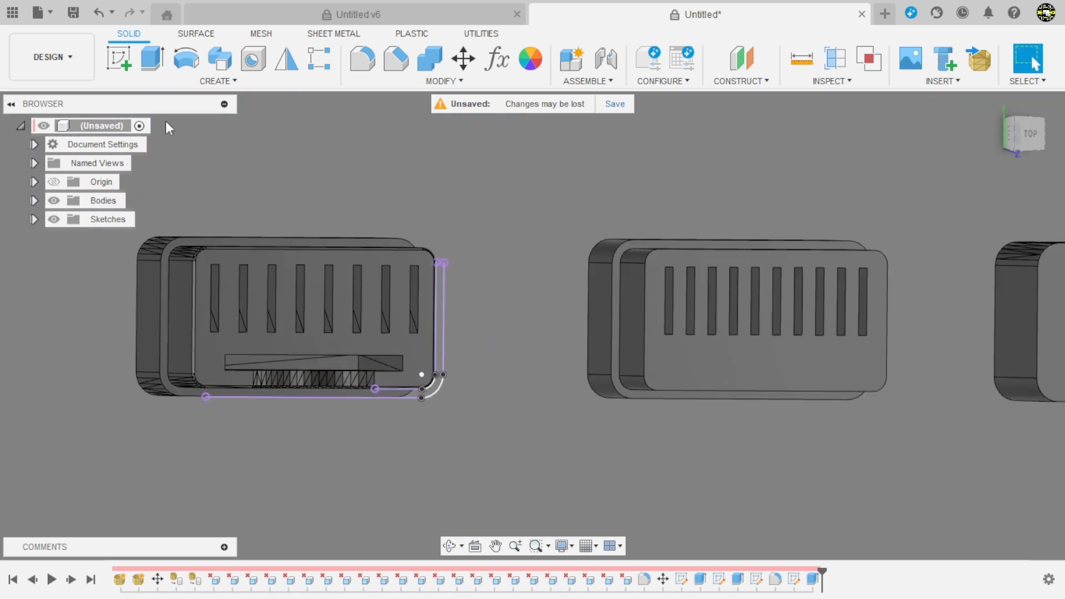
{"action": "left_click", "coordinate": [120, 58]}
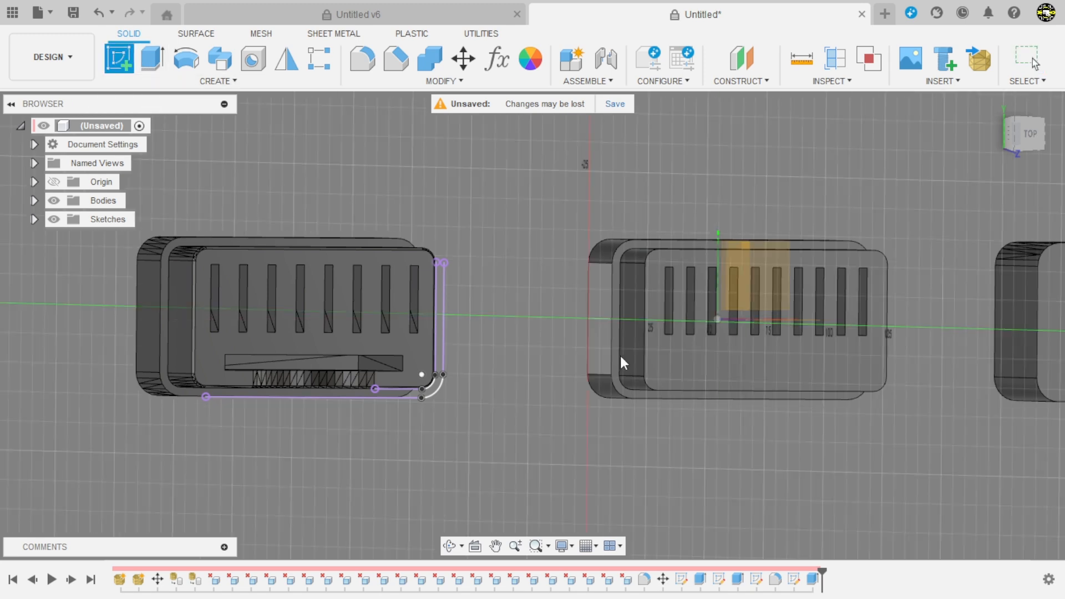
{"action": "left_click", "coordinate": [675, 365]}
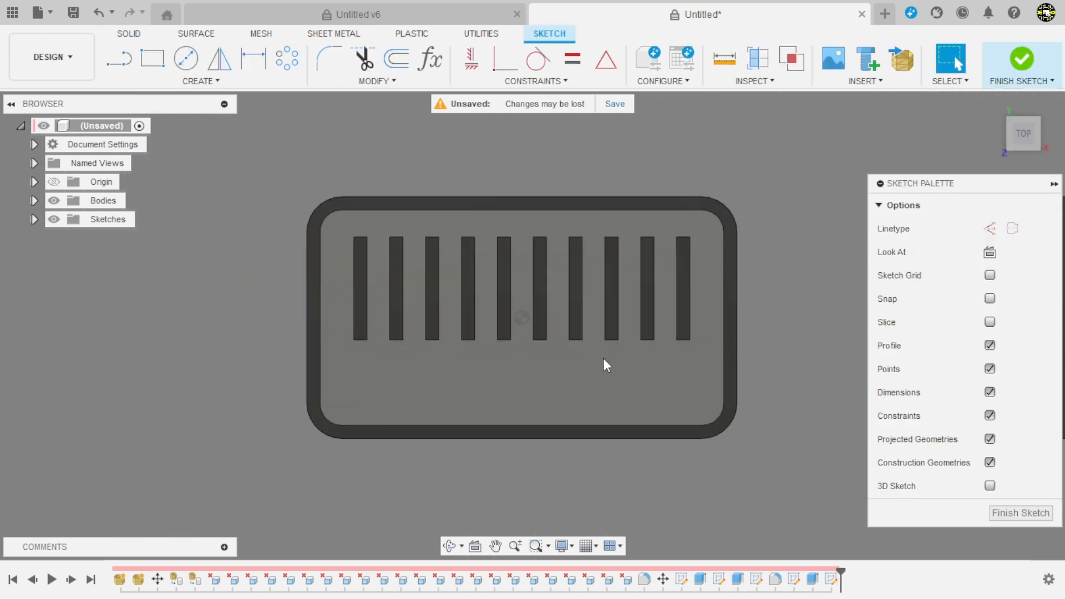
{"action": "left_click", "coordinate": [153, 60]}
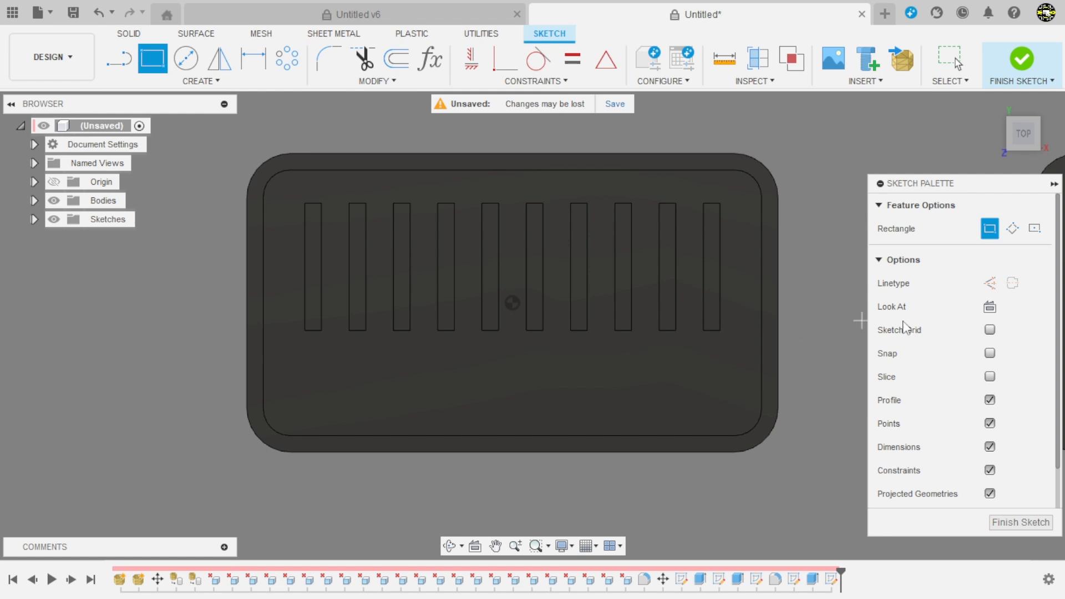
{"action": "left_click", "coordinate": [1034, 228]}
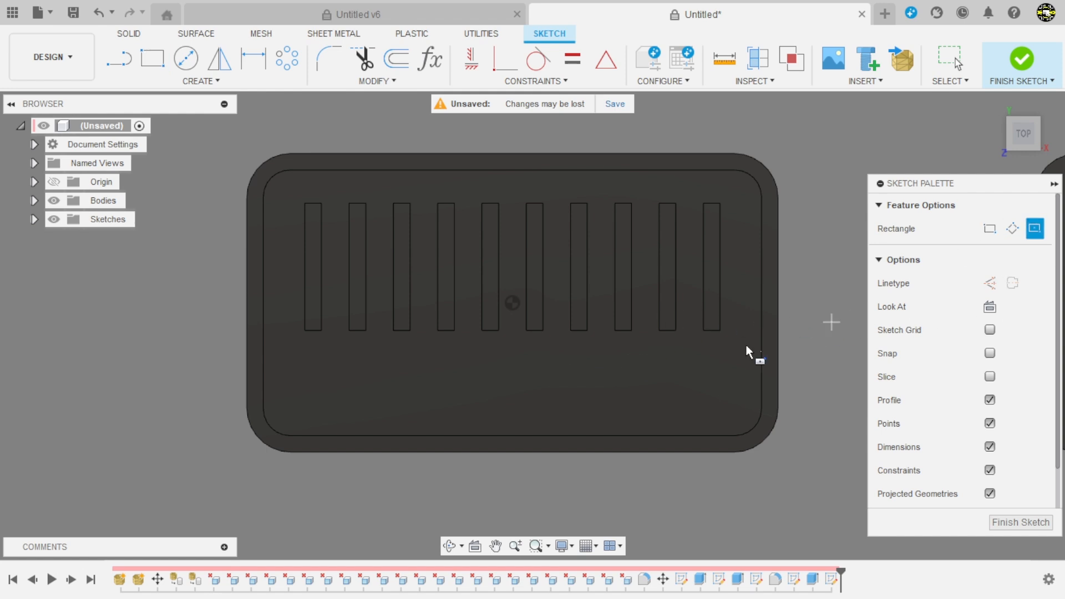
{"action": "left_click", "coordinate": [514, 393]}
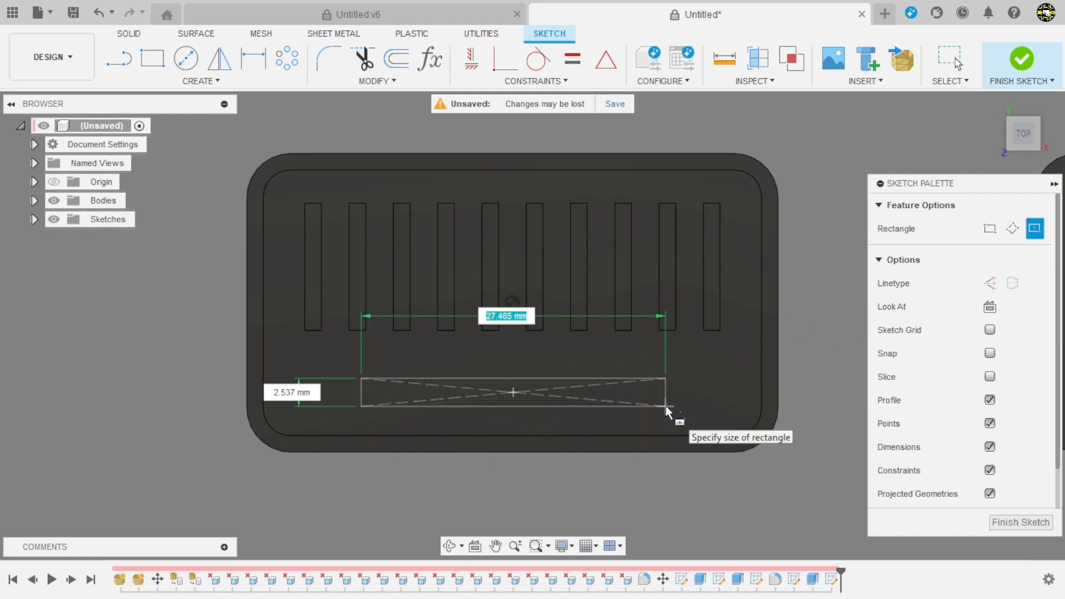
{"action": "type", "text": "33"}
{"action": "key", "text": "Tab"}
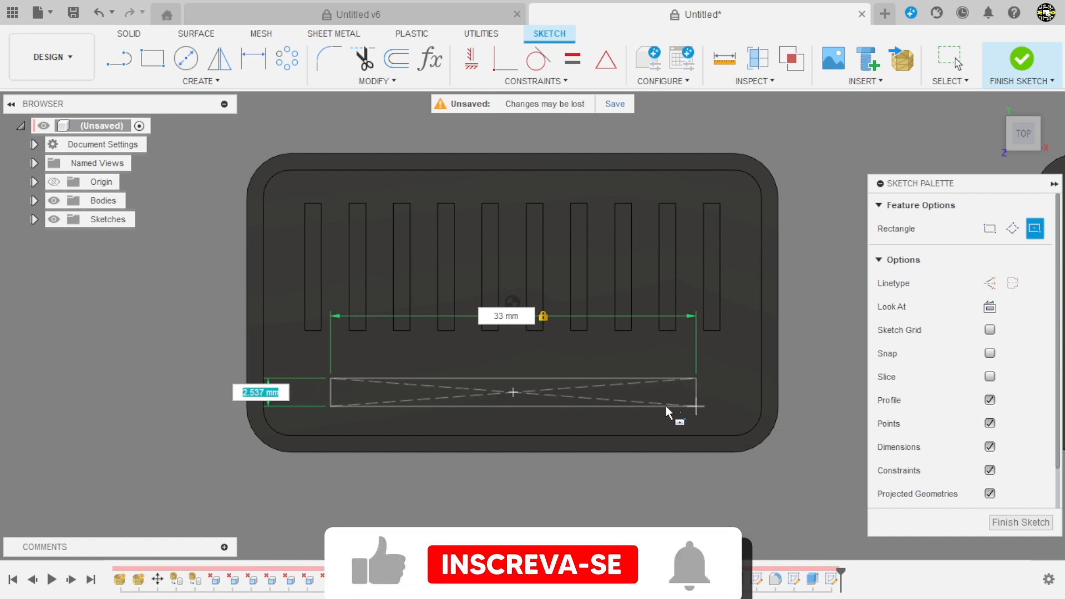
{"action": "type", "text": "2,7"}
{"action": "key", "text": "Return"}
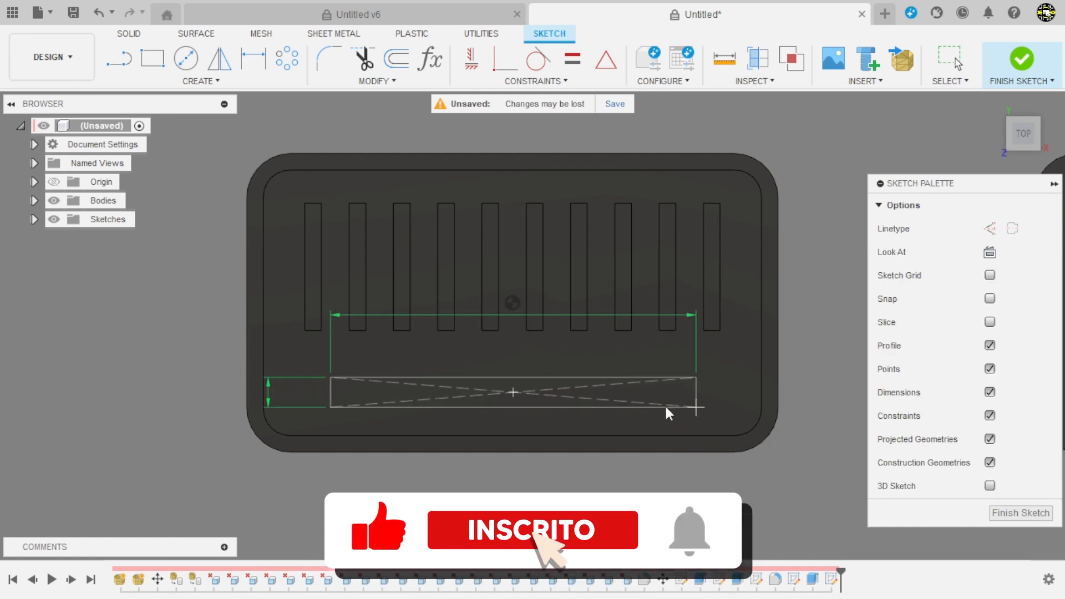
{"action": "key", "text": "Escape"}
Align the rectangle's centre point vertically with the centre point of the enclosure's top face using a Horizontal/Vertical constraint
{"action": "scroll", "coordinate": [610, 444], "scroll_direction": "up", "scroll_amount": 2}
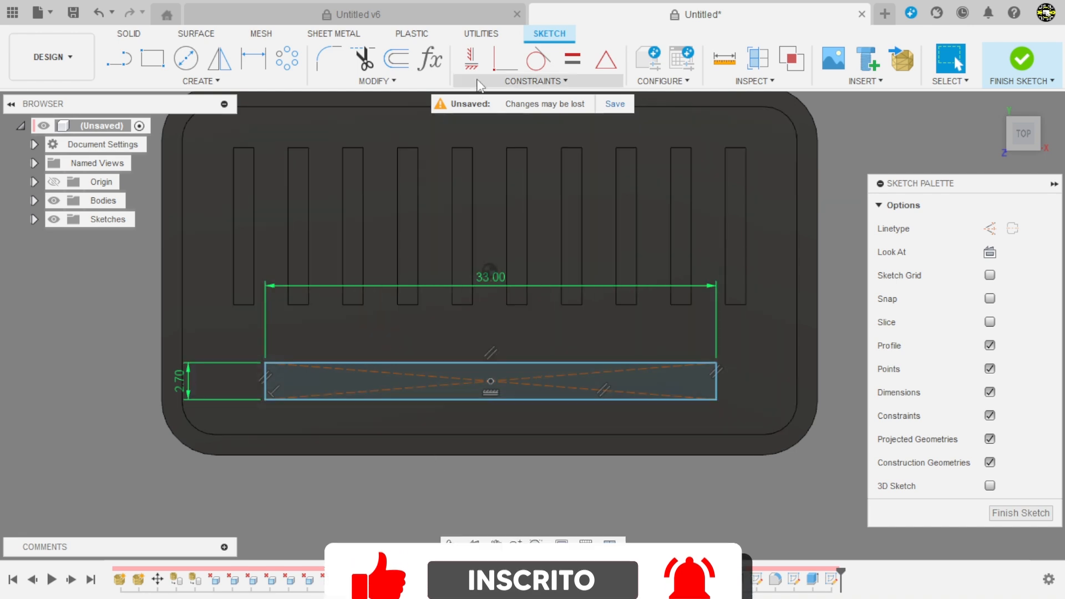
{"action": "left_click", "coordinate": [471, 59]}
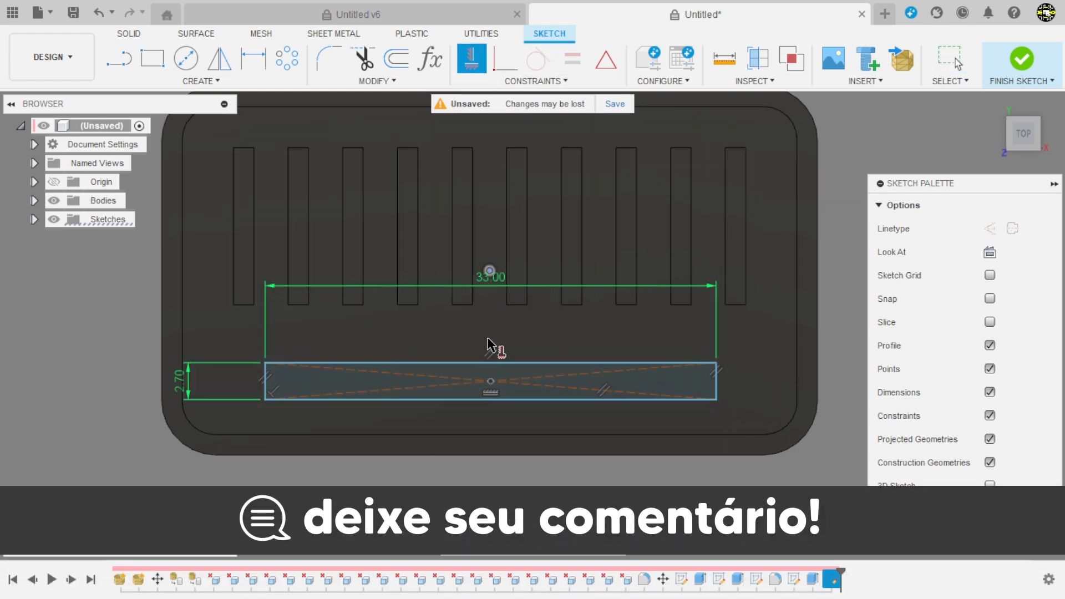
{"action": "scroll", "coordinate": [511, 428], "scroll_direction": "down", "scroll_amount": 3}
{"action": "scroll", "coordinate": [518, 445], "scroll_direction": "up", "scroll_amount": 1}
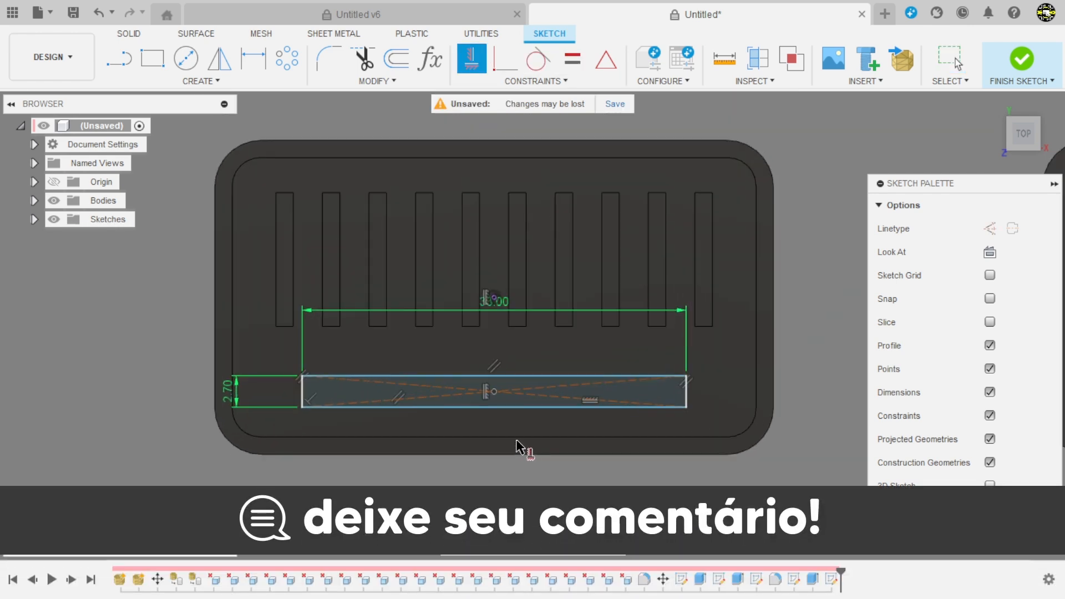
{"action": "key", "text": "Escape"}
Move the rectangle's 33 mm dimension closer to its upper edge and finish the sketch
{"action": "left_click", "coordinate": [496, 383]}
{"action": "left_click_drag", "start_coordinate": [532, 311], "coordinate": [546, 352]}
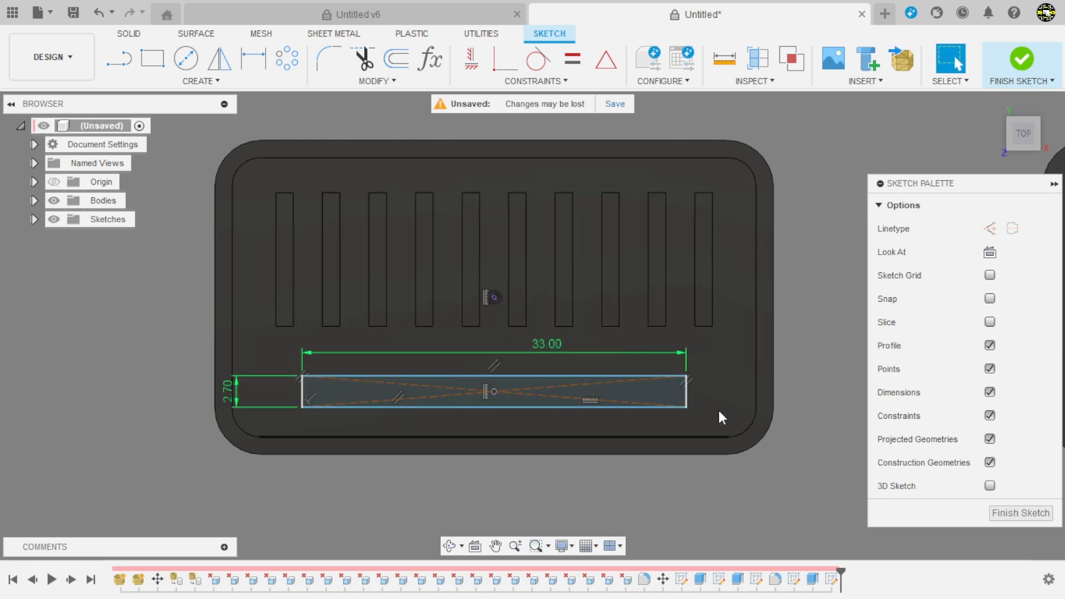
{"action": "left_click", "coordinate": [1022, 60]}
{"action": "middle_click_drag", "start_coordinate": [451, 331], "coordinate": [479, 297], "text": "shift"}
{"action": "scroll", "coordinate": [69, 315], "scroll_direction": "up", "scroll_amount": 5}
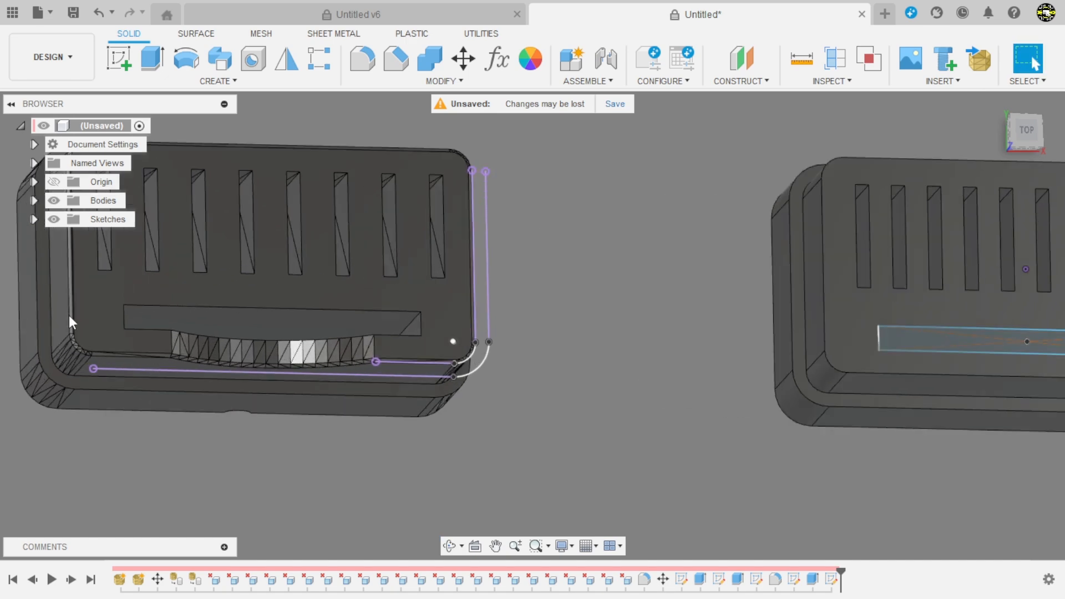
Measure the distance between the front inner face of the reference body's long opening and the upper front outer wall
{"action": "left_click", "coordinate": [801, 58]}
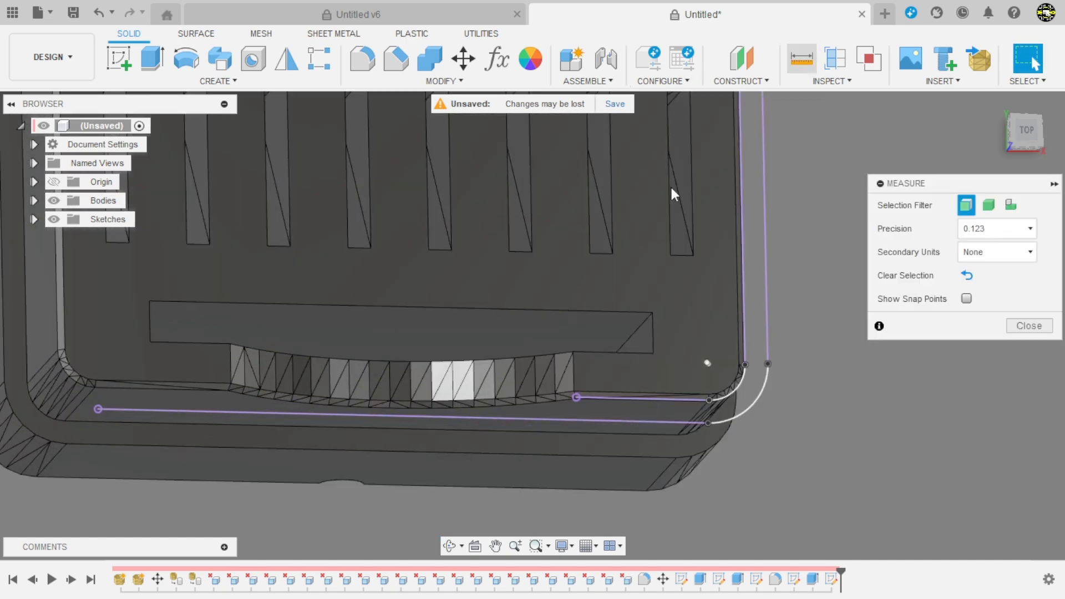
{"action": "middle_click_drag", "start_coordinate": [670, 185], "coordinate": [634, 285], "text": "shift"}
{"action": "left_click", "coordinate": [607, 338]}
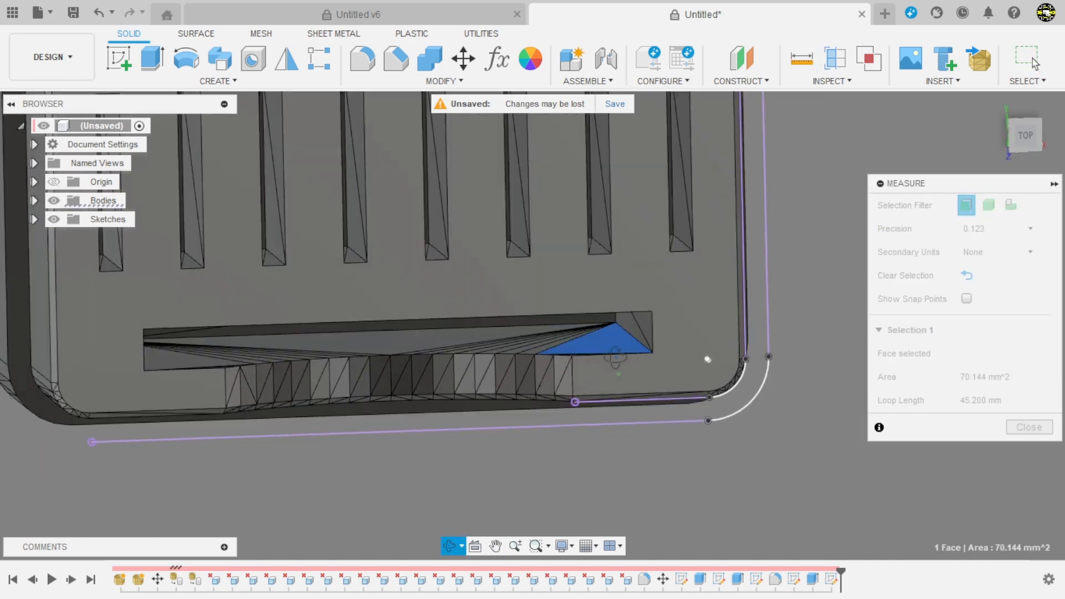
{"action": "middle_click_drag", "start_coordinate": [607, 337], "coordinate": [617, 442], "text": "shift"}
{"action": "left_click", "coordinate": [617, 441]}
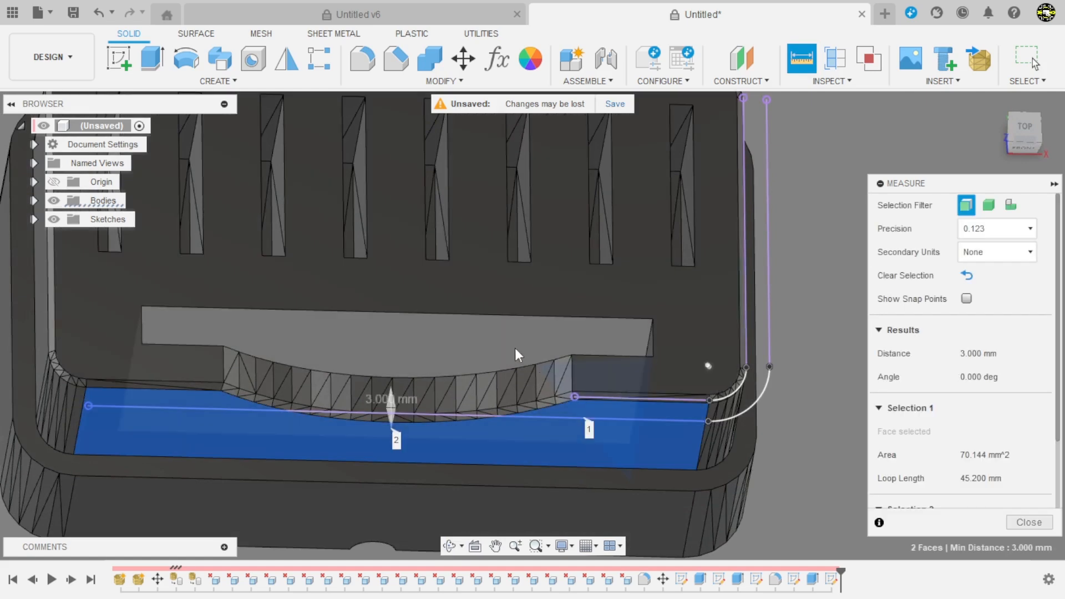
{"action": "key", "text": "Escape"}
{"action": "scroll", "coordinate": [332, 326], "scroll_direction": "down", "scroll_amount": 5}
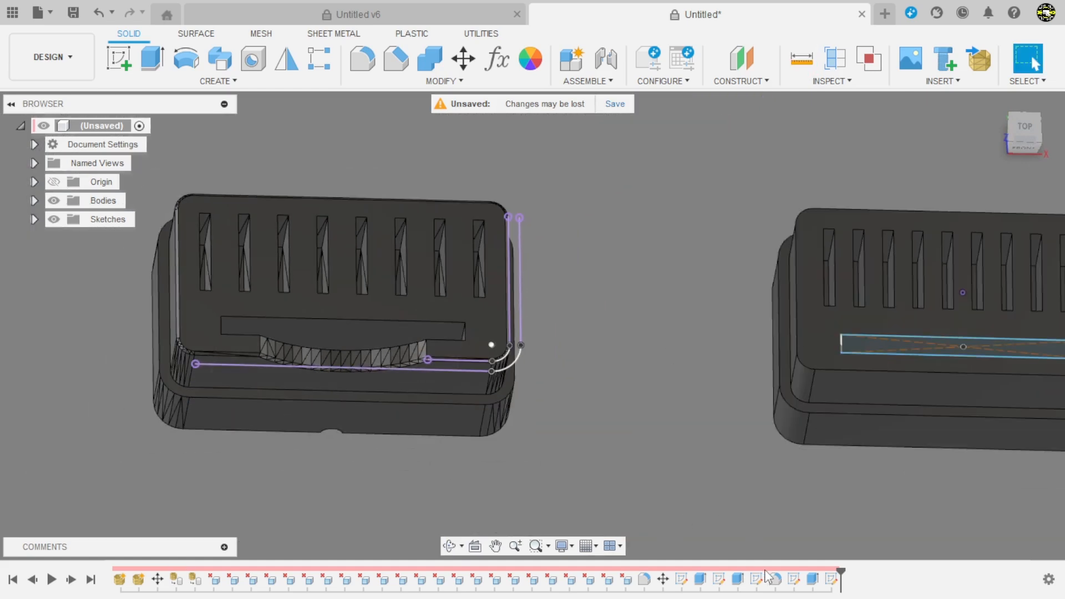
Edit the 33 × 2.7 mm rectangle's sketch, dimension its lower edge 3 mm from the top face's front edge, and finish the sketch
{"action": "double_click", "coordinate": [831, 579]}
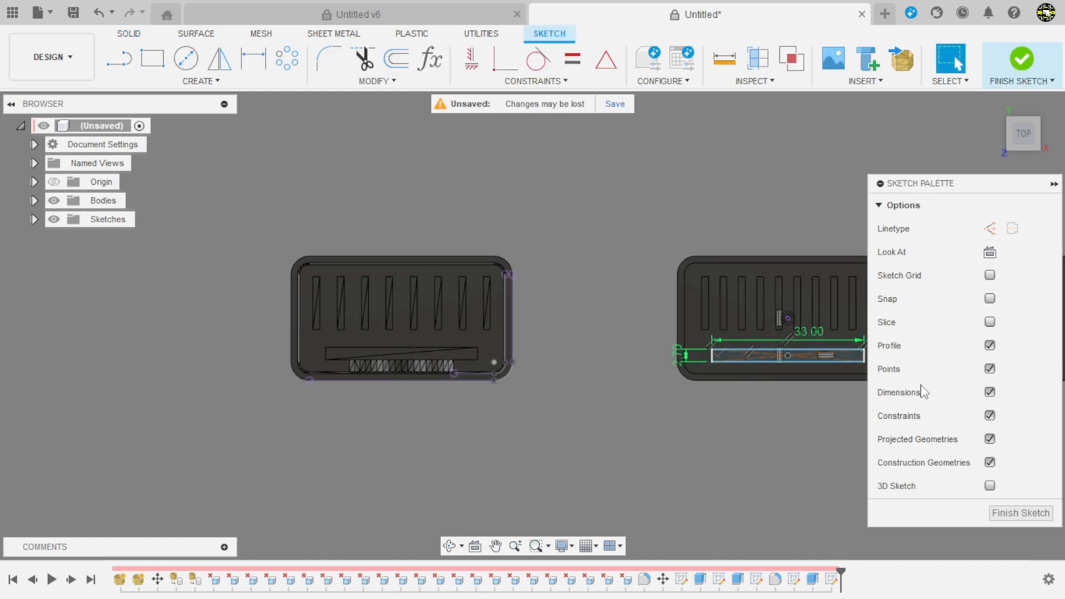
{"action": "scroll", "coordinate": [682, 372], "scroll_direction": "up", "scroll_amount": 5}
{"action": "key", "text": "d"}
{"action": "left_click", "coordinate": [466, 343]}
{"action": "left_click", "coordinate": [466, 377]}
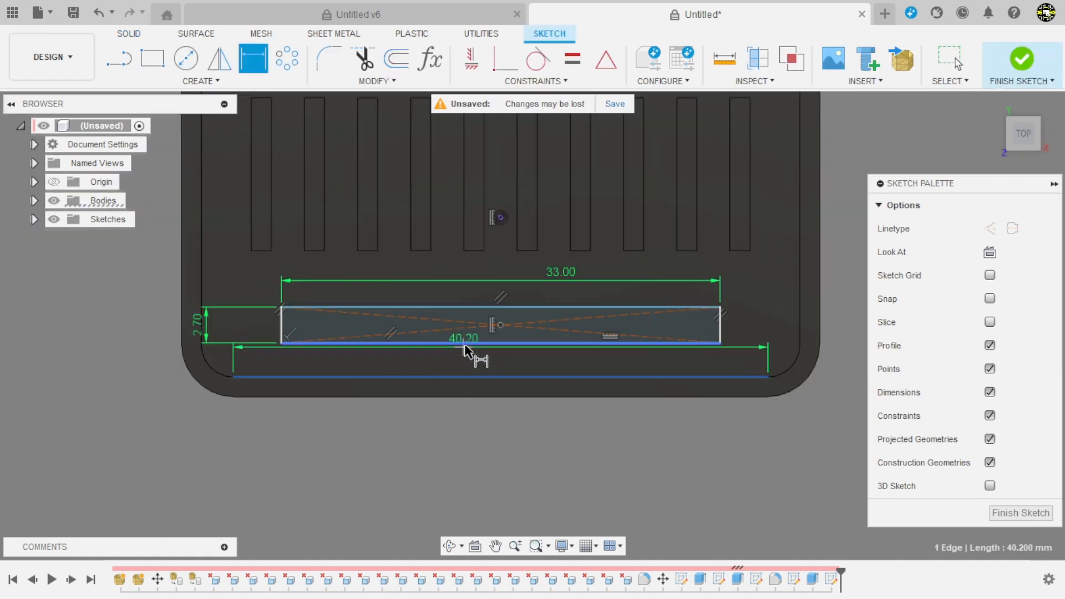
{"action": "left_click", "coordinate": [466, 362]}
{"action": "key", "text": "Return"}
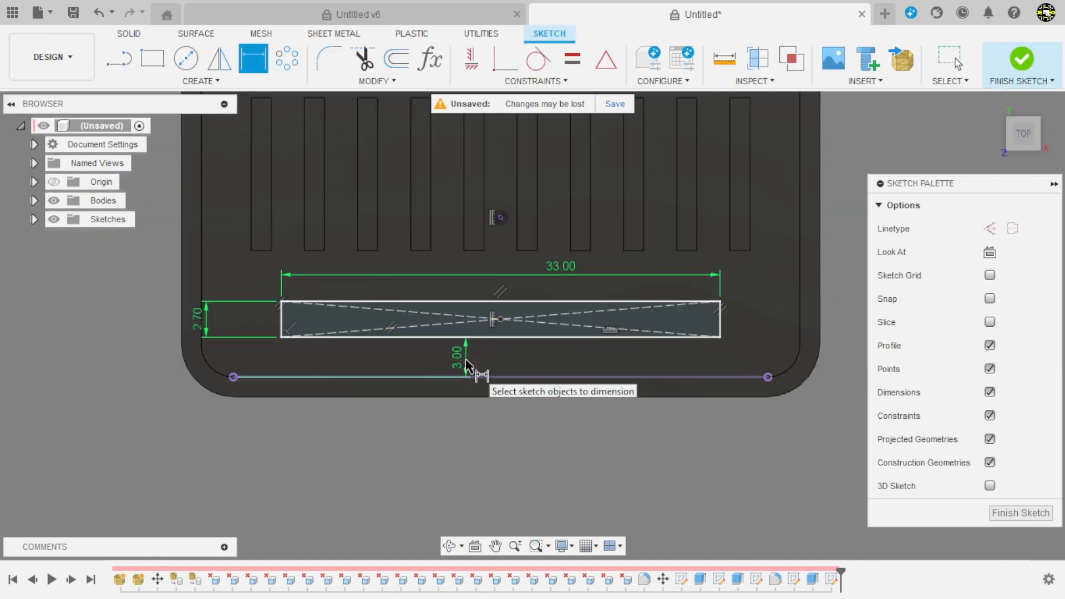
{"action": "left_click", "coordinate": [1021, 60]}
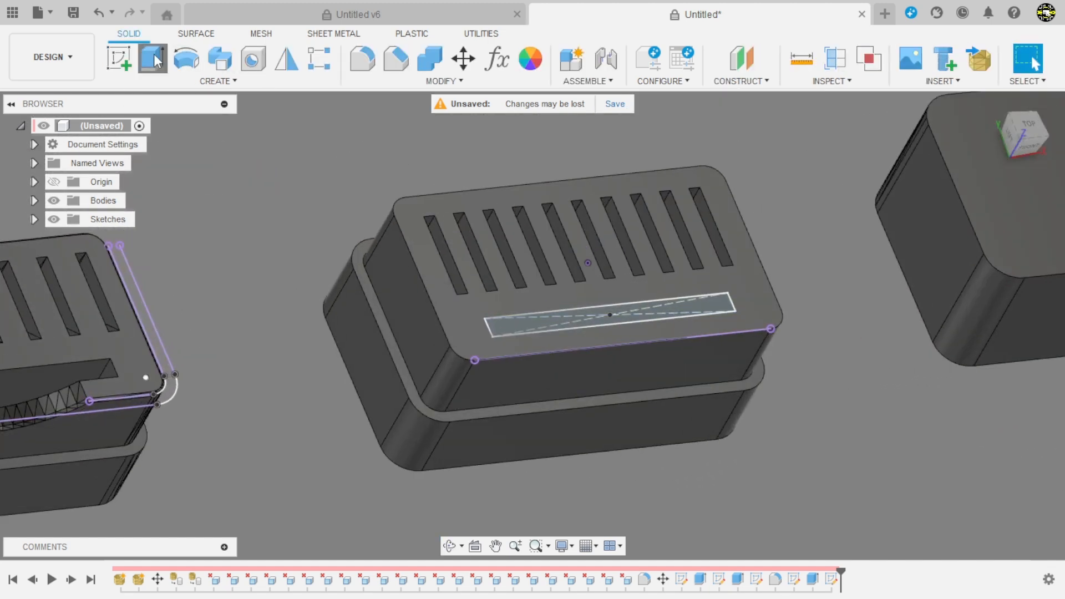
Extrude the rectangle 18.8 mm down into the enclosure body as a cut
{"action": "left_click", "coordinate": [153, 59]}
{"action": "type", "text": "-"}
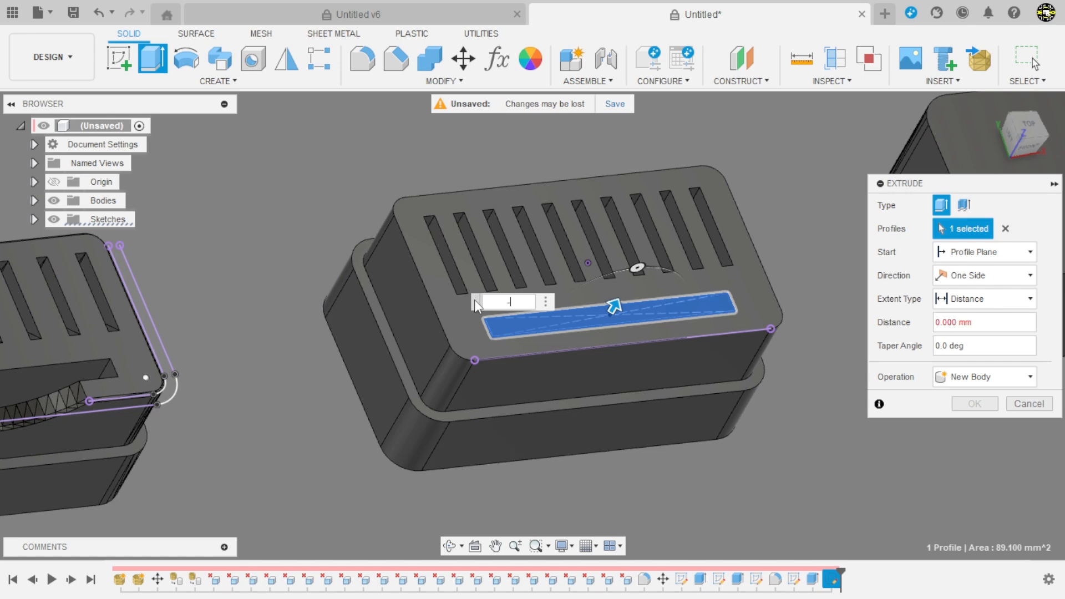
{"action": "type", "text": "18,8"}
{"action": "key", "text": "Return"}
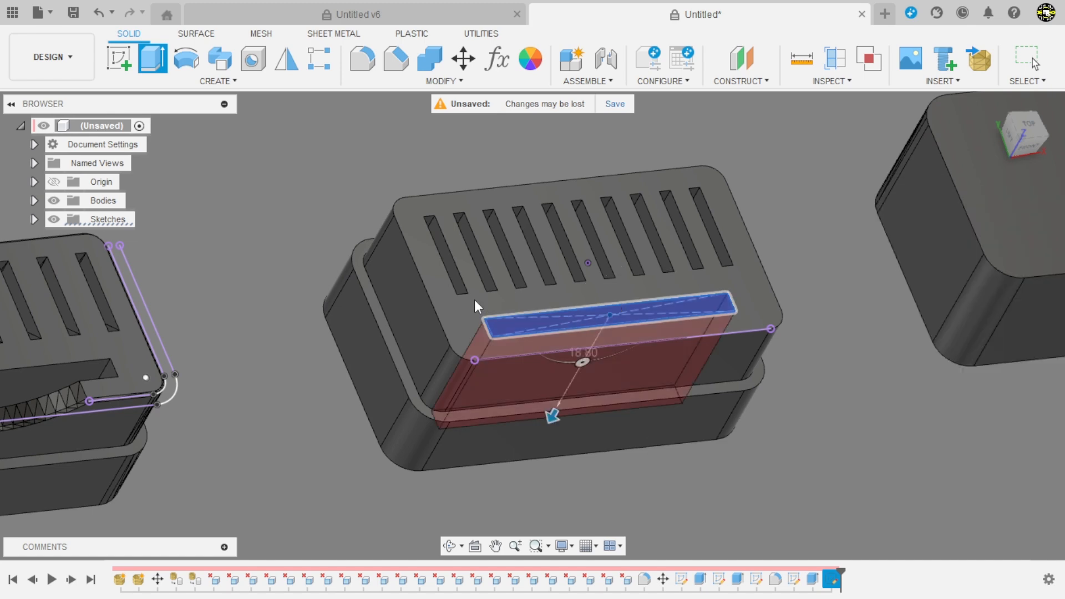
{"action": "middle_click_drag", "start_coordinate": [487, 303], "coordinate": [818, 291], "text": "shift"}
{"action": "scroll", "coordinate": [818, 291], "scroll_direction": "down", "scroll_amount": 3}
{"action": "scroll", "coordinate": [353, 445], "scroll_direction": "up", "scroll_amount": 3}
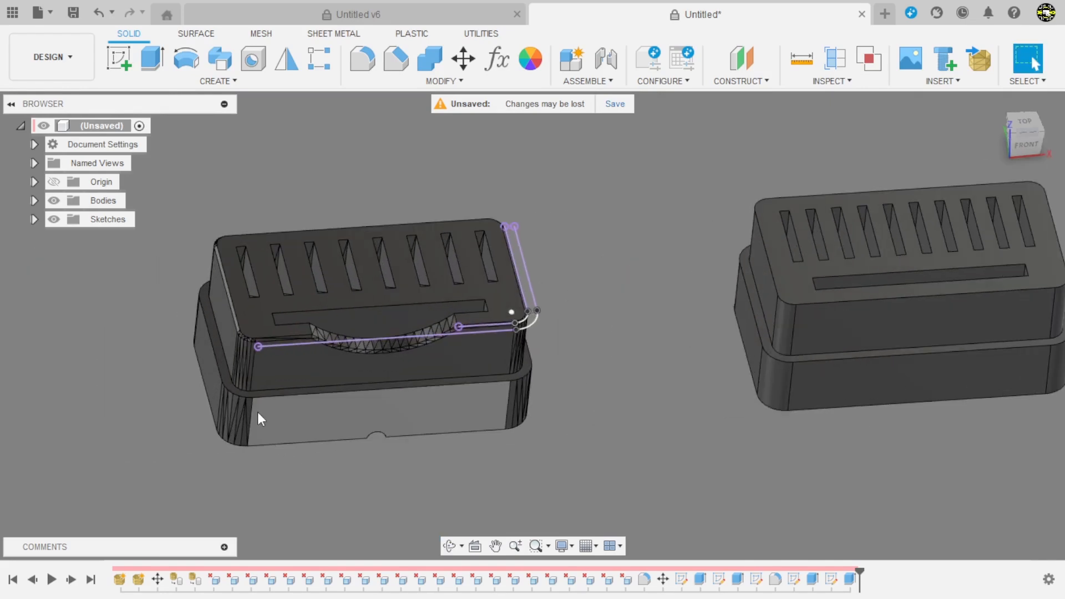
{"action": "scroll", "coordinate": [260, 394], "scroll_direction": "up", "scroll_amount": 4}
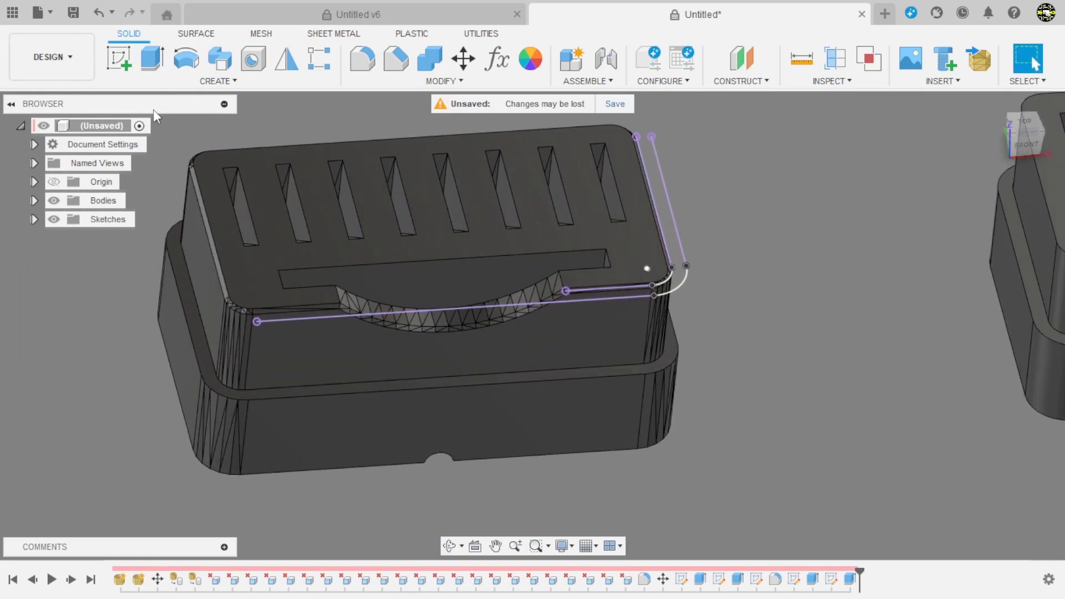
{"action": "left_click", "coordinate": [119, 59]}
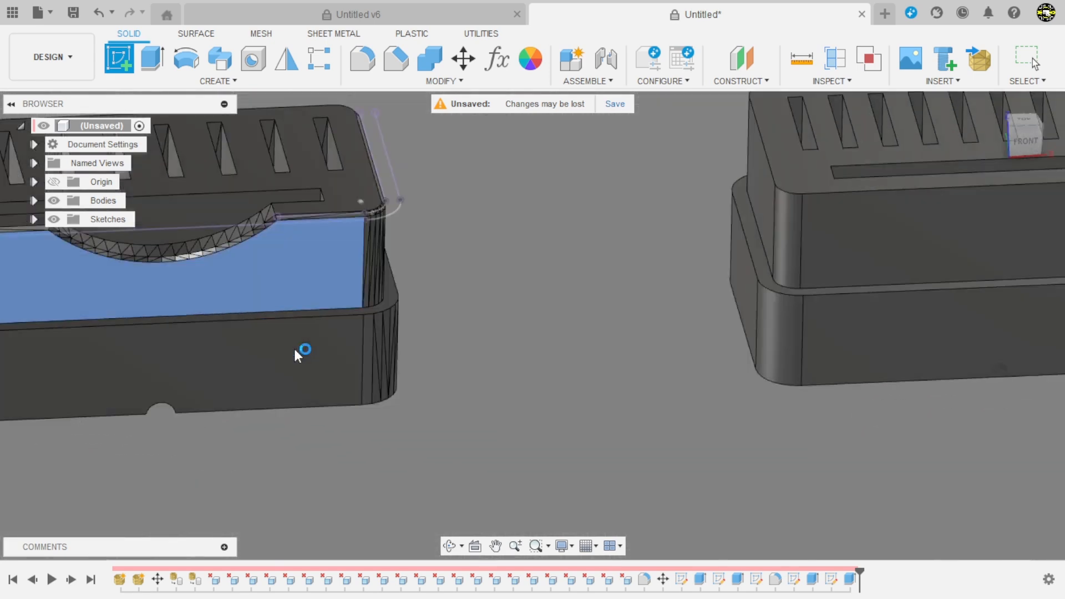
{"action": "left_click", "coordinate": [295, 349]}
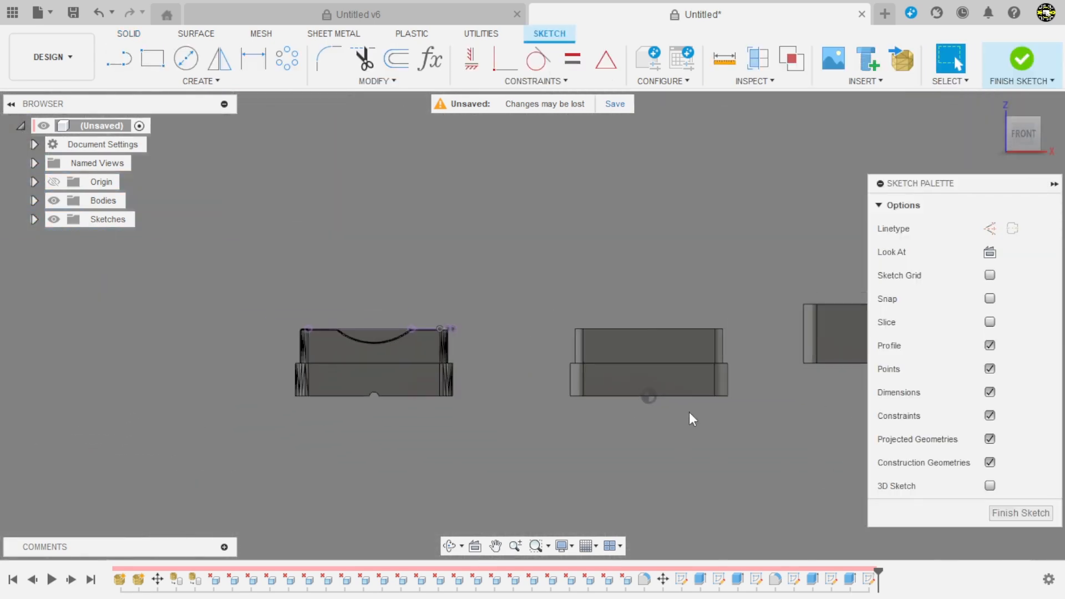
{"action": "scroll", "coordinate": [367, 338], "scroll_direction": "up", "scroll_amount": 10}
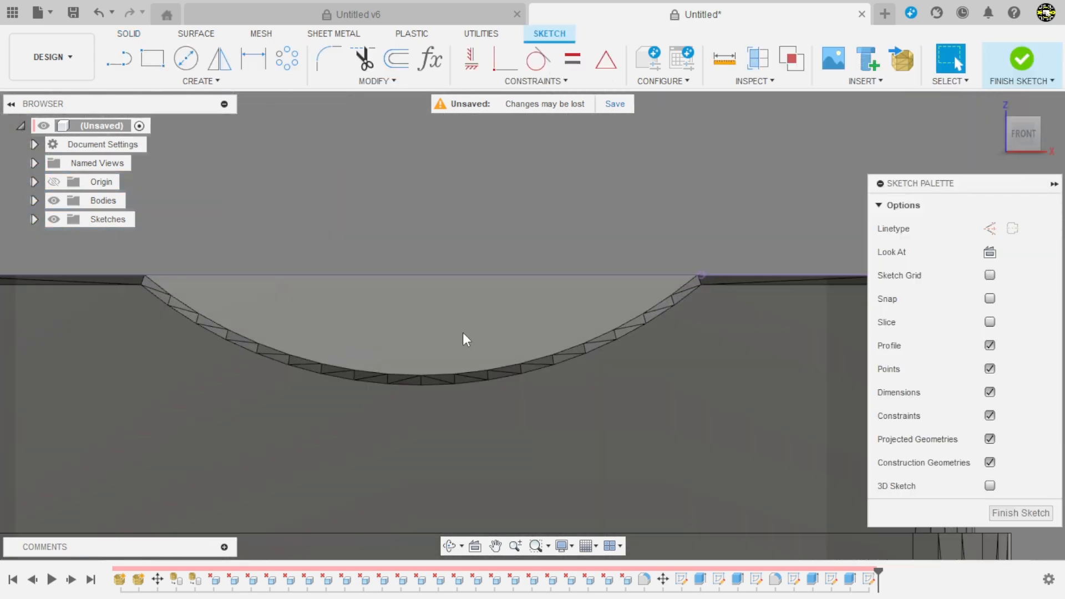
{"action": "scroll", "coordinate": [628, 301], "scroll_direction": "down", "scroll_amount": 3}
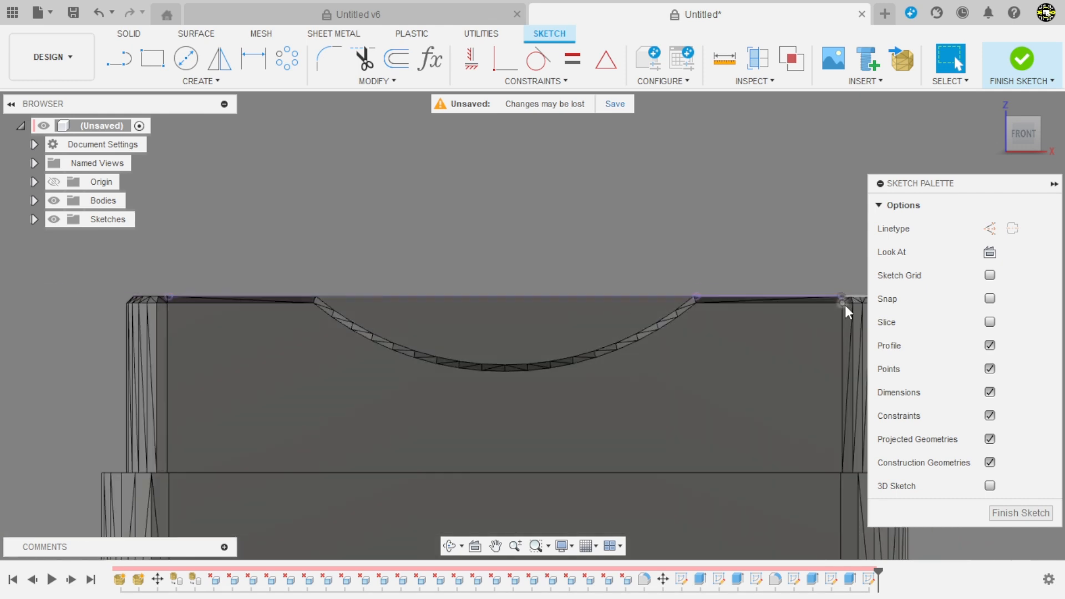
{"action": "scroll", "coordinate": [647, 351], "scroll_direction": "up", "scroll_amount": 1}
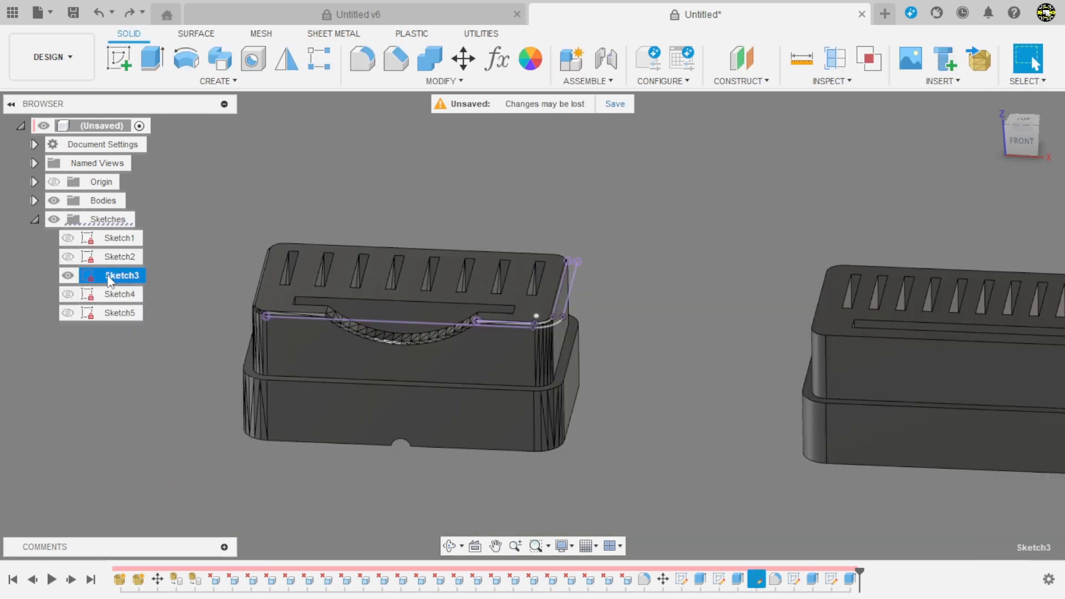
Delete Sketch3, the leftover sketch with projected edges on the reference body's top, and collapse the sketch list
{"action": "right_click", "coordinate": [109, 276]}
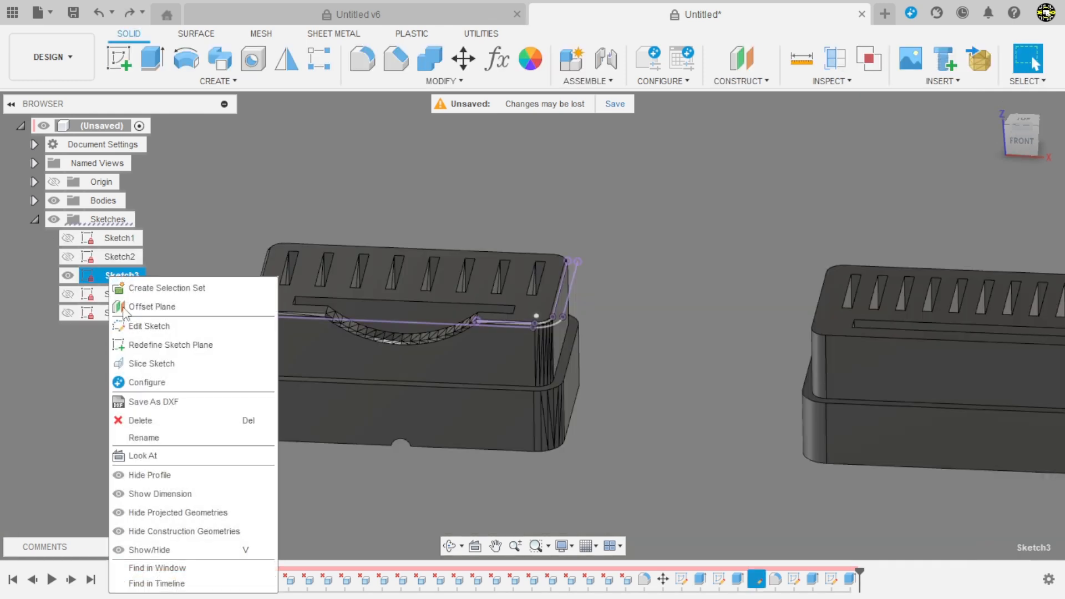
{"action": "left_click", "coordinate": [138, 420]}
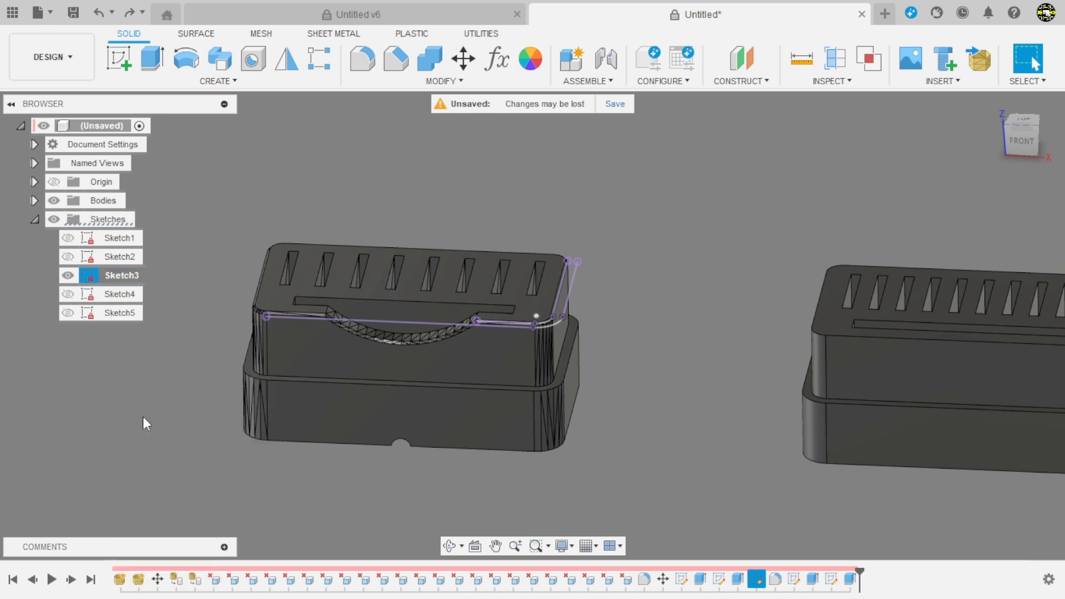
{"action": "left_click", "coordinate": [36, 219]}
Start a sketch on the reference body's upper front face and project the two straight top edges on either side of the curved recess
{"action": "left_click", "coordinate": [119, 58]}
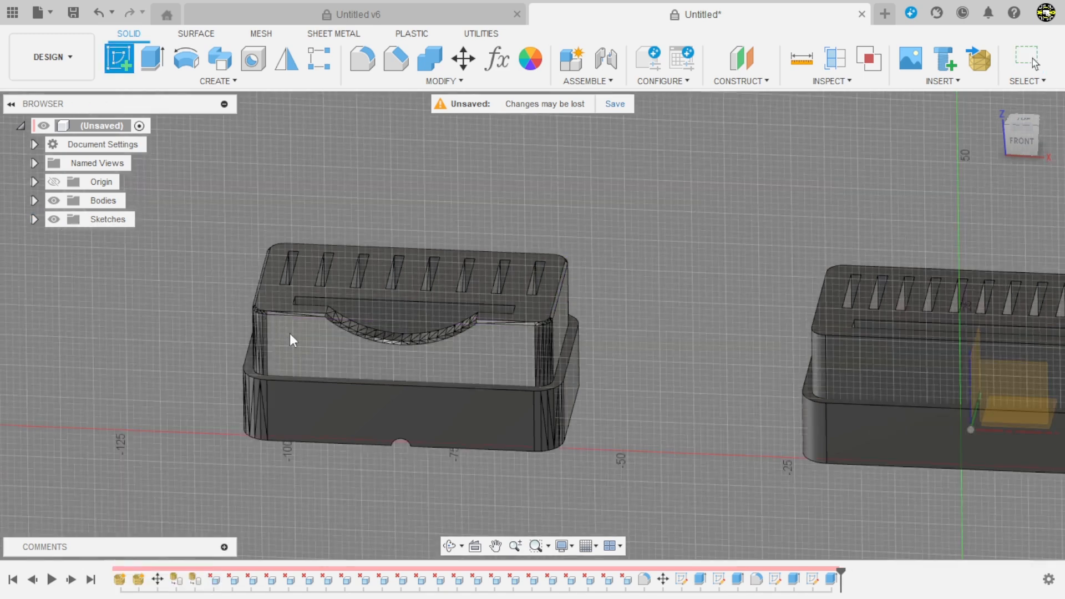
{"action": "left_click", "coordinate": [290, 334]}
{"action": "scroll", "coordinate": [580, 371], "scroll_direction": "up", "scroll_amount": 10}
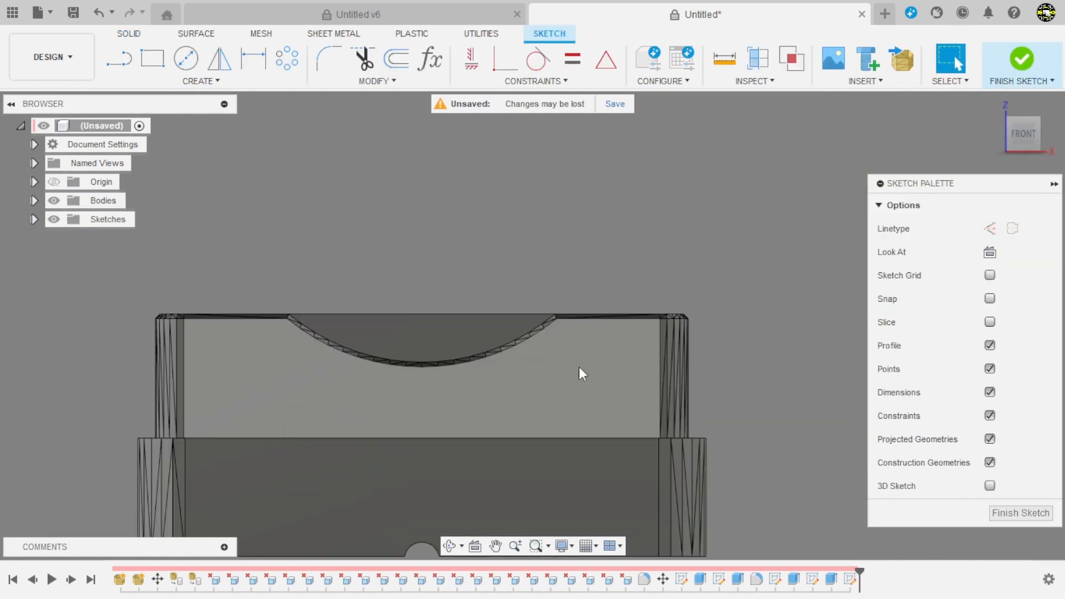
{"action": "key", "text": "p"}
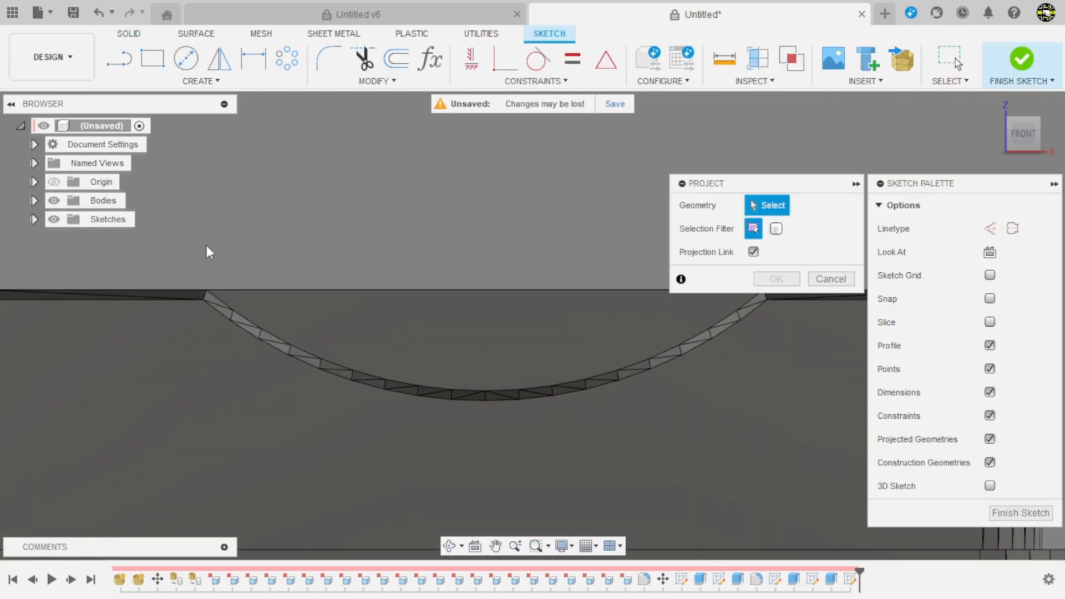
{"action": "left_click", "coordinate": [192, 293]}
{"action": "scroll", "coordinate": [515, 324], "scroll_direction": "down", "scroll_amount": 3}
{"action": "scroll", "coordinate": [455, 317], "scroll_direction": "up", "scroll_amount": 5}
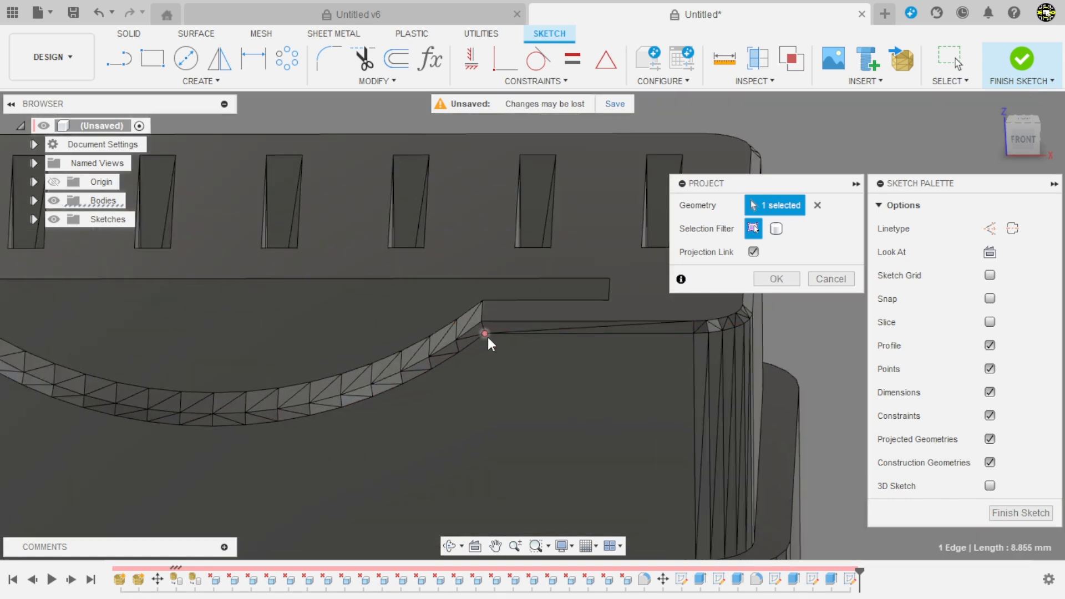
{"action": "left_click", "coordinate": [496, 329]}
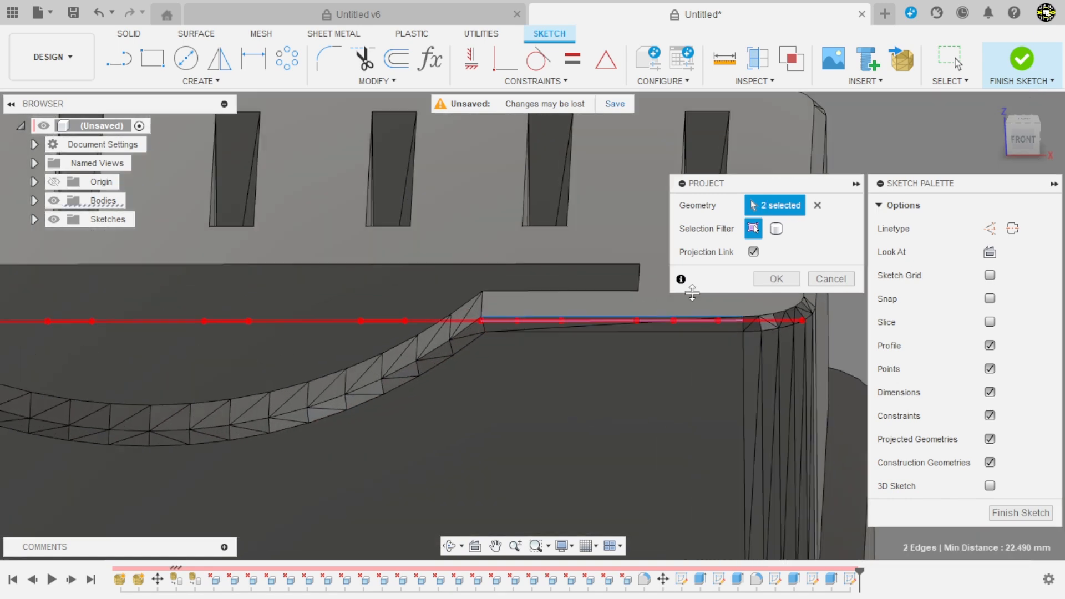
{"action": "left_click", "coordinate": [777, 279]}
Draw a 3-point arc between the inner endpoints of the projected edges, following the curve of the reference recess
{"action": "left_click", "coordinate": [1023, 140]}
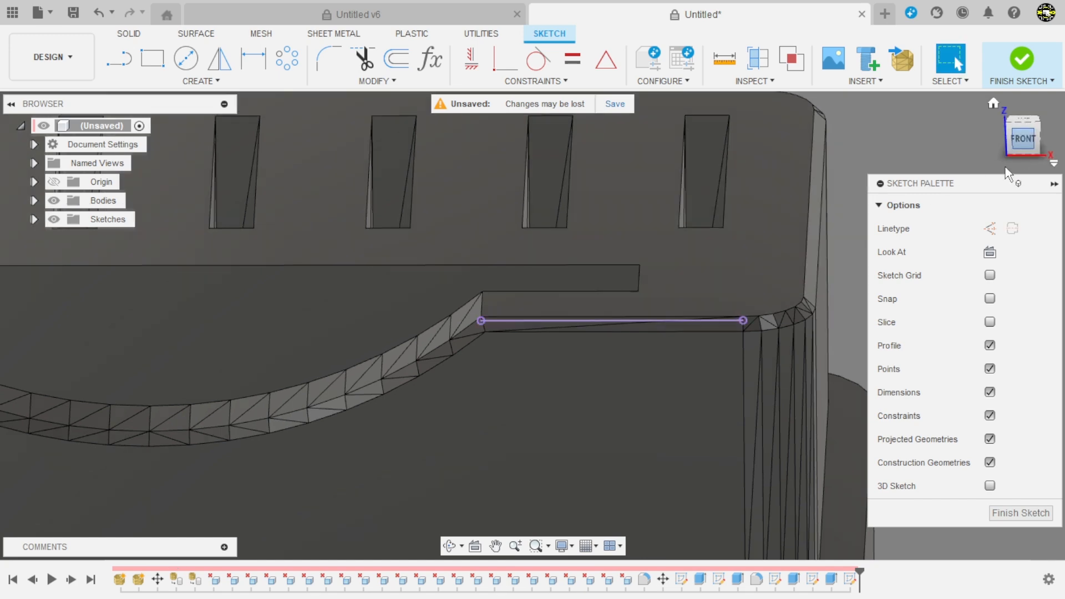
{"action": "scroll", "coordinate": [783, 280], "scroll_direction": "down", "scroll_amount": 3}
{"action": "scroll", "coordinate": [601, 250], "scroll_direction": "up", "scroll_amount": 4}
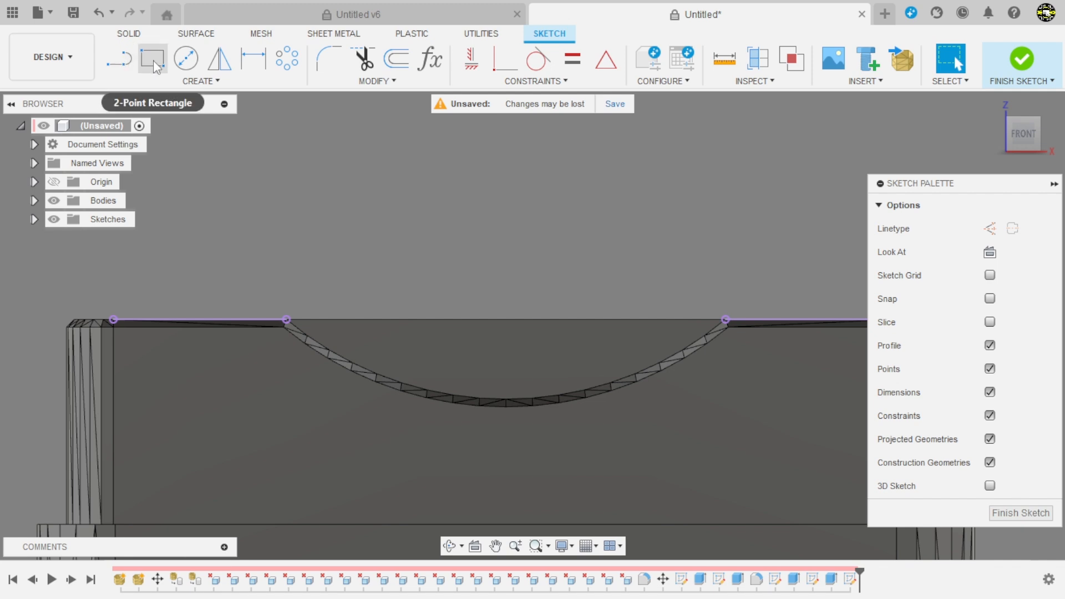
{"action": "left_click", "coordinate": [148, 80]}
{"action": "mouse_move", "coordinate": [159, 147]}
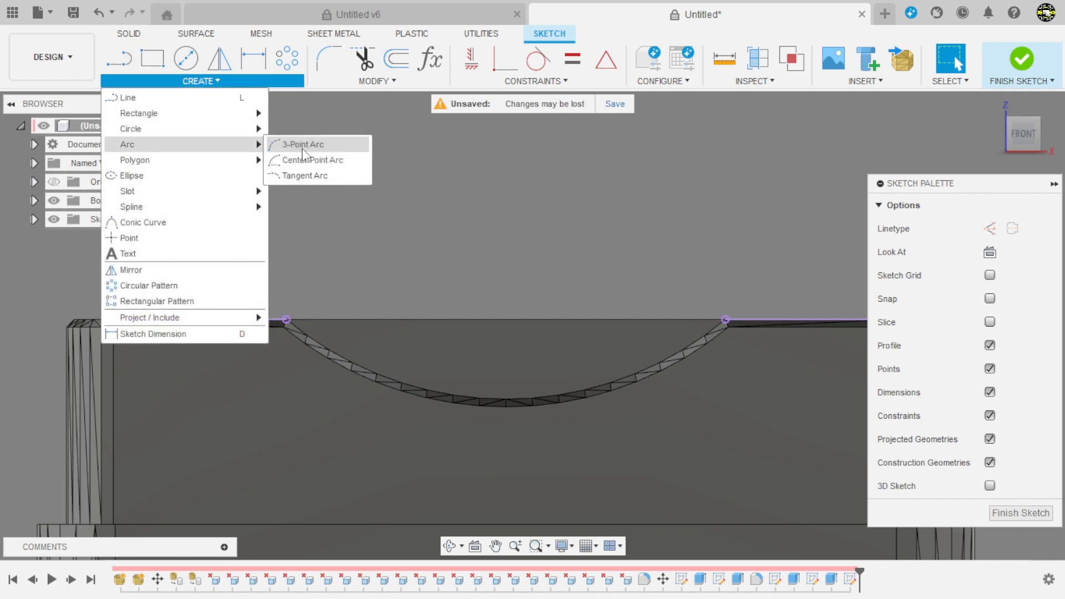
{"action": "left_click", "coordinate": [311, 144]}
{"action": "left_click", "coordinate": [286, 320]}
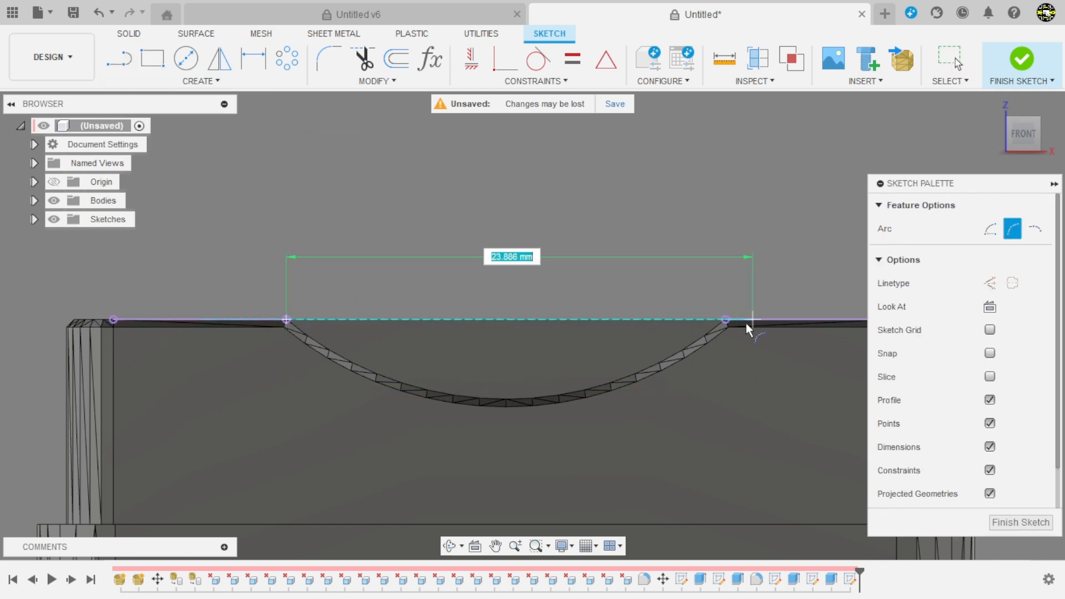
{"action": "left_click", "coordinate": [726, 320]}
{"action": "scroll", "coordinate": [623, 281], "scroll_direction": "down", "scroll_amount": 2}
{"action": "scroll", "coordinate": [596, 391], "scroll_direction": "up", "scroll_amount": 3}
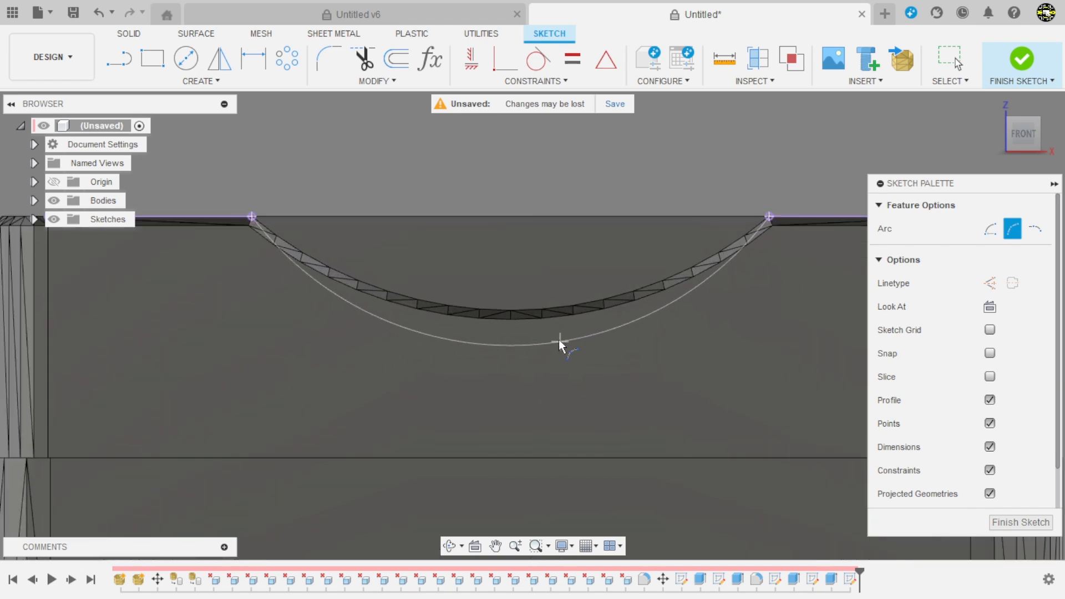
{"action": "scroll", "coordinate": [534, 319], "scroll_direction": "up", "scroll_amount": 1}
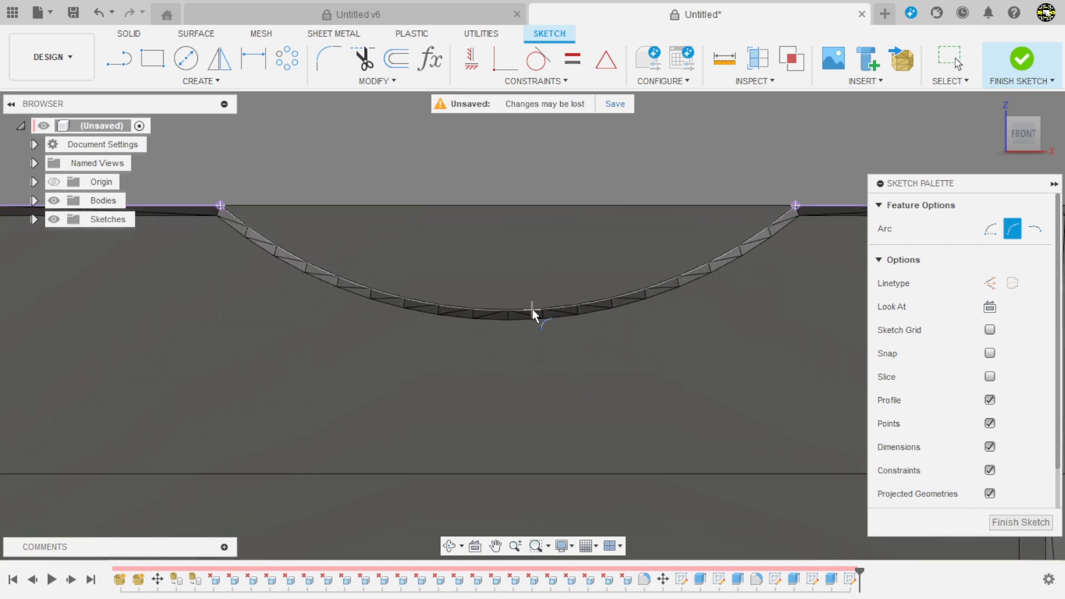
{"action": "left_click", "coordinate": [531, 314]}
{"action": "scroll", "coordinate": [444, 357], "scroll_direction": "down", "scroll_amount": 3}
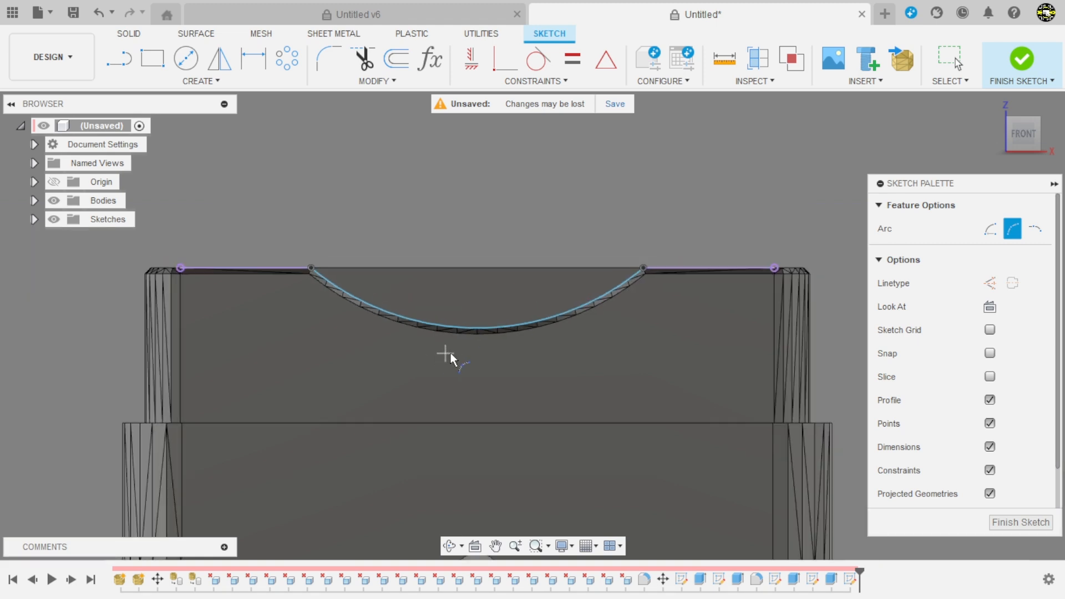
{"action": "key", "text": "Escape"}
Dimension the recess arc with a 17.5 mm radius and check its fit against the reference curve
{"action": "key", "text": "d"}
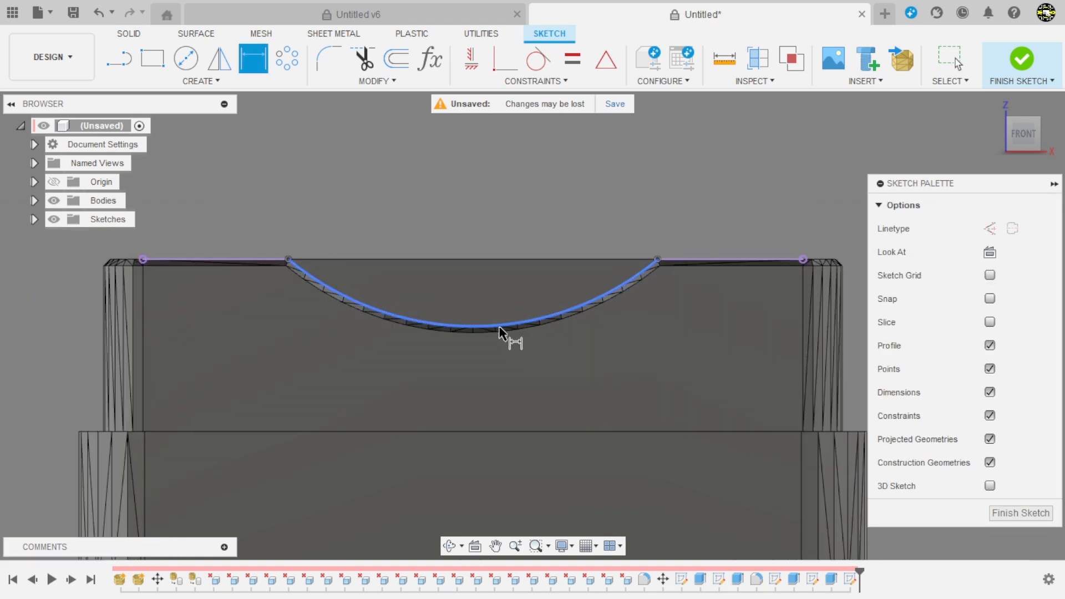
{"action": "left_click", "coordinate": [500, 327]}
{"action": "left_click", "coordinate": [581, 381]}
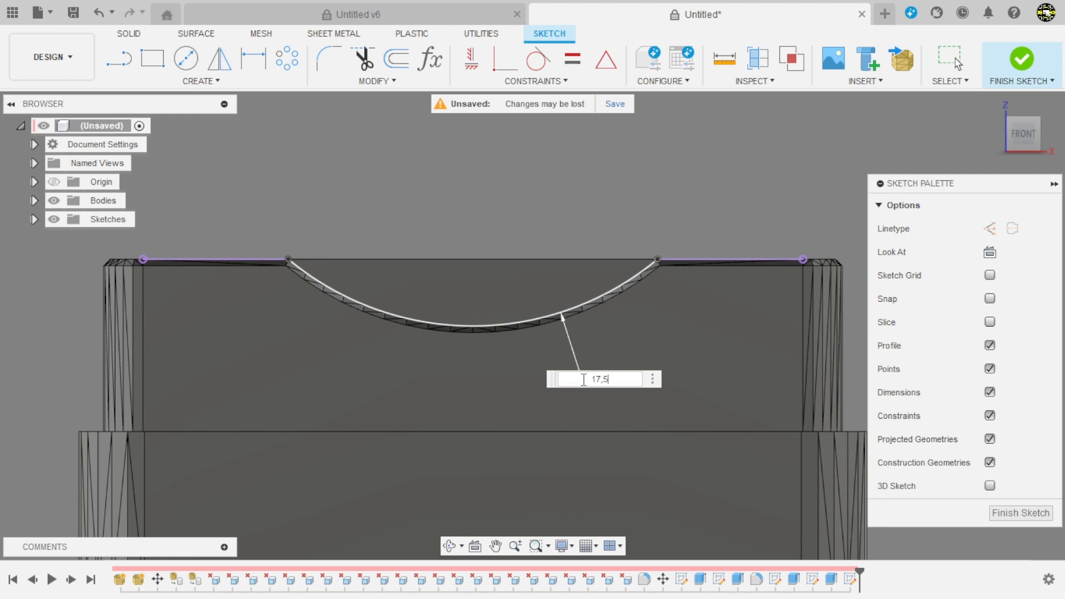
{"action": "type", "text": "17,5"}
{"action": "key", "text": "Return"}
{"action": "scroll", "coordinate": [561, 499], "scroll_direction": "up", "scroll_amount": 6}
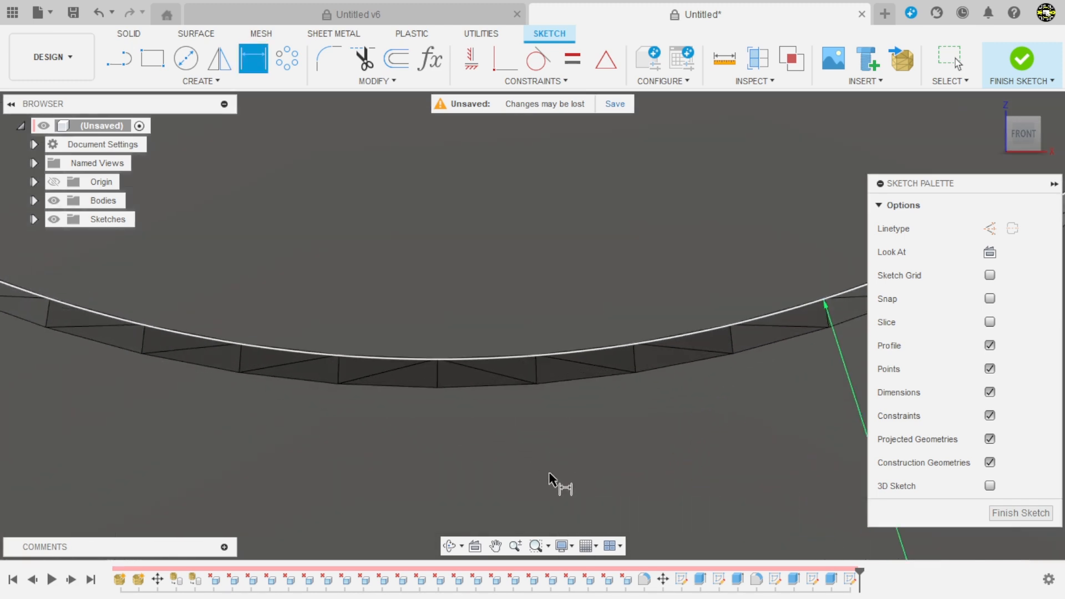
{"action": "key", "text": "Escape"}
{"action": "scroll", "coordinate": [497, 457], "scroll_direction": "down", "scroll_amount": 6}
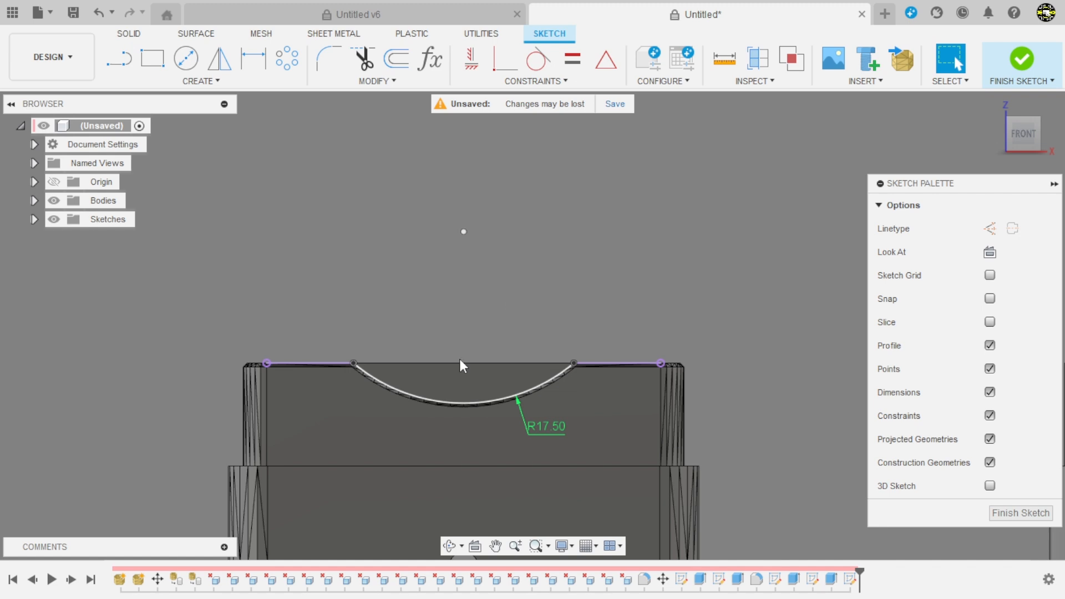
Finish the sketch of the recess arc on the reference body
{"action": "scroll", "coordinate": [511, 450], "scroll_direction": "up", "scroll_amount": 4}
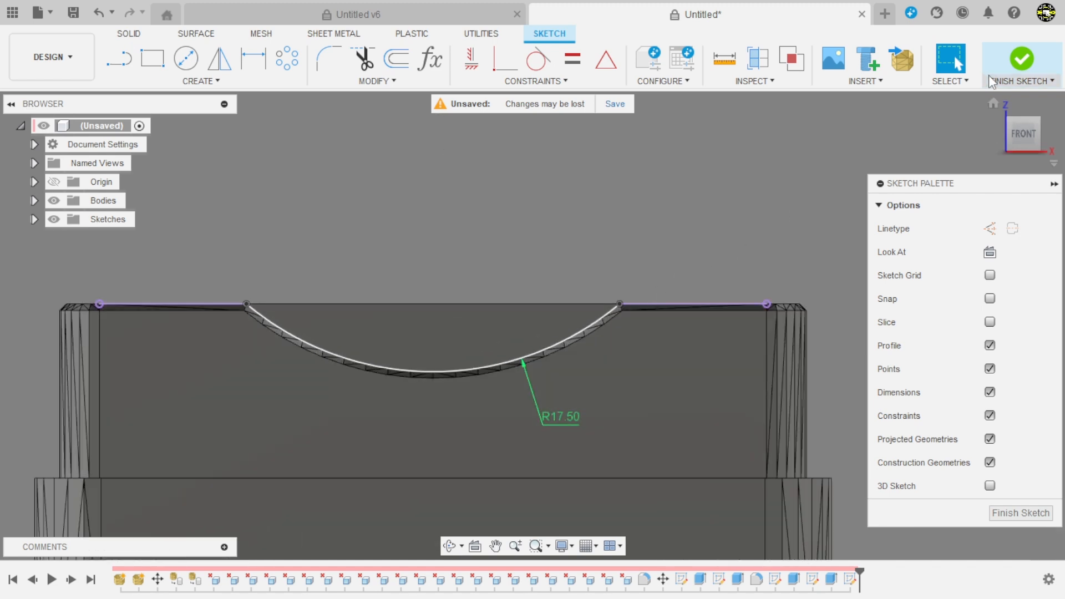
{"action": "left_click", "coordinate": [1020, 61]}
{"action": "mouse_move", "coordinate": [564, 233]}
{"action": "middle_mouse_down", "text": "shift"}
{"action": "mouse_move", "coordinate": [581, 246]}
{"action": "mouse_move", "coordinate": [536, 296]}
{"action": "middle_mouse_up", "text": "shift"}
{"action": "scroll", "coordinate": [281, 353], "scroll_direction": "down", "scroll_amount": 5}
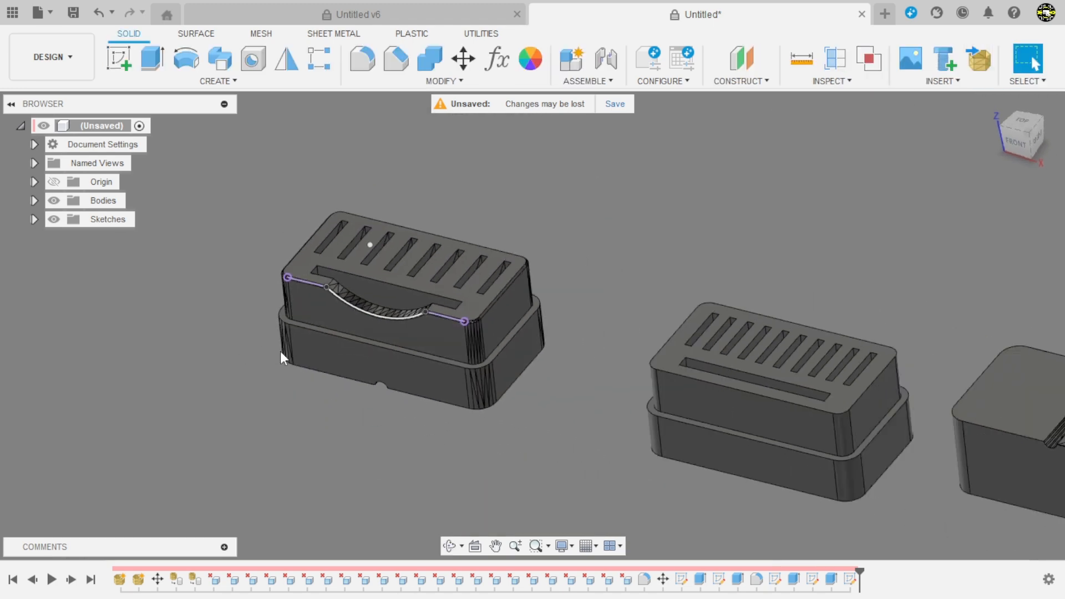
Start a sketch on the new body's upper front face and project its straight top edge
{"action": "scroll", "coordinate": [777, 398], "scroll_direction": "up", "scroll_amount": 2}
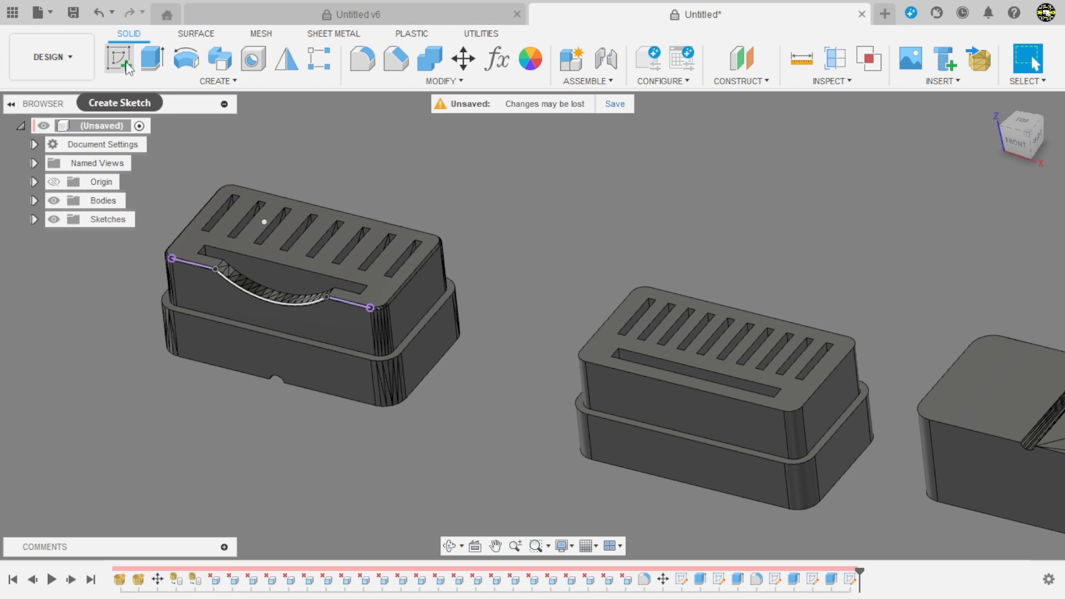
{"action": "left_click", "coordinate": [649, 402]}
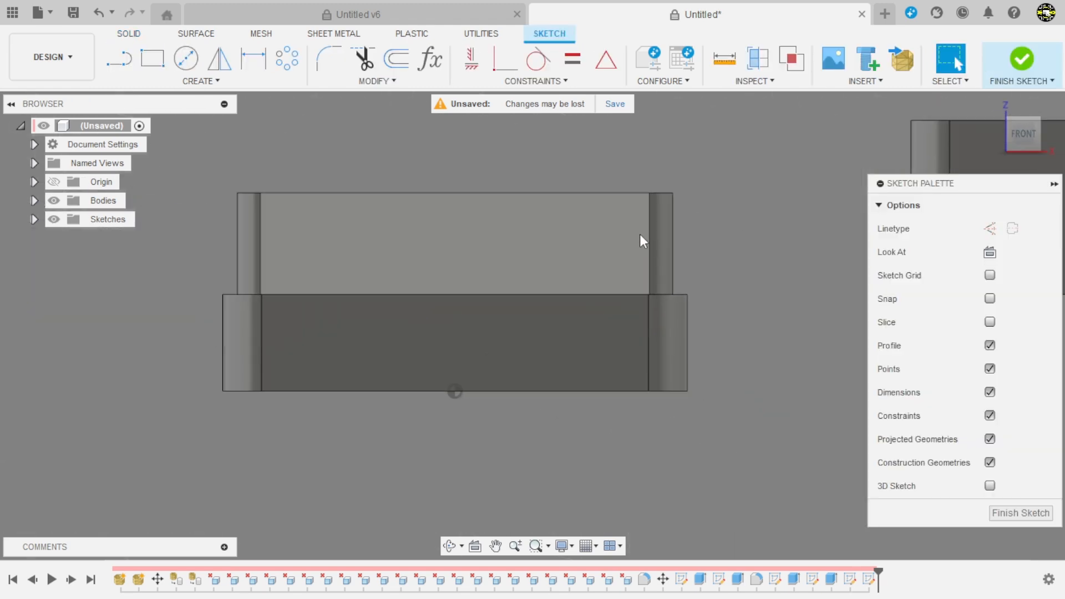
{"action": "scroll", "coordinate": [444, 145], "scroll_direction": "up", "scroll_amount": 2}
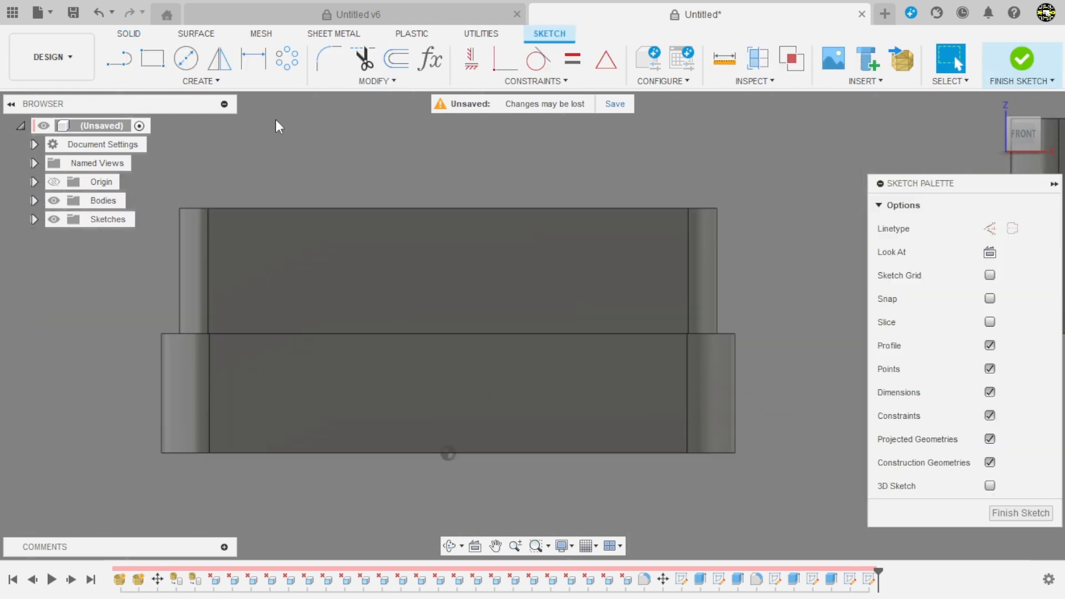
{"action": "key", "text": "p"}
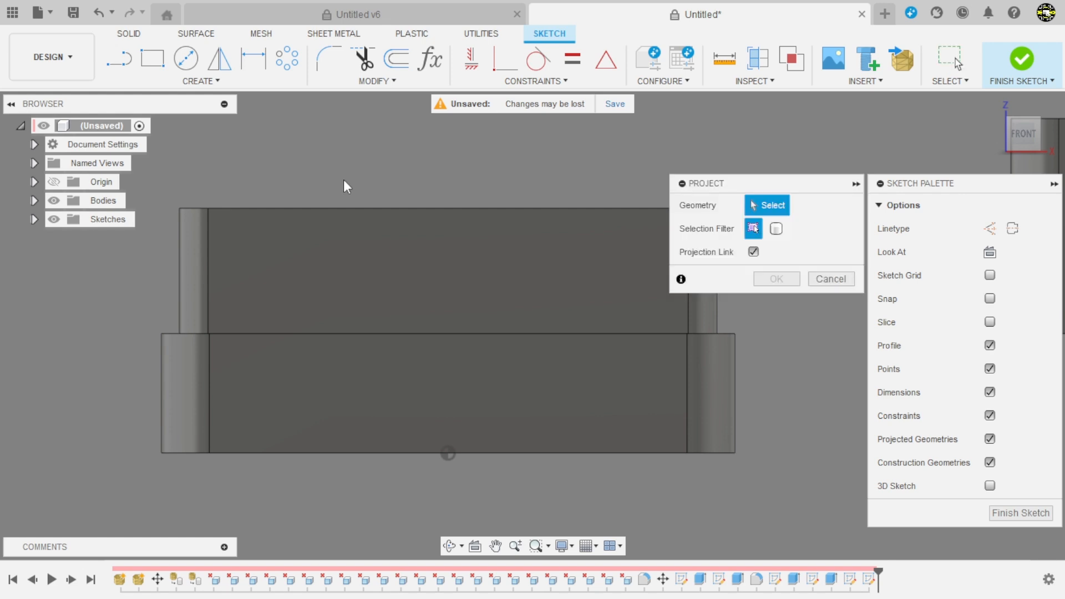
{"action": "left_click", "coordinate": [337, 207]}
{"action": "left_click", "coordinate": [777, 277]}
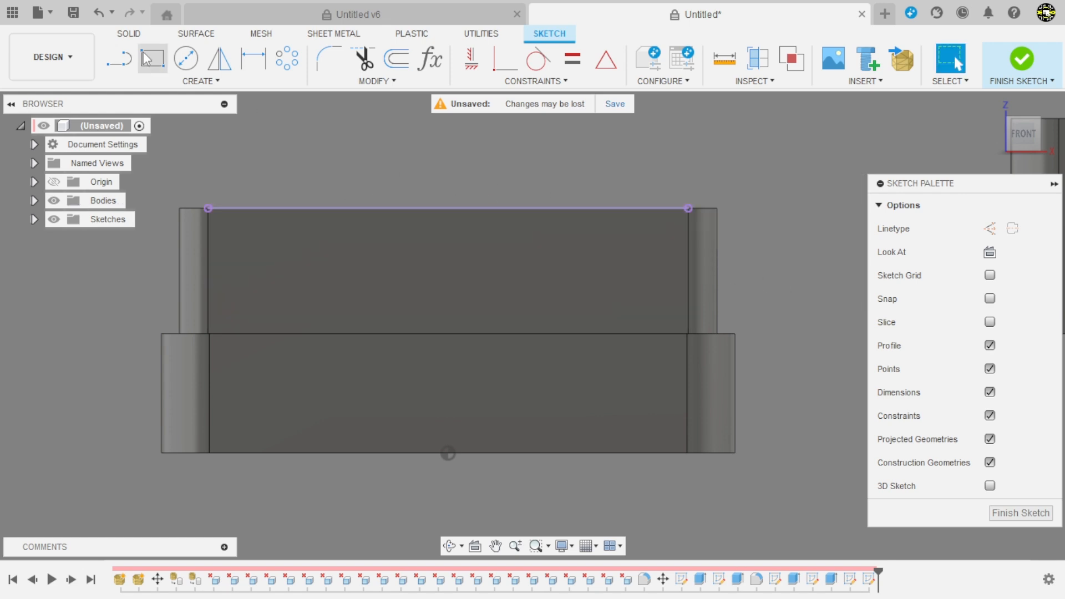
Draw a downward-bulging 3-point arc starting on the projected top edge and ending just below it, roughly centred on the face
{"action": "left_click", "coordinate": [153, 82]}
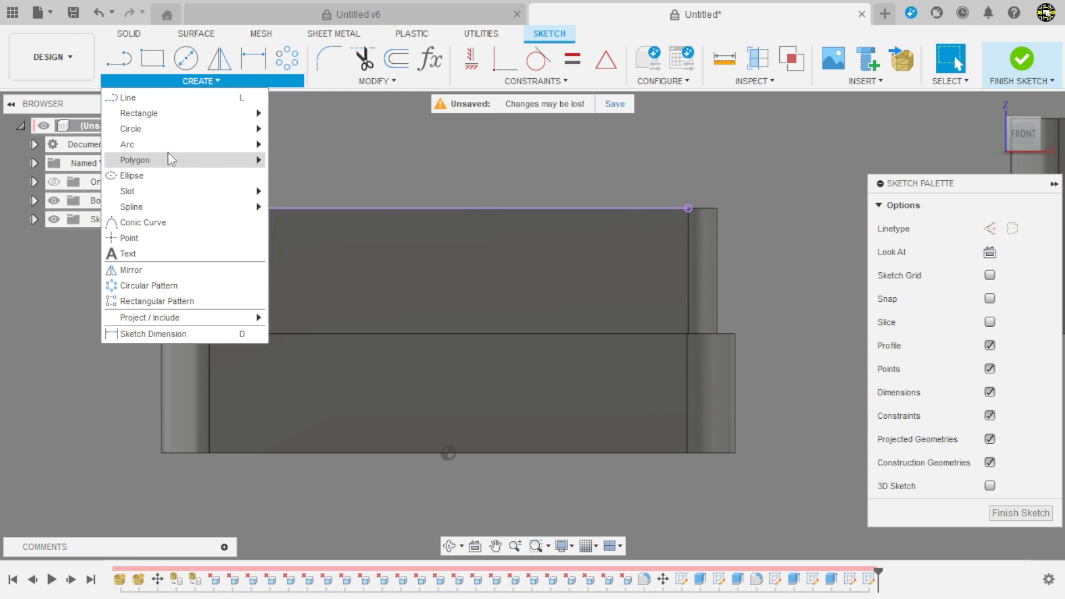
{"action": "mouse_move", "coordinate": [179, 145]}
{"action": "left_click", "coordinate": [304, 145]}
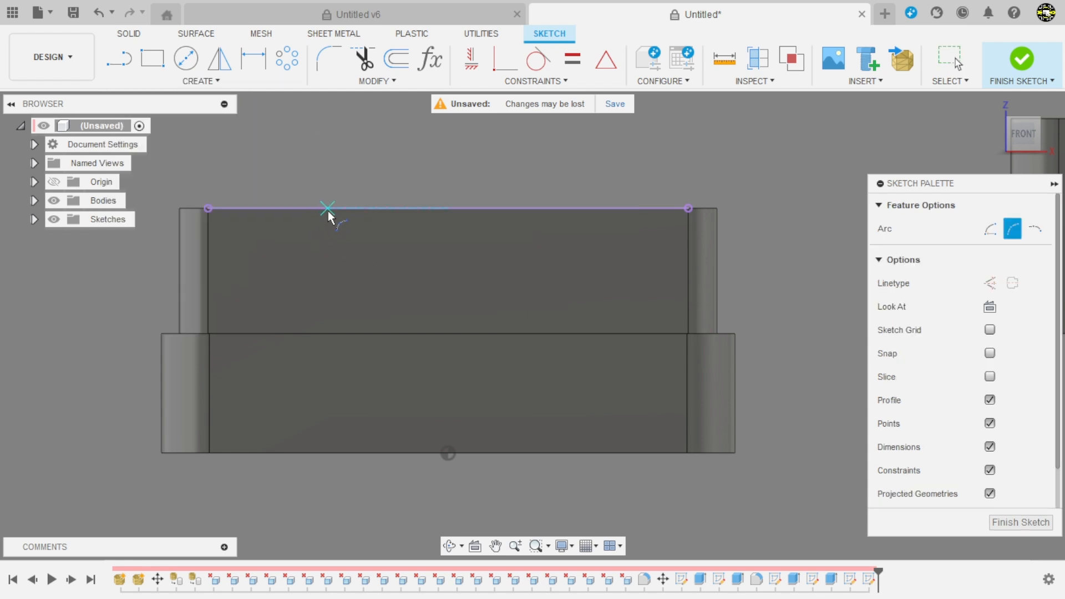
{"action": "left_click", "coordinate": [583, 216]}
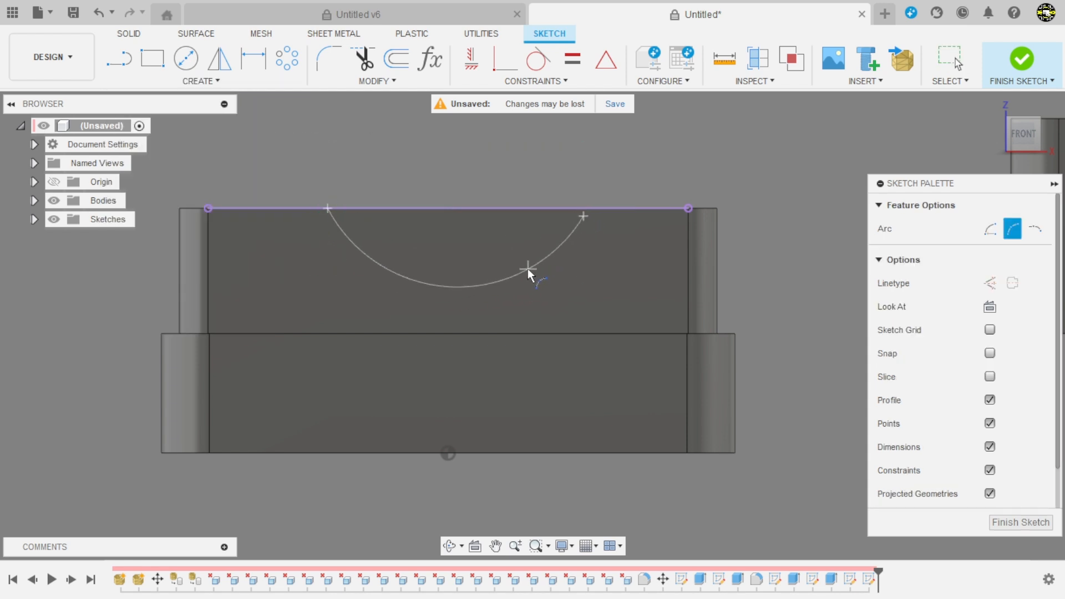
{"action": "left_click", "coordinate": [524, 274]}
{"action": "key", "text": "Escape"}
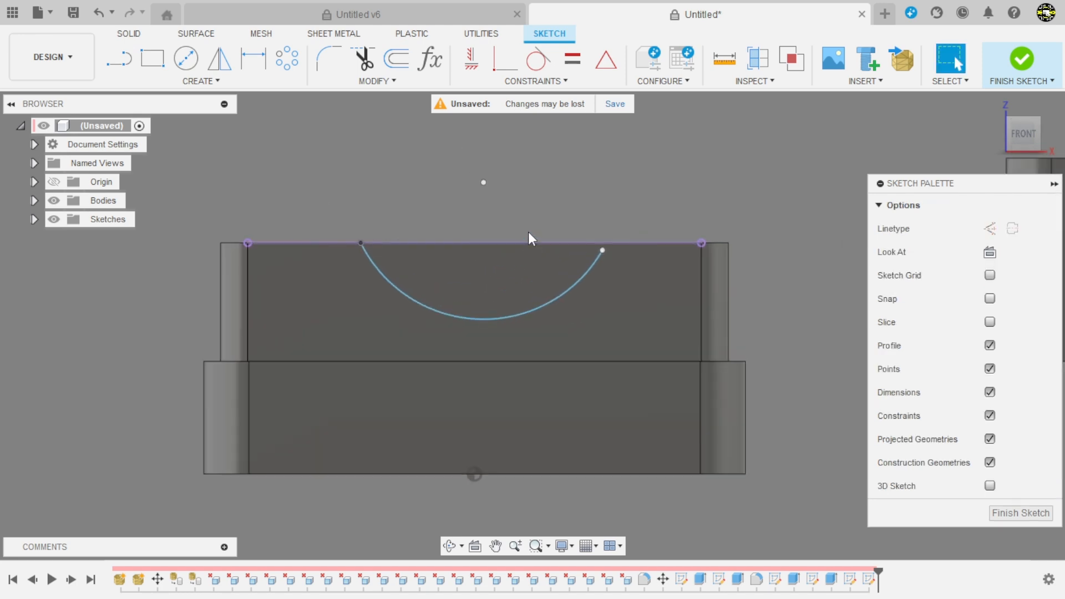
Align the arc's centre vertically with the origin and make its free endpoint coincident with the projected top edge
{"action": "left_click", "coordinate": [472, 58]}
{"action": "left_click", "coordinate": [485, 183]}
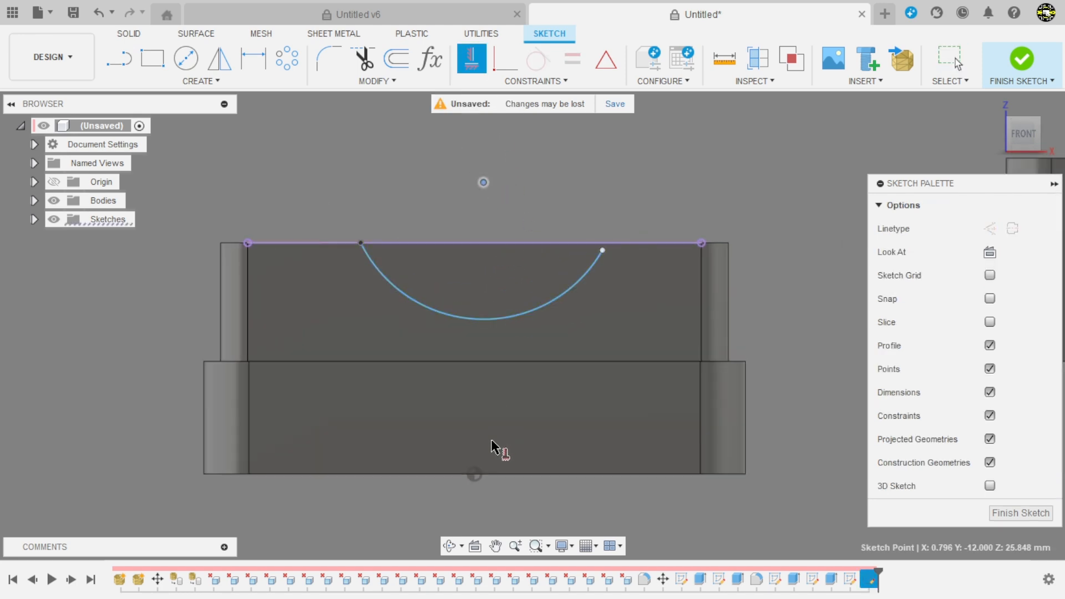
{"action": "left_click", "coordinate": [475, 475]}
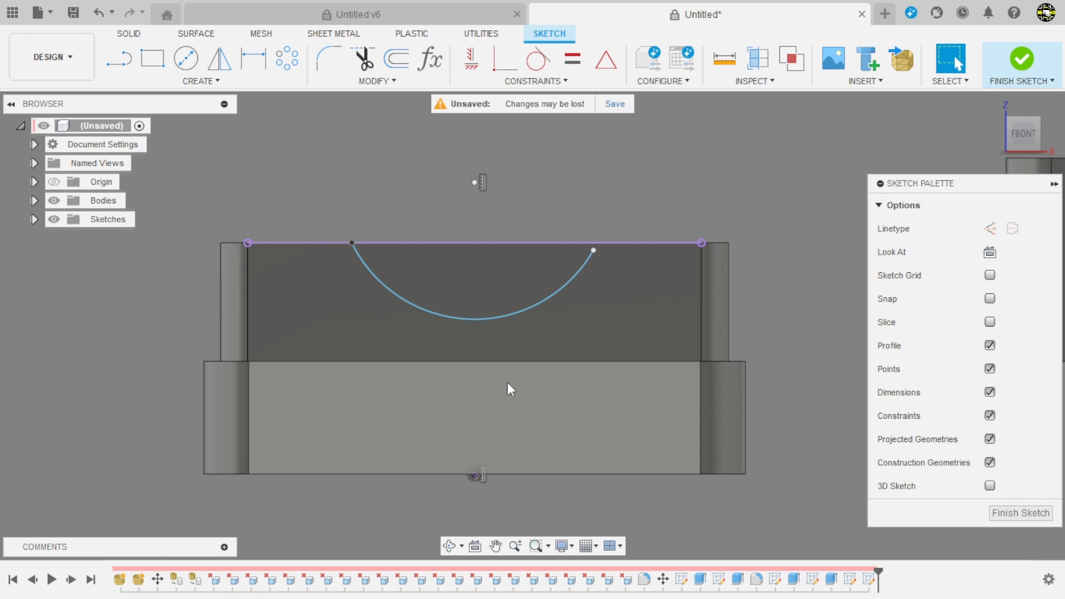
{"action": "left_click", "coordinate": [505, 59]}
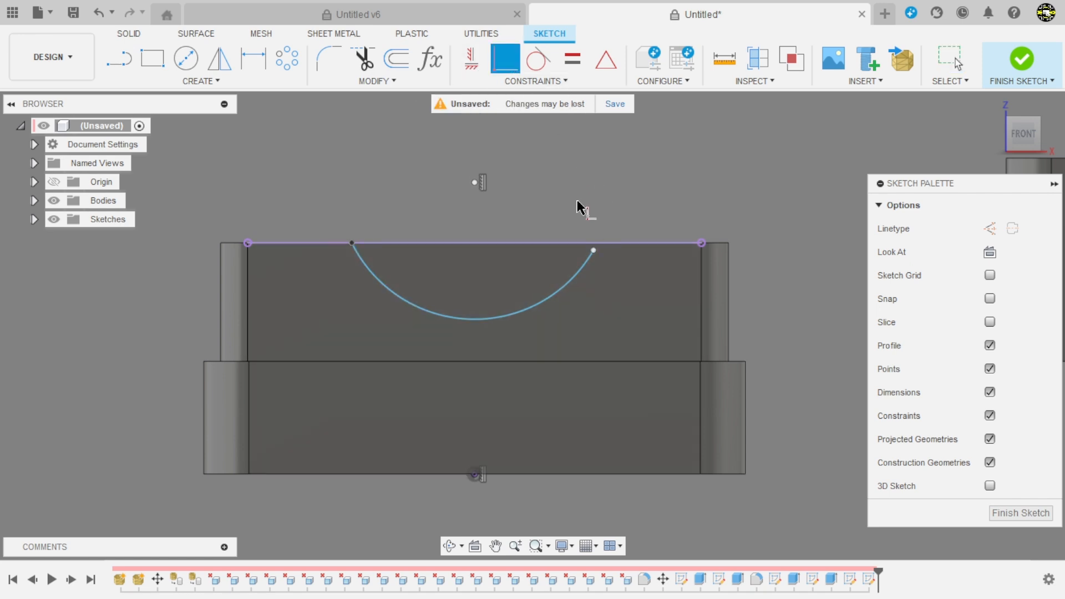
{"action": "left_click", "coordinate": [594, 251]}
{"action": "left_click", "coordinate": [609, 243]}
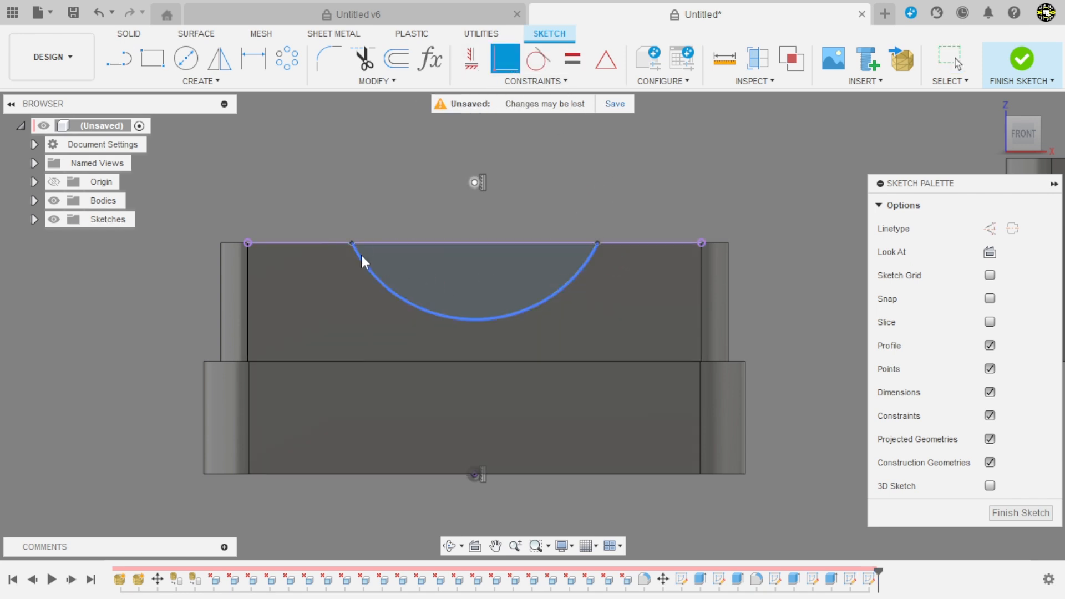
{"action": "key", "text": "Escape"}
Pull the arc's endpoint inward and dimension the arc with a 17.5 mm radius
{"action": "left_click_drag", "start_coordinate": [354, 243], "coordinate": [368, 228]}
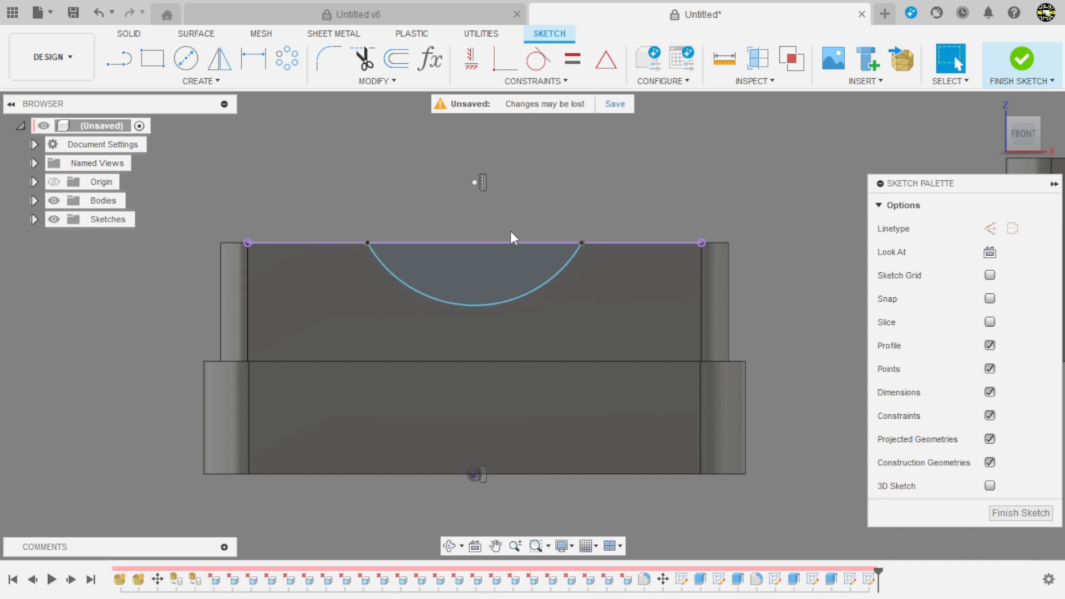
{"action": "key", "text": "d"}
{"action": "left_click", "coordinate": [497, 303]}
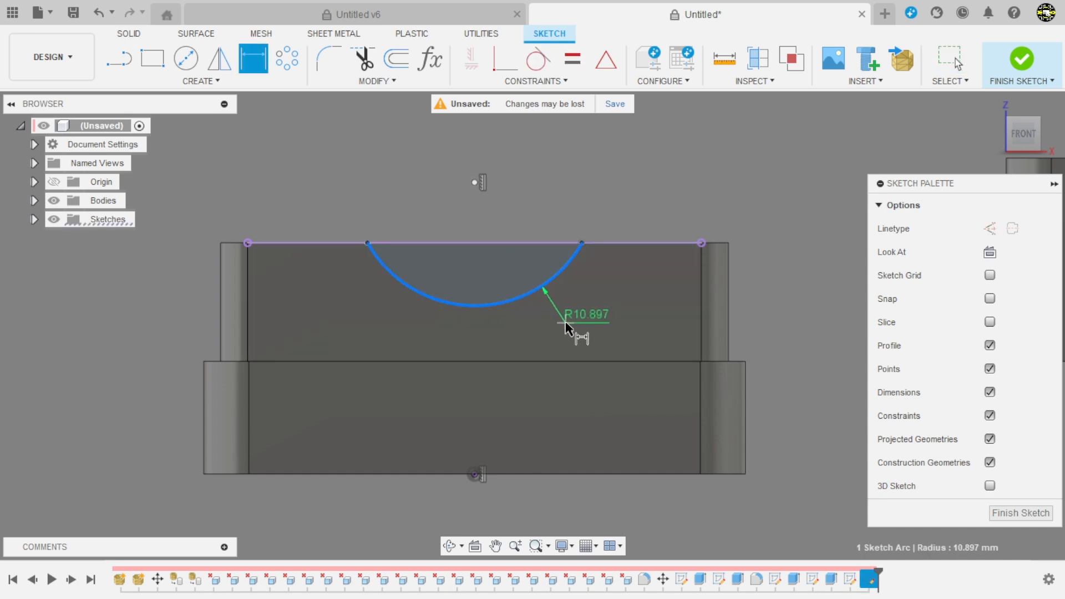
{"action": "left_click", "coordinate": [568, 323]}
{"action": "key", "text": "Return"}
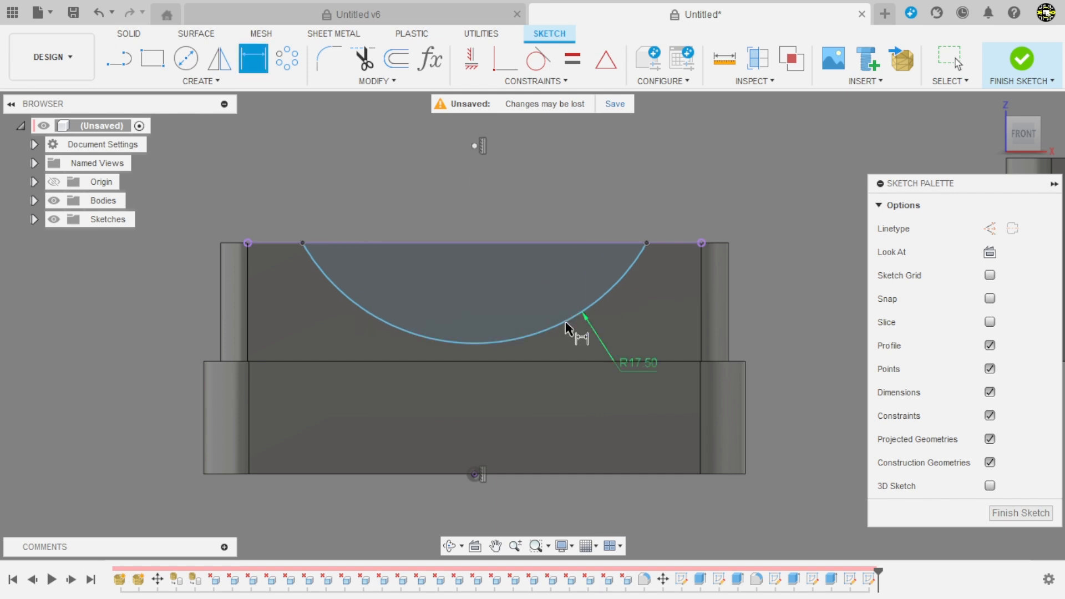
{"action": "key", "text": "Escape"}
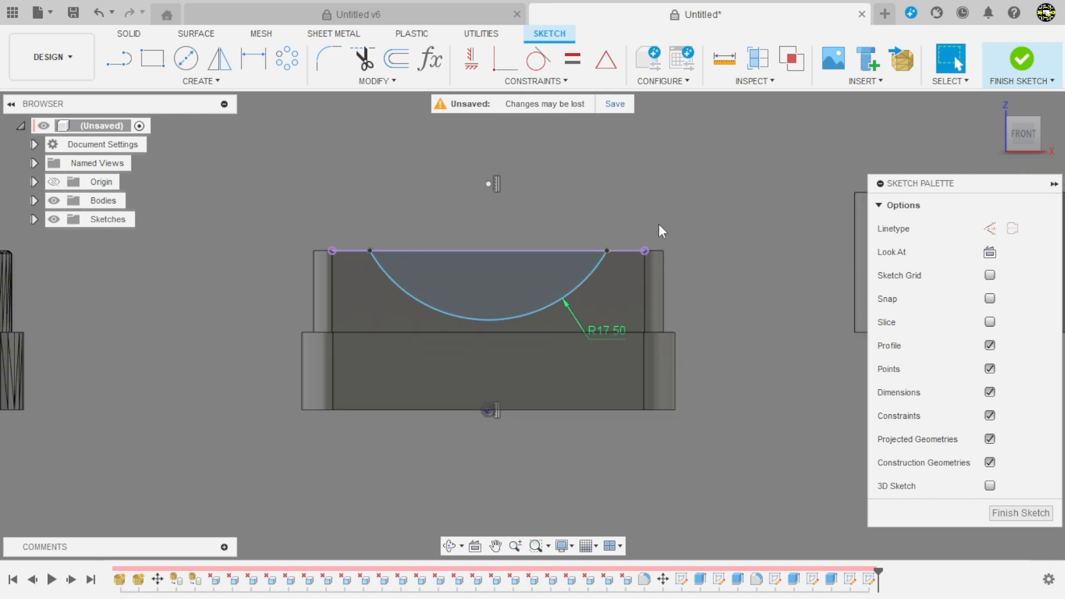
Add a driven dimension between the two arc endpoints in the reference body's recess sketch and finish that sketch
{"action": "middle_click_drag", "start_coordinate": [658, 224], "coordinate": [279, 109], "text": "shift"}
{"action": "left_click", "coordinate": [253, 59]}
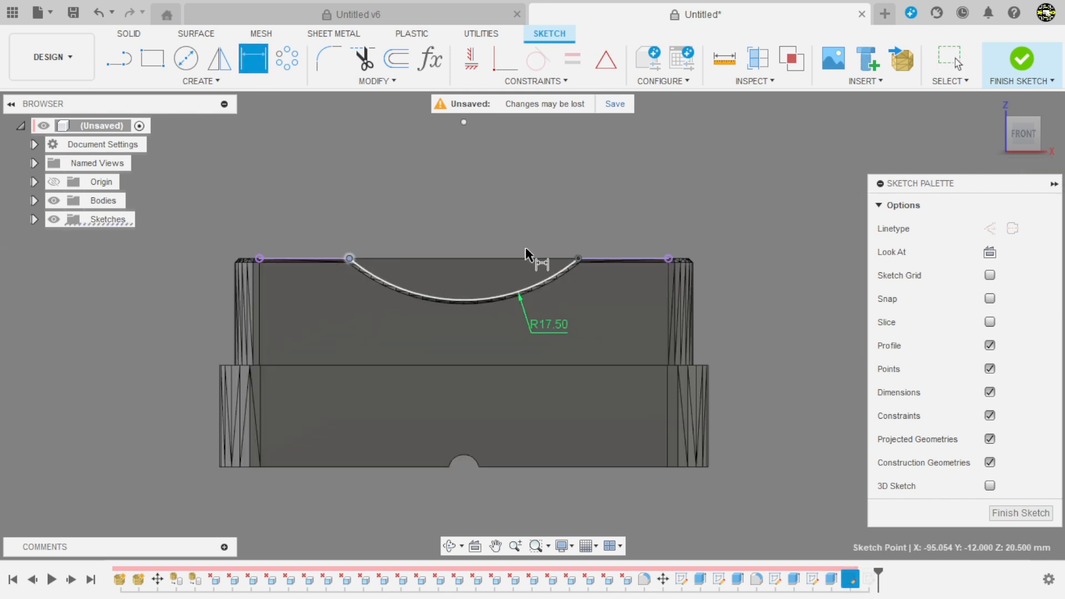
{"action": "left_click", "coordinate": [578, 258]}
{"action": "left_click", "coordinate": [524, 216]}
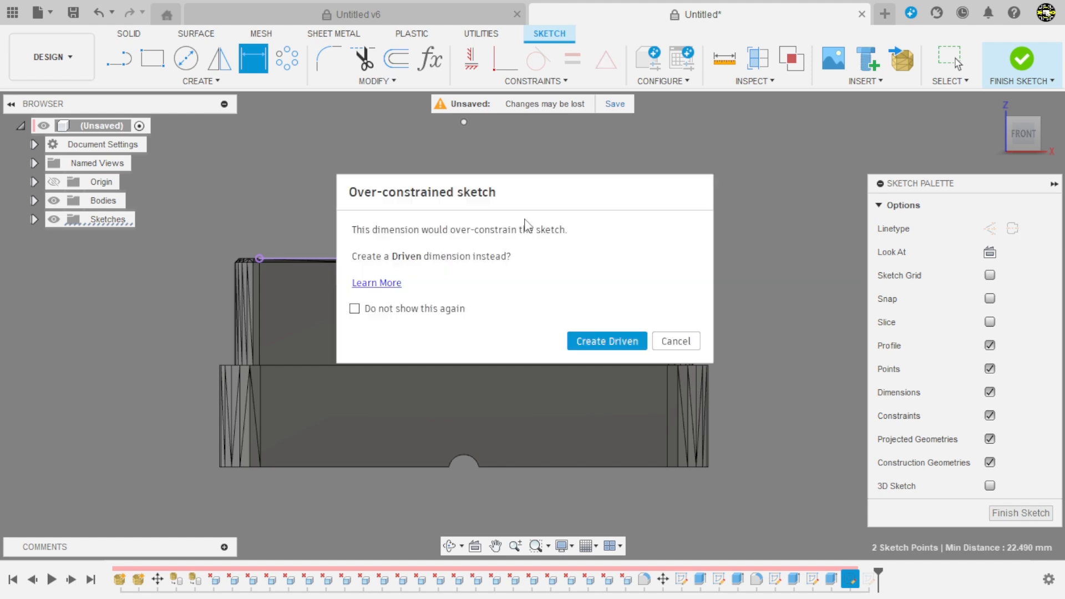
{"action": "left_click", "coordinate": [603, 338]}
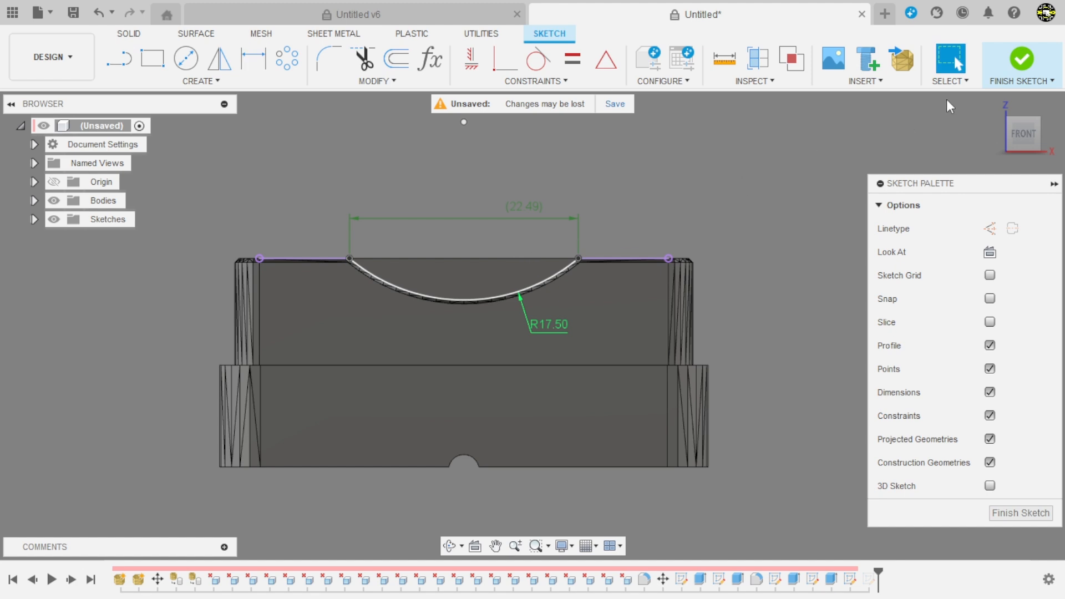
{"action": "left_click", "coordinate": [1023, 58]}
Reopen the new body's arc sketch, dimension the distance between the arc endpoints as 22.5 mm, and finish the sketch
{"action": "scroll", "coordinate": [732, 278], "scroll_direction": "up", "scroll_amount": 4}
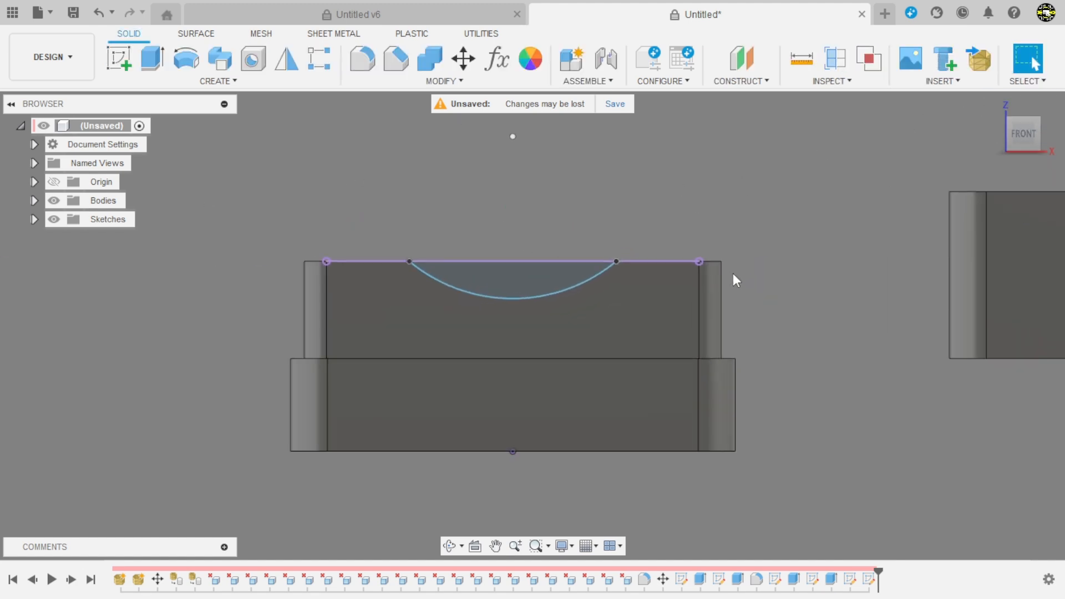
{"action": "double_click", "coordinate": [870, 580]}
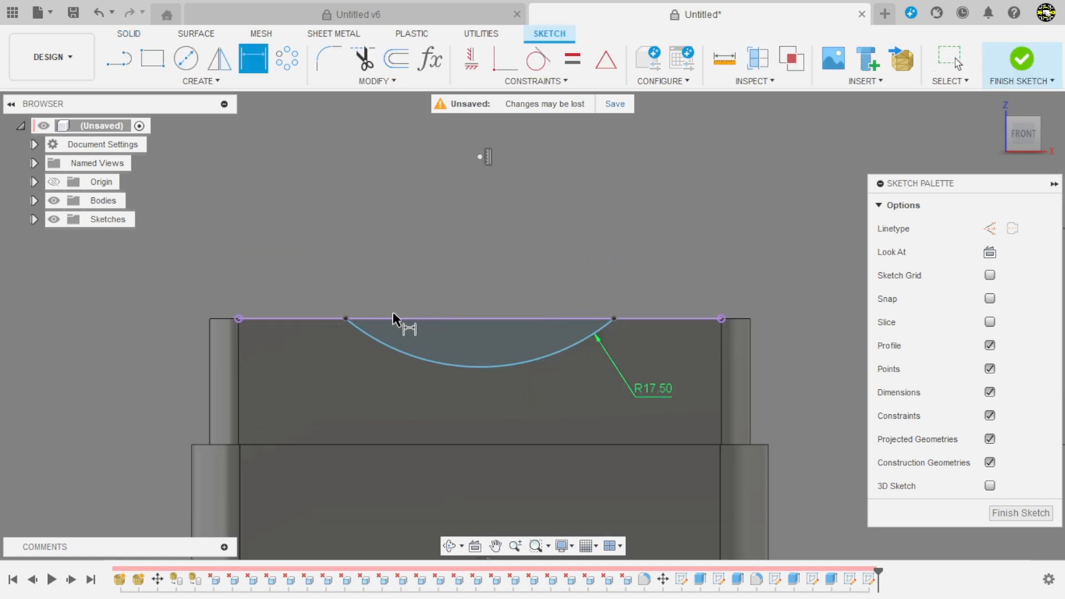
{"action": "left_click", "coordinate": [346, 318]}
{"action": "left_click", "coordinate": [615, 319]}
{"action": "left_click", "coordinate": [540, 286]}
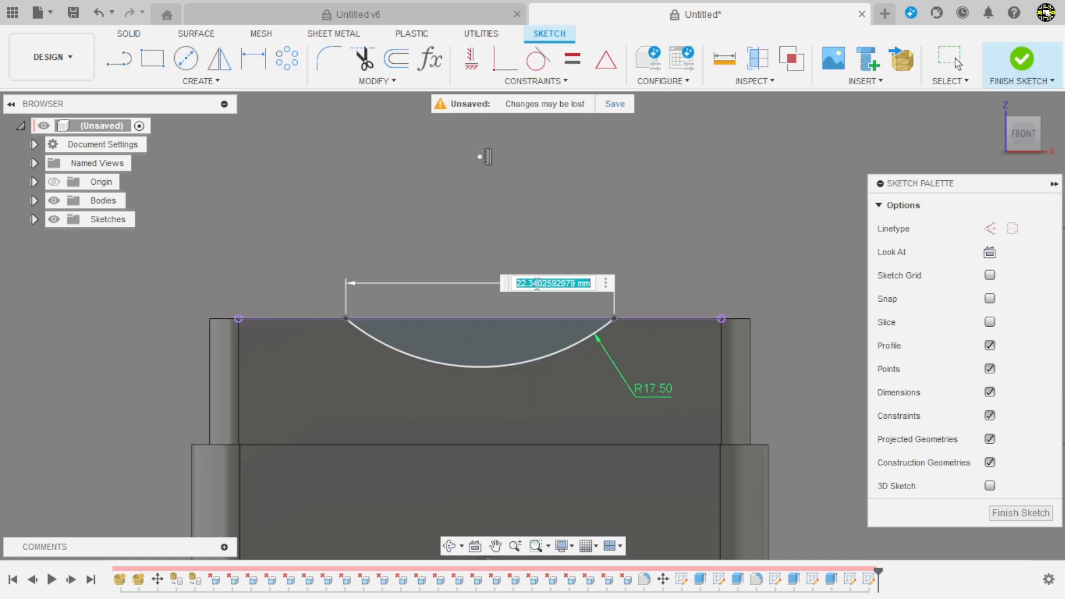
{"action": "type", "text": "22.5"}
{"action": "key", "text": "Return"}
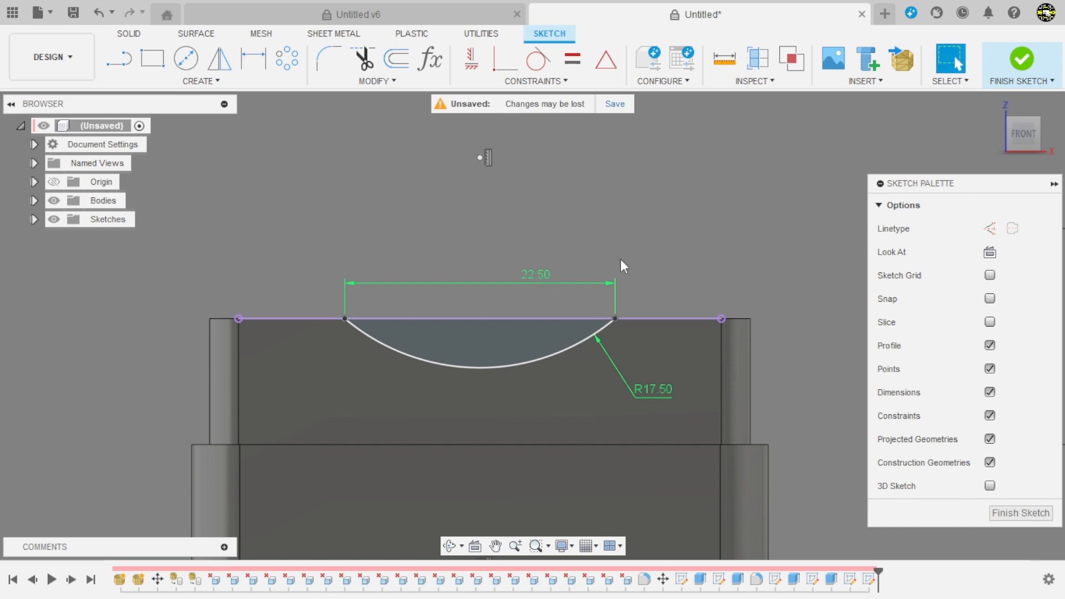
{"action": "middle_click_drag", "start_coordinate": [620, 259], "coordinate": [580, 269], "text": "shift"}
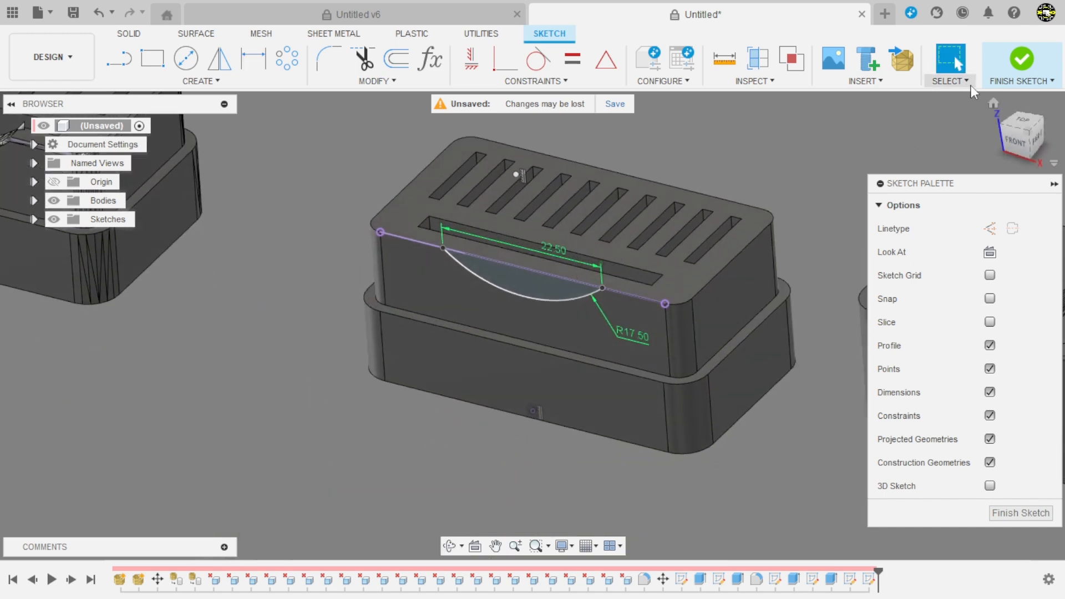
{"action": "left_click", "coordinate": [1022, 60]}
Extrude the arc profile inward as a cut, using a To Object extent that ends at the inner face of the long top slot
{"action": "scroll", "coordinate": [542, 219], "scroll_direction": "up", "scroll_amount": 3}
{"action": "scroll", "coordinate": [601, 257], "scroll_direction": "down", "scroll_amount": 5}
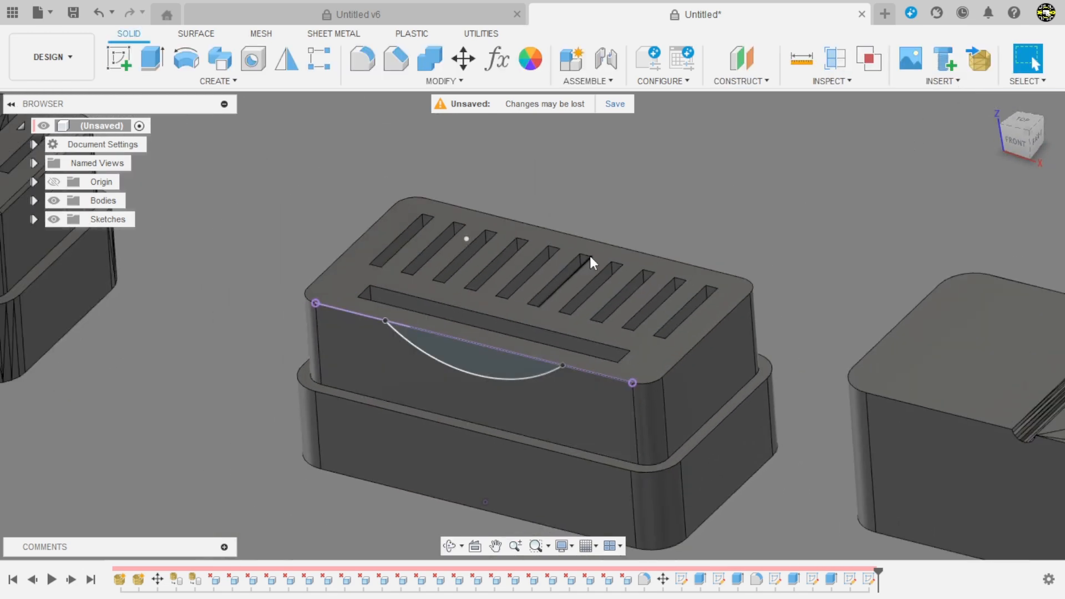
{"action": "scroll", "coordinate": [593, 263], "scroll_direction": "down", "scroll_amount": 2}
{"action": "left_click", "coordinate": [388, 397]}
{"action": "key", "text": "e"}
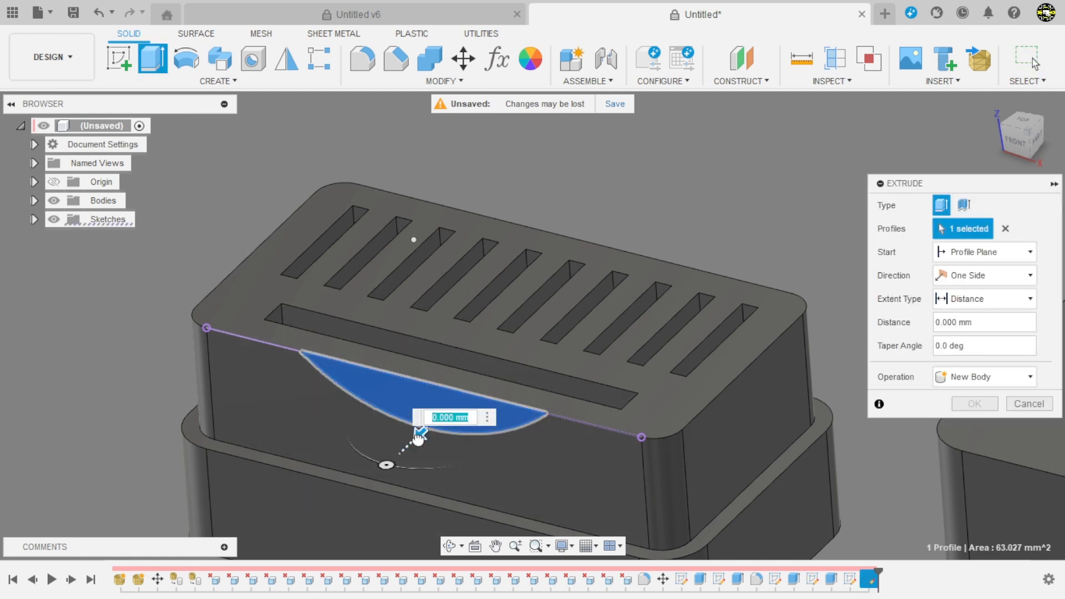
{"action": "left_click_drag", "start_coordinate": [419, 438], "coordinate": [456, 397]}
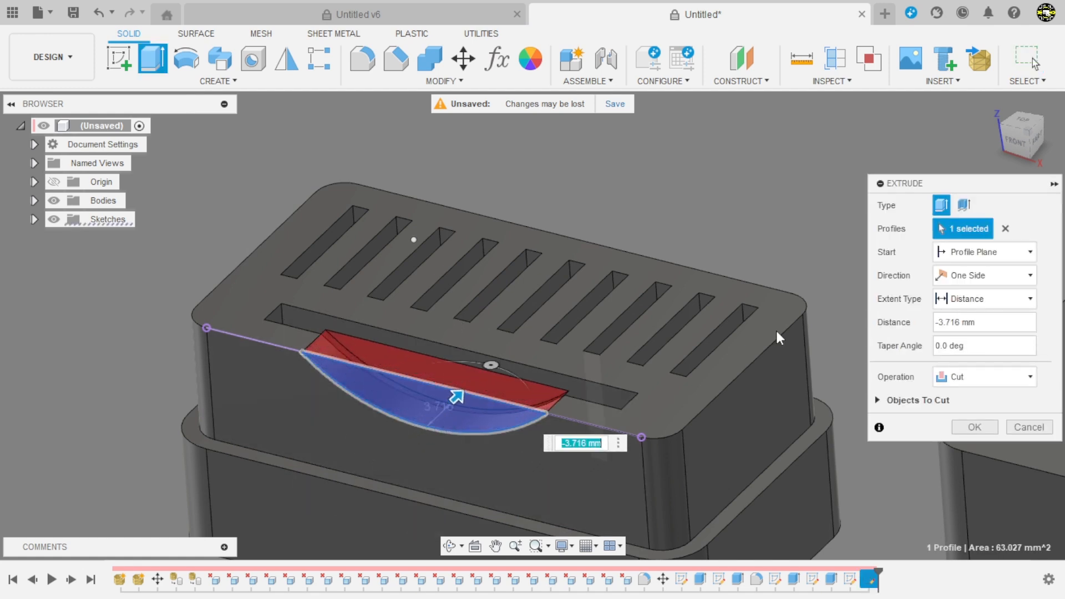
{"action": "left_click", "coordinate": [976, 299]}
{"action": "left_click", "coordinate": [966, 331]}
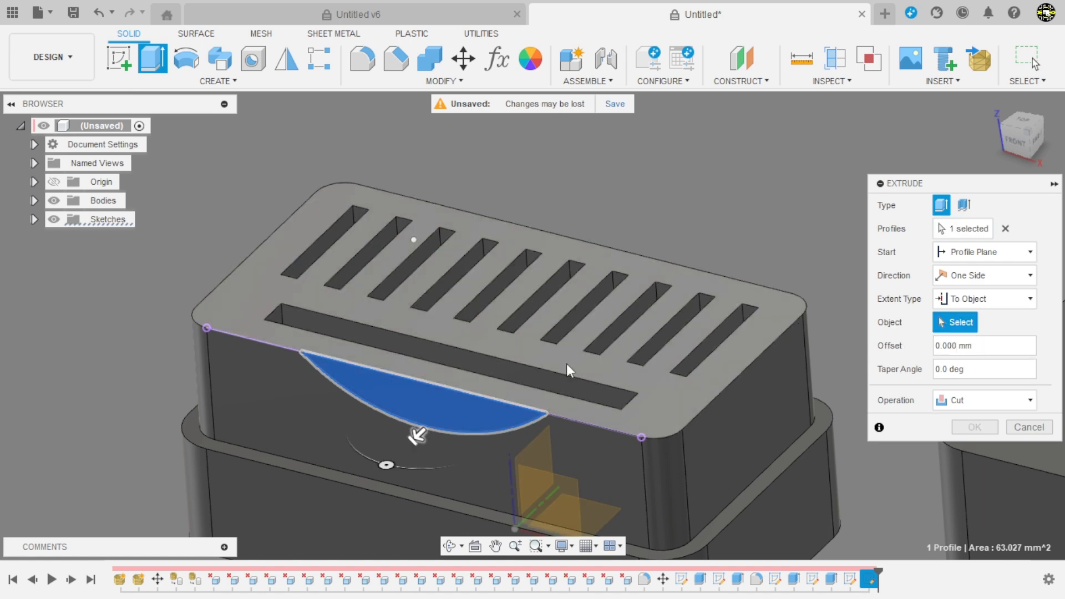
{"action": "left_click", "coordinate": [512, 377]}
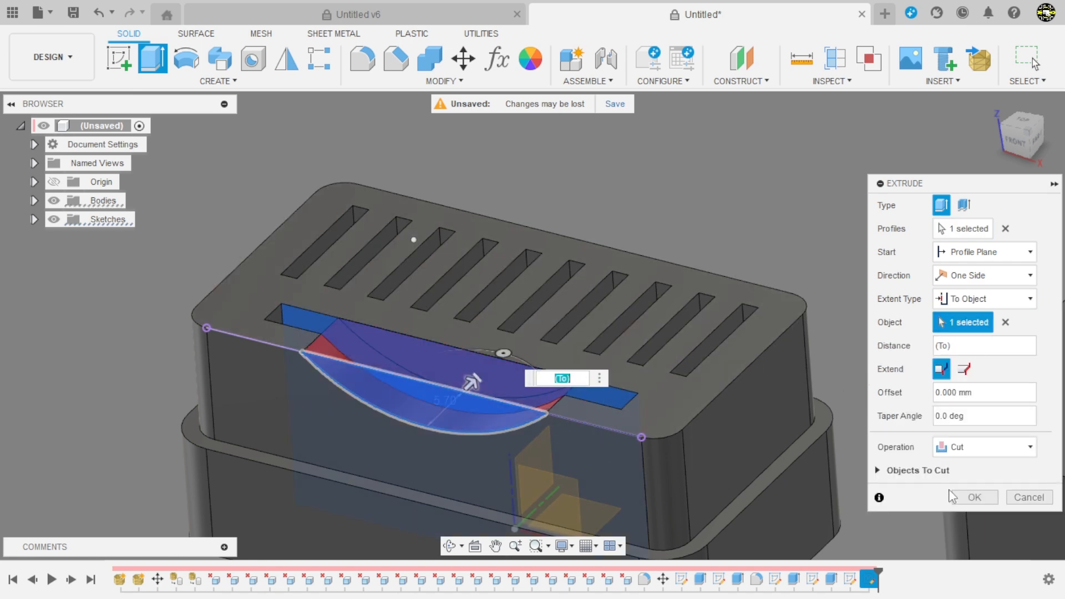
{"action": "left_click", "coordinate": [975, 497]}
Start a new sketch on the front face of the reference enclosure's upper section
{"action": "scroll", "coordinate": [566, 247], "scroll_direction": "down", "scroll_amount": 5}
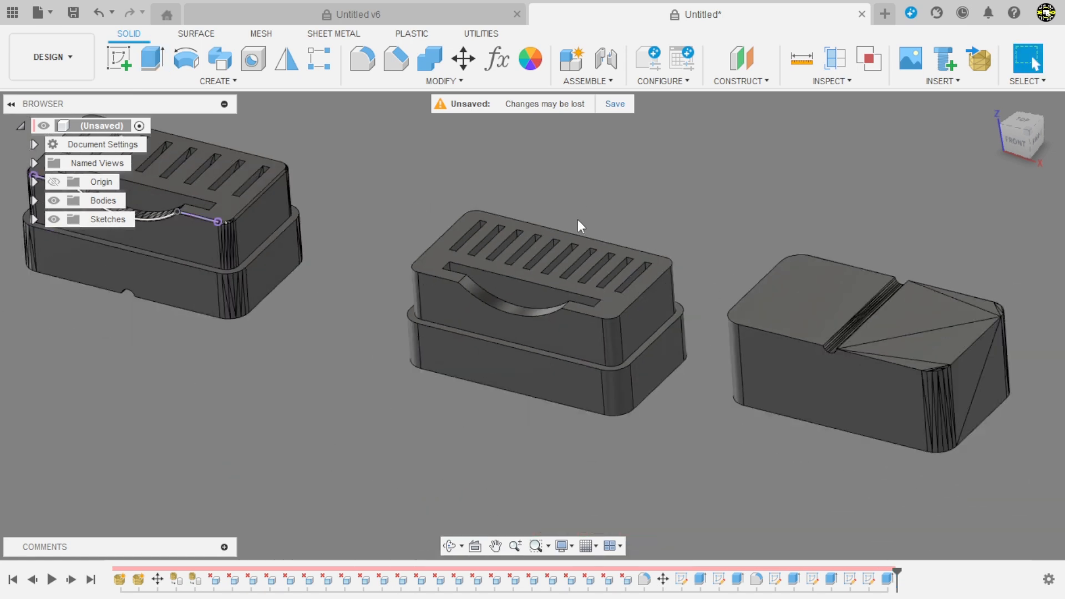
{"action": "mouse_move", "coordinate": [688, 465]}
{"action": "middle_mouse_down", "text": "shift"}
{"action": "mouse_move", "coordinate": [532, 499]}
{"action": "mouse_move", "coordinate": [533, 490]}
{"action": "mouse_move", "coordinate": [673, 452]}
{"action": "mouse_move", "coordinate": [719, 404]}
{"action": "mouse_move", "coordinate": [713, 385]}
{"action": "mouse_move", "coordinate": [695, 387]}
{"action": "mouse_move", "coordinate": [671, 464]}
{"action": "middle_mouse_up", "text": "shift"}
{"action": "key", "text": "Escape"}
{"action": "scroll", "coordinate": [638, 421], "scroll_direction": "down", "scroll_amount": 2}
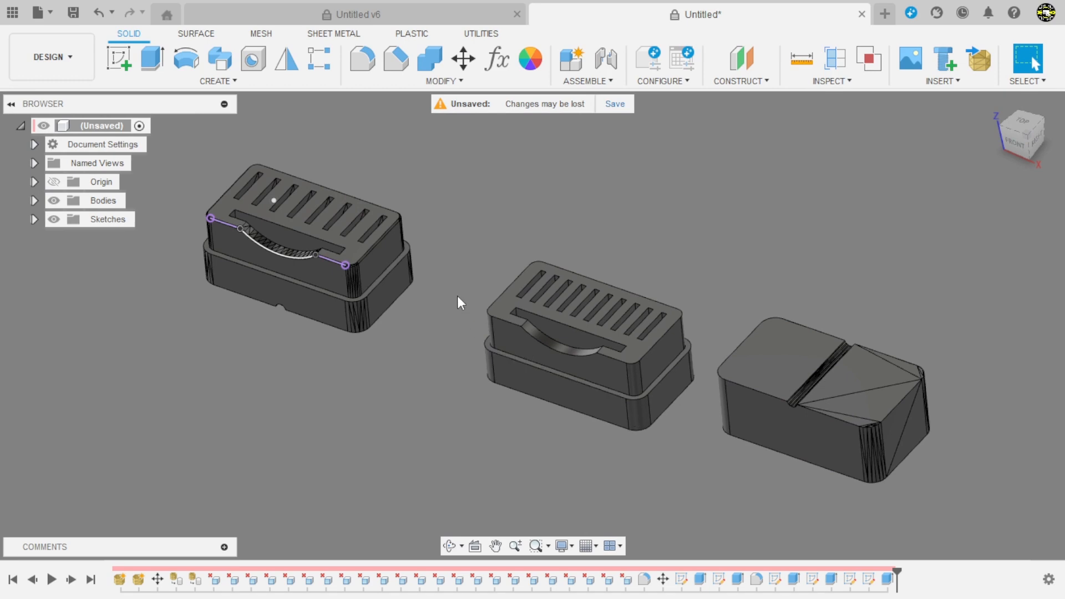
{"action": "scroll", "coordinate": [471, 302], "scroll_direction": "up", "scroll_amount": 4}
{"action": "left_click", "coordinate": [119, 58]}
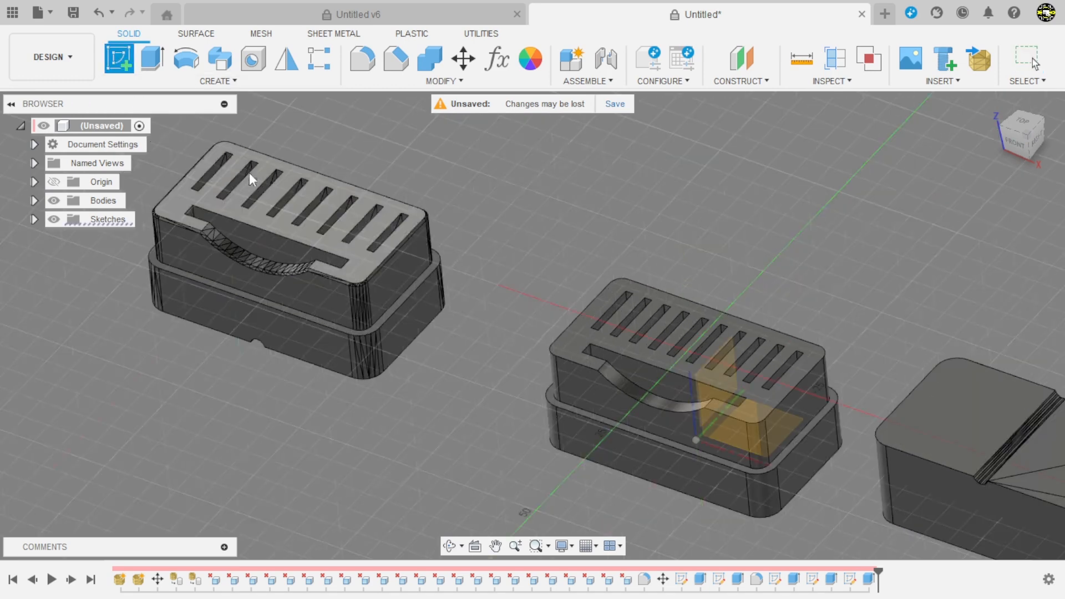
{"action": "scroll", "coordinate": [272, 214], "scroll_direction": "up", "scroll_amount": 3}
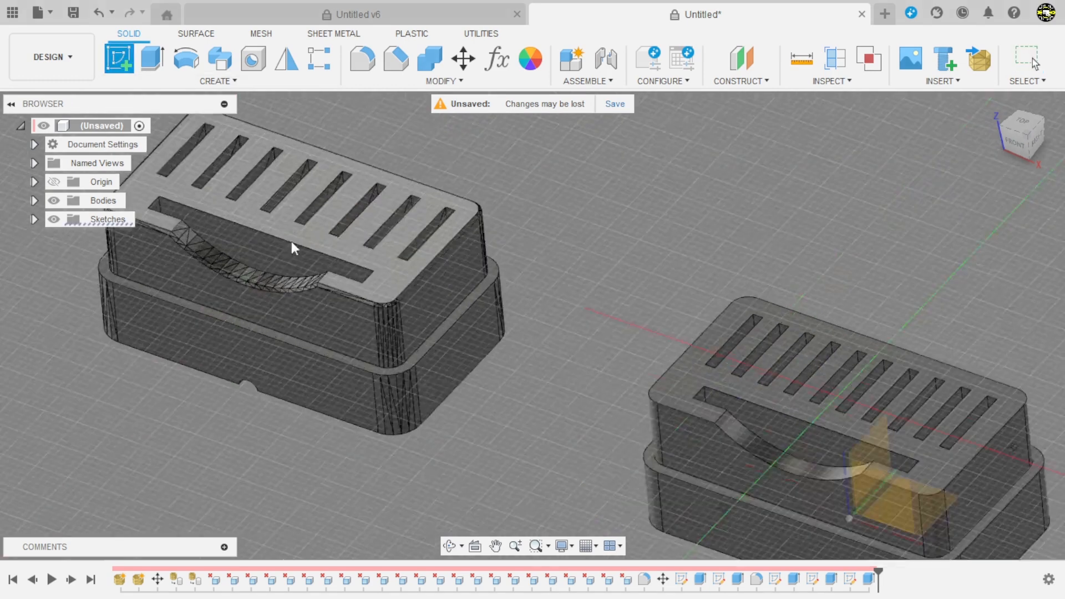
{"action": "left_click", "coordinate": [334, 323]}
{"action": "scroll", "coordinate": [468, 266], "scroll_direction": "up", "scroll_amount": 5}
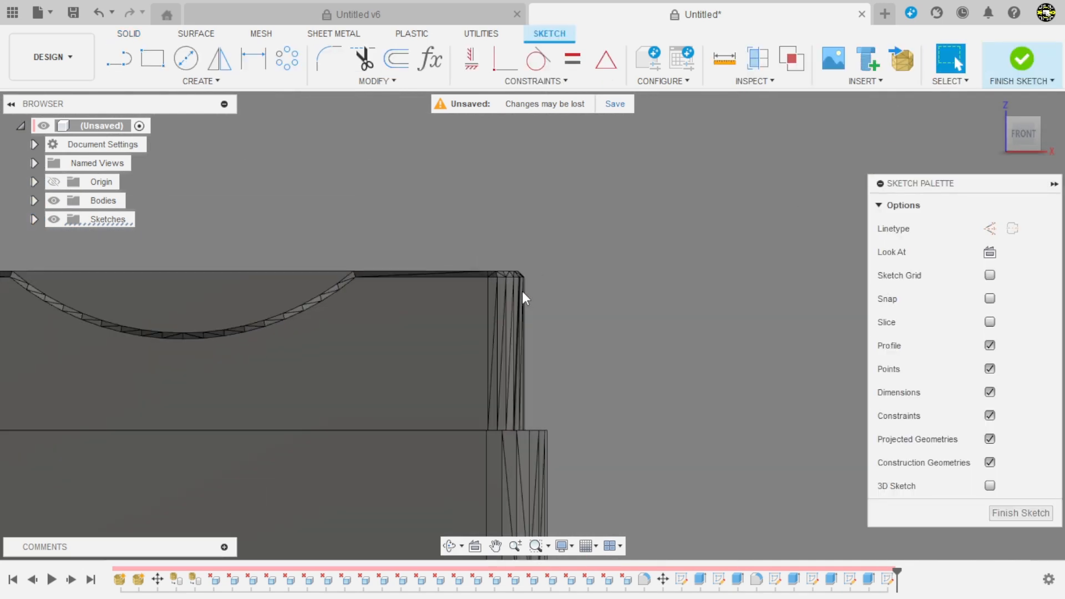
{"action": "scroll", "coordinate": [524, 297], "scroll_direction": "up", "scroll_amount": 3}
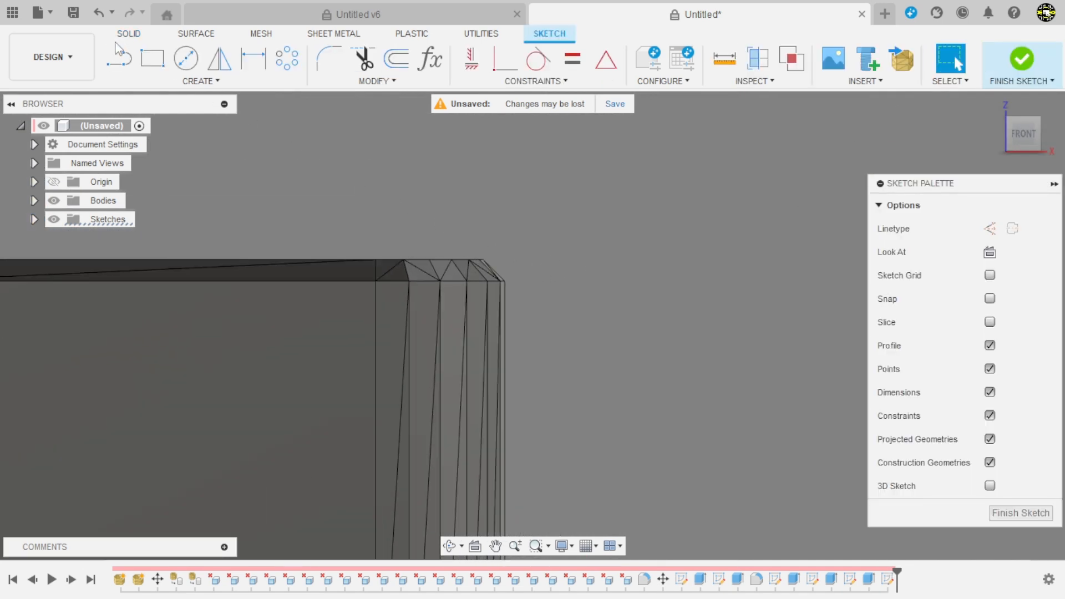
Project the reference enclosure's top face and the upper section's adjoining end face into the sketch
{"action": "key", "text": "p"}
{"action": "scroll", "coordinate": [478, 257], "scroll_direction": "up", "scroll_amount": 2}
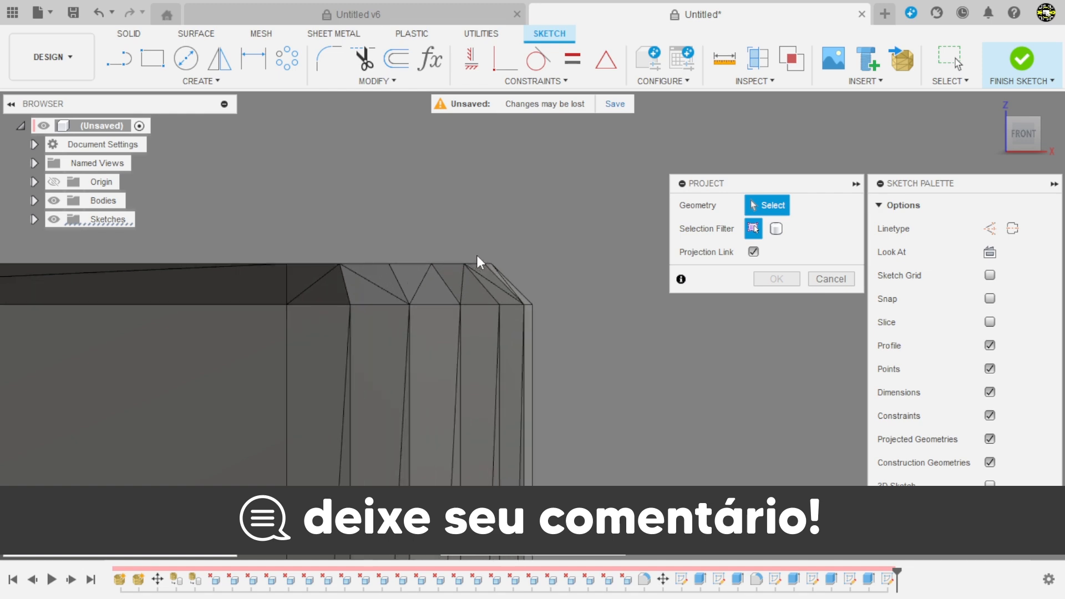
{"action": "middle_click_drag", "start_coordinate": [478, 260], "coordinate": [461, 322], "text": "shift"}
{"action": "left_click", "coordinate": [434, 227]}
{"action": "left_click", "coordinate": [463, 321]}
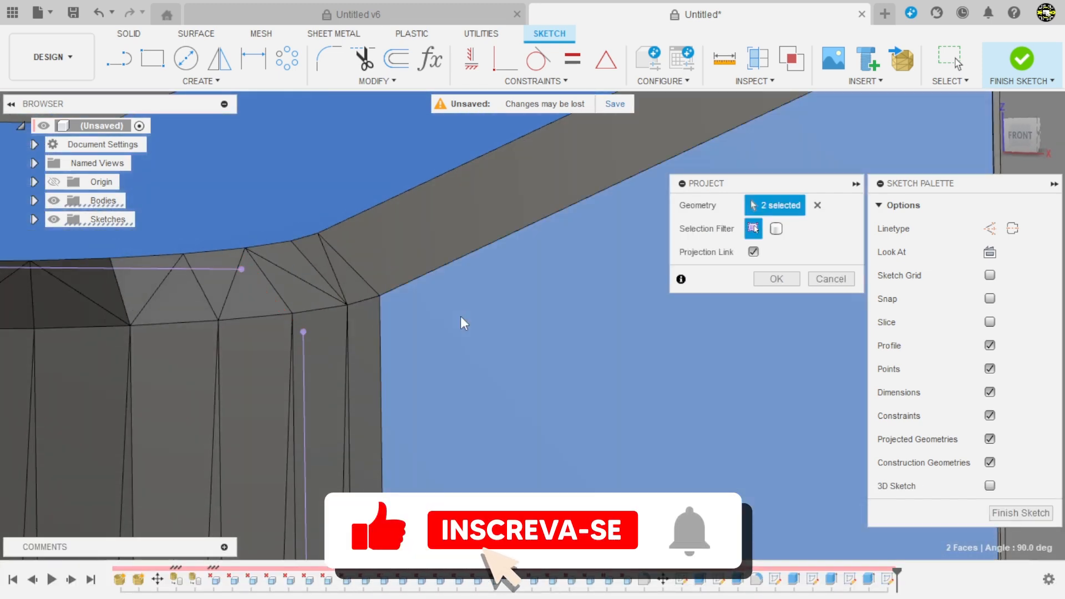
{"action": "left_click", "coordinate": [774, 279]}
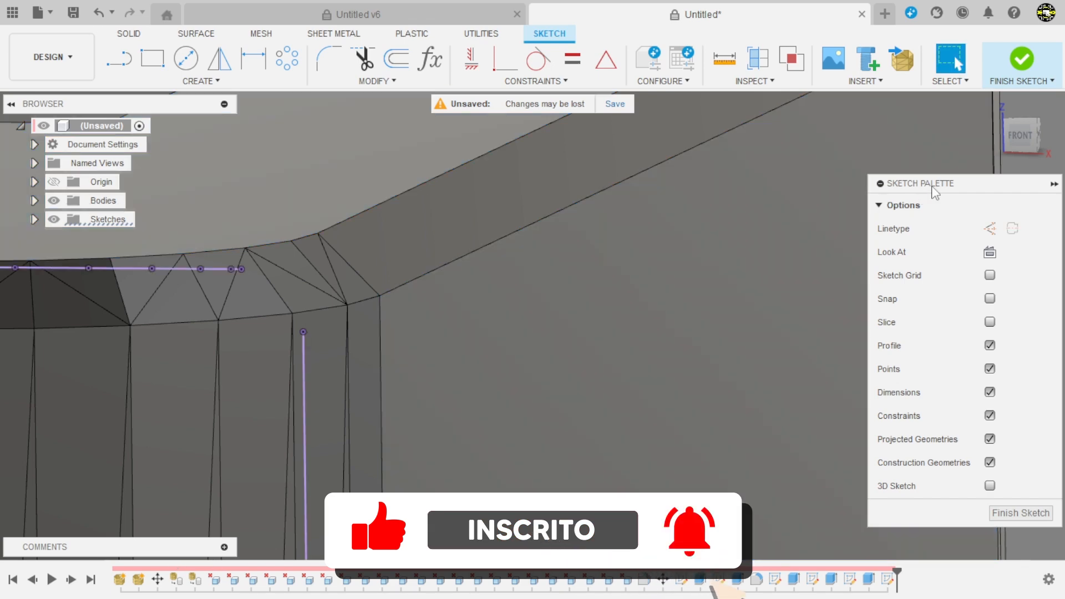
Draw a horizontal line about 0.4 mm long from the projected top edge and a vertical line down to the side edge, boxing in the chamfered corner
{"action": "left_click", "coordinate": [1020, 136]}
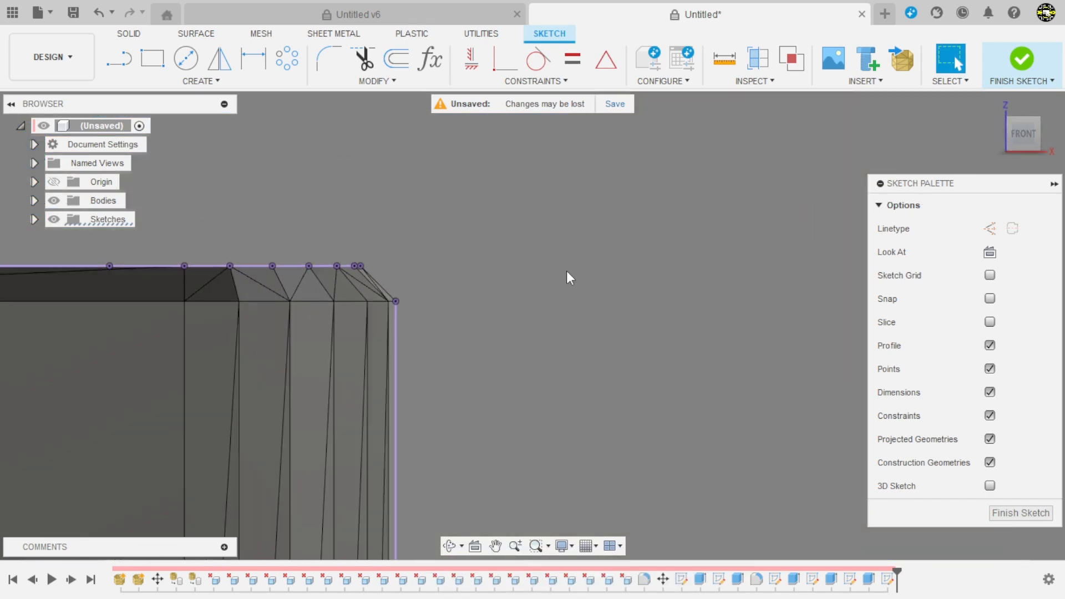
{"action": "scroll", "coordinate": [299, 261], "scroll_direction": "up", "scroll_amount": 4}
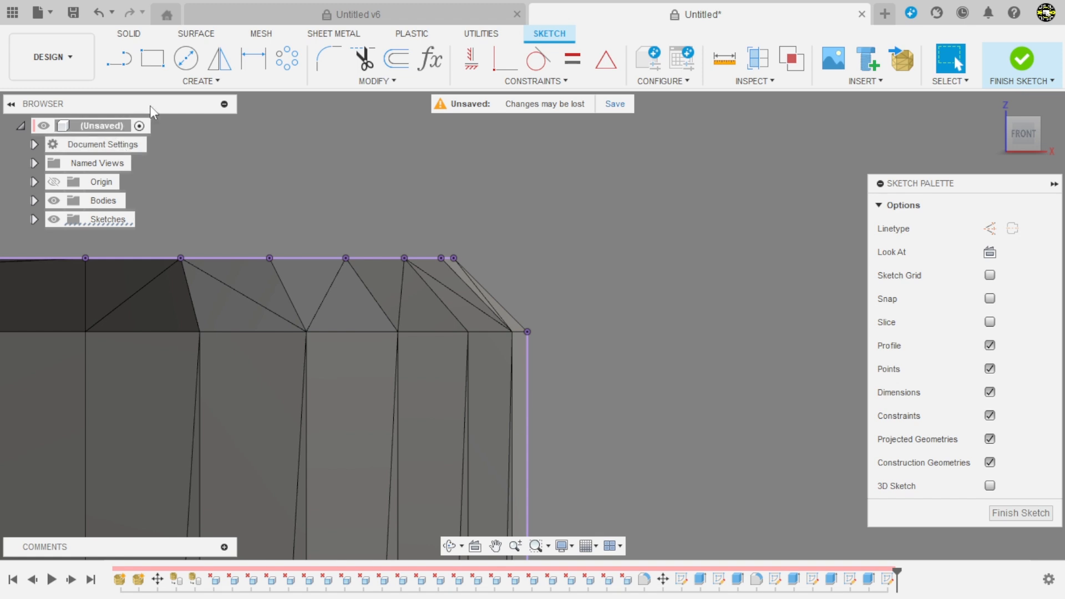
{"action": "scroll", "coordinate": [535, 268], "scroll_direction": "up", "scroll_amount": 2}
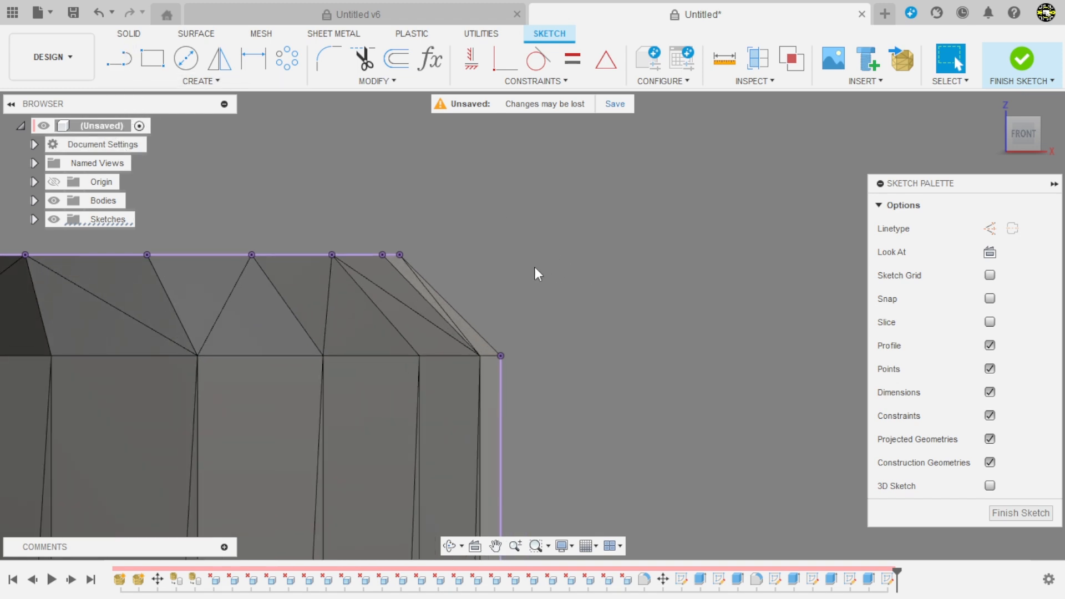
{"action": "left_click", "coordinate": [123, 61]}
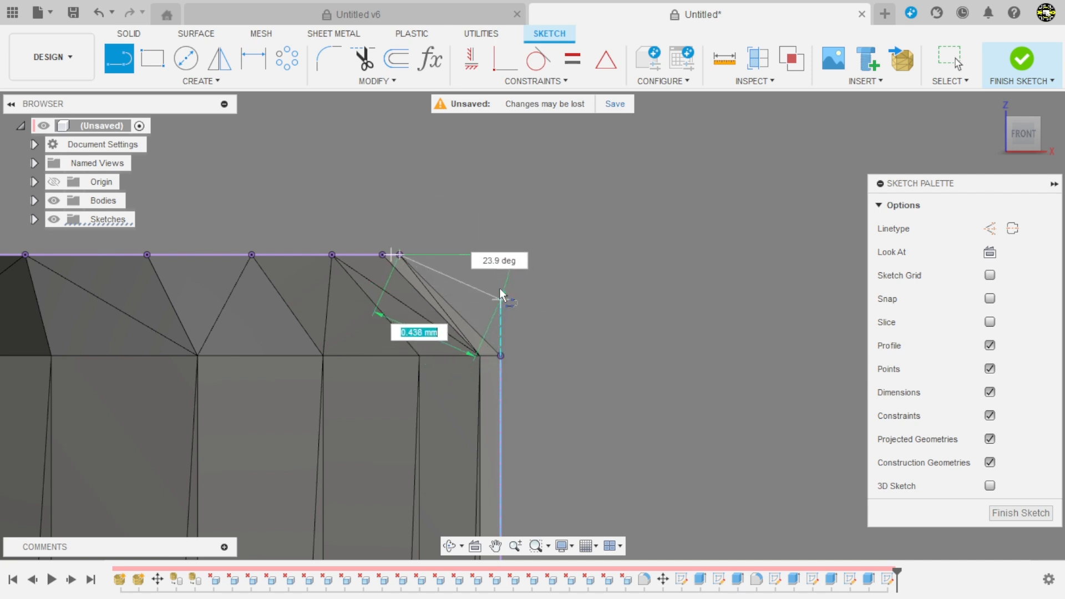
{"action": "left_click", "coordinate": [501, 257]}
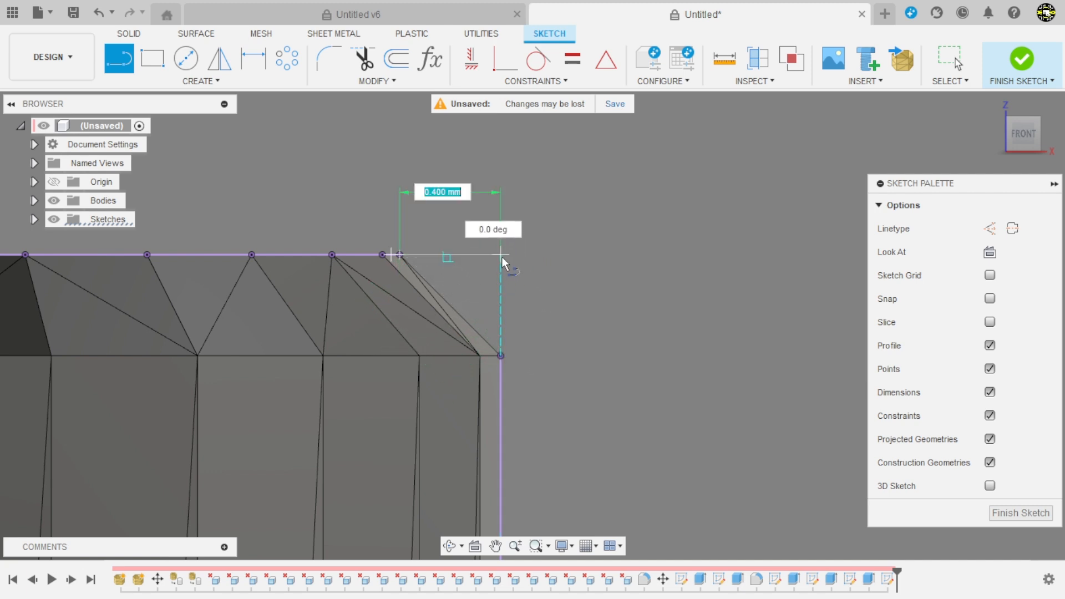
{"action": "left_click", "coordinate": [501, 355]}
{"action": "key", "text": "Escape"}
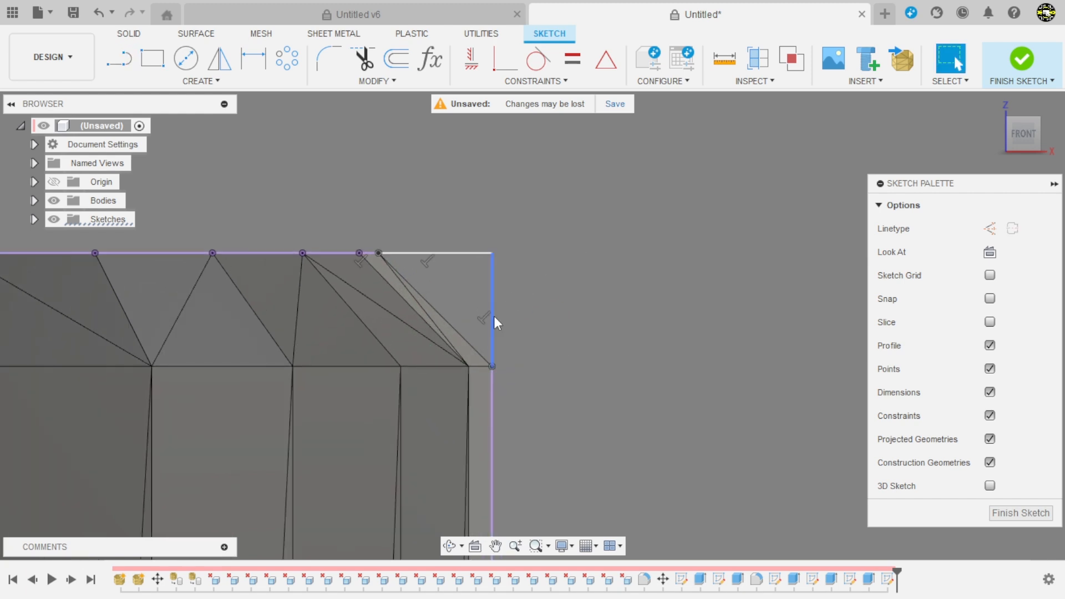
Add driven dimensions to the vertical and horizontal corner lines and finish the sketch
{"action": "key", "text": "d"}
{"action": "left_click", "coordinate": [492, 304]}
{"action": "left_click", "coordinate": [553, 307]}
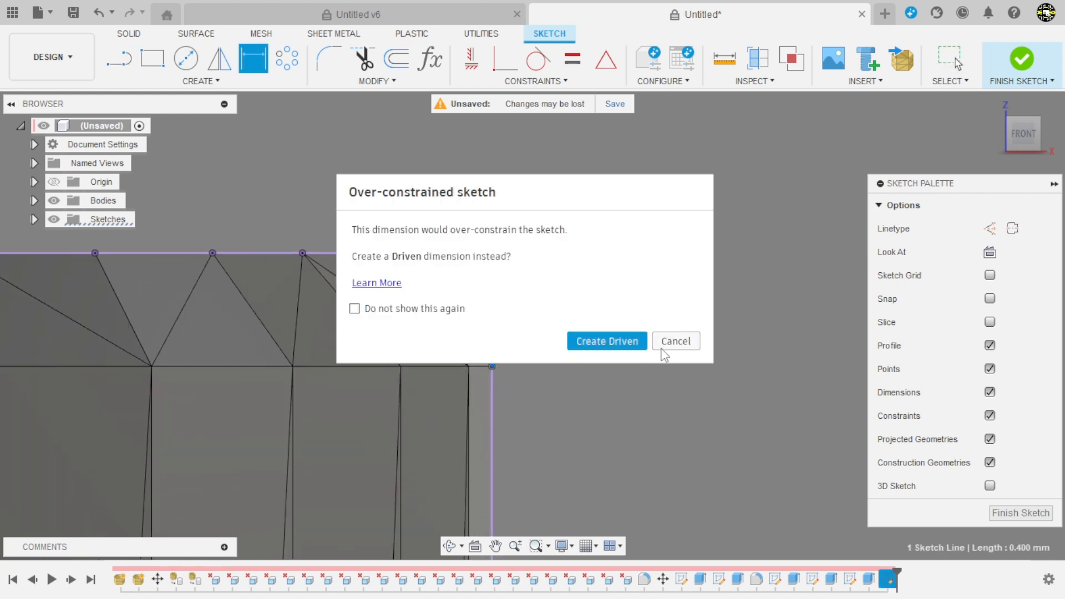
{"action": "left_click", "coordinate": [628, 340]}
{"action": "left_click", "coordinate": [453, 251]}
{"action": "left_click", "coordinate": [458, 191]}
{"action": "left_click", "coordinate": [600, 339]}
{"action": "key", "text": "Escape"}
{"action": "scroll", "coordinate": [416, 222], "scroll_direction": "down", "scroll_amount": 2}
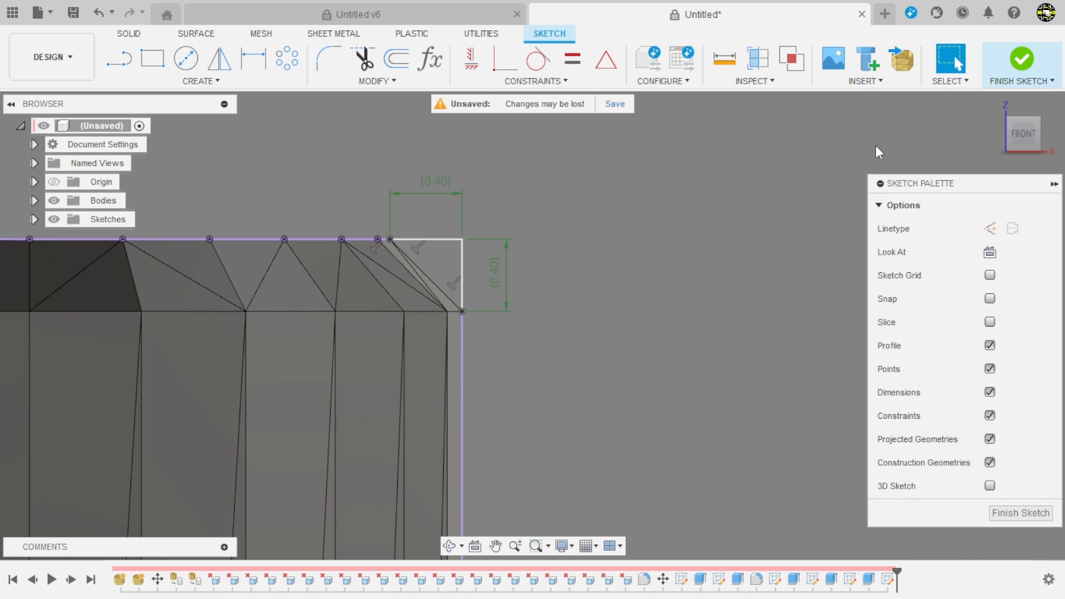
{"action": "left_click", "coordinate": [1022, 60]}
Chamfer the new body's top outer edges, including the curved recess edge, with an equal distance of 0.4 mm
{"action": "scroll", "coordinate": [444, 265], "scroll_direction": "down", "scroll_amount": 4}
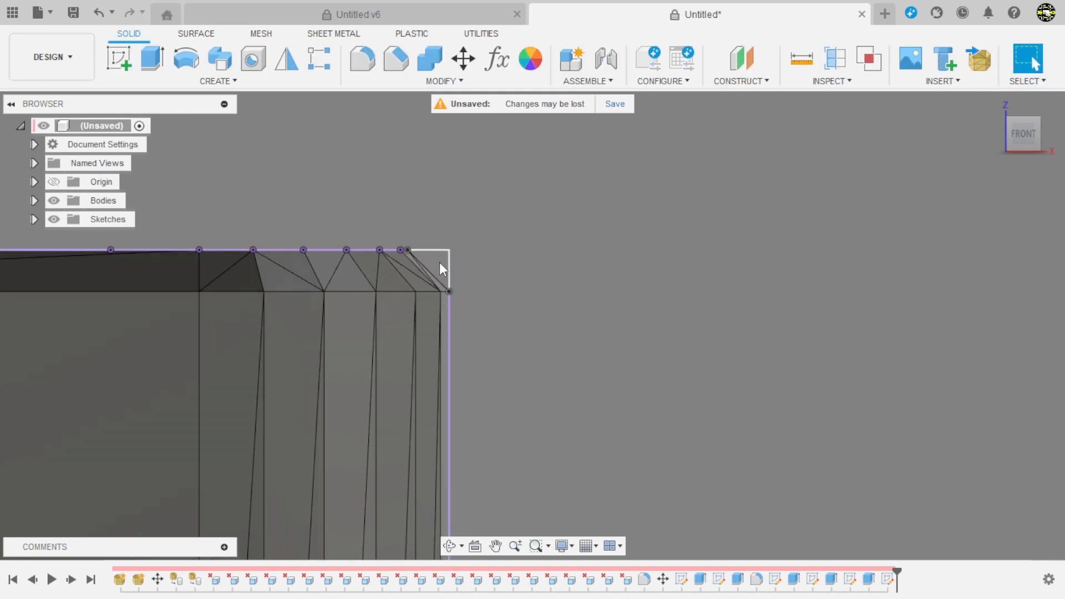
{"action": "scroll", "coordinate": [447, 260], "scroll_direction": "down", "scroll_amount": 8}
{"action": "middle_click_drag", "start_coordinate": [573, 319], "coordinate": [530, 352], "text": "shift"}
{"action": "middle_click_drag", "start_coordinate": [702, 238], "coordinate": [536, 338]}
{"action": "scroll", "coordinate": [536, 339], "scroll_direction": "up", "scroll_amount": 2}
{"action": "left_click", "coordinate": [396, 58]}
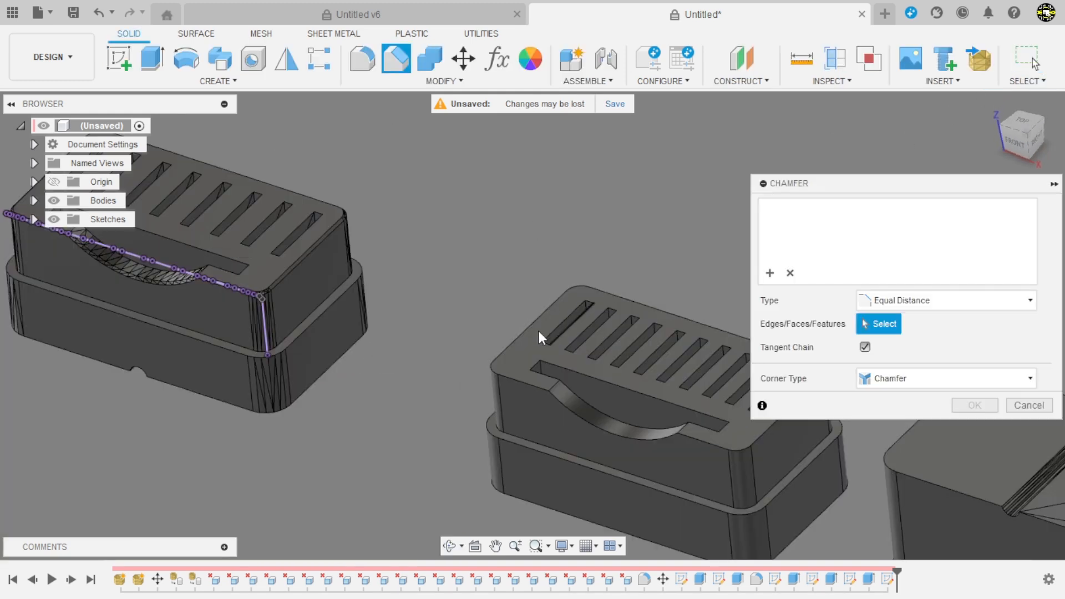
{"action": "scroll", "coordinate": [516, 344], "scroll_direction": "down", "scroll_amount": 1}
{"action": "scroll", "coordinate": [500, 353], "scroll_direction": "up", "scroll_amount": 2}
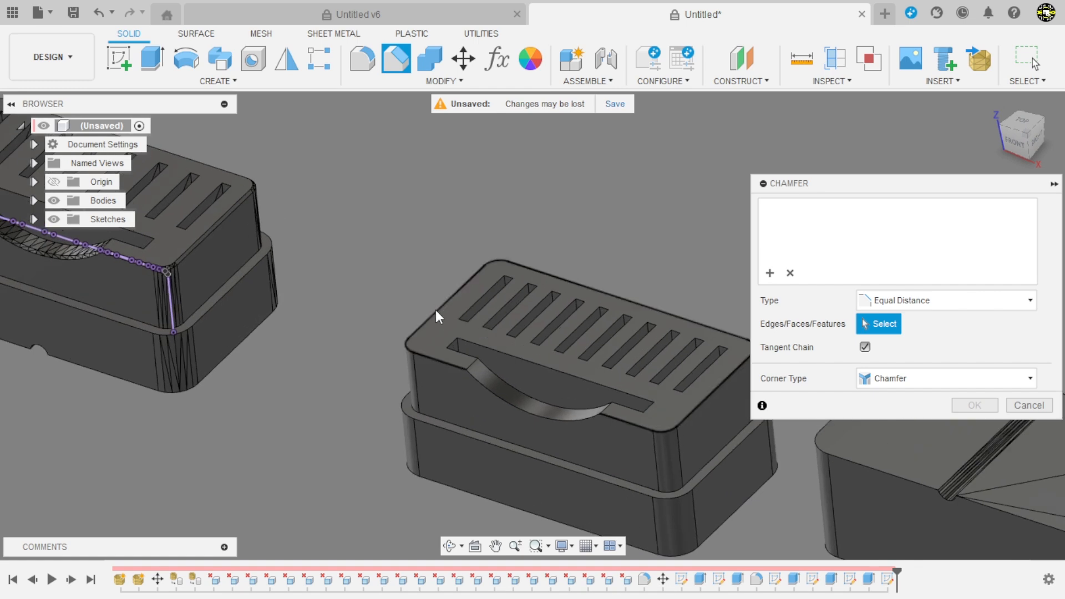
{"action": "left_click", "coordinate": [435, 310]}
{"action": "scroll", "coordinate": [481, 358], "scroll_direction": "up", "scroll_amount": 2}
{"action": "left_click", "coordinate": [480, 357]}
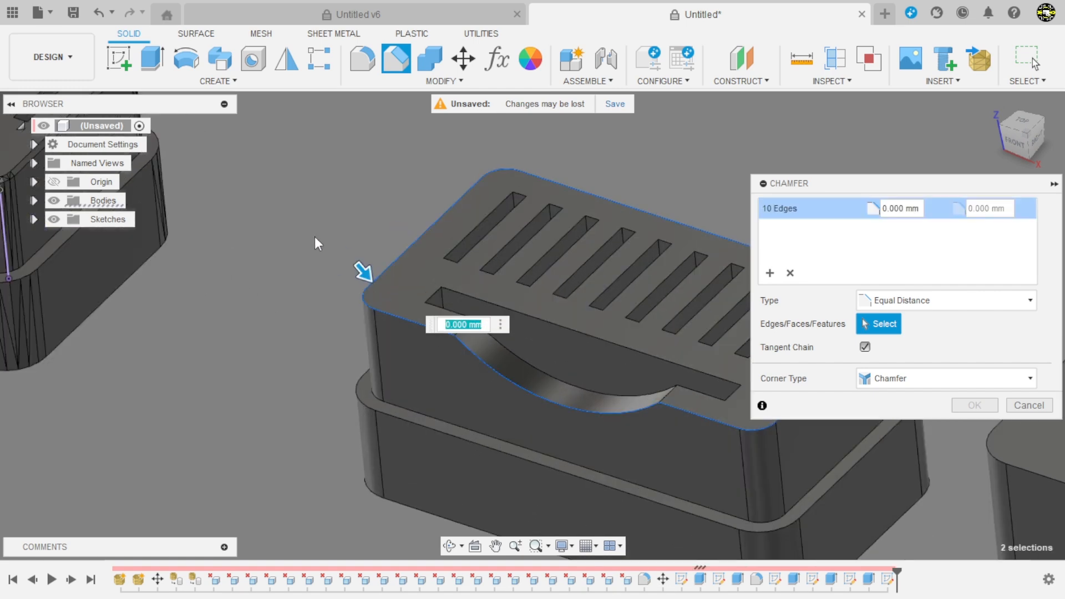
{"action": "type", "text": "0.4"}
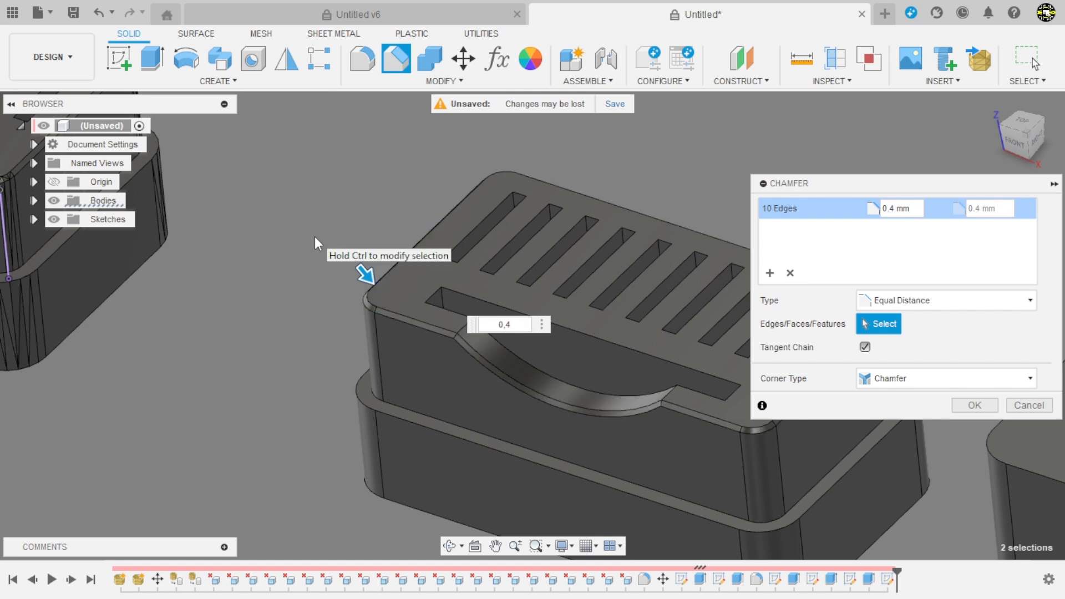
{"action": "key", "text": "Return"}
{"action": "scroll", "coordinate": [696, 329], "scroll_direction": "down", "scroll_amount": 4}
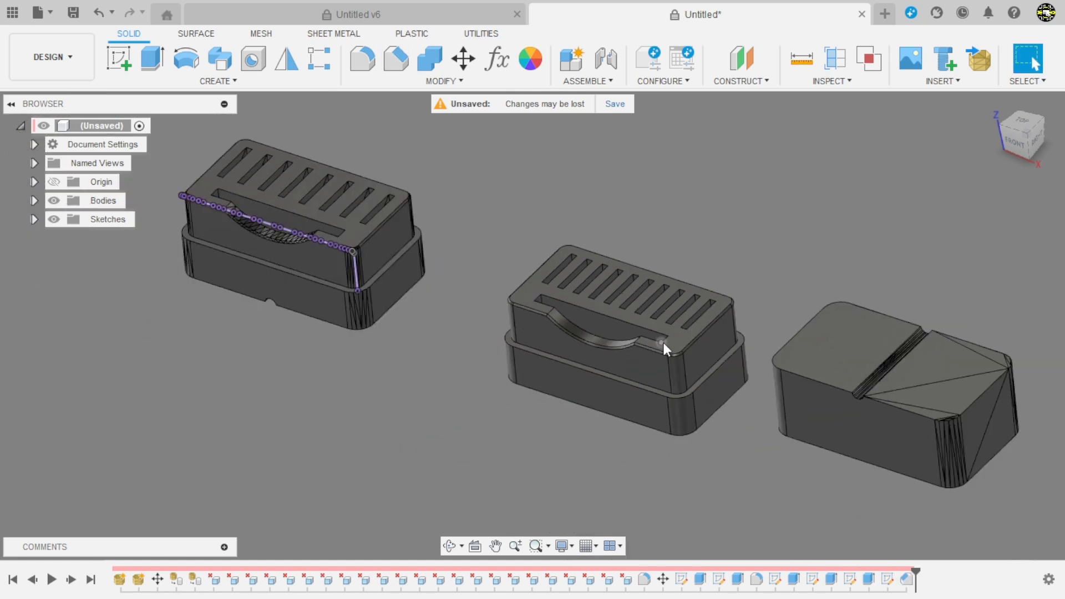
Start a sketch on the front face of the reference enclosure's lower section and project that face with its half-round notch
{"action": "scroll", "coordinate": [191, 141], "scroll_direction": "up", "scroll_amount": 2}
{"action": "left_click", "coordinate": [119, 59]}
{"action": "middle_click_drag", "start_coordinate": [294, 500], "coordinate": [335, 414], "text": "shift"}
{"action": "left_click", "coordinate": [334, 414]}
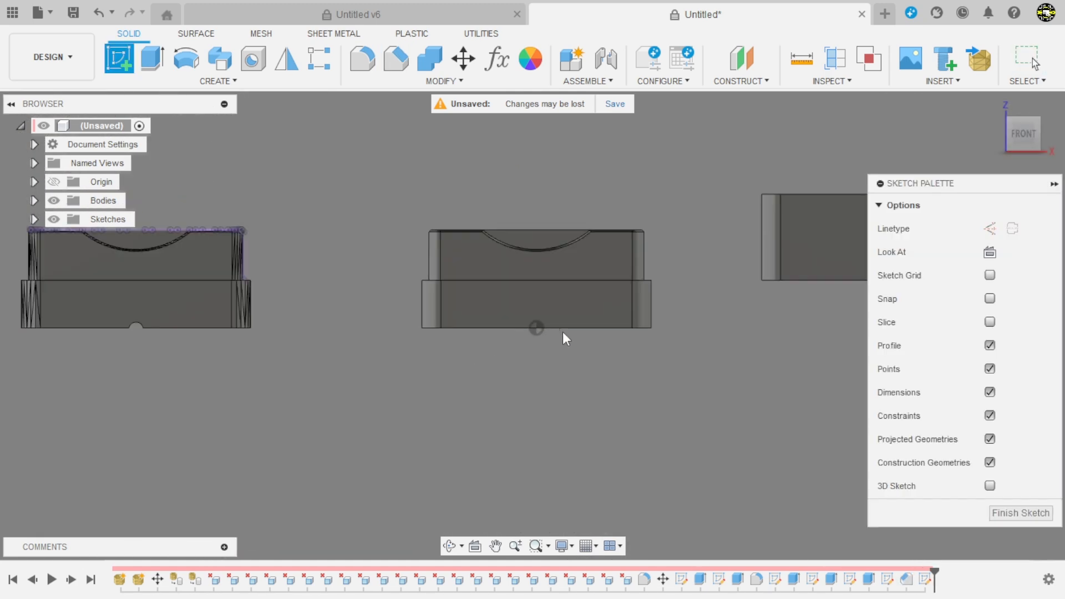
{"action": "scroll", "coordinate": [686, 359], "scroll_direction": "down", "scroll_amount": 3}
{"action": "scroll", "coordinate": [411, 351], "scroll_direction": "up", "scroll_amount": 8}
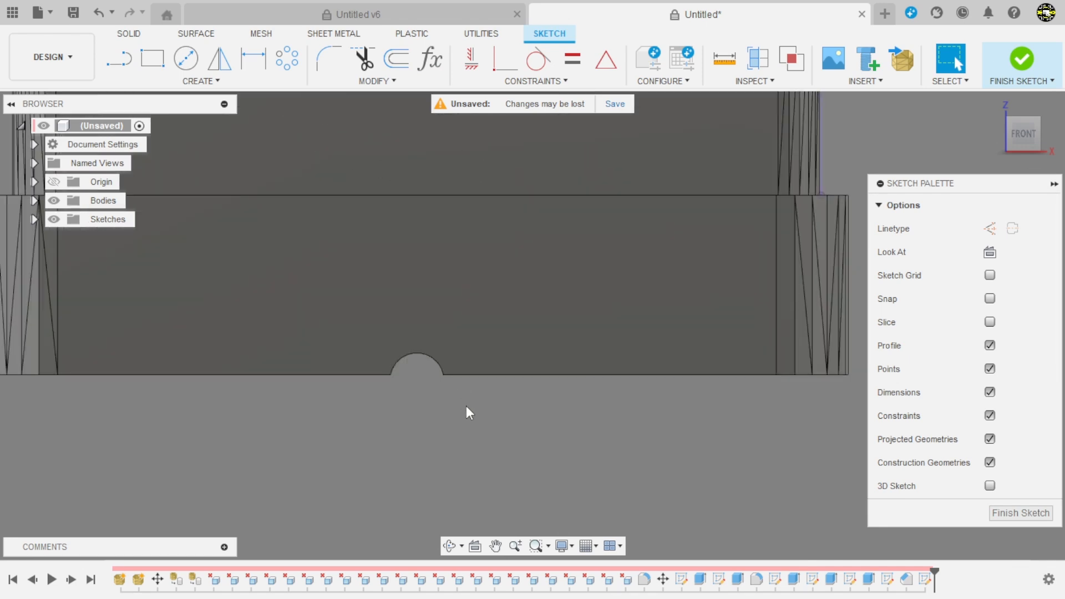
{"action": "key", "text": "p"}
{"action": "left_click", "coordinate": [464, 355]}
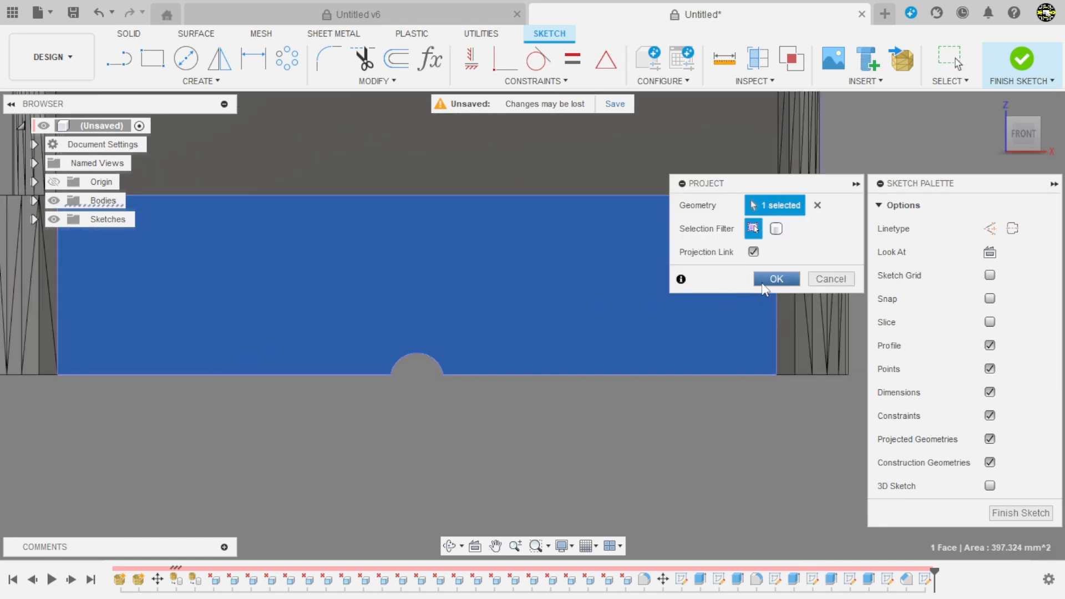
{"action": "key", "text": "Return"}
Draw a 3-point arc over the projected notch, from one bottom corner to the other and through its top
{"action": "scroll", "coordinate": [405, 407], "scroll_direction": "up", "scroll_amount": 3}
{"action": "scroll", "coordinate": [406, 407], "scroll_direction": "down", "scroll_amount": 3}
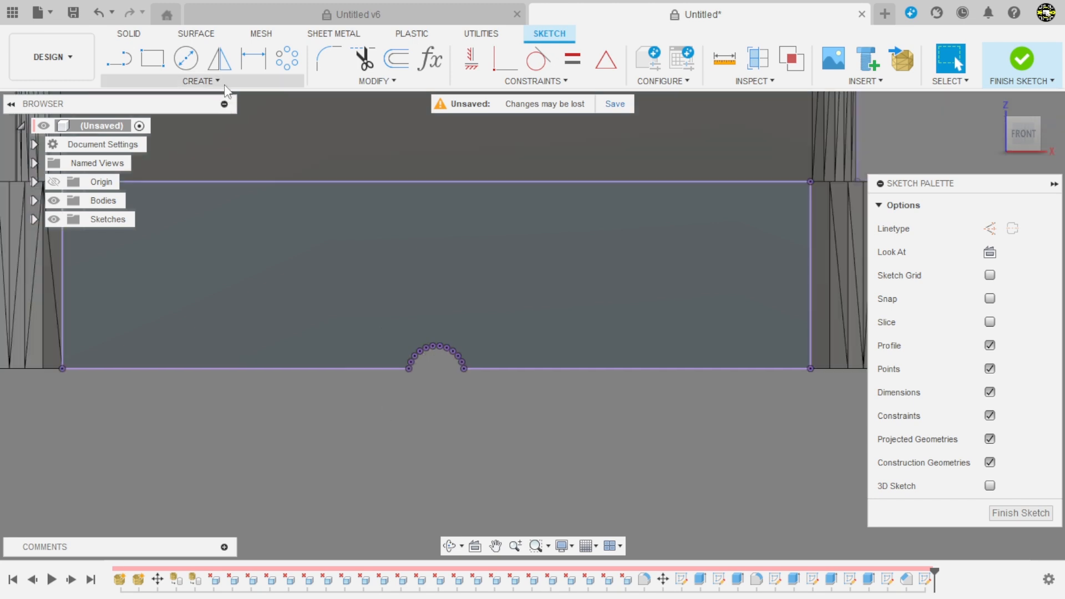
{"action": "left_click", "coordinate": [201, 81]}
{"action": "left_click", "coordinate": [280, 160]}
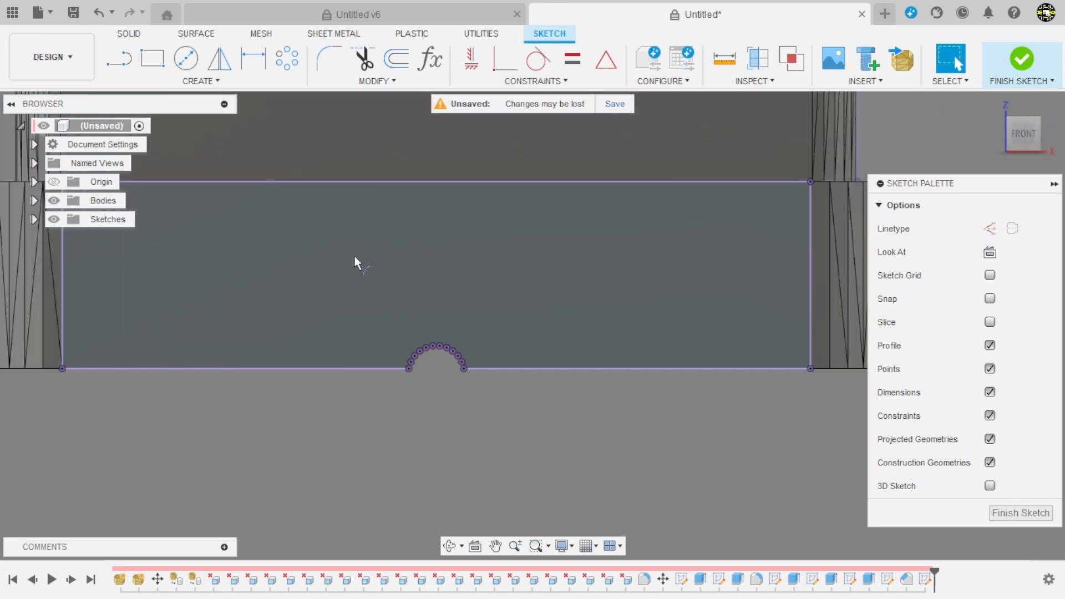
{"action": "scroll", "coordinate": [411, 374], "scroll_direction": "up", "scroll_amount": 3}
{"action": "scroll", "coordinate": [404, 371], "scroll_direction": "up", "scroll_amount": 4}
{"action": "left_click", "coordinate": [348, 331]}
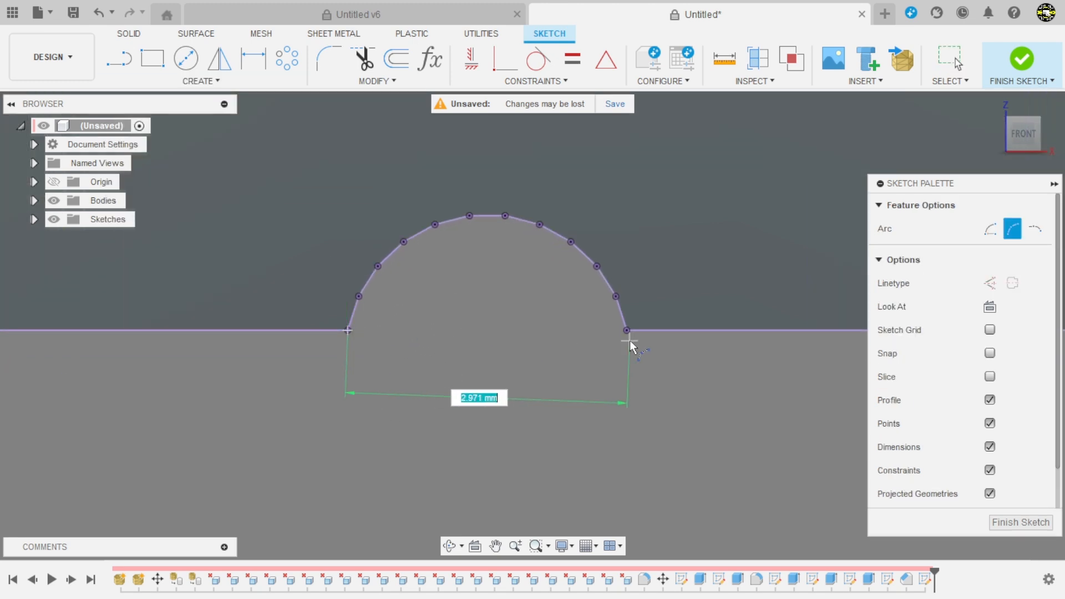
{"action": "left_click", "coordinate": [626, 330]}
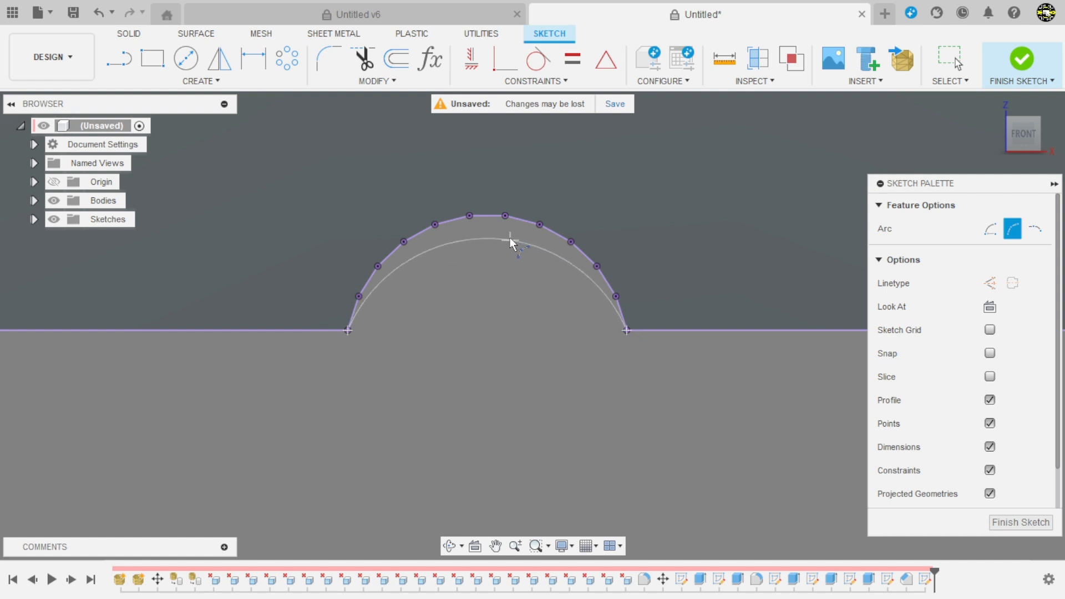
{"action": "left_click", "coordinate": [484, 212]}
{"action": "scroll", "coordinate": [497, 282], "scroll_direction": "up", "scroll_amount": 2}
{"action": "key", "text": "Escape"}
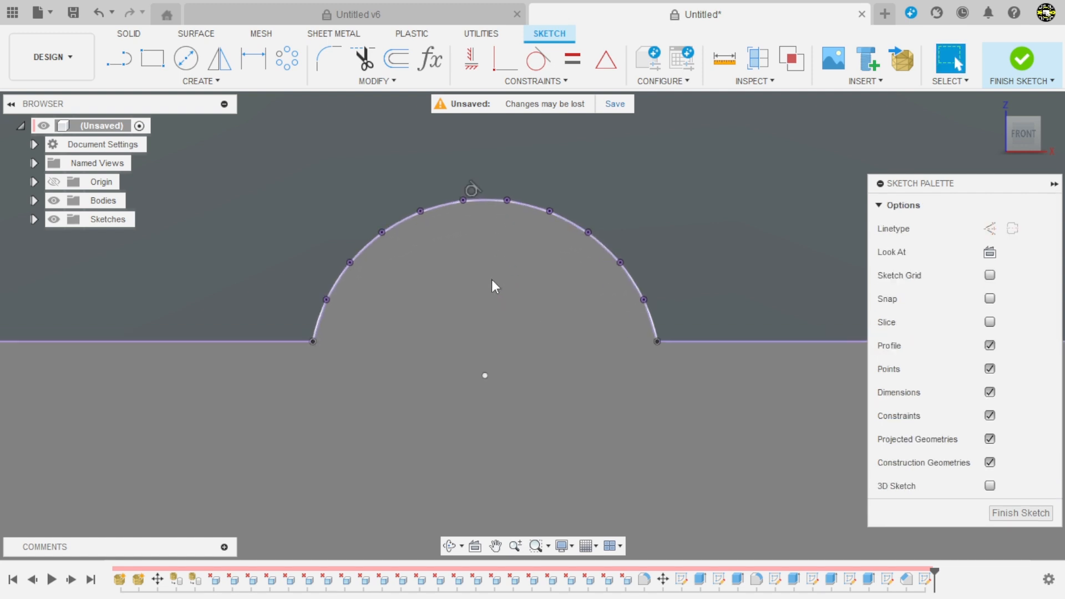
Add a driven radius dimension to the arc drawn over the reference notch
{"action": "key", "text": "d"}
{"action": "left_click", "coordinate": [490, 200]}
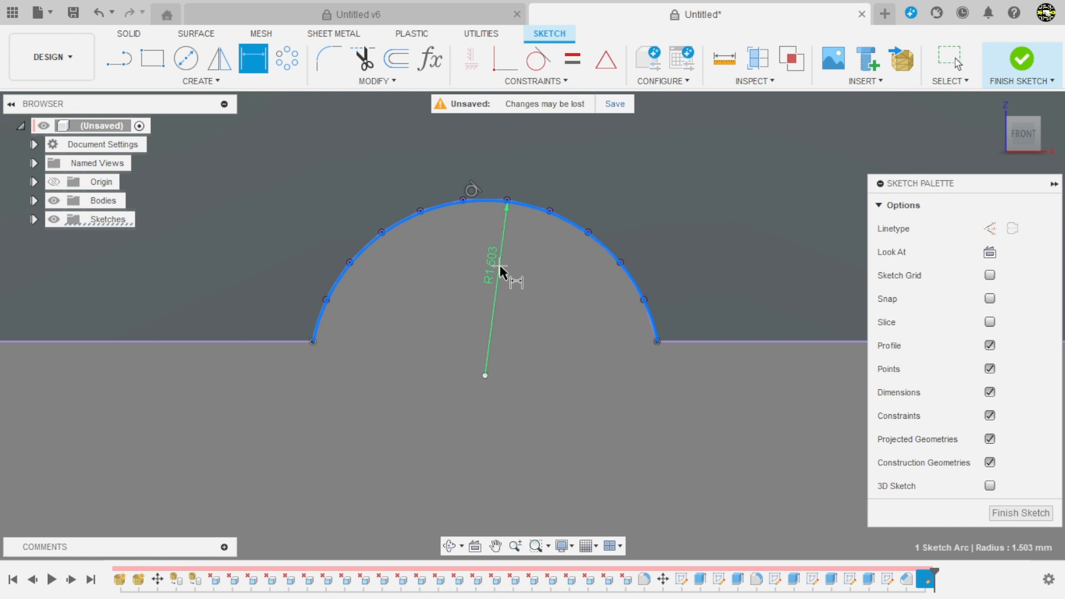
{"action": "left_click", "coordinate": [547, 278]}
{"action": "left_click", "coordinate": [588, 342]}
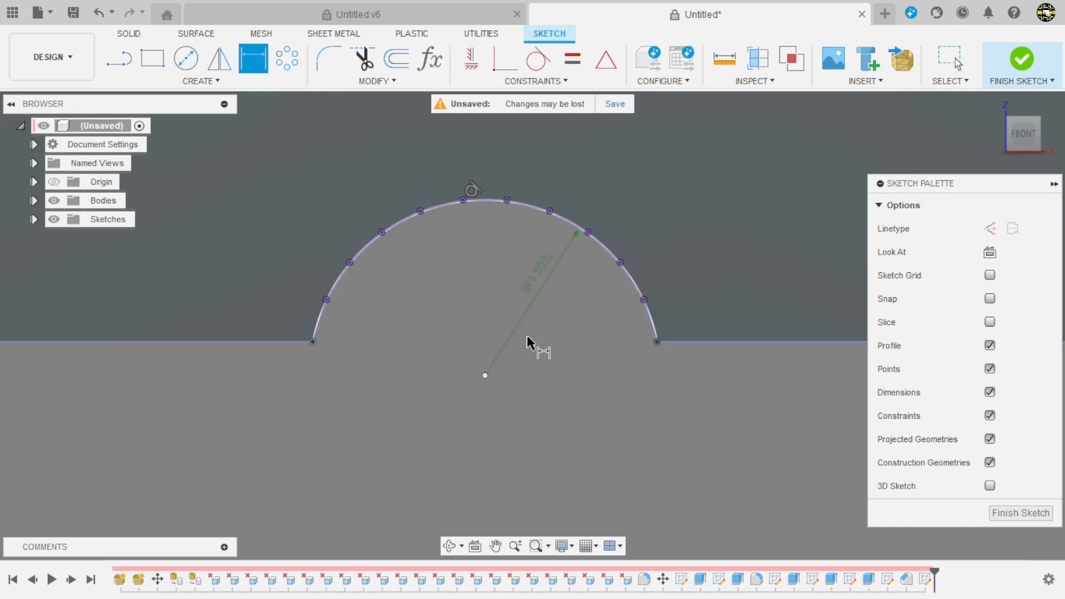
{"action": "scroll", "coordinate": [472, 348], "scroll_direction": "down", "scroll_amount": 2}
{"action": "scroll", "coordinate": [439, 397], "scroll_direction": "up", "scroll_amount": 2}
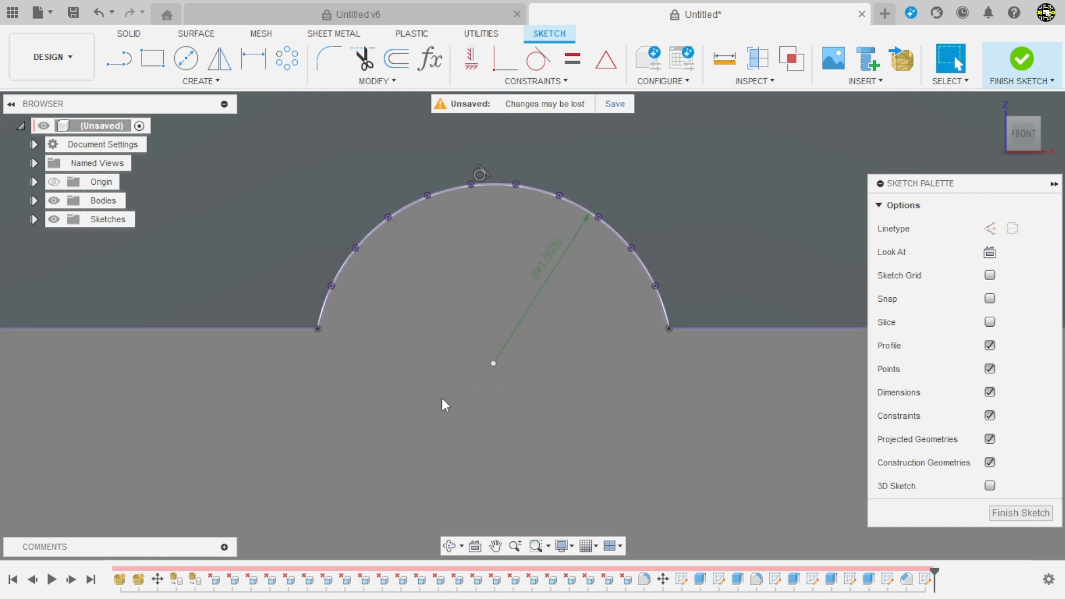
Add a driven dimension between the arc's center point and the reference's projected bottom edge, and finish the sketch
{"action": "left_click", "coordinate": [494, 363]}
{"action": "left_click", "coordinate": [299, 329]}
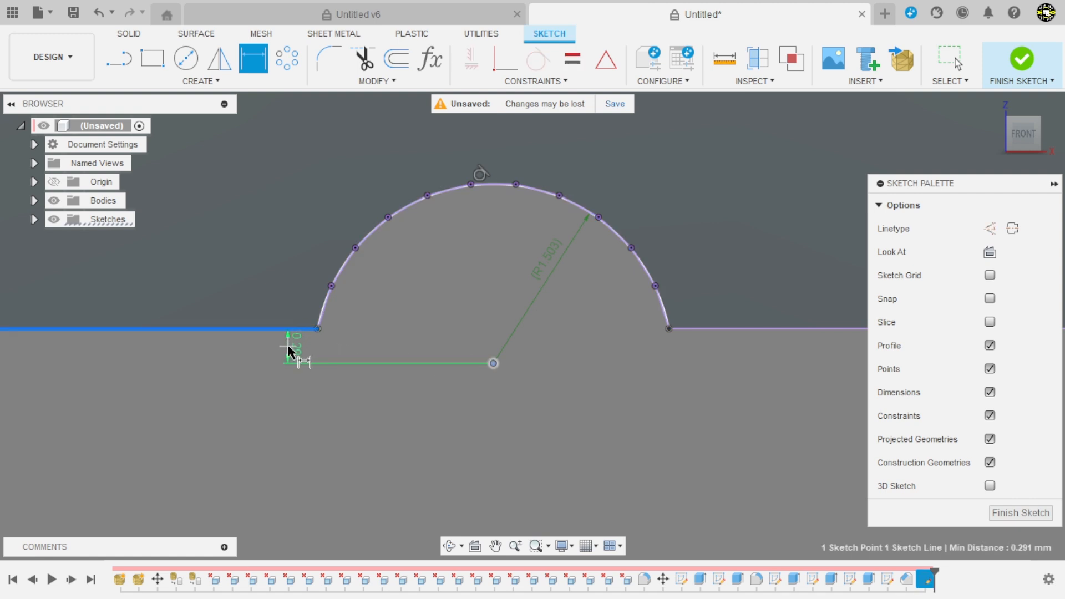
{"action": "left_click", "coordinate": [288, 346]}
{"action": "left_click", "coordinate": [606, 341]}
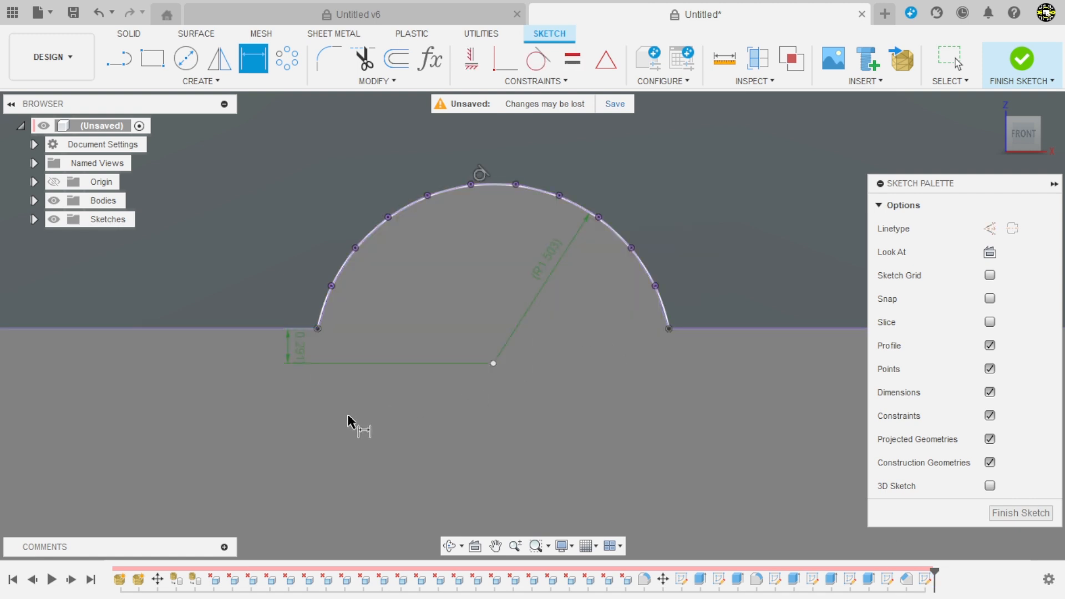
{"action": "key", "text": "Escape"}
{"action": "scroll", "coordinate": [341, 417], "scroll_direction": "down", "scroll_amount": 5}
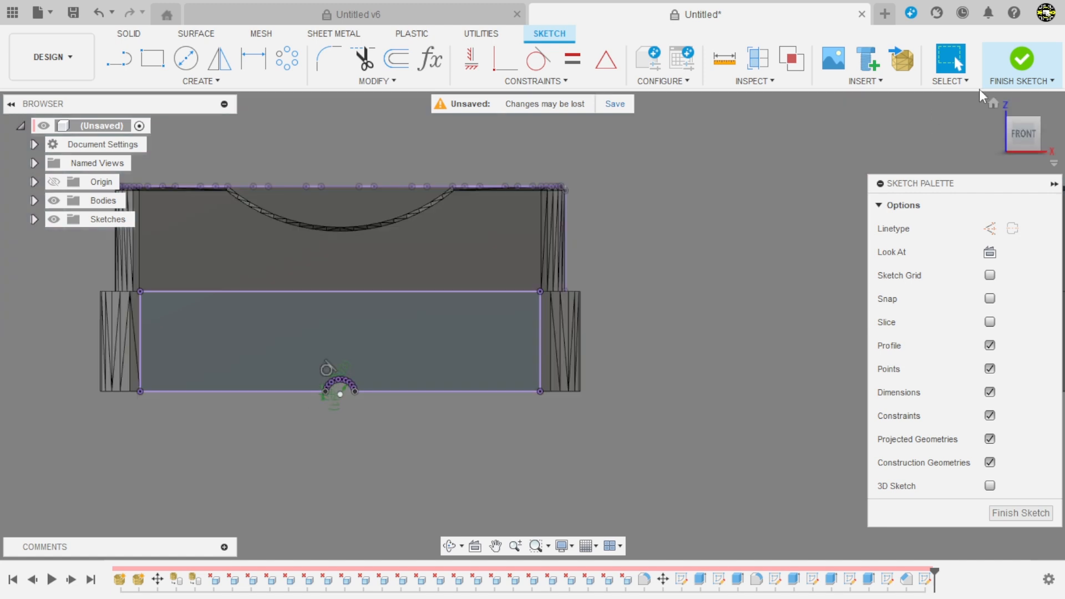
{"action": "left_click", "coordinate": [1022, 58]}
{"action": "scroll", "coordinate": [264, 242], "scroll_direction": "down", "scroll_amount": 2}
{"action": "scroll", "coordinate": [537, 280], "scroll_direction": "up", "scroll_amount": 2}
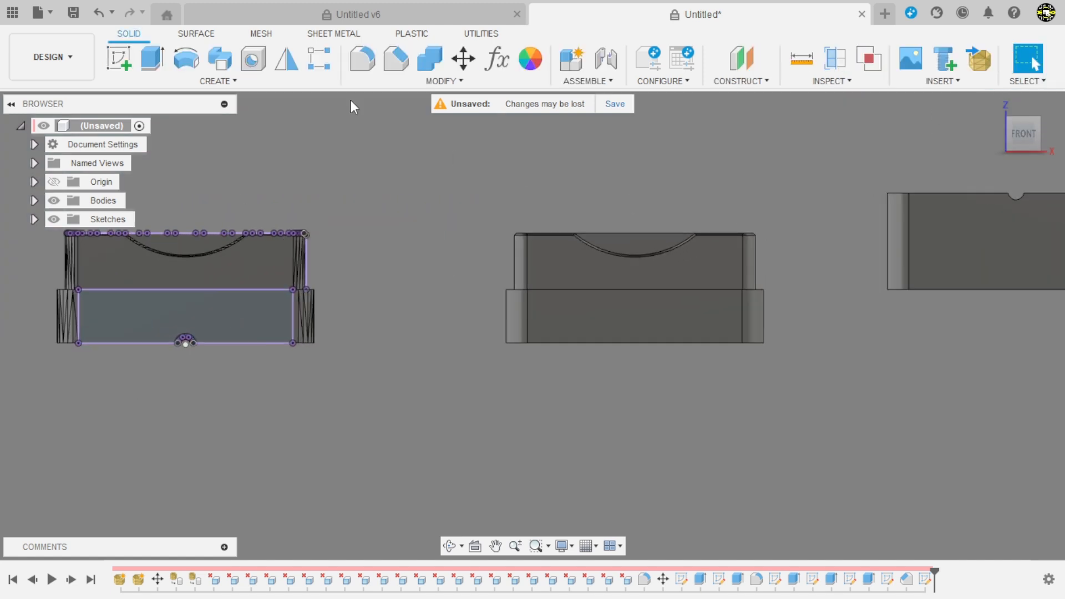
Start a sketch on the front face of the new body's lower section and draw a 3-point arc bulging upward around the origin
{"action": "left_click", "coordinate": [119, 58]}
{"action": "left_click", "coordinate": [568, 323]}
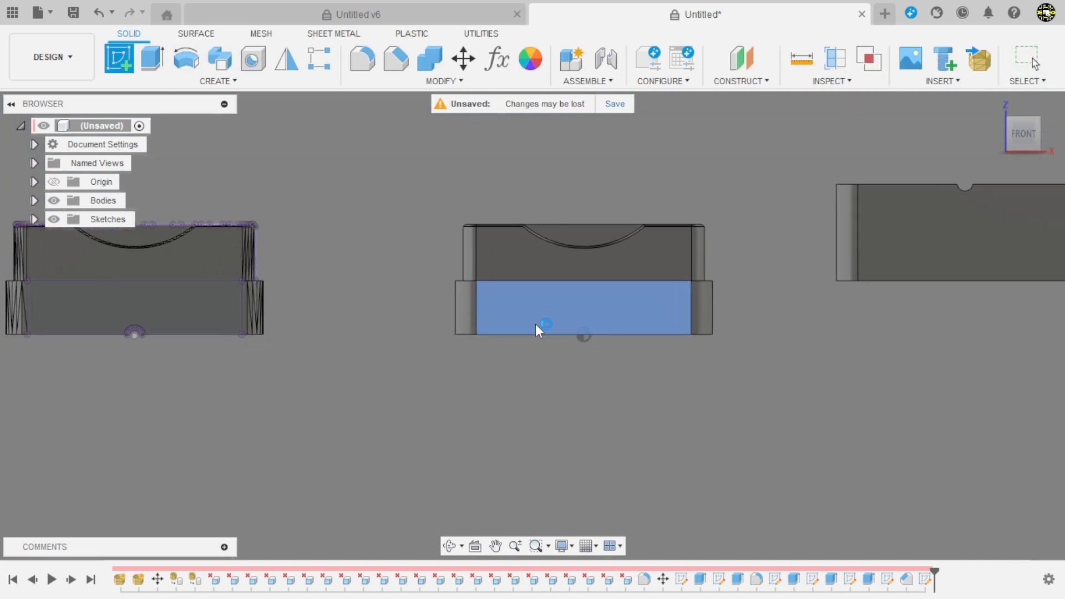
{"action": "left_click", "coordinate": [167, 81]}
{"action": "mouse_move", "coordinate": [205, 143]}
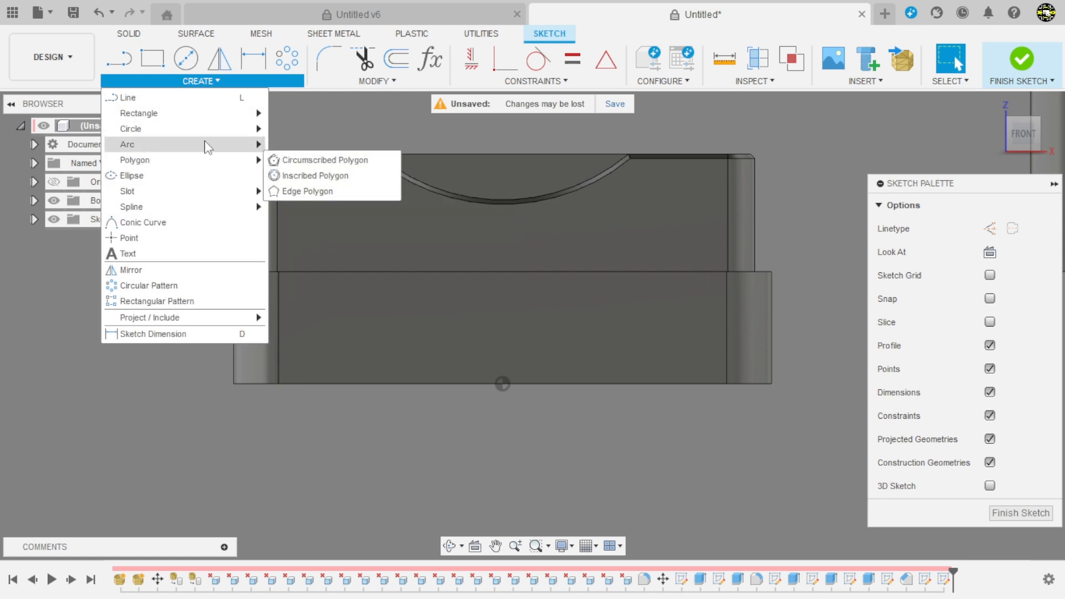
{"action": "left_click", "coordinate": [285, 146]}
{"action": "scroll", "coordinate": [512, 391], "scroll_direction": "up", "scroll_amount": 5}
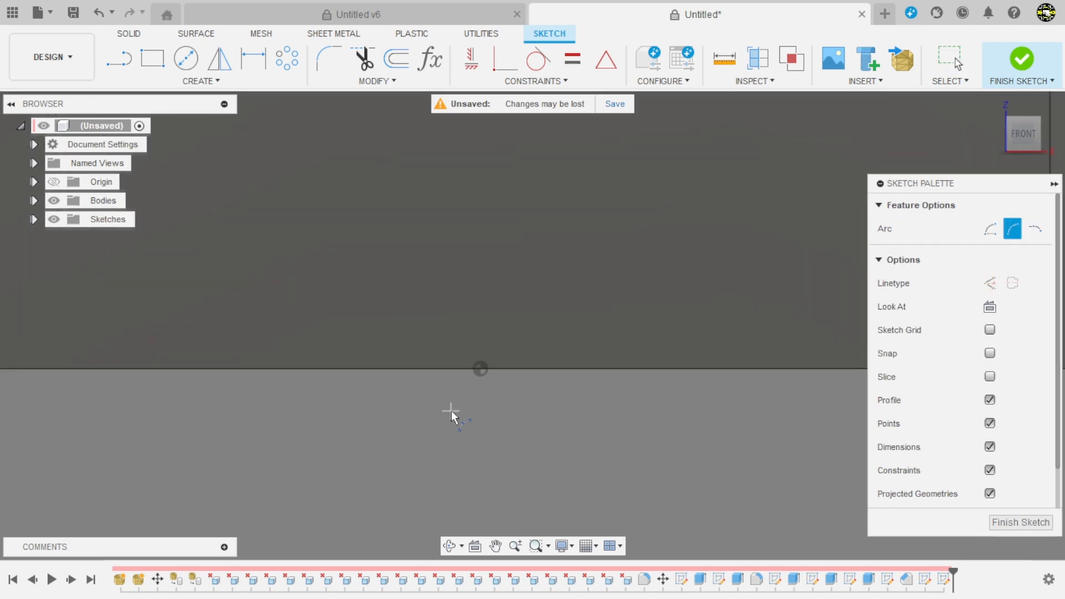
{"action": "left_click", "coordinate": [426, 392]}
{"action": "left_click", "coordinate": [535, 396]}
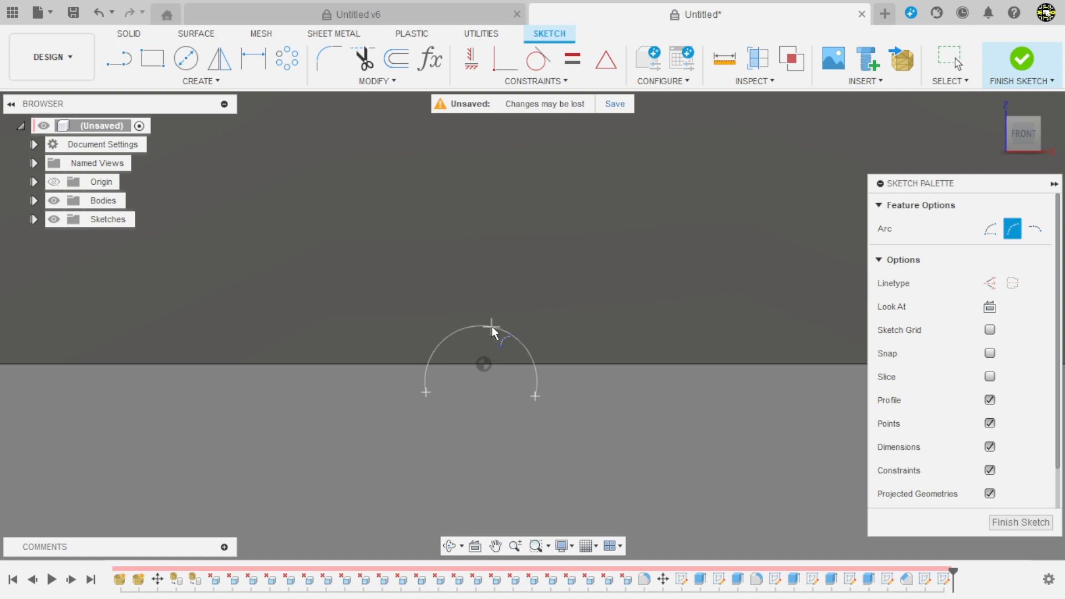
{"action": "left_click", "coordinate": [490, 327]}
{"action": "key", "text": "Escape"}
Project the body's bottom front edge into the sketch and make both arc endpoints coincident with it
{"action": "key", "text": "p"}
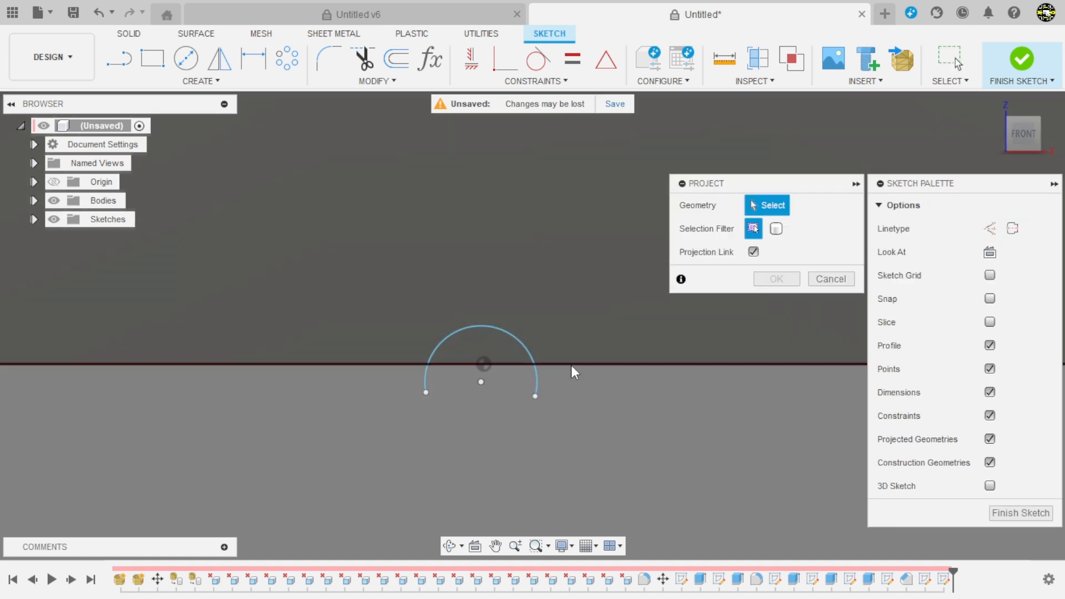
{"action": "left_click", "coordinate": [572, 365]}
{"action": "key", "text": "Return"}
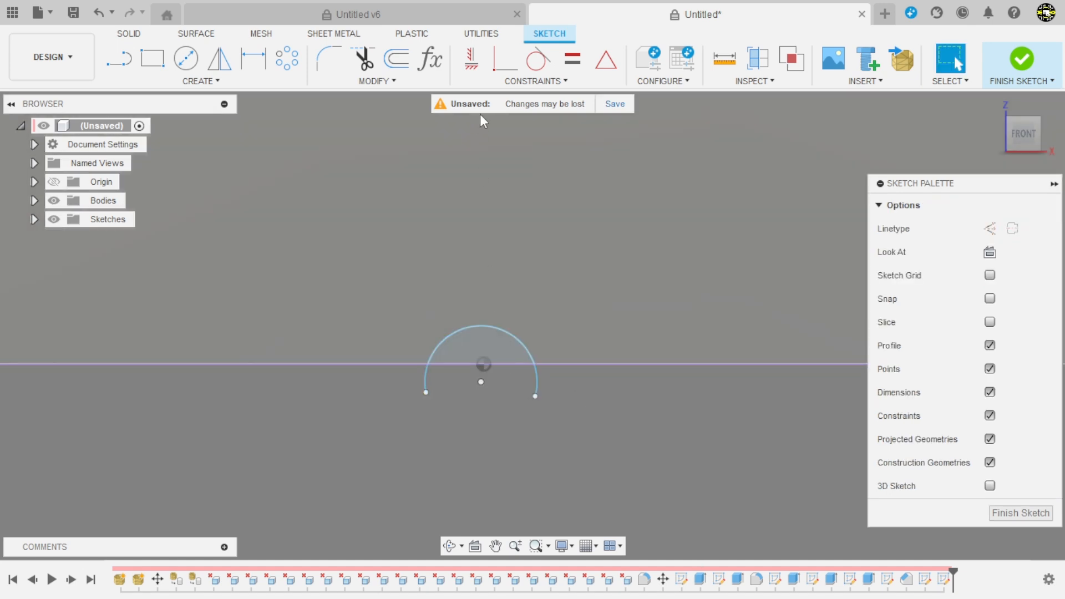
{"action": "left_click", "coordinate": [505, 59]}
{"action": "left_click", "coordinate": [426, 393]}
{"action": "left_click", "coordinate": [419, 364]}
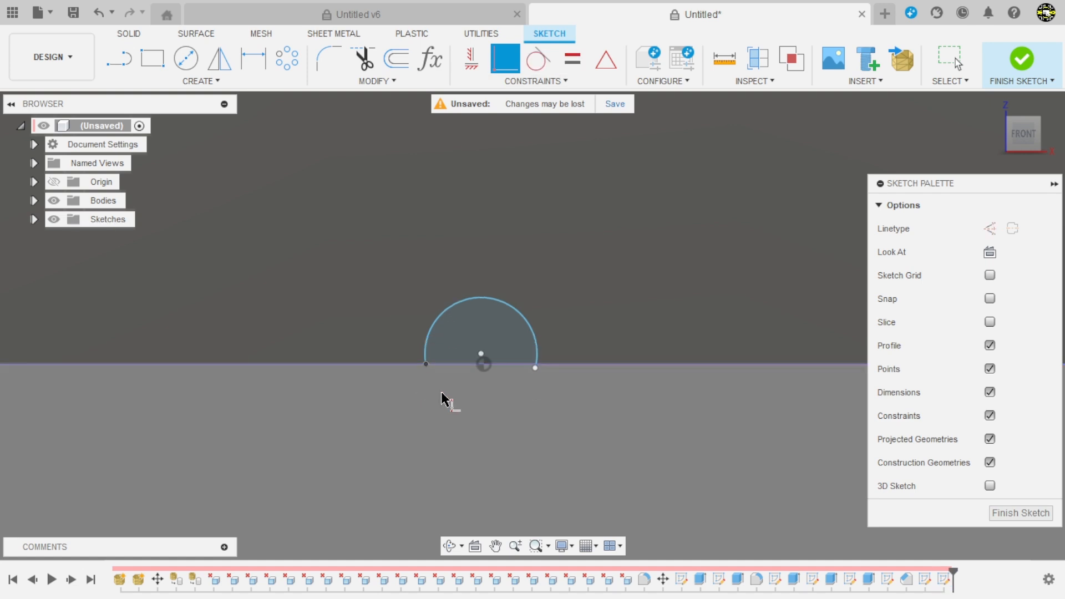
{"action": "left_click", "coordinate": [534, 368]}
{"action": "left_click", "coordinate": [554, 367]}
{"action": "key", "text": "Escape"}
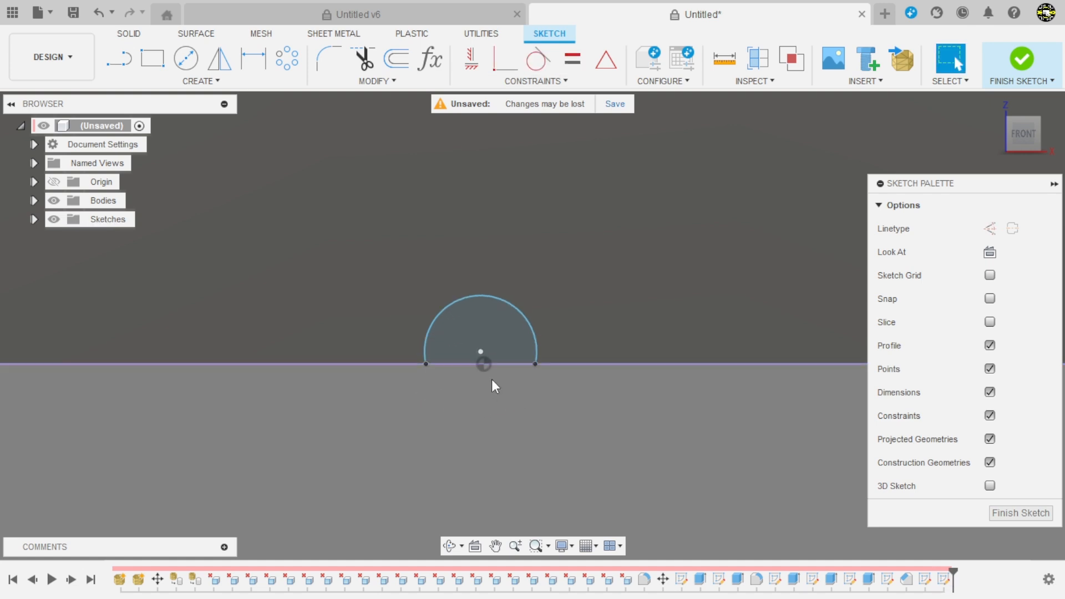
Dimension the arc's radius at 1.5 mm
{"action": "left_click_drag", "start_coordinate": [479, 355], "coordinate": [482, 356]}
{"action": "key", "text": "d"}
{"action": "left_click", "coordinate": [527, 318]}
{"action": "left_click", "coordinate": [547, 299]}
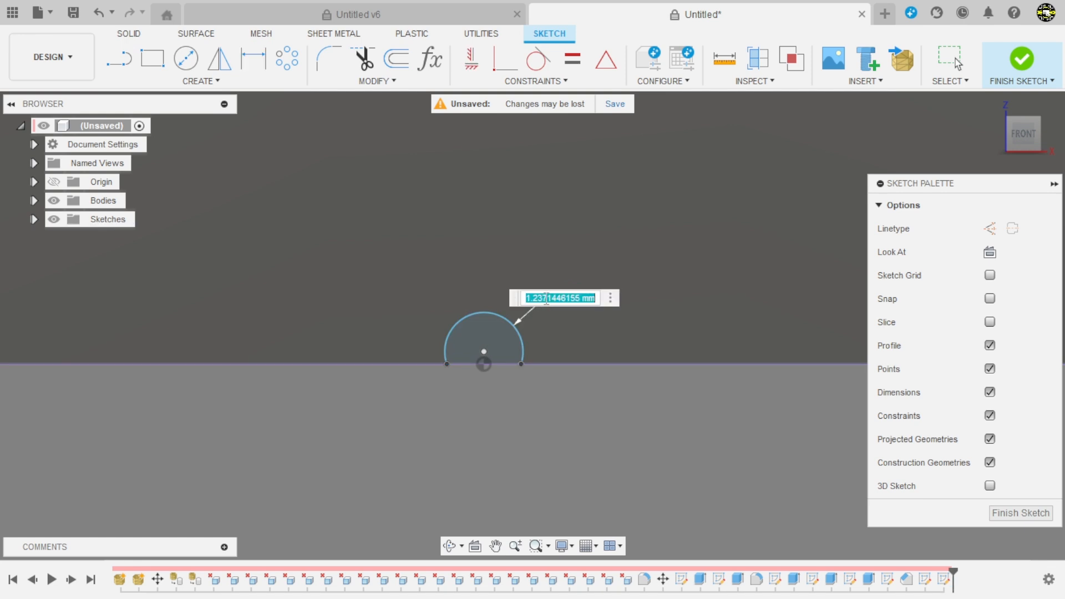
{"action": "type", "text": "1,5"}
{"action": "key", "text": "Return"}
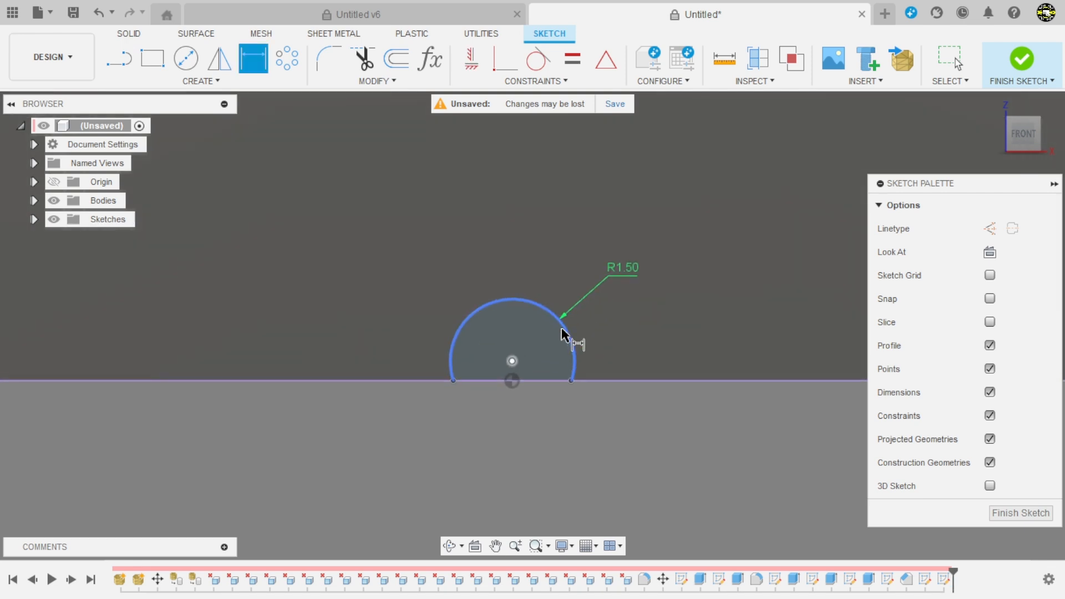
{"action": "key", "text": "Escape"}
Constrain the arc's center point to align vertically with the sketch origin
{"action": "left_click", "coordinate": [463, 58]}
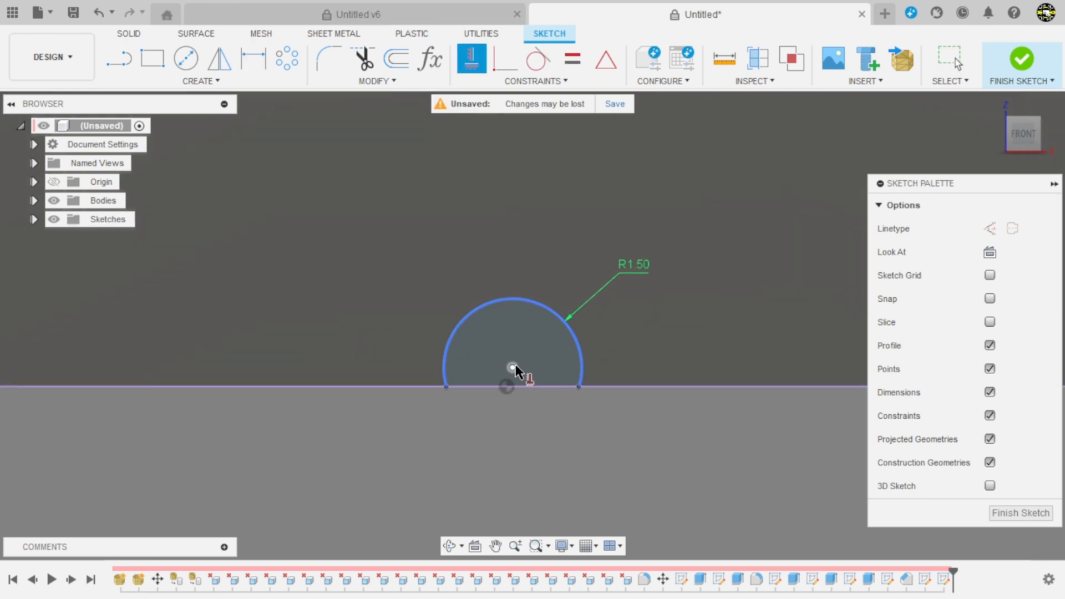
{"action": "left_click", "coordinate": [514, 366]}
{"action": "left_click", "coordinate": [507, 387]}
{"action": "key", "text": "Escape"}
Move the arc downward so that its center point lies below the projected bottom edge
{"action": "scroll", "coordinate": [522, 398], "scroll_direction": "up", "scroll_amount": 2}
{"action": "left_click_drag", "start_coordinate": [595, 381], "coordinate": [647, 375]}
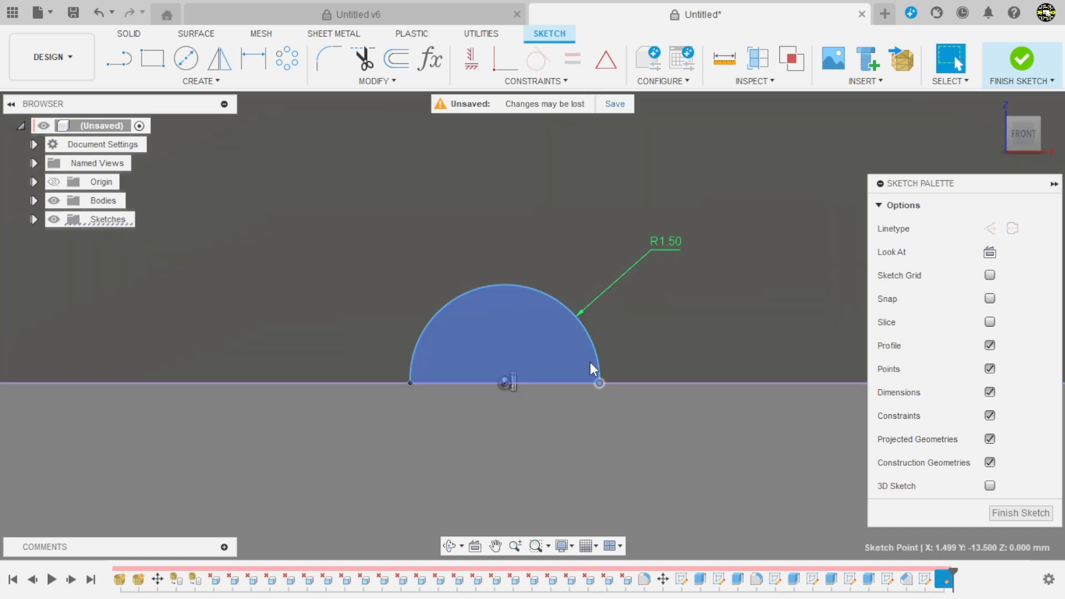
{"action": "left_click", "coordinate": [552, 297]}
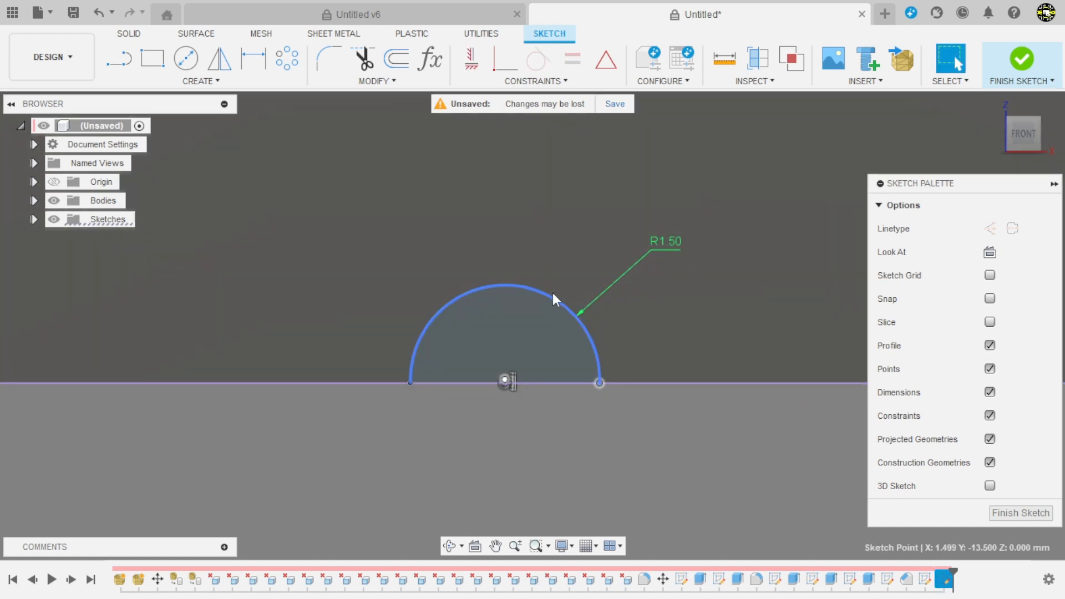
{"action": "left_click_drag", "start_coordinate": [540, 298], "coordinate": [515, 344]}
{"action": "key", "text": "Escape"}
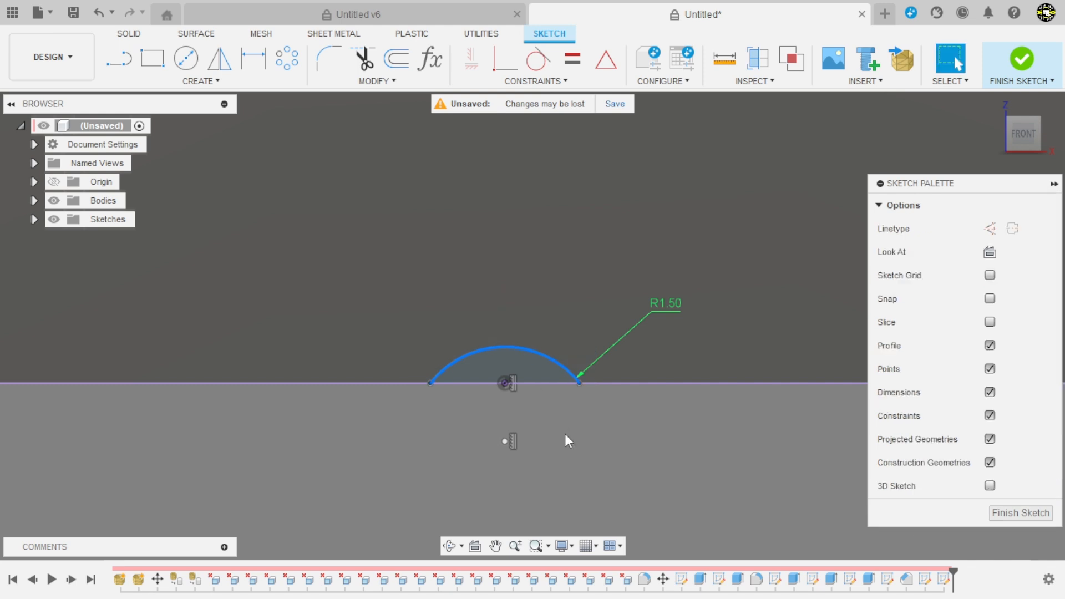
Dimension the arc's center 0.3 mm below the origin and finish the sketch
{"action": "key", "text": "d"}
{"action": "left_click", "coordinate": [503, 442]}
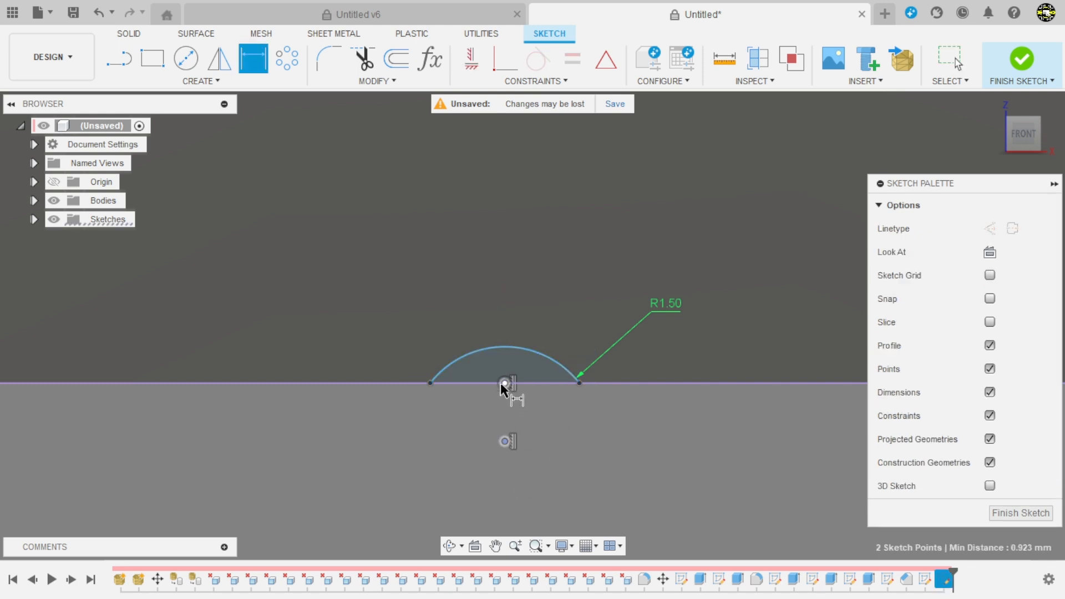
{"action": "left_click", "coordinate": [504, 382]}
{"action": "left_click", "coordinate": [468, 413]}
{"action": "type", "text": "0,3"}
{"action": "key", "text": "Return"}
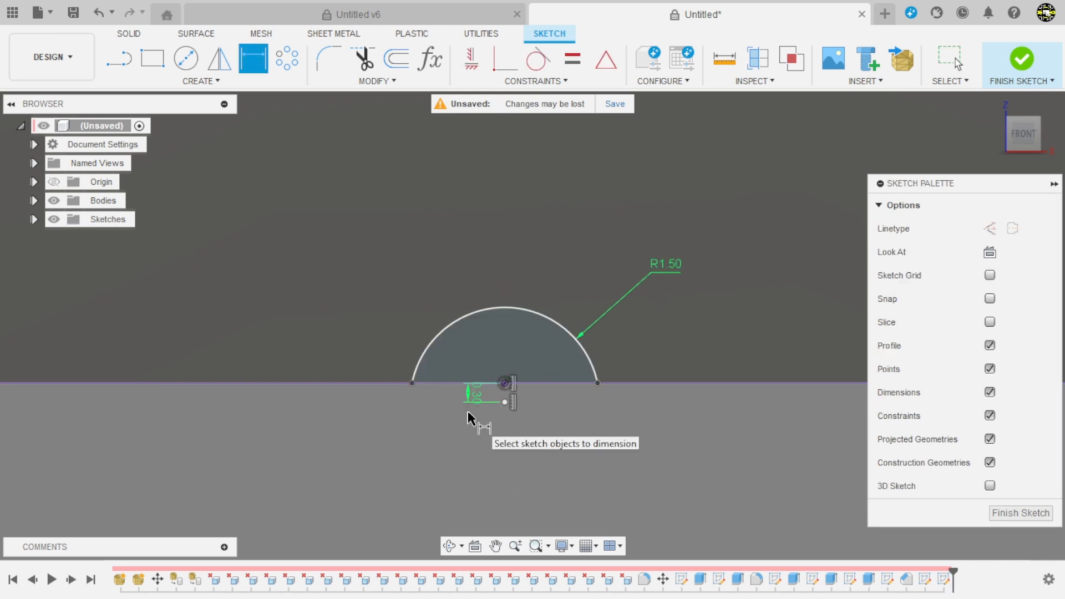
{"action": "scroll", "coordinate": [468, 411], "scroll_direction": "down", "scroll_amount": 5}
{"action": "middle_click_drag", "start_coordinate": [480, 417], "coordinate": [404, 452], "text": "shift"}
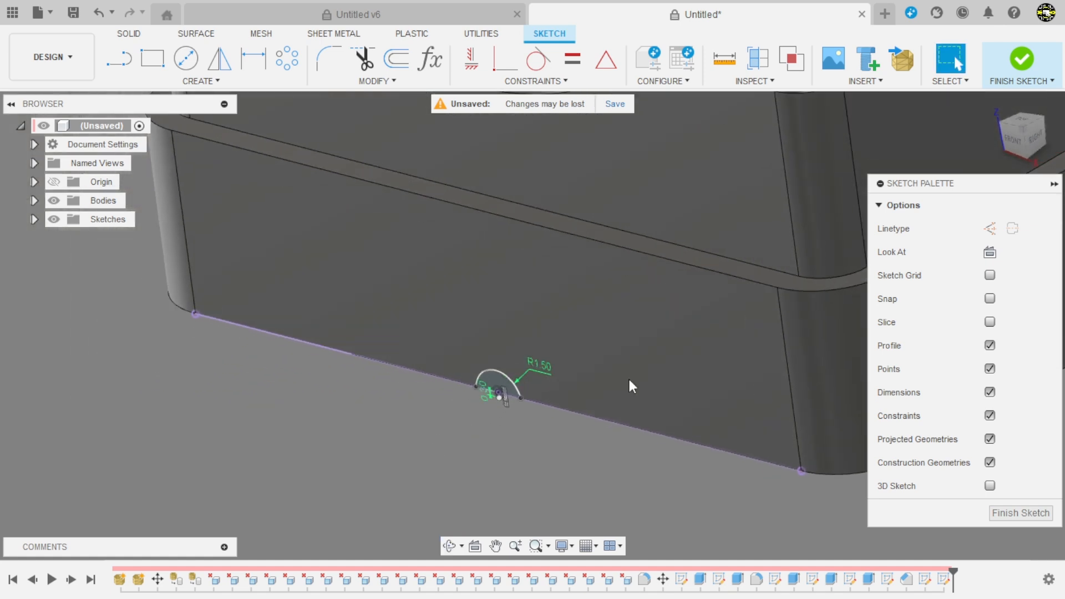
{"action": "left_click", "coordinate": [1024, 64]}
Extrude the notch profile as a cut with extent To Object, up to the back face of the body's lower section
{"action": "scroll", "coordinate": [196, 408], "scroll_direction": "down", "scroll_amount": 4}
{"action": "scroll", "coordinate": [262, 435], "scroll_direction": "up", "scroll_amount": 3}
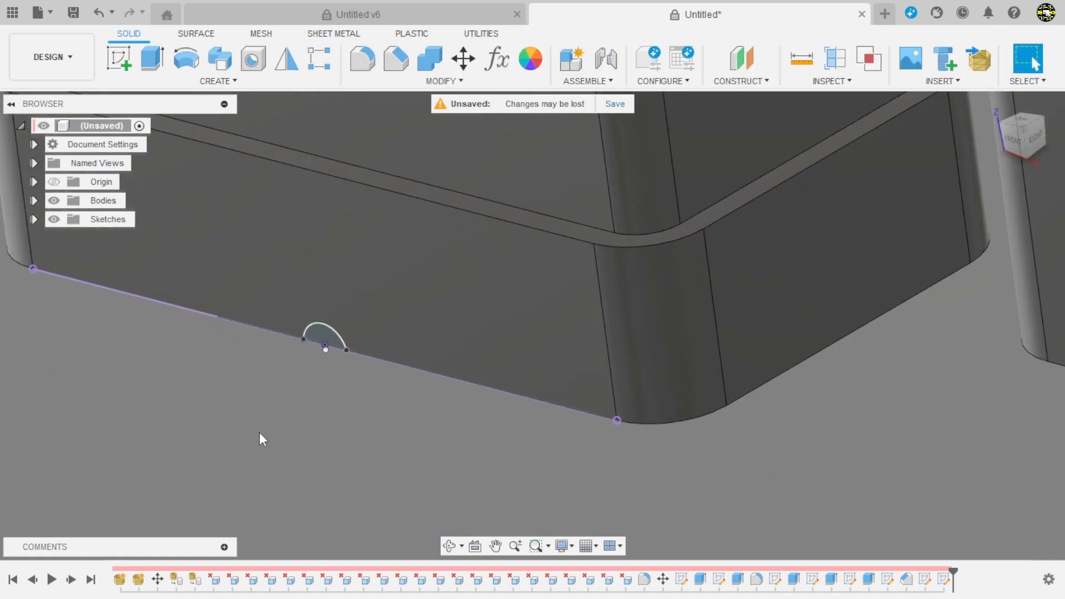
{"action": "key", "text": "e"}
{"action": "left_click", "coordinate": [322, 335]}
{"action": "scroll", "coordinate": [272, 456], "scroll_direction": "down", "scroll_amount": 2}
{"action": "scroll", "coordinate": [272, 456], "scroll_direction": "down", "scroll_amount": 1}
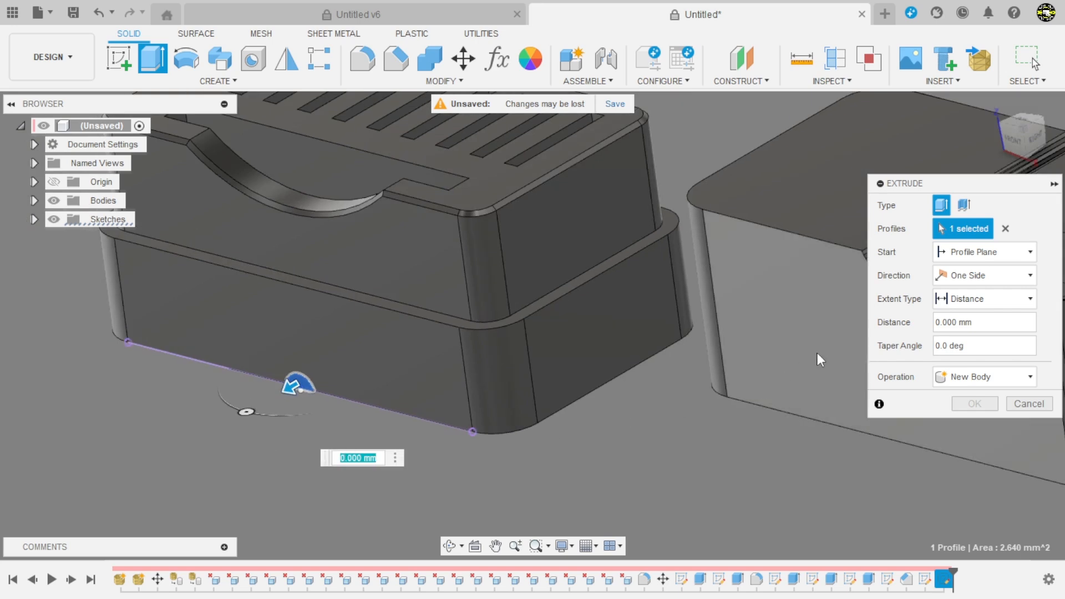
{"action": "left_click", "coordinate": [950, 301]}
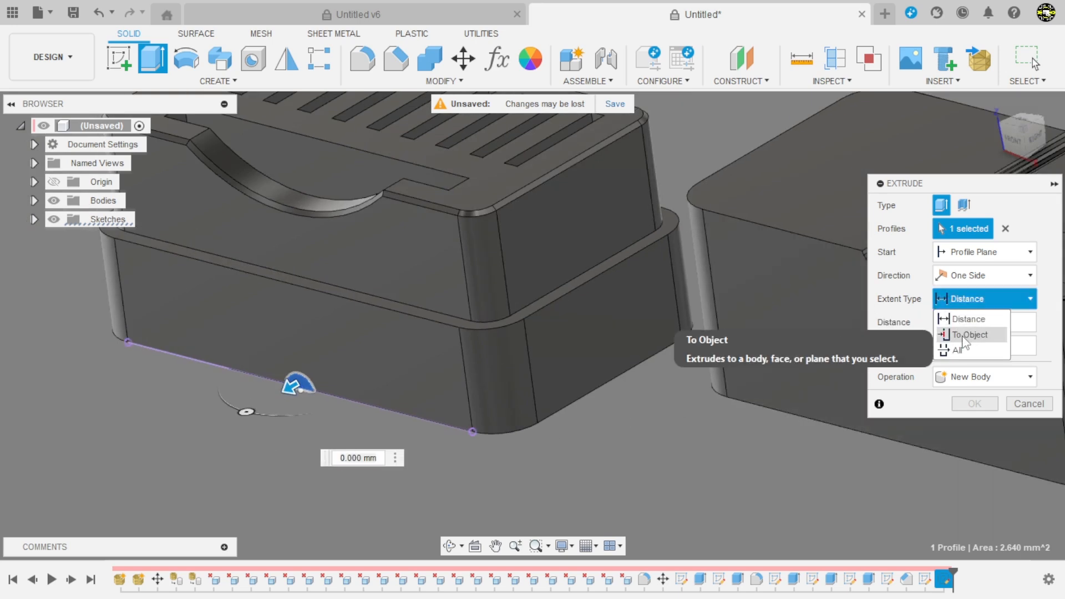
{"action": "left_click", "coordinate": [951, 335]}
{"action": "middle_click_drag", "start_coordinate": [635, 388], "coordinate": [655, 421], "text": "shift"}
{"action": "middle_click_drag", "start_coordinate": [655, 516], "coordinate": [806, 355], "text": "shift"}
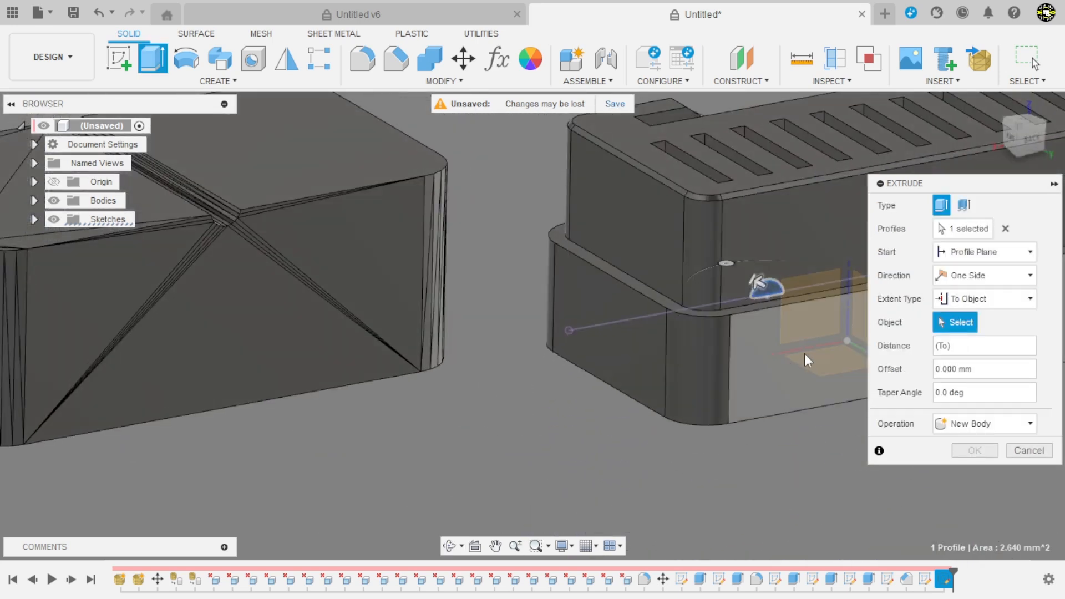
{"action": "left_click", "coordinate": [806, 353]}
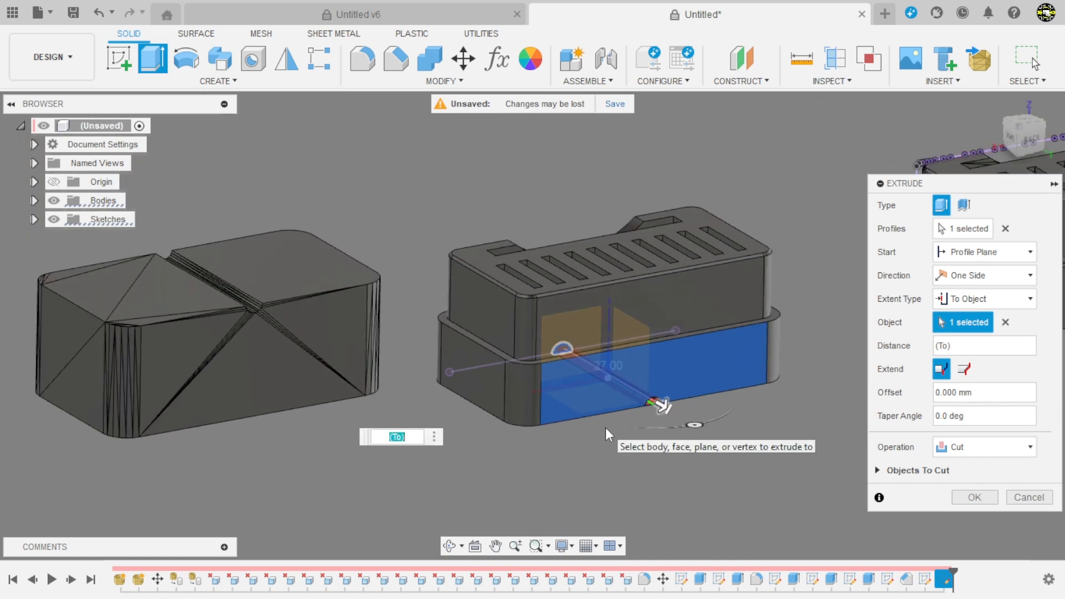
{"action": "key", "text": "Return"}
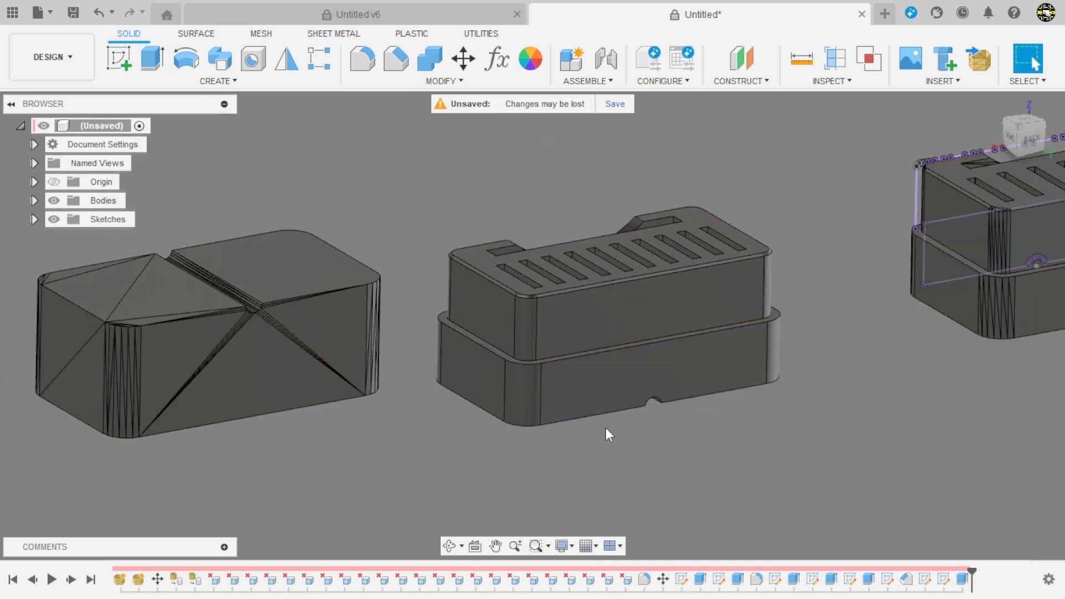
Compare the new body with the reference enclosure, highlighting the upper block and ventilation slot extrusions from the design history
{"action": "middle_click_drag", "start_coordinate": [605, 428], "coordinate": [739, 485], "text": "shift"}
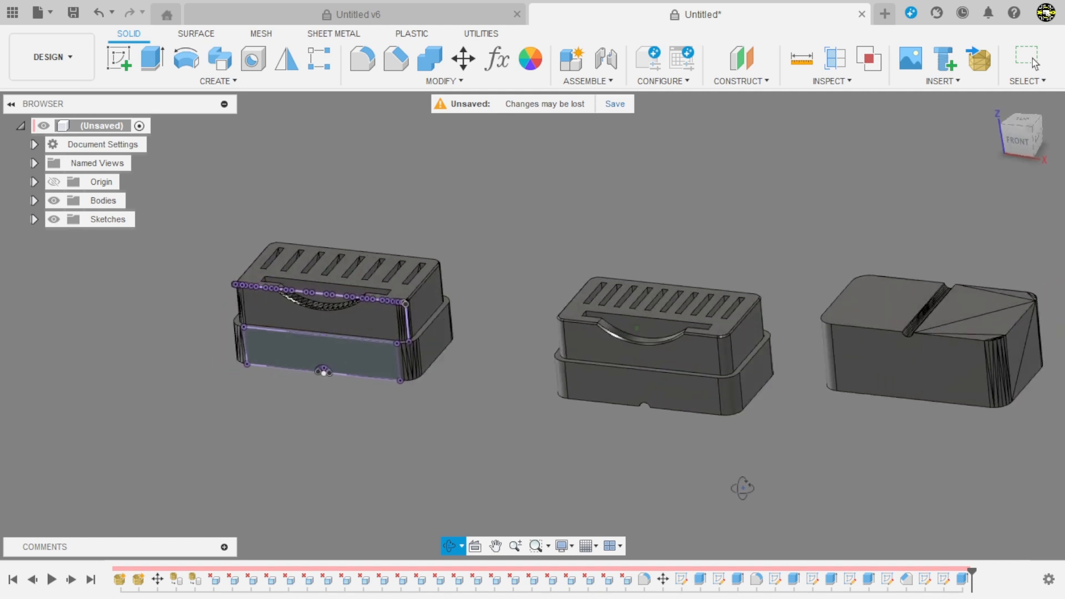
{"action": "scroll", "coordinate": [487, 346], "scroll_direction": "up", "scroll_amount": 3}
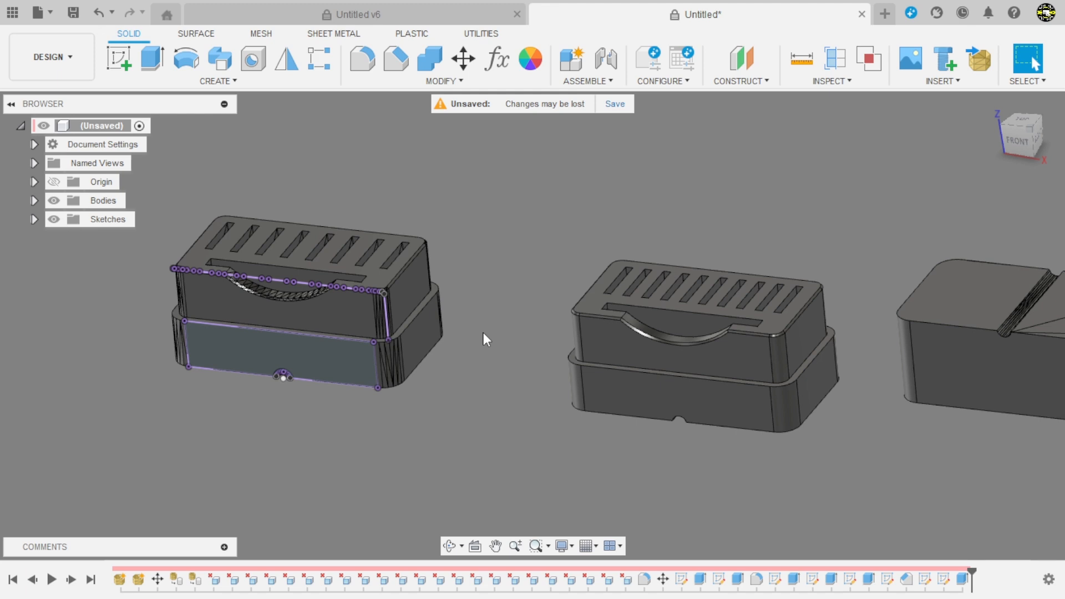
{"action": "left_click", "coordinate": [742, 586]}
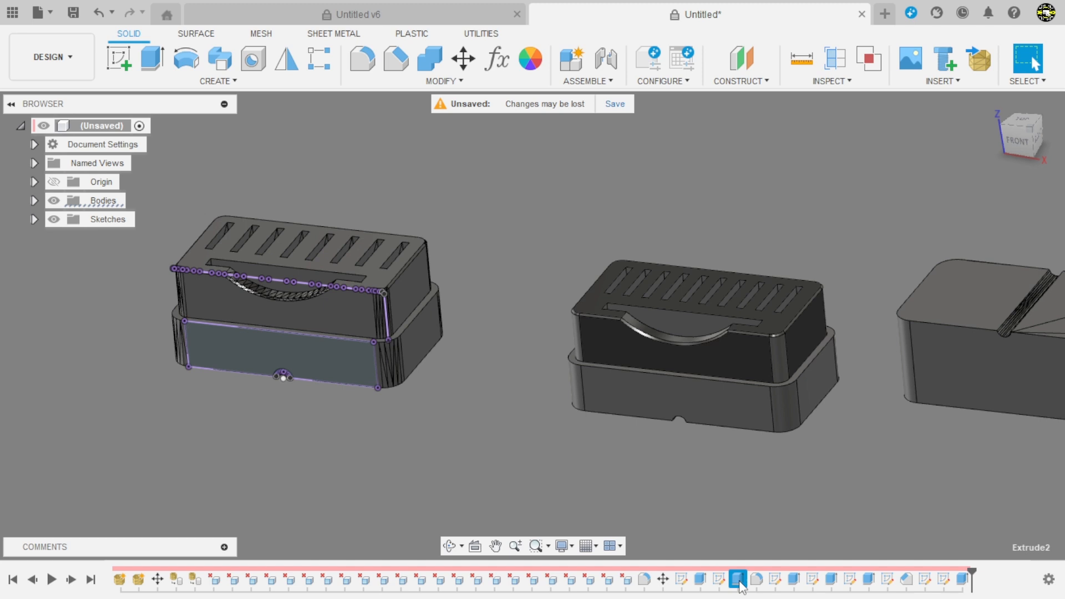
{"action": "left_click", "coordinate": [795, 579]}
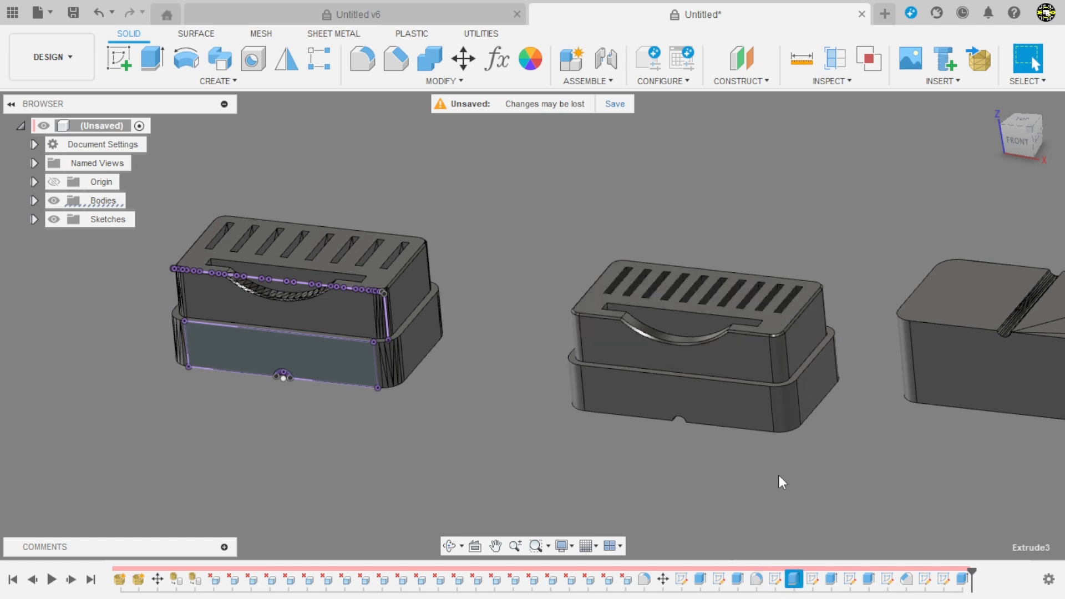
{"action": "scroll", "coordinate": [791, 235], "scroll_direction": "up", "scroll_amount": 2}
{"action": "scroll", "coordinate": [781, 296], "scroll_direction": "up", "scroll_amount": 3}
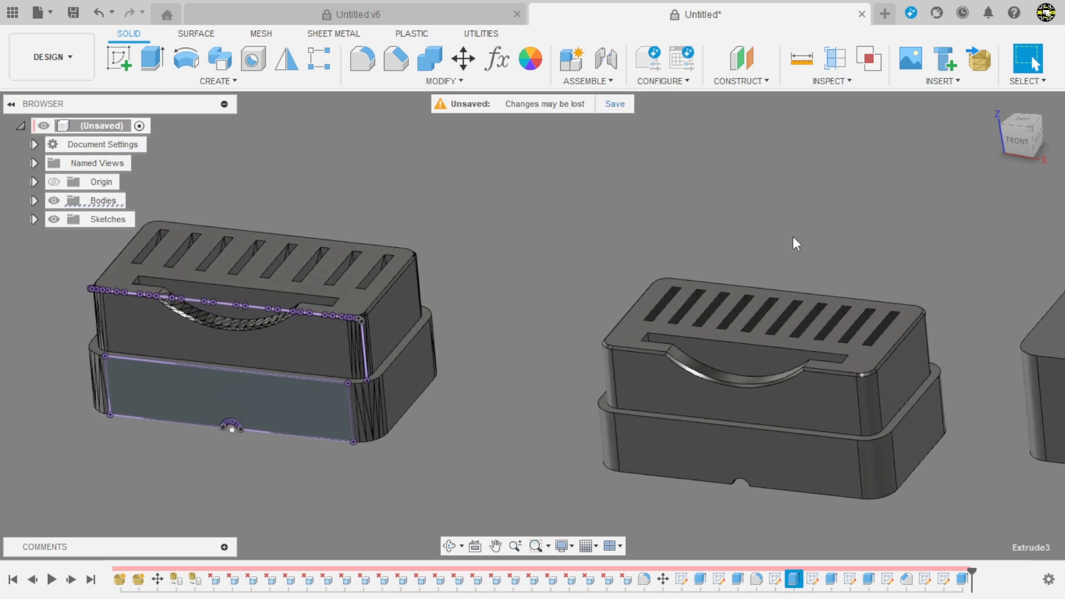
Examine the separate cover body from below, checking its open underside, wall rim and interior
{"action": "scroll", "coordinate": [515, 223], "scroll_direction": "down", "scroll_amount": 5}
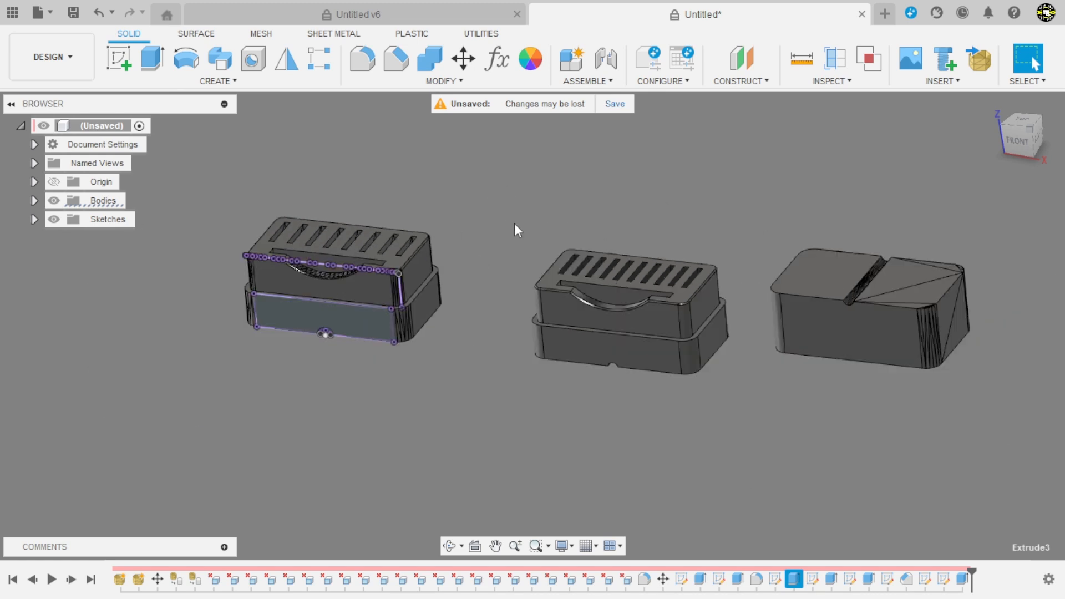
{"action": "middle_click_drag", "start_coordinate": [901, 264], "coordinate": [727, 345], "text": "shift"}
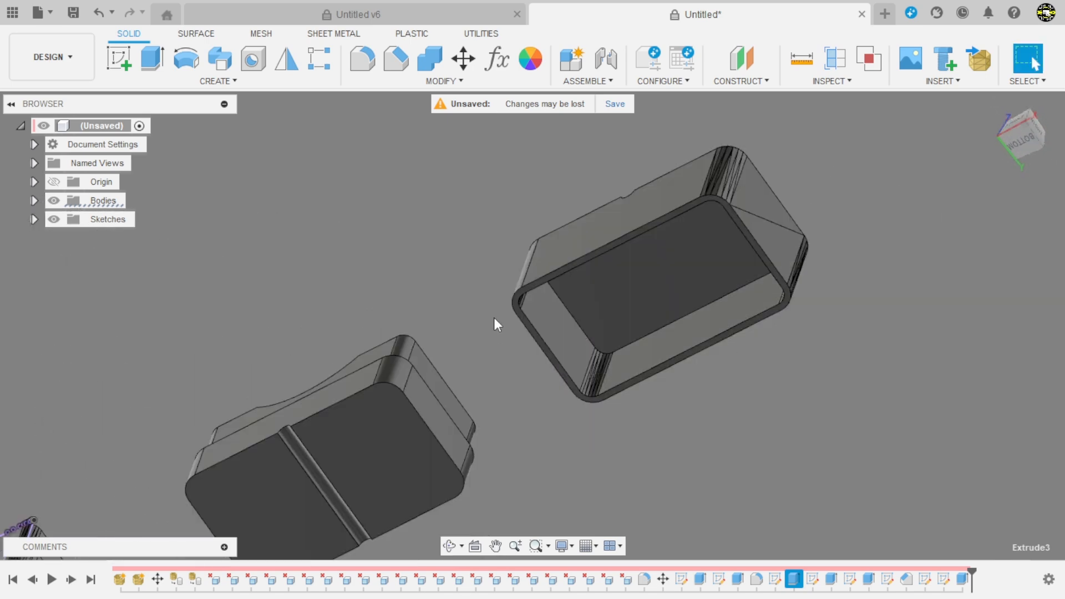
{"action": "middle_click_drag", "start_coordinate": [494, 318], "coordinate": [837, 130], "text": "shift"}
{"action": "scroll", "coordinate": [794, 122], "scroll_direction": "down", "scroll_amount": 3}
{"action": "scroll", "coordinate": [738, 125], "scroll_direction": "up", "scroll_amount": 5}
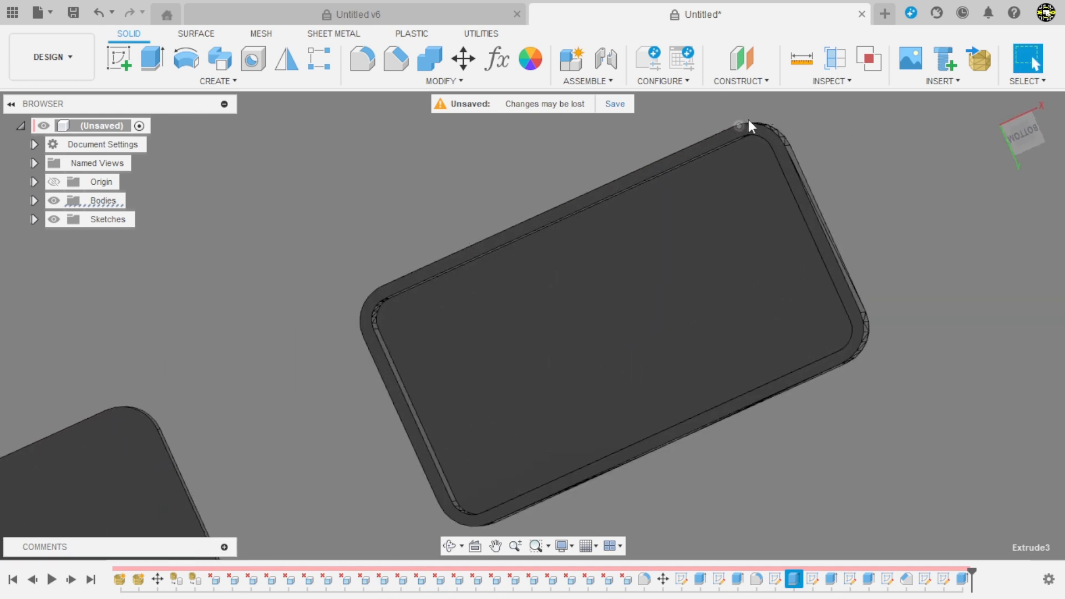
{"action": "middle_click_drag", "start_coordinate": [768, 102], "coordinate": [750, 307], "text": "shift"}
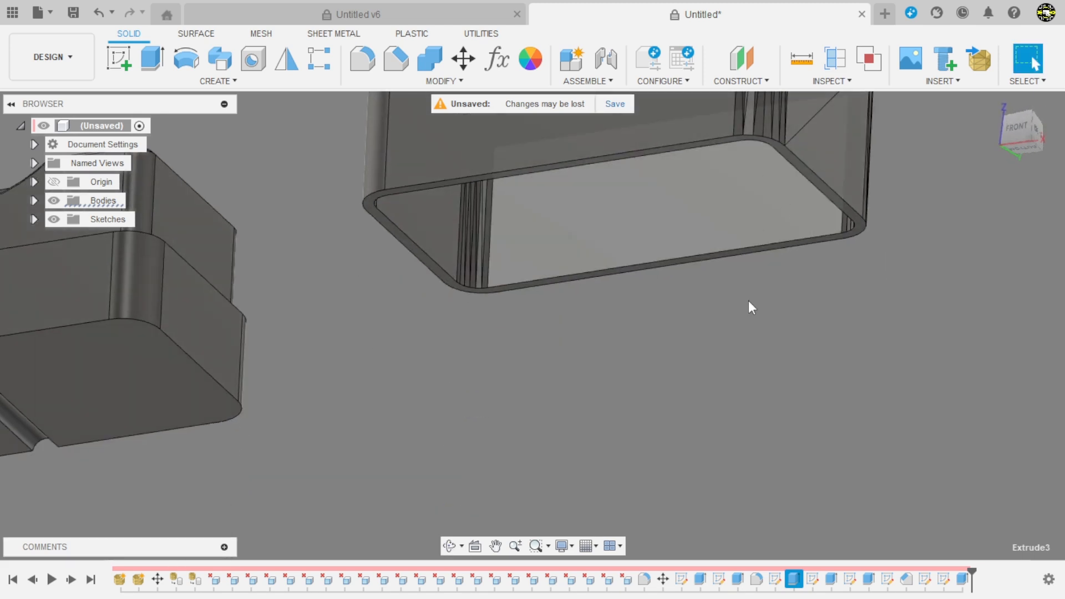
{"action": "scroll", "coordinate": [754, 367], "scroll_direction": "down", "scroll_amount": 5}
{"action": "middle_click_drag", "start_coordinate": [755, 368], "coordinate": [678, 427], "text": "shift"}
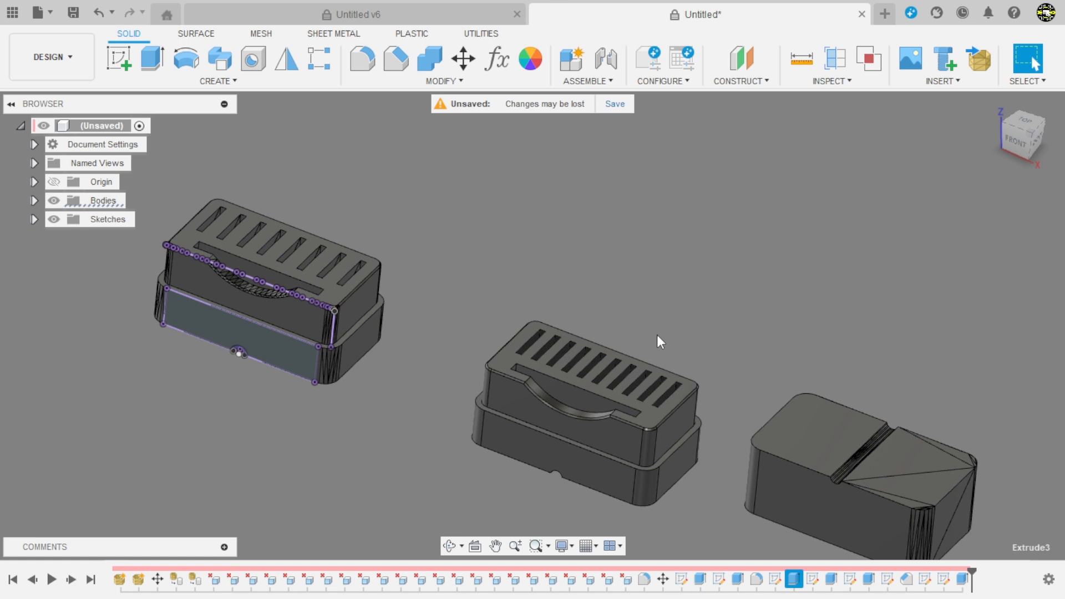
Compare the rebuilt enclosure with the reference enclosure and the cover body from above and from below, including the bottom notches
{"action": "scroll", "coordinate": [570, 255], "scroll_direction": "down", "scroll_amount": 3}
{"action": "scroll", "coordinate": [603, 321], "scroll_direction": "up", "scroll_amount": 2}
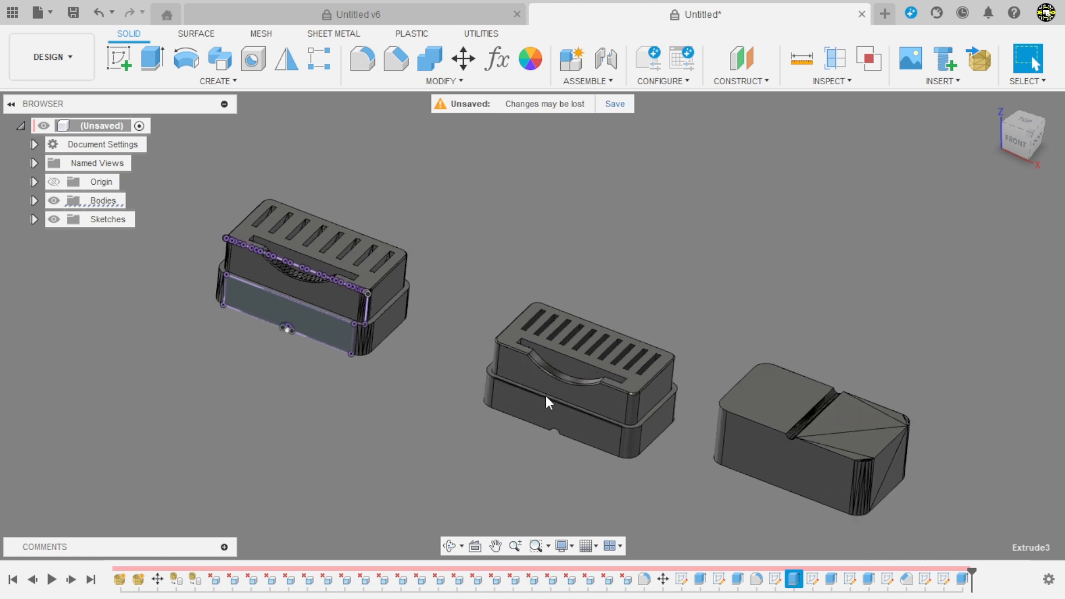
{"action": "scroll", "coordinate": [535, 414], "scroll_direction": "up", "scroll_amount": 3}
{"action": "scroll", "coordinate": [563, 352], "scroll_direction": "up", "scroll_amount": 1}
{"action": "scroll", "coordinate": [563, 352], "scroll_direction": "down", "scroll_amount": 3}
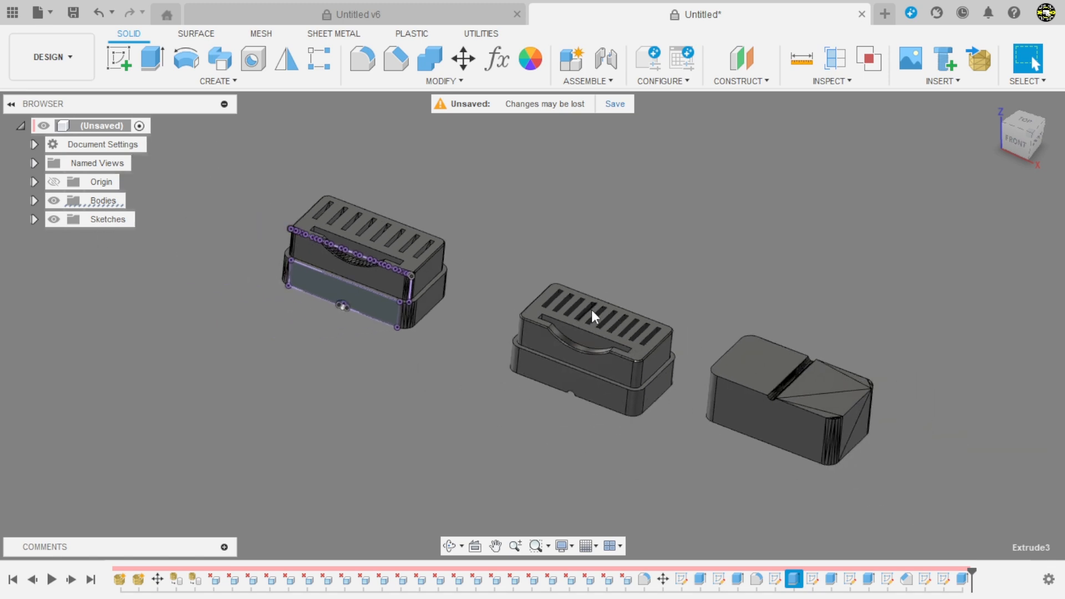
{"action": "scroll", "coordinate": [441, 242], "scroll_direction": "up", "scroll_amount": 3}
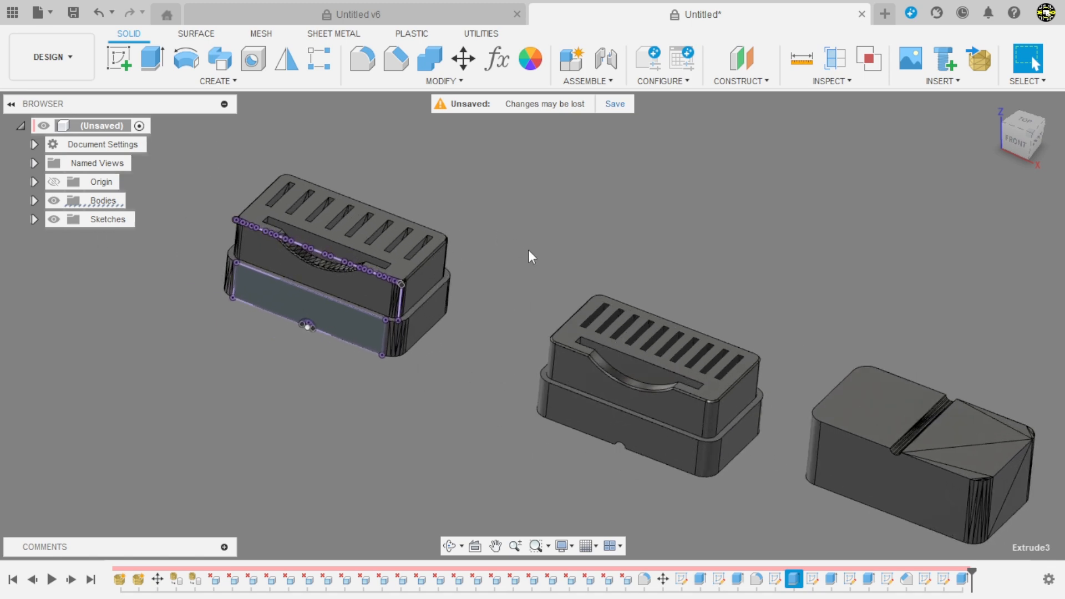
{"action": "middle_click_drag", "start_coordinate": [528, 250], "coordinate": [489, 240], "text": "shift"}
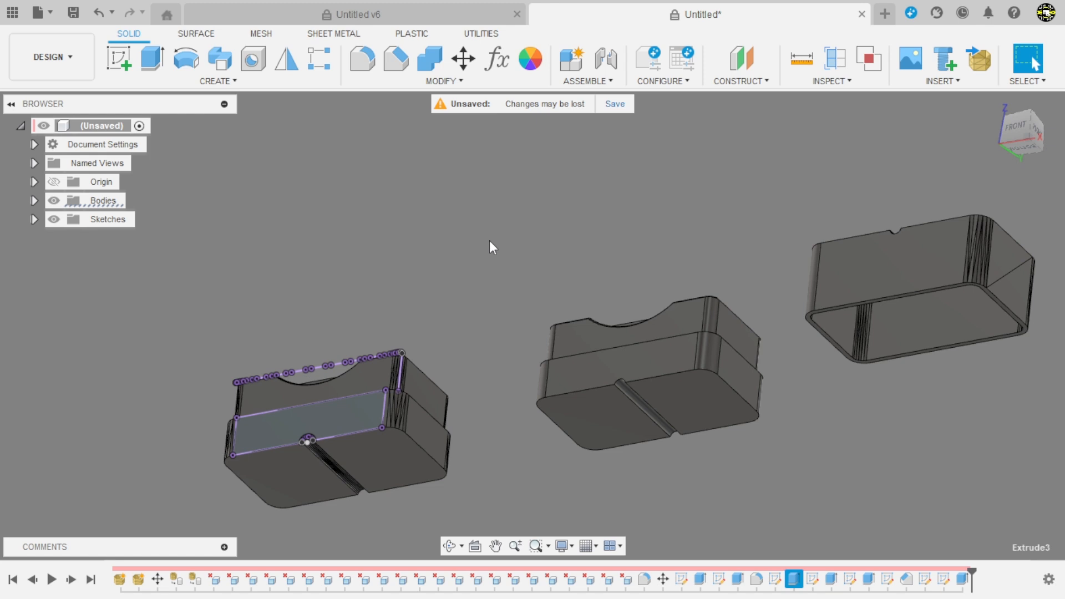
{"action": "middle_click_drag", "start_coordinate": [489, 241], "coordinate": [484, 342], "text": "shift"}
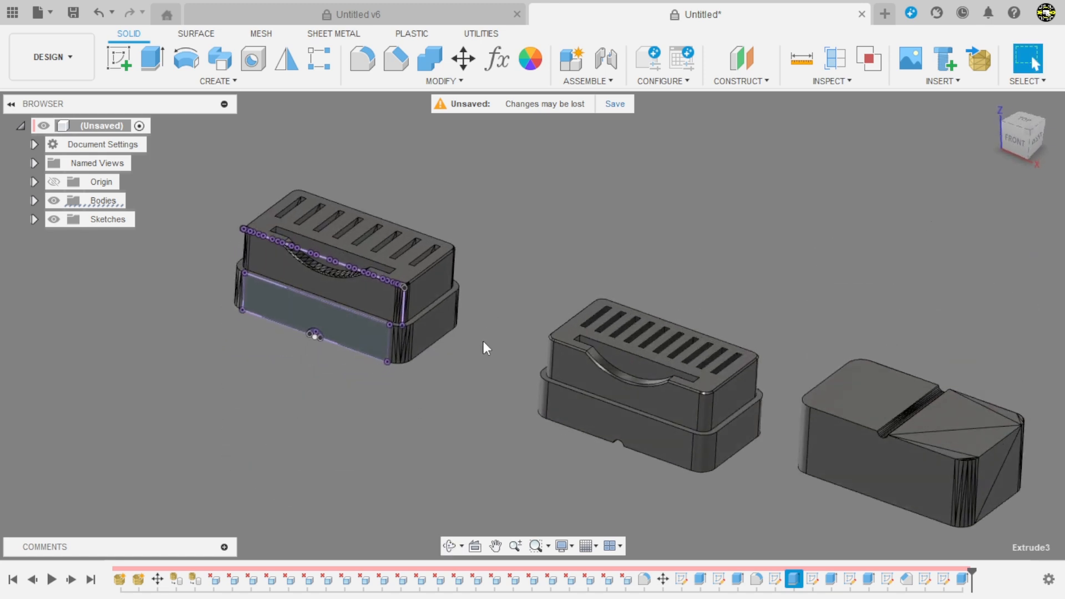